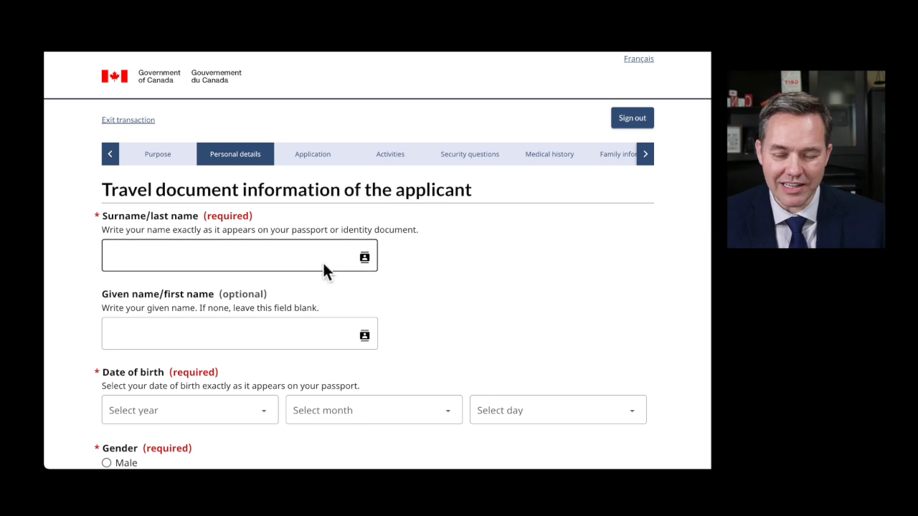
- Enter the applicant's surname and both given names as they appear in the passport
{"action": "scroll", "coordinate": [323, 261], "scroll_direction": "down", "scroll_amount": 1}
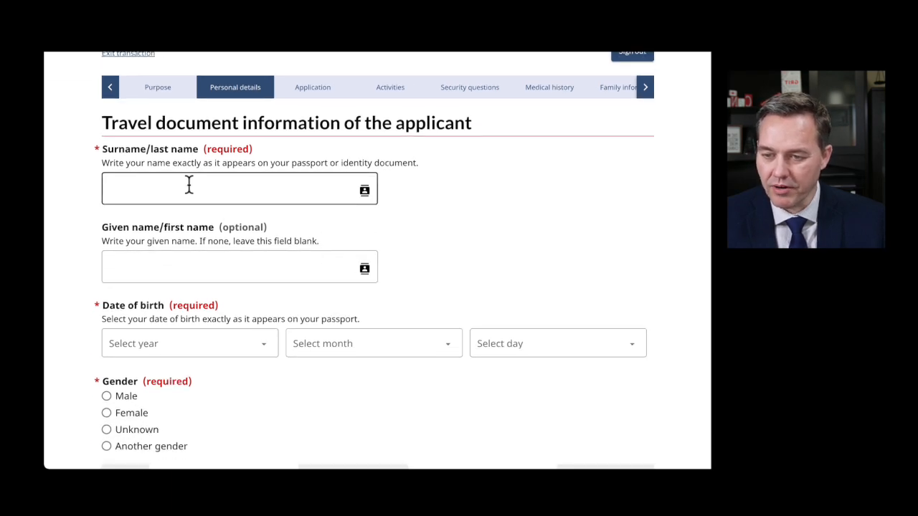
{"action": "left_click_drag", "start_coordinate": [213, 165], "coordinate": [424, 162]}
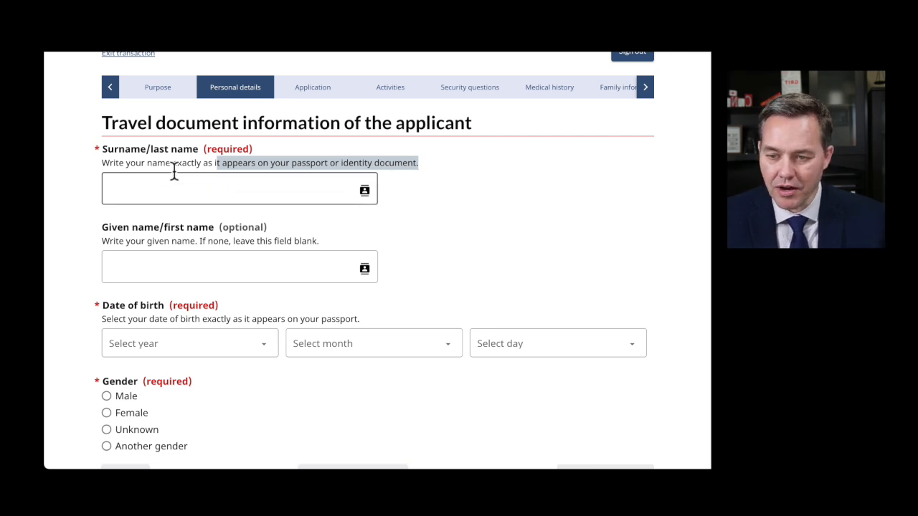
{"action": "left_click", "coordinate": [195, 194]}
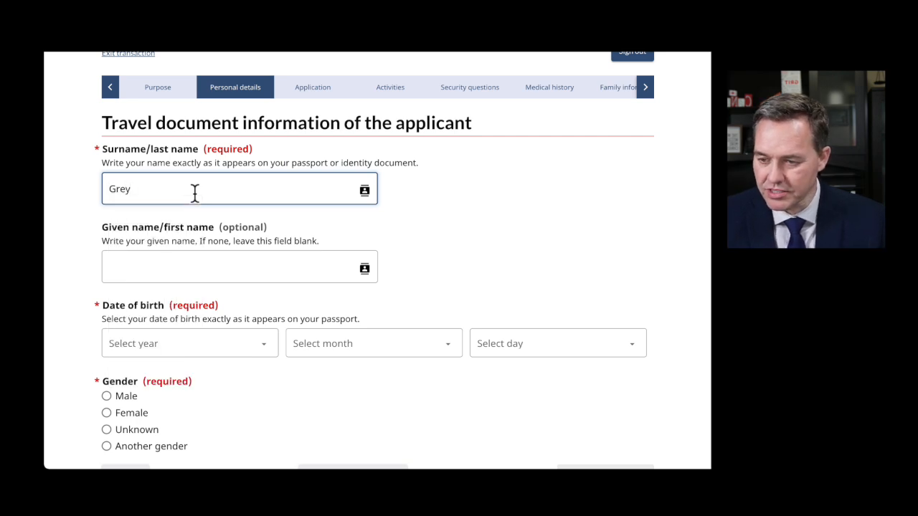
{"action": "key", "text": "Tab"}
{"action": "left_click", "coordinate": [361, 216]}
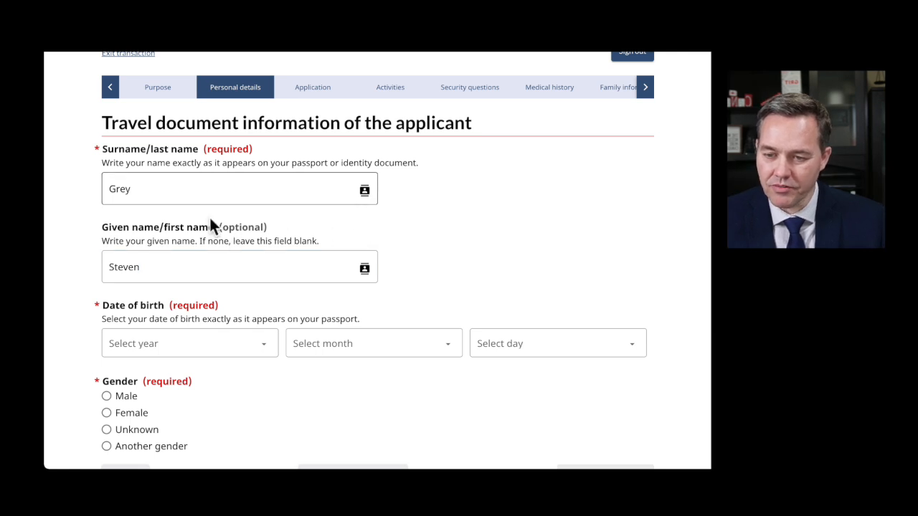
{"action": "left_click_drag", "start_coordinate": [164, 225], "coordinate": [215, 226]}
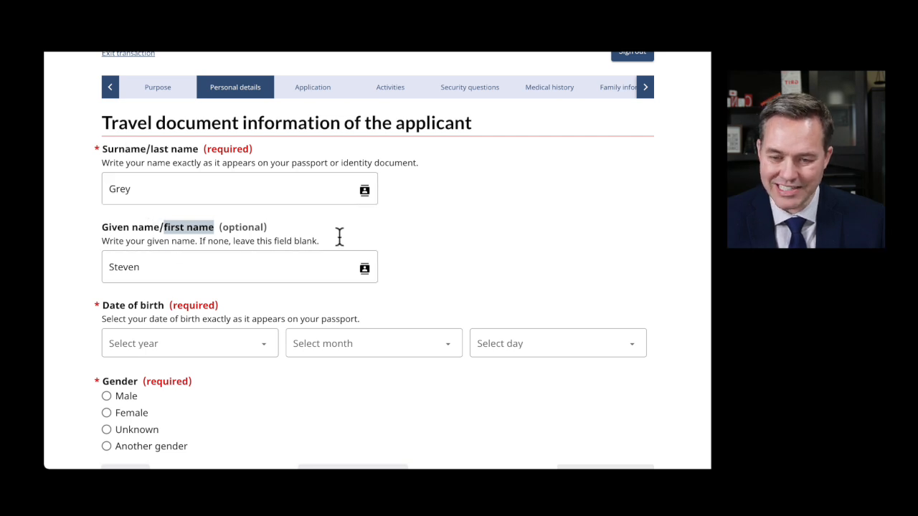
{"action": "left_click", "coordinate": [155, 268]}
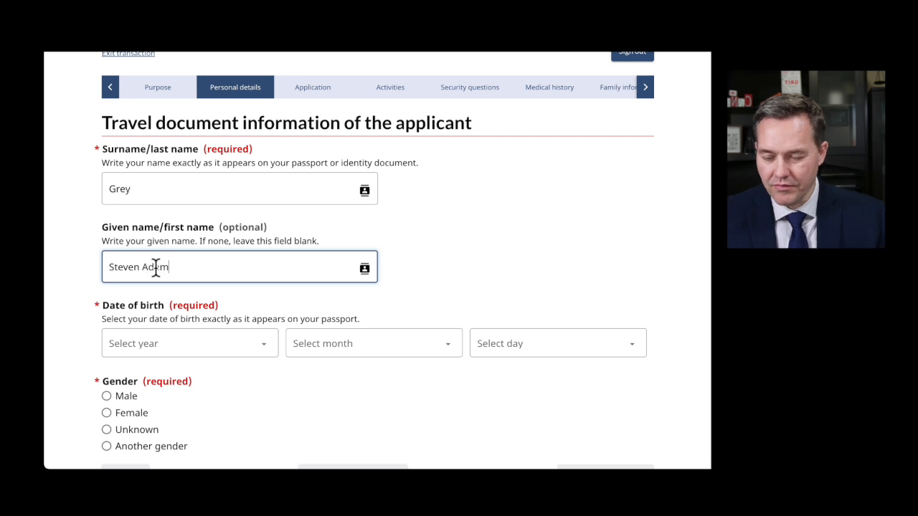
{"action": "type", "text": "Adam"}
{"action": "scroll", "coordinate": [252, 276], "scroll_direction": "down", "scroll_amount": 5}
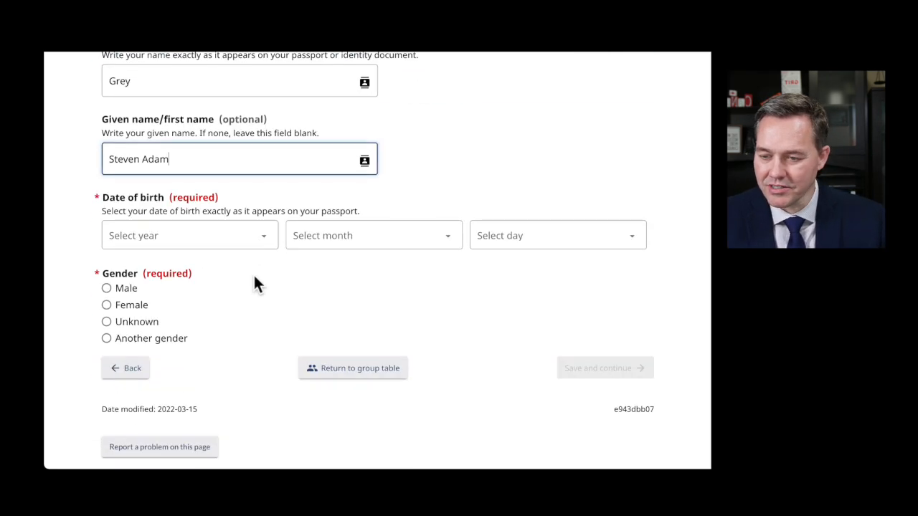
{"action": "left_click", "coordinate": [195, 167]}
{"action": "scroll", "coordinate": [167, 398], "scroll_direction": "down", "scroll_amount": 5}
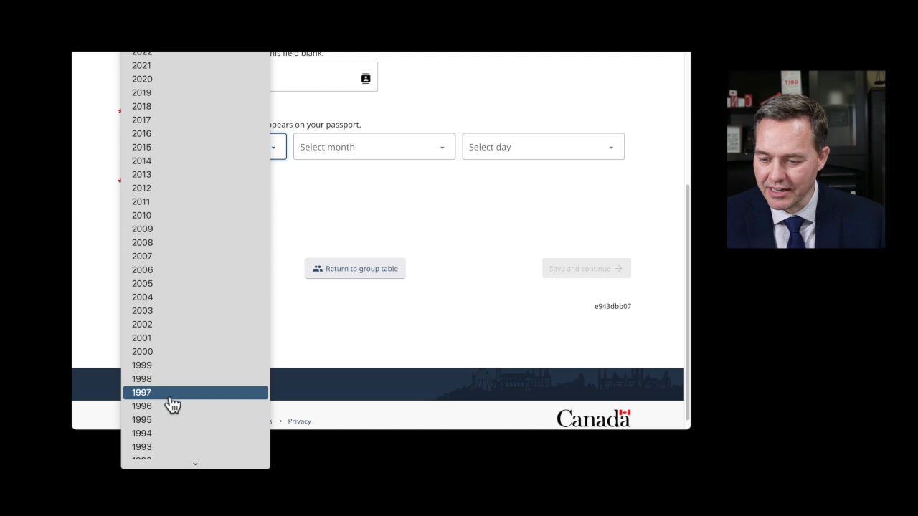
{"action": "left_click", "coordinate": [160, 402]}
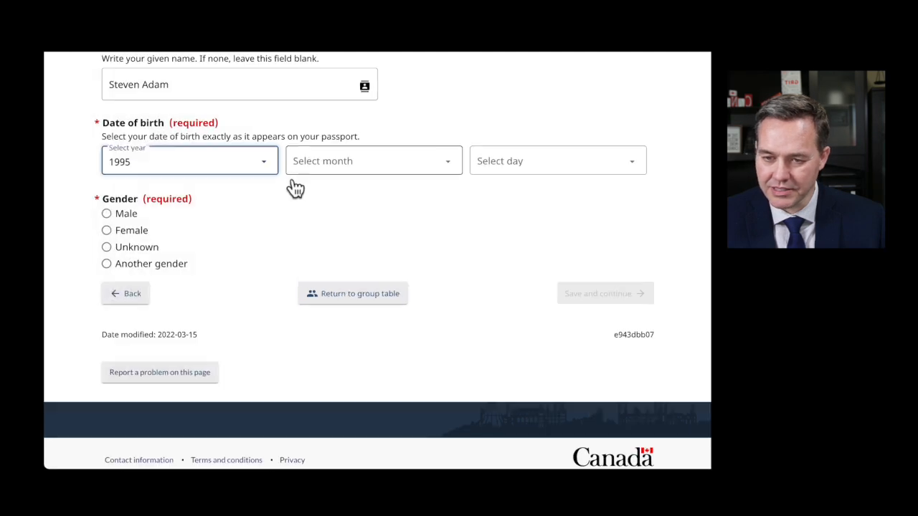
{"action": "left_click", "coordinate": [337, 152]}
{"action": "left_click", "coordinate": [335, 264]}
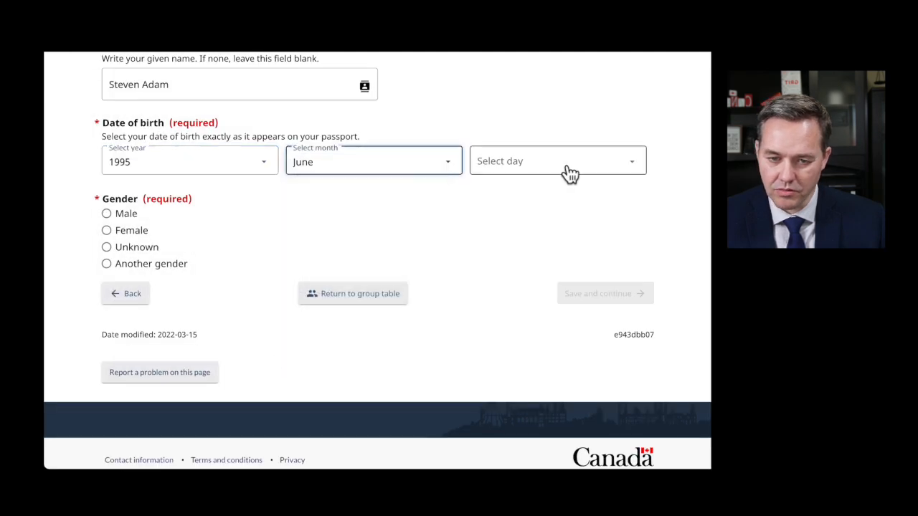
{"action": "left_click", "coordinate": [563, 167]}
{"action": "left_click", "coordinate": [309, 248]}
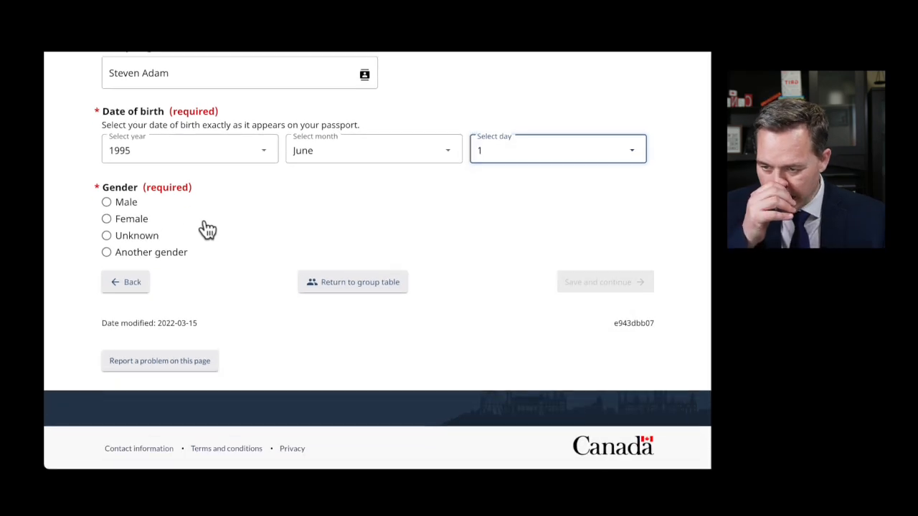
{"action": "left_click", "coordinate": [129, 195]}
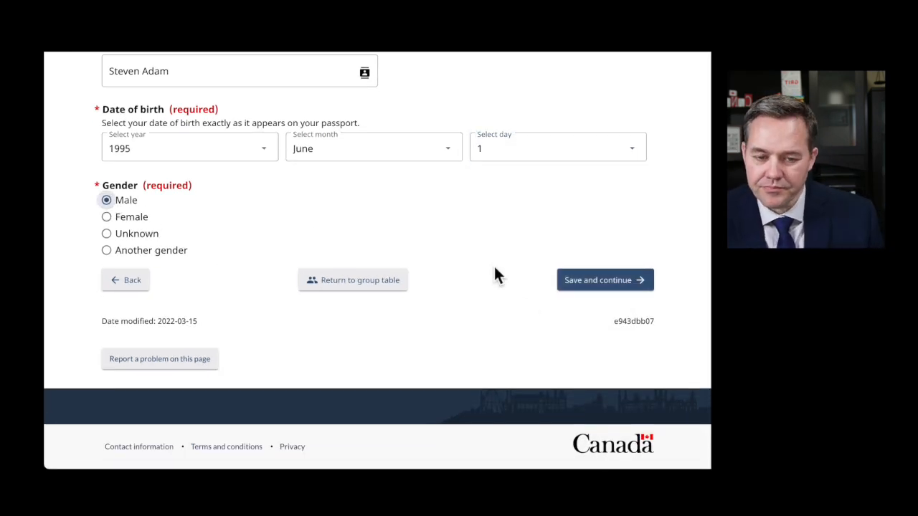
{"action": "left_click", "coordinate": [583, 287]}
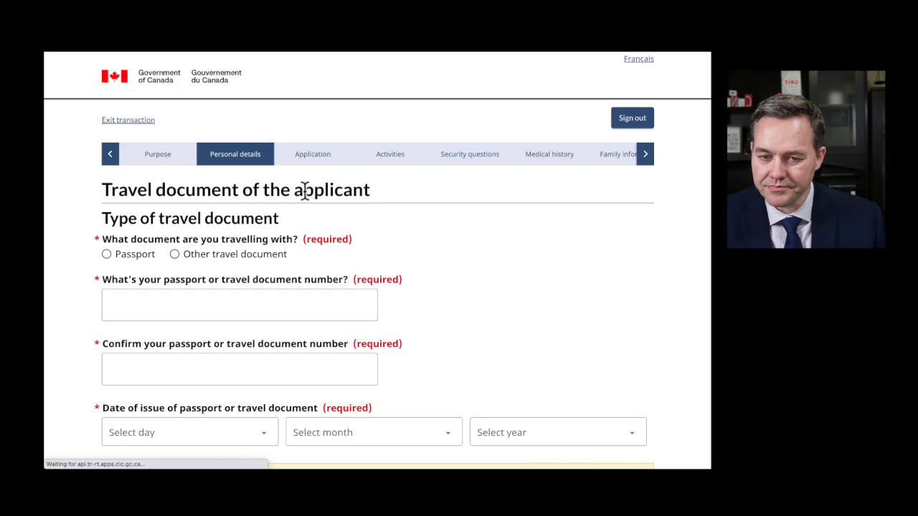
- Mark the travel document as a Regular passport with country code UKR (Ukraine)
{"action": "scroll", "coordinate": [342, 261], "scroll_direction": "down", "scroll_amount": 2}
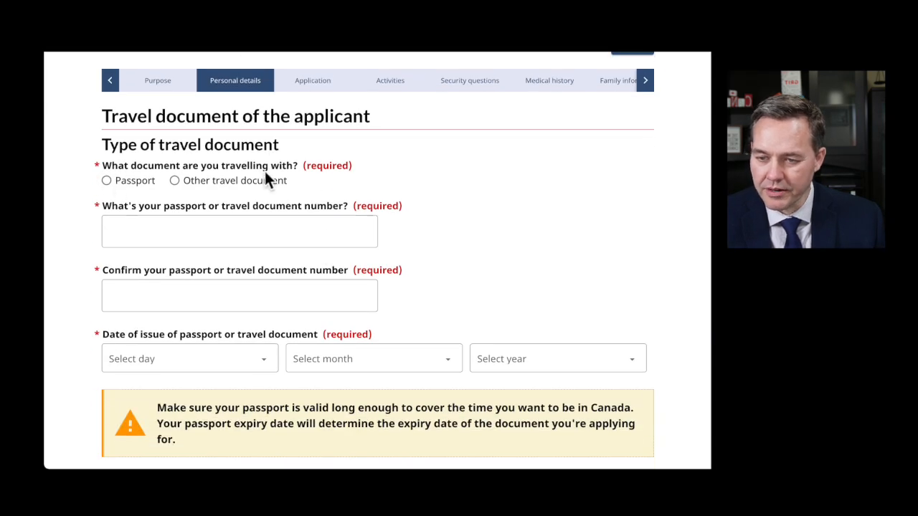
{"action": "left_click", "coordinate": [106, 181]}
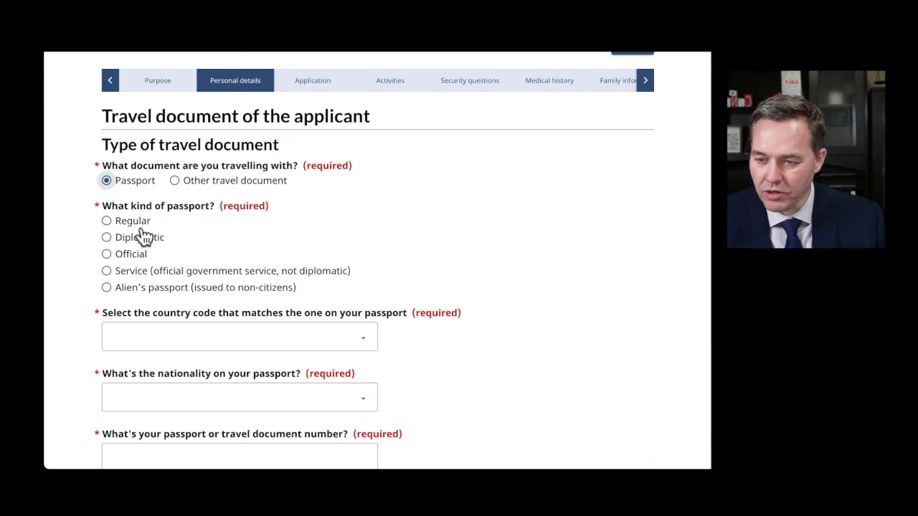
{"action": "left_click", "coordinate": [107, 222]}
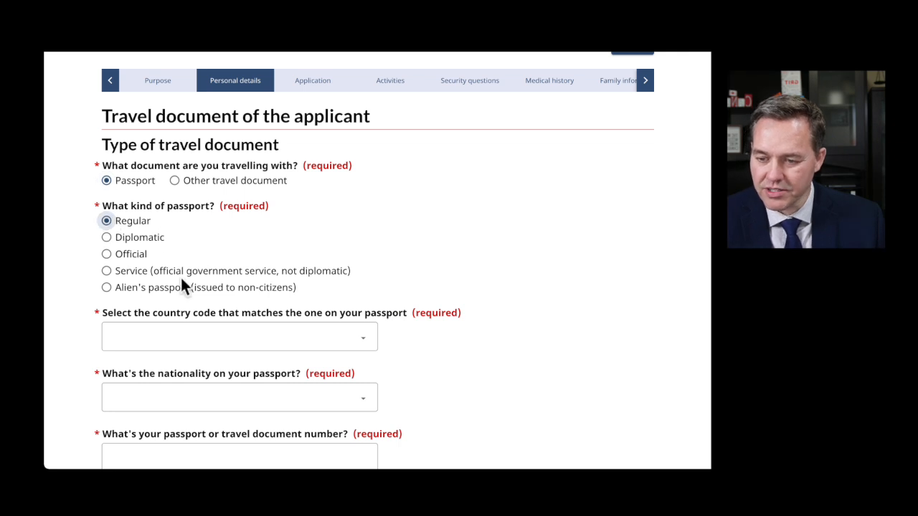
{"action": "left_click", "coordinate": [177, 344]}
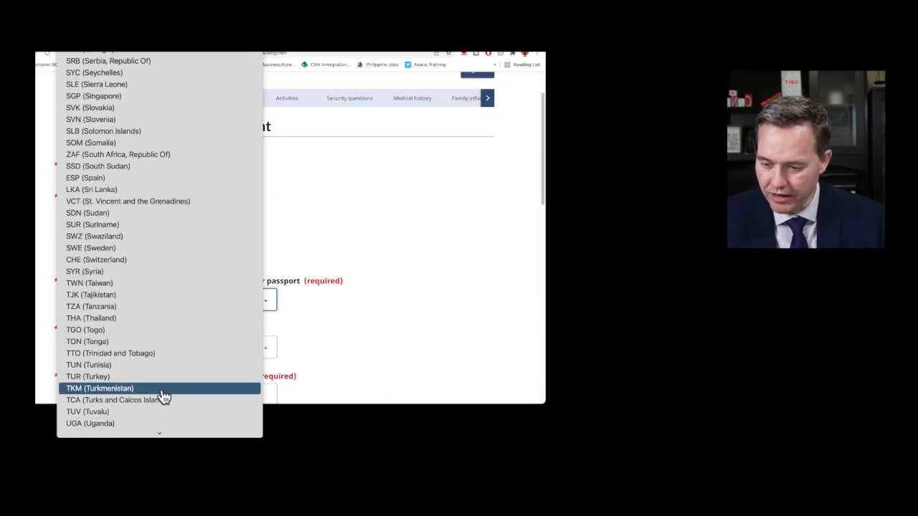
{"action": "scroll", "coordinate": [167, 434], "scroll_direction": "down", "scroll_amount": 3}
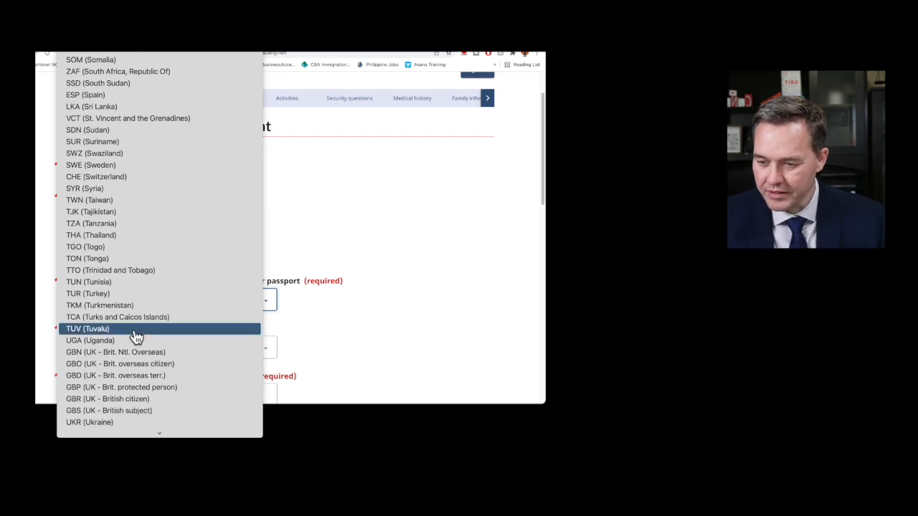
{"action": "scroll", "coordinate": [152, 401], "scroll_direction": "down", "scroll_amount": 5}
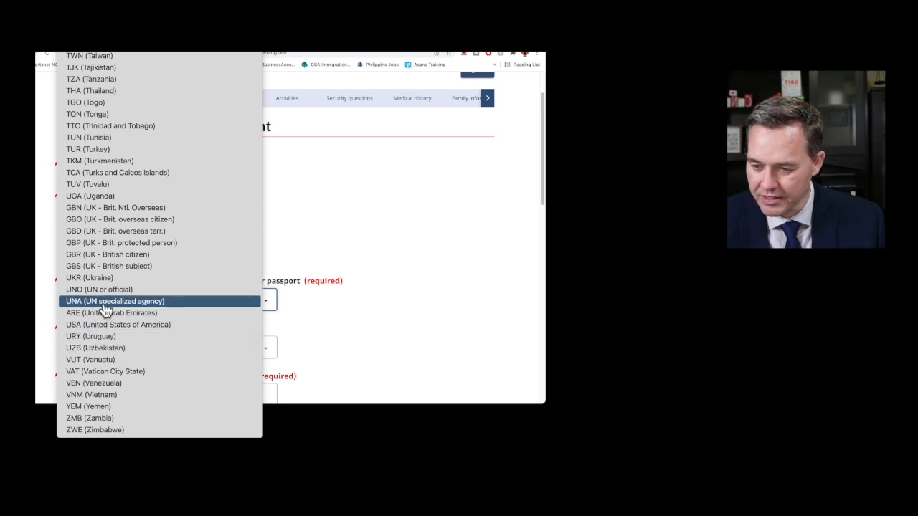
{"action": "left_click", "coordinate": [132, 277]}
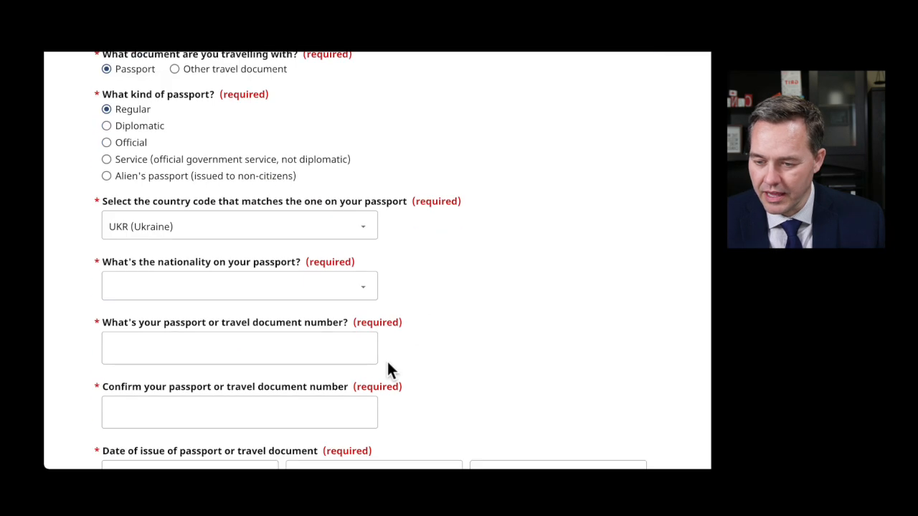
- Select Ukraine as the passport nationality and begin entering the passport number
{"action": "left_click", "coordinate": [200, 290]}
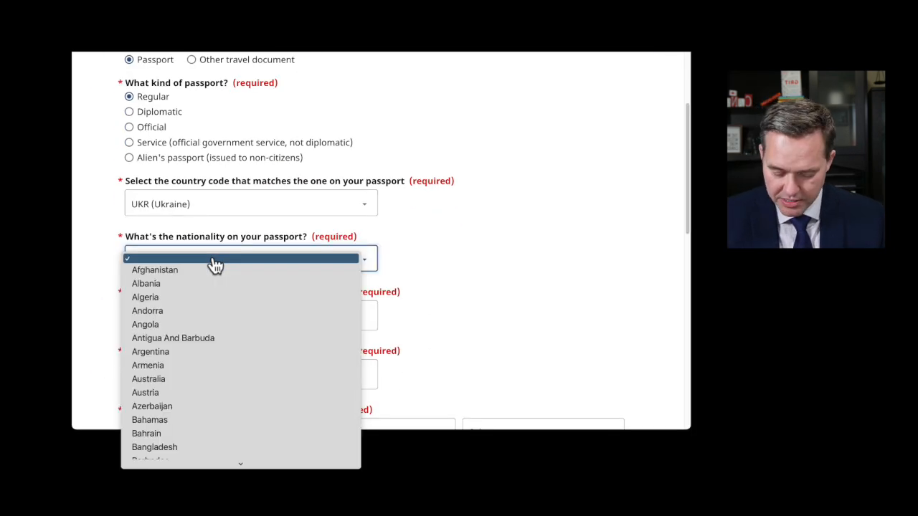
{"action": "key", "text": "u"}
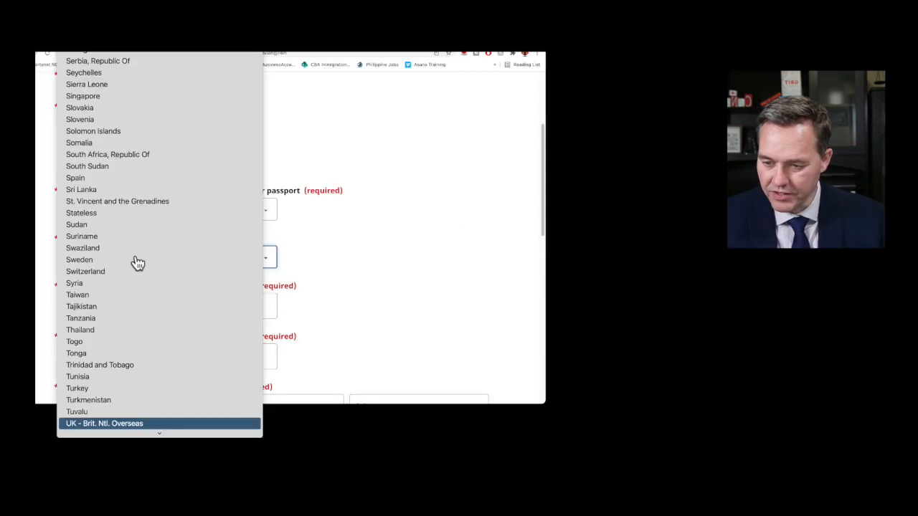
{"action": "mouse_move", "coordinate": [241, 465]}
{"action": "left_click", "coordinate": [114, 342]}
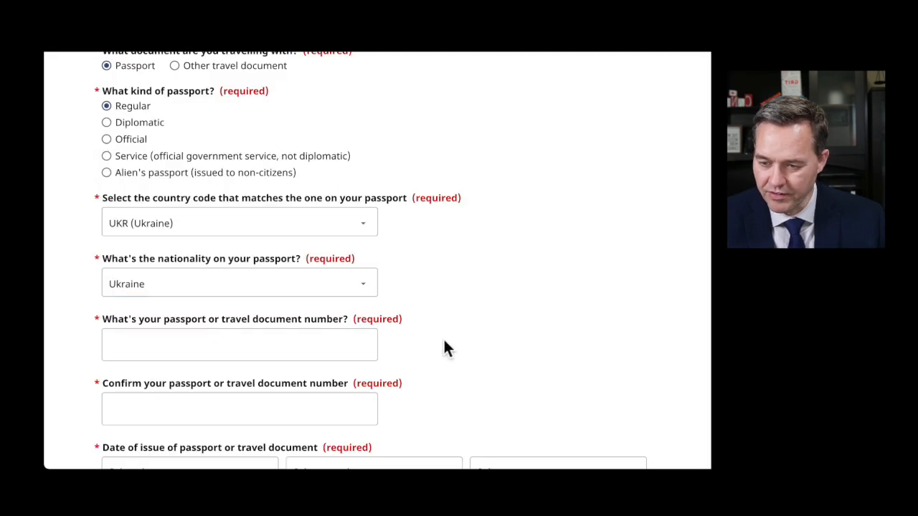
{"action": "left_click", "coordinate": [219, 347]}
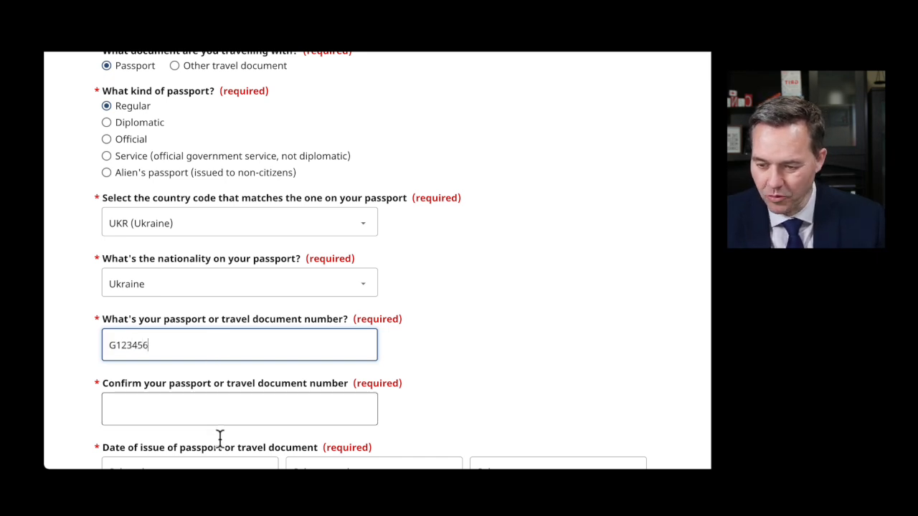
- Fill in the passport number confirmation, correcting it until the mismatch error clears
{"action": "scroll", "coordinate": [219, 436], "scroll_direction": "down", "scroll_amount": 2}
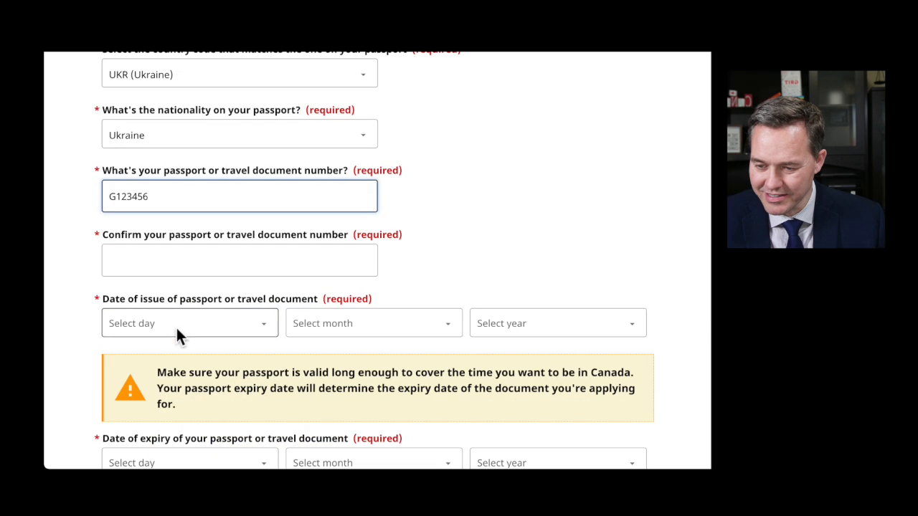
{"action": "left_click", "coordinate": [152, 261]}
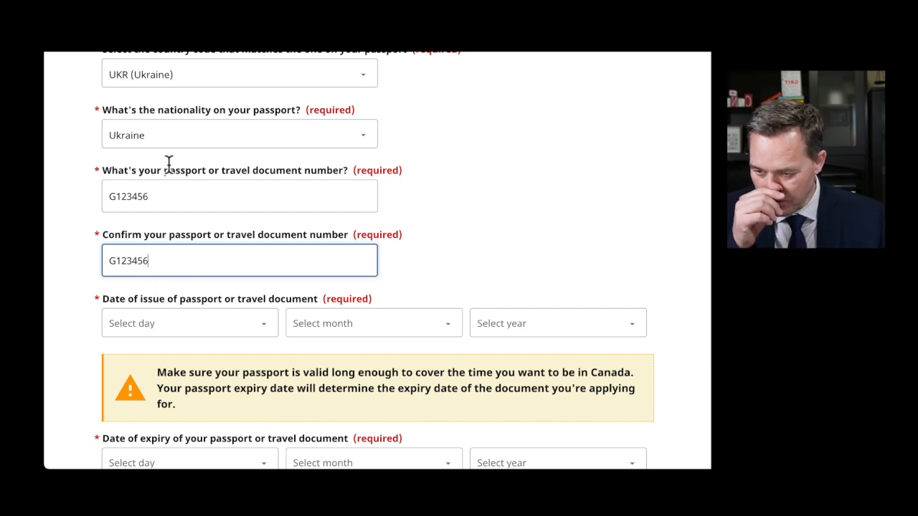
{"action": "left_click", "coordinate": [422, 262]}
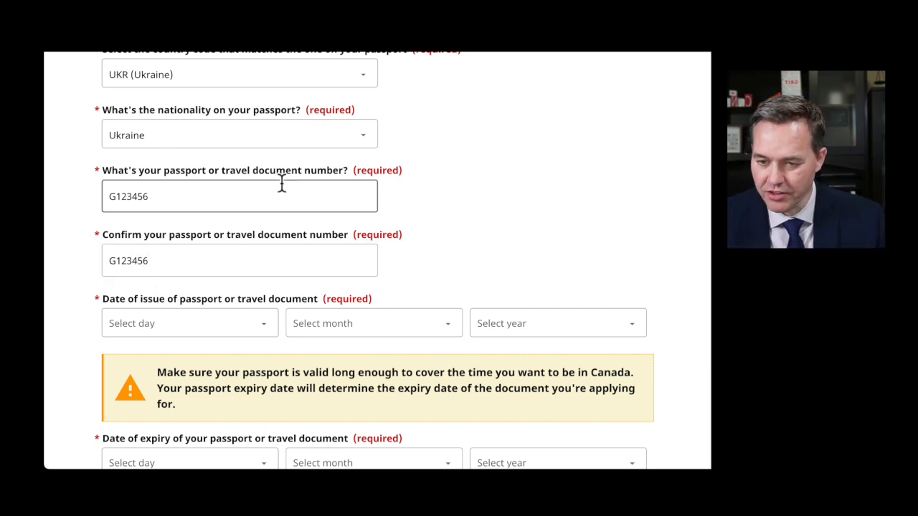
{"action": "left_click", "coordinate": [143, 261]}
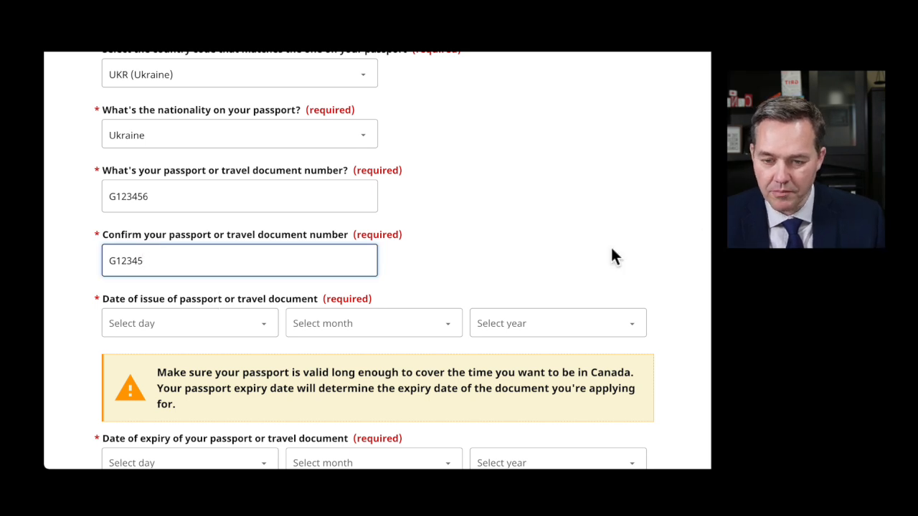
{"action": "left_click", "coordinate": [404, 270]}
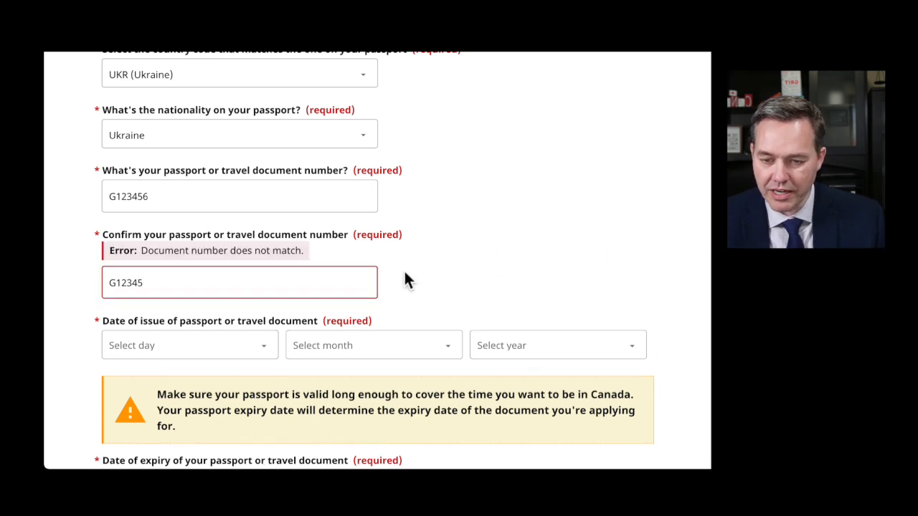
{"action": "left_click", "coordinate": [151, 288]}
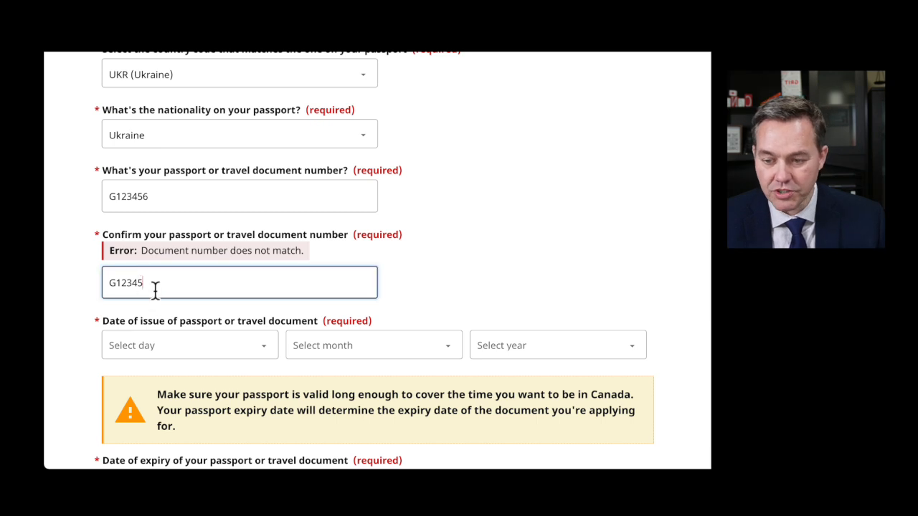
{"action": "left_click", "coordinate": [405, 302]}
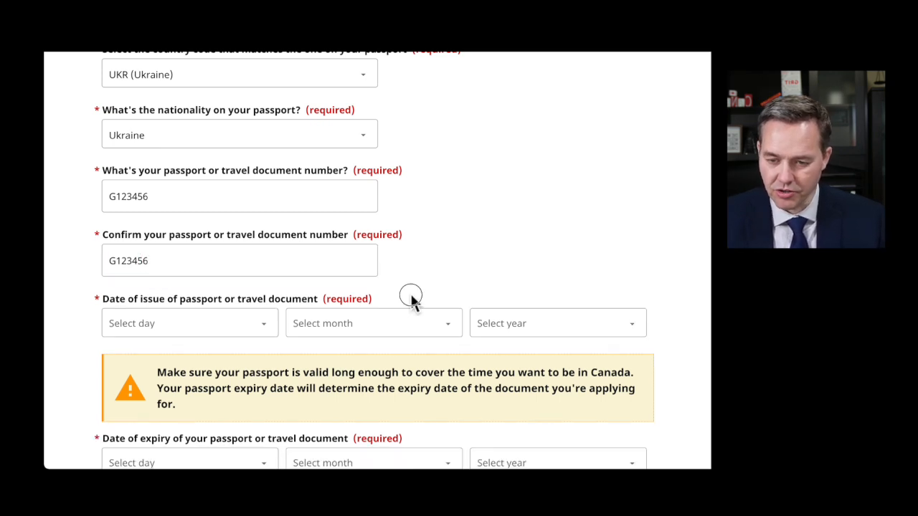
- Set the passport issue date to 10 February 2021 and start the expiry at 10 February
{"action": "scroll", "coordinate": [393, 270], "scroll_direction": "down", "scroll_amount": 3}
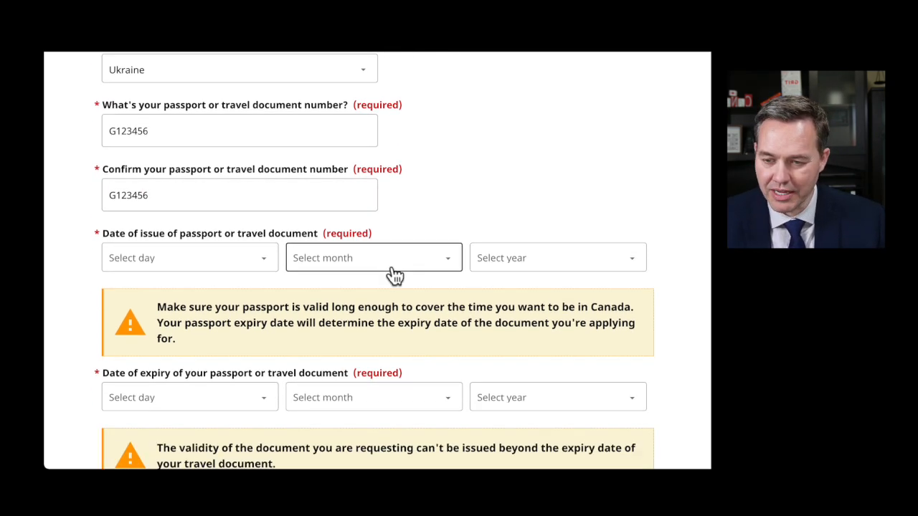
{"action": "left_click", "coordinate": [191, 193]}
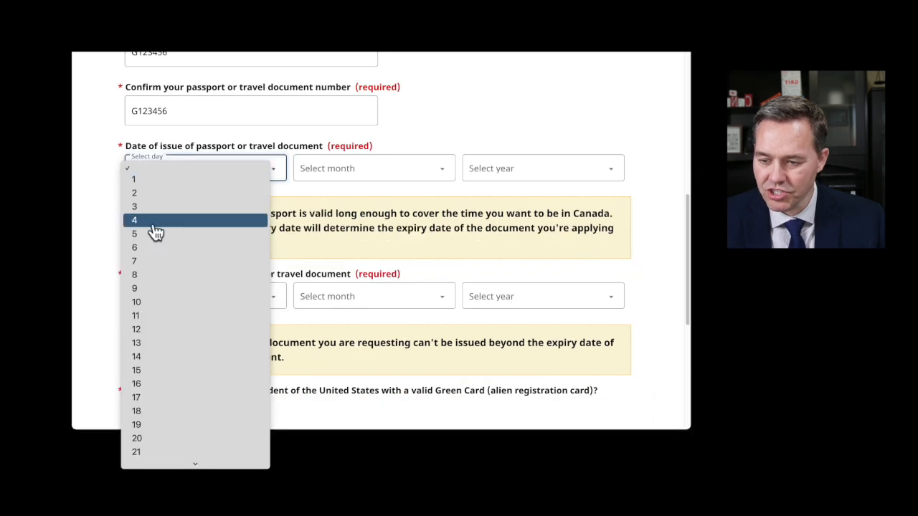
{"action": "left_click", "coordinate": [152, 302]}
{"action": "left_click", "coordinate": [339, 169]}
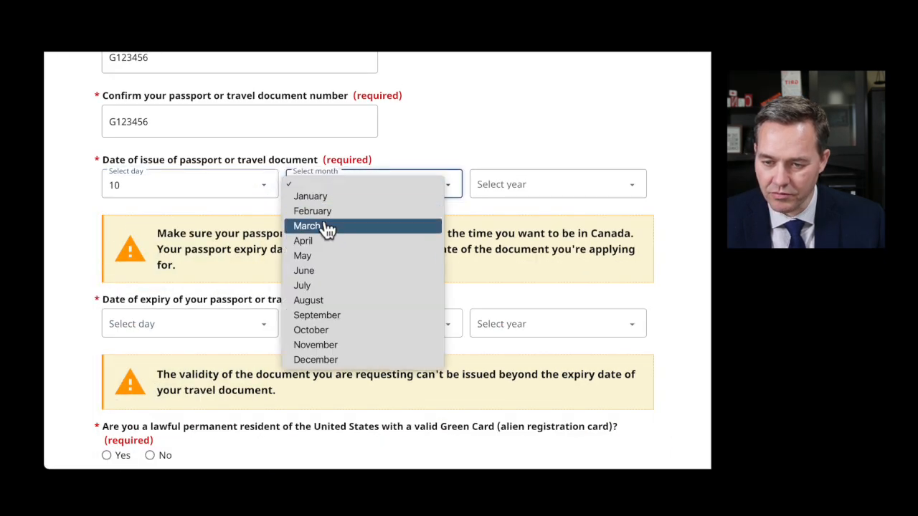
{"action": "left_click", "coordinate": [320, 212]}
{"action": "left_click", "coordinate": [512, 184]}
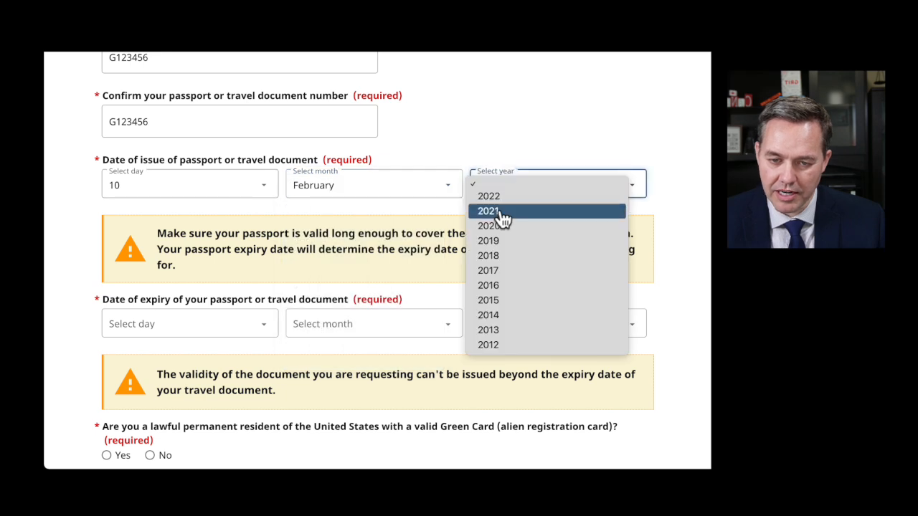
{"action": "left_click", "coordinate": [504, 212]}
{"action": "scroll", "coordinate": [272, 236], "scroll_direction": "down", "scroll_amount": 1}
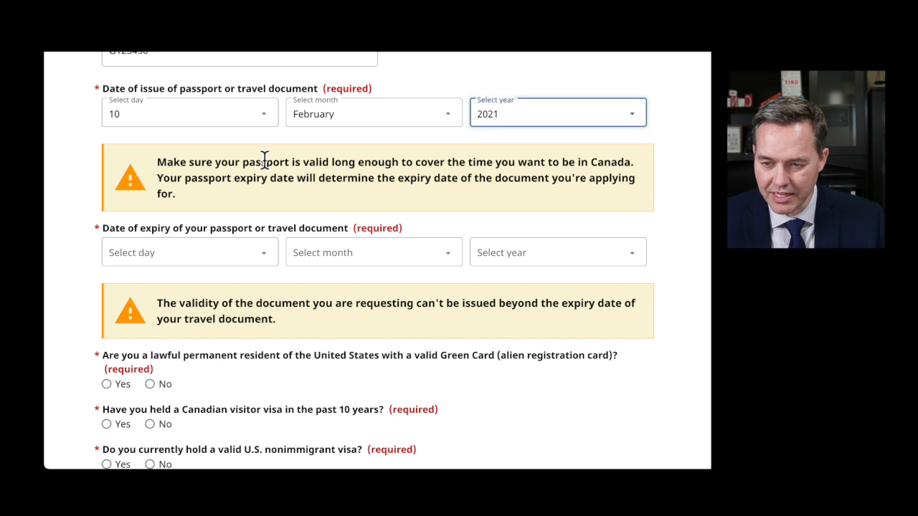
{"action": "left_click_drag", "start_coordinate": [248, 161], "coordinate": [635, 157]}
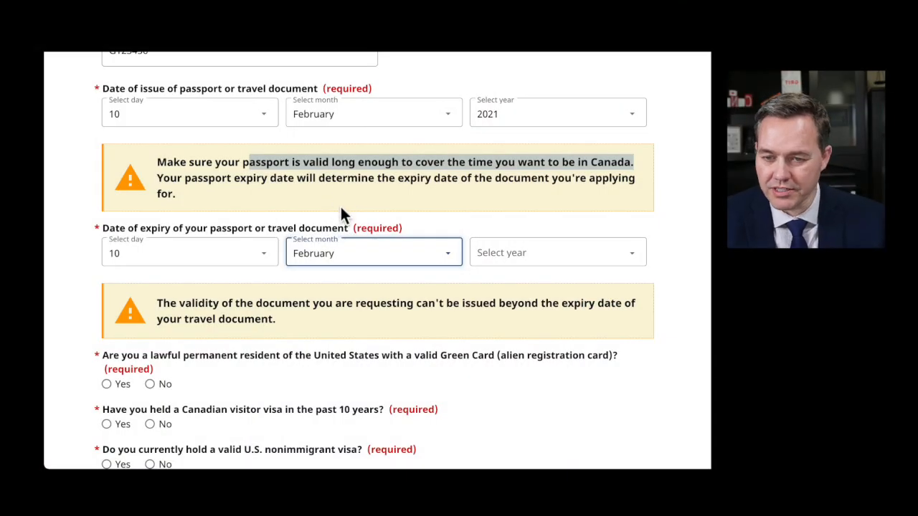
- Set the passport expiry year to 2026, completing 10 February 2026
{"action": "left_click", "coordinate": [307, 201]}
{"action": "left_click_drag", "start_coordinate": [265, 162], "coordinate": [583, 188]}
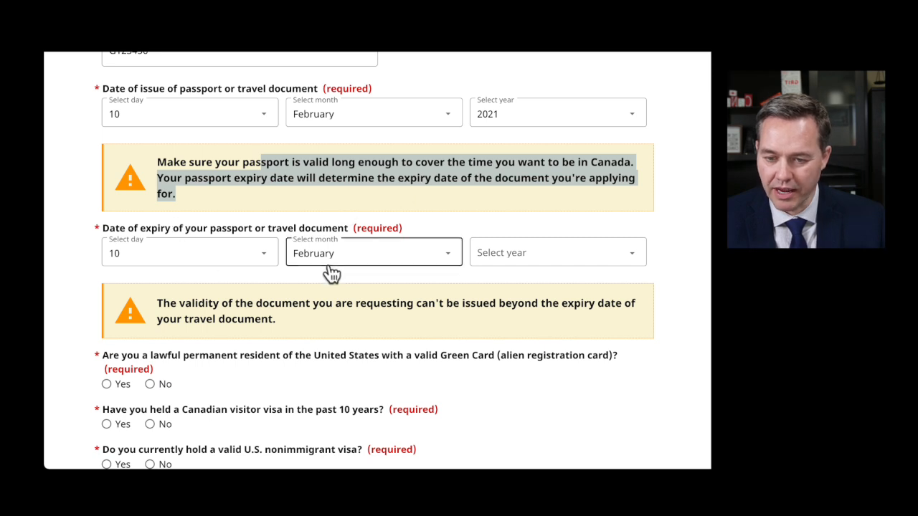
{"action": "left_click", "coordinate": [545, 262]}
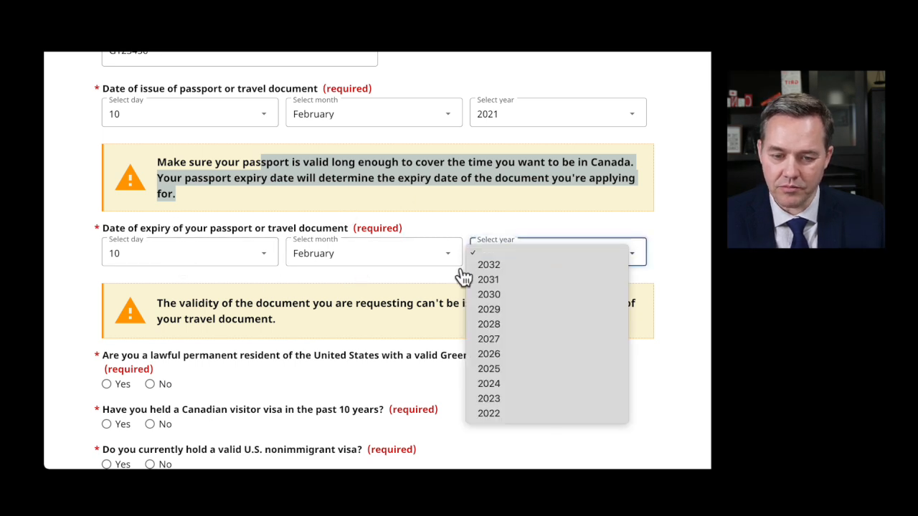
{"action": "left_click", "coordinate": [512, 354]}
{"action": "left_click", "coordinate": [323, 334]}
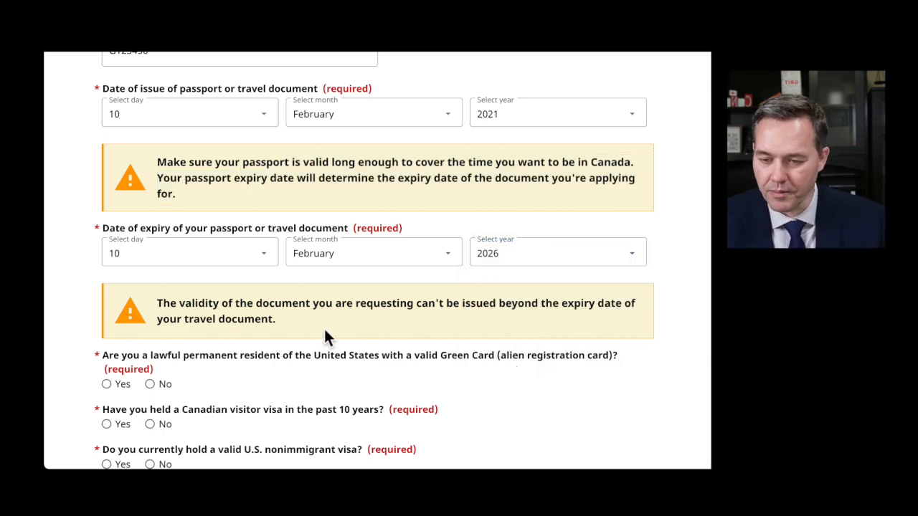
{"action": "scroll", "coordinate": [345, 337], "scroll_direction": "down", "scroll_amount": 3}
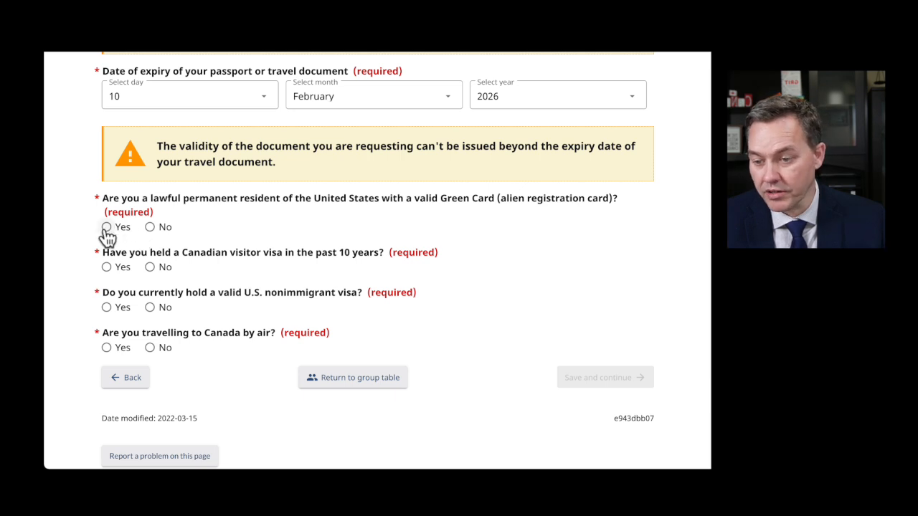
- Answer No to Green Card, visitor visa and U.S. visa, Yes to air travel, and save
{"action": "left_click", "coordinate": [150, 227]}
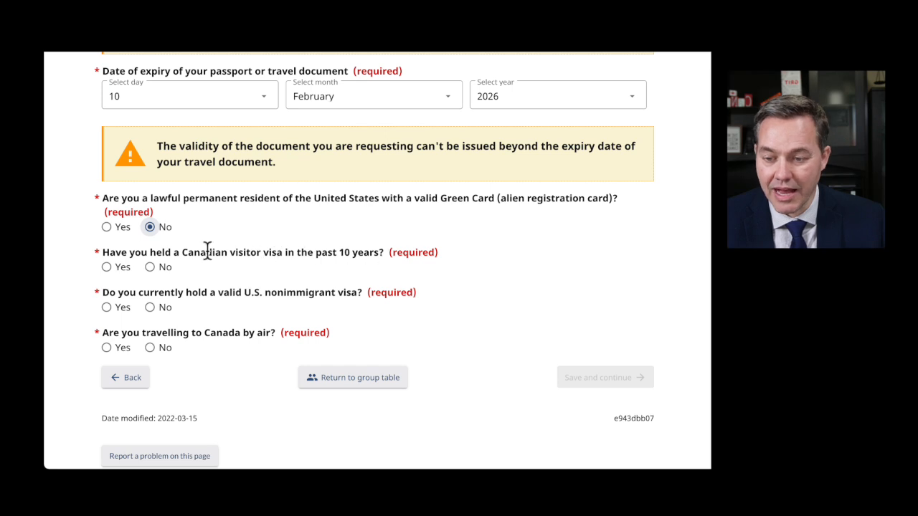
{"action": "left_click", "coordinate": [107, 268]}
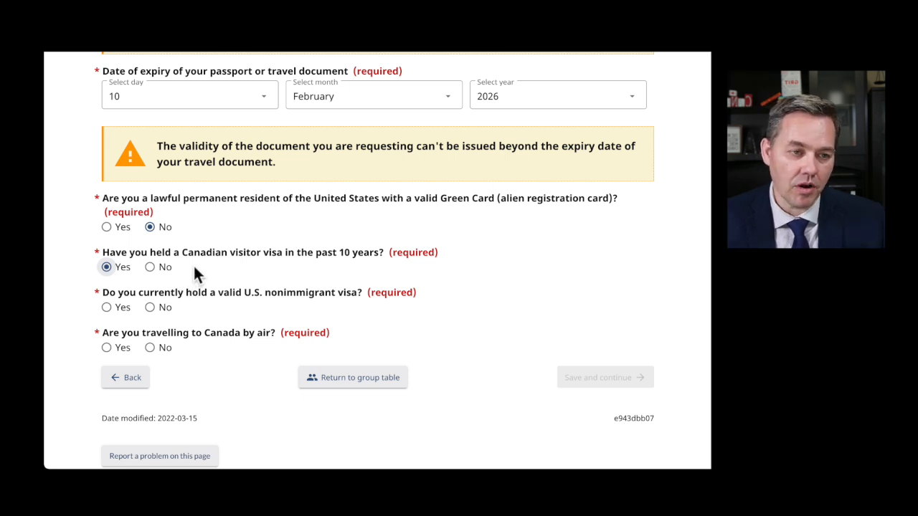
{"action": "left_click", "coordinate": [150, 268]}
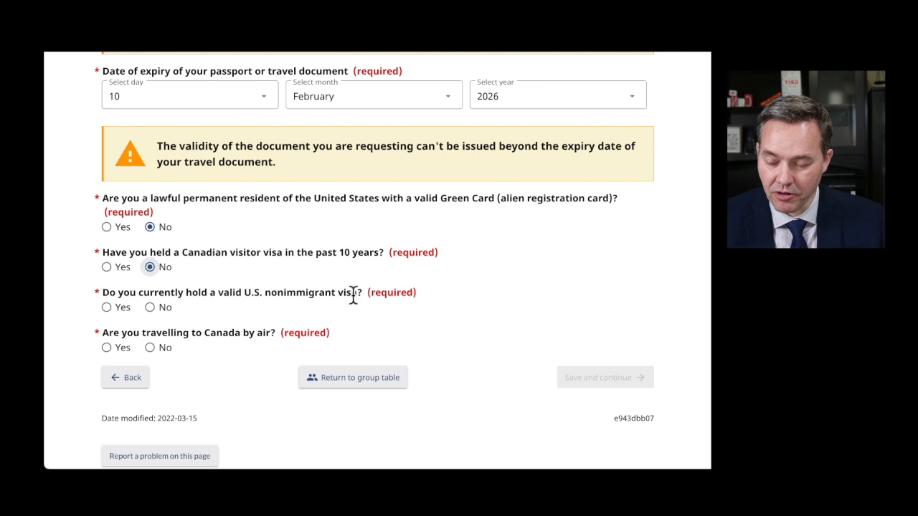
{"action": "left_click", "coordinate": [150, 309]}
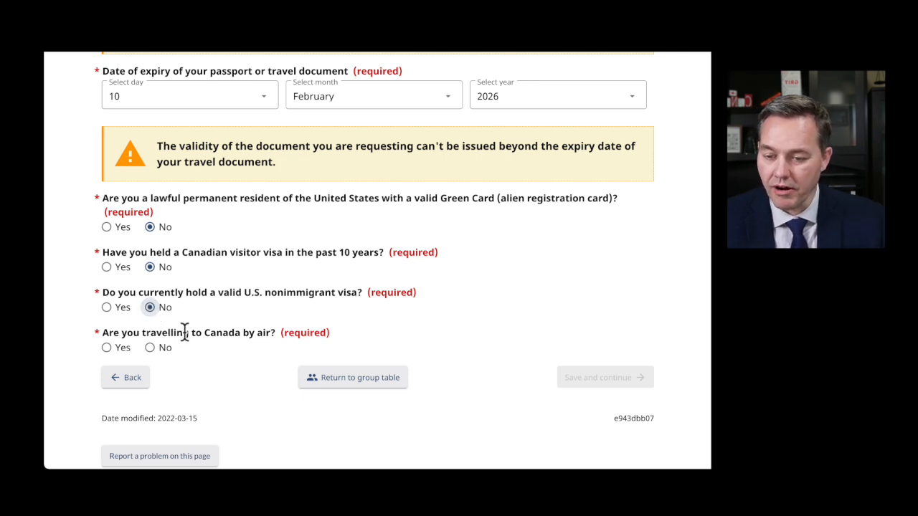
{"action": "left_click", "coordinate": [106, 348]}
{"action": "left_click", "coordinate": [582, 382]}
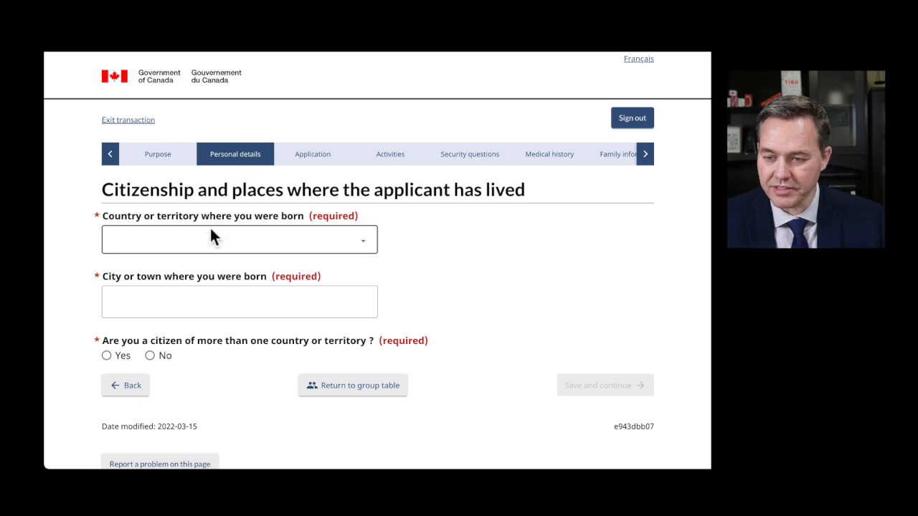
- Choose Ukraine as birth country, enter Kiev as birth city, and answer Yes to multiple citizenships
{"action": "left_click", "coordinate": [282, 247]}
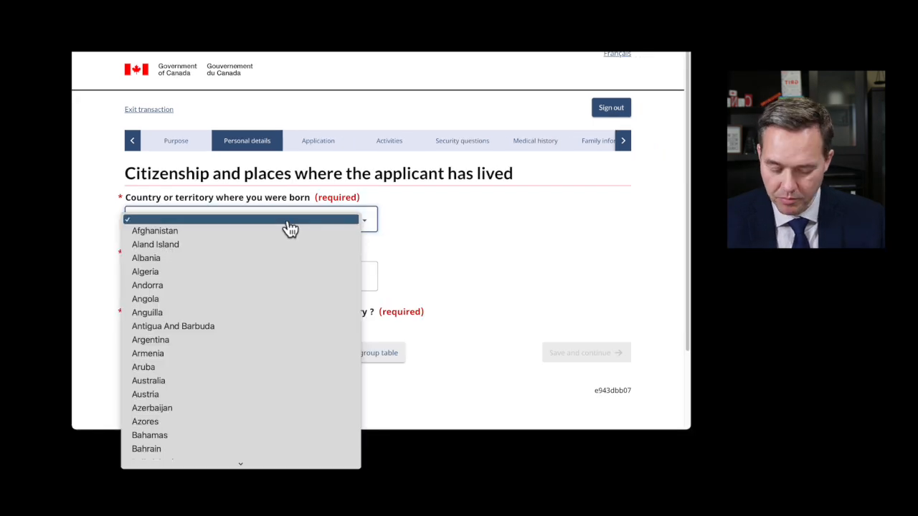
{"action": "scroll", "coordinate": [276, 438], "scroll_direction": "down", "scroll_amount": 20}
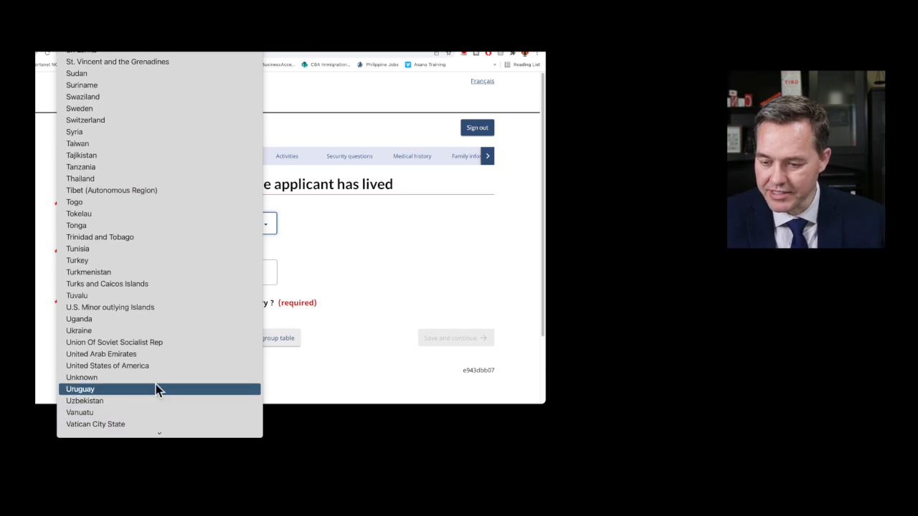
{"action": "left_click", "coordinate": [120, 330]}
{"action": "left_click", "coordinate": [132, 277]}
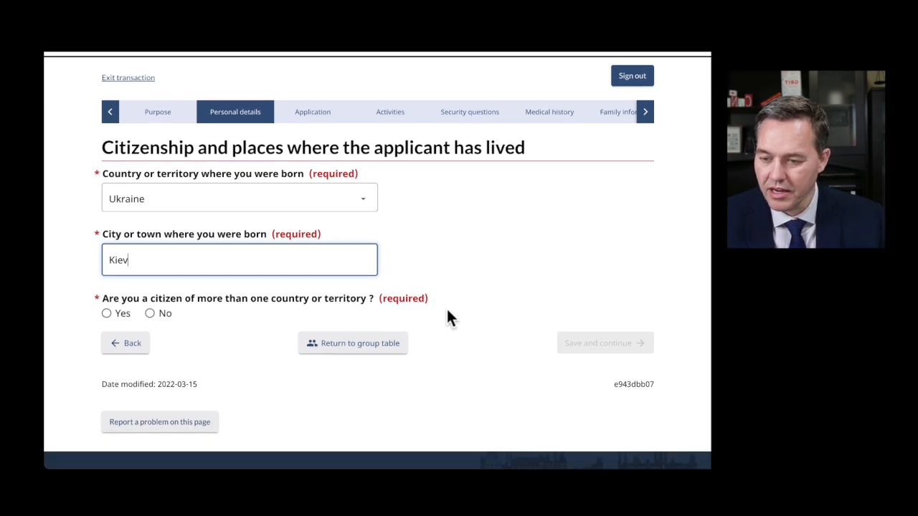
{"action": "scroll", "coordinate": [446, 316], "scroll_direction": "down", "scroll_amount": 2}
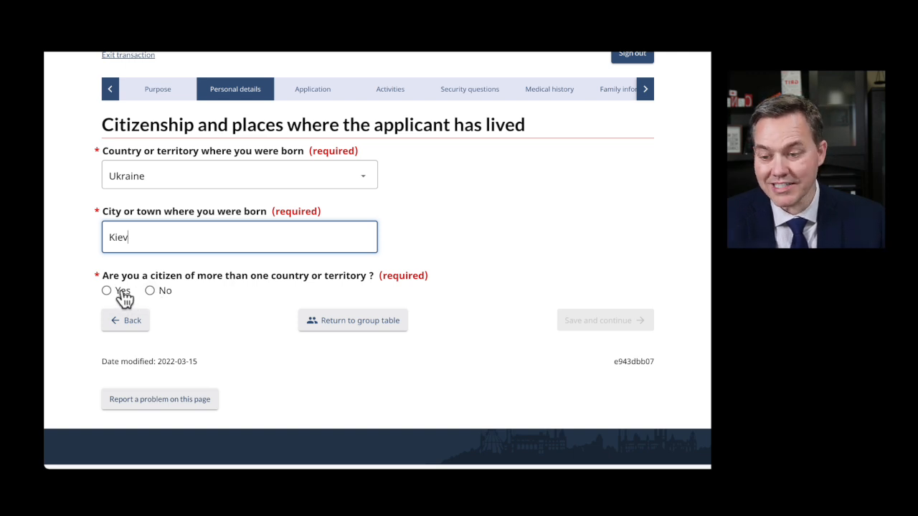
{"action": "left_click", "coordinate": [107, 292]}
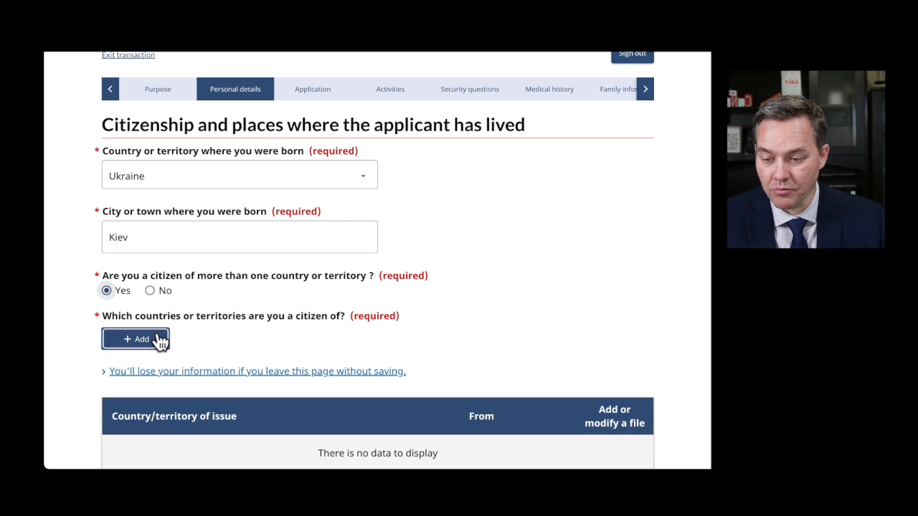
- Switch multiple citizenship to No, select Ukraine held since birth, and save
{"action": "left_click", "coordinate": [150, 291]}
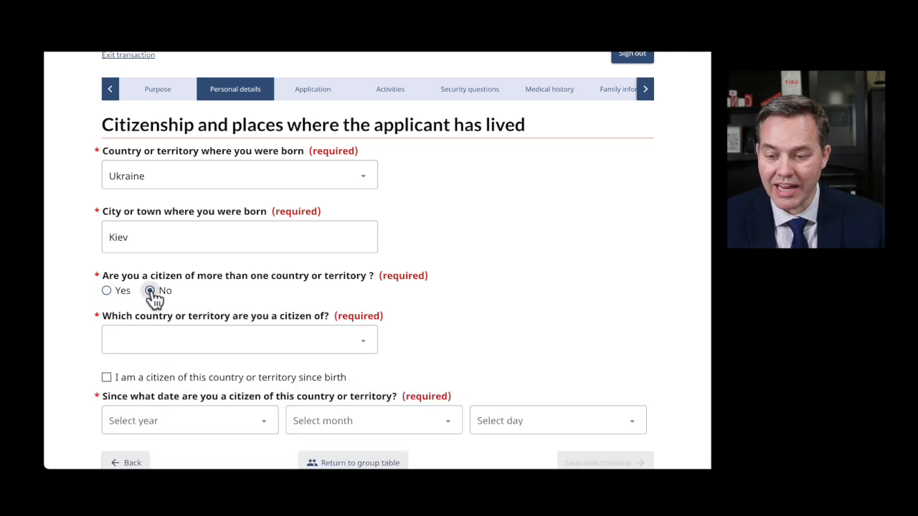
{"action": "scroll", "coordinate": [248, 304], "scroll_direction": "down", "scroll_amount": 2}
{"action": "left_click", "coordinate": [284, 276]}
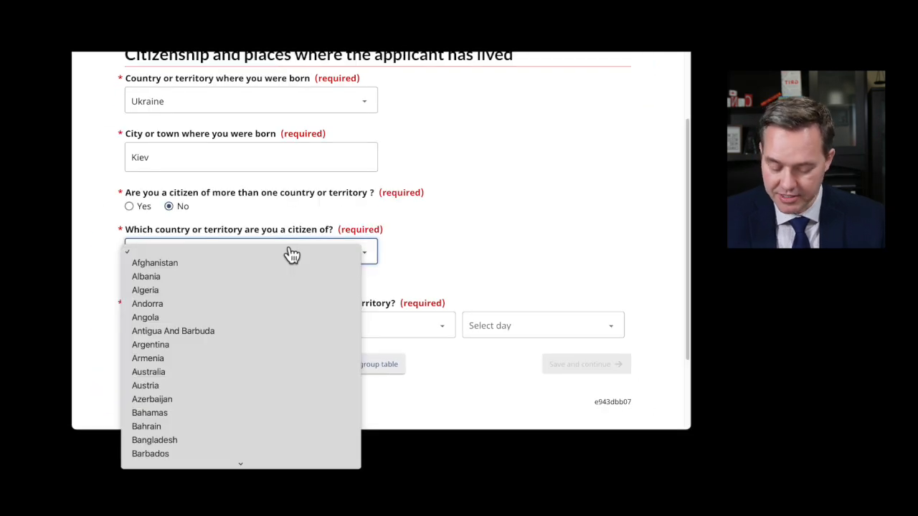
{"action": "key", "text": "u"}
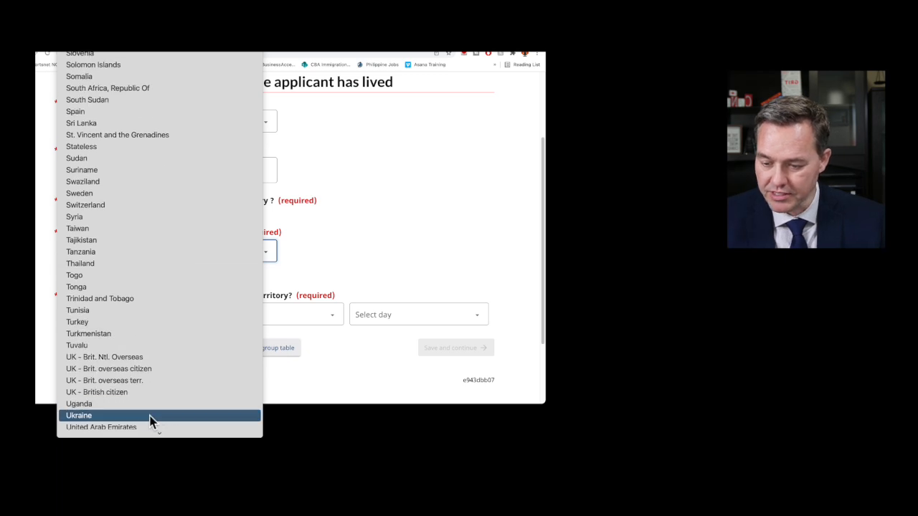
{"action": "left_click", "coordinate": [150, 417]}
{"action": "scroll", "coordinate": [228, 304], "scroll_direction": "down", "scroll_amount": 1}
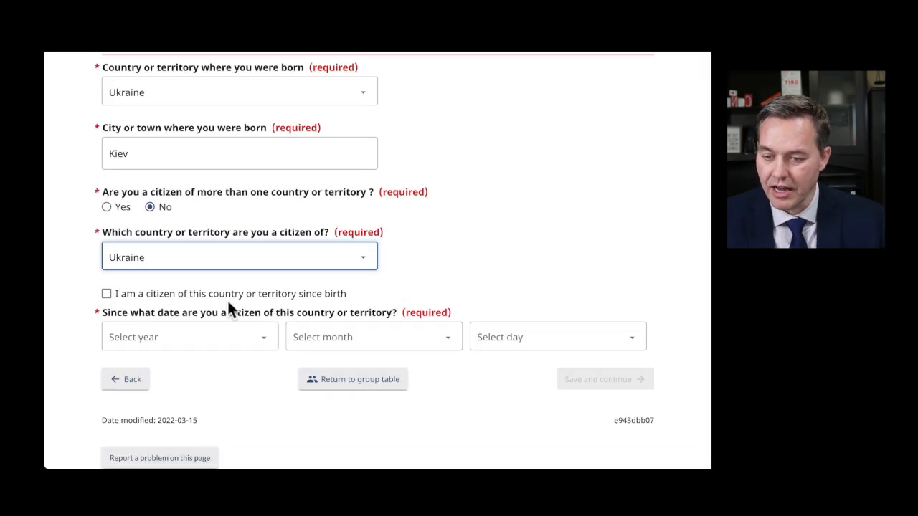
{"action": "scroll", "coordinate": [477, 258], "scroll_direction": "down", "scroll_amount": 2}
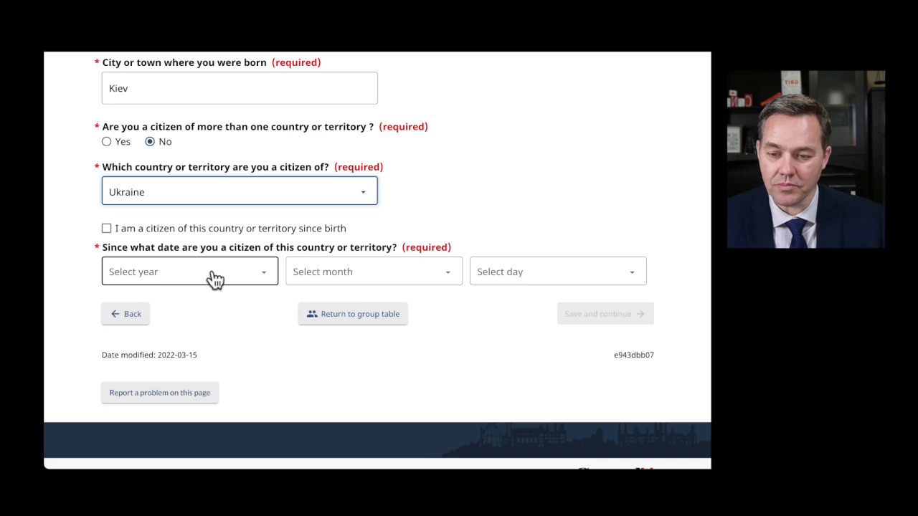
{"action": "left_click", "coordinate": [106, 228]}
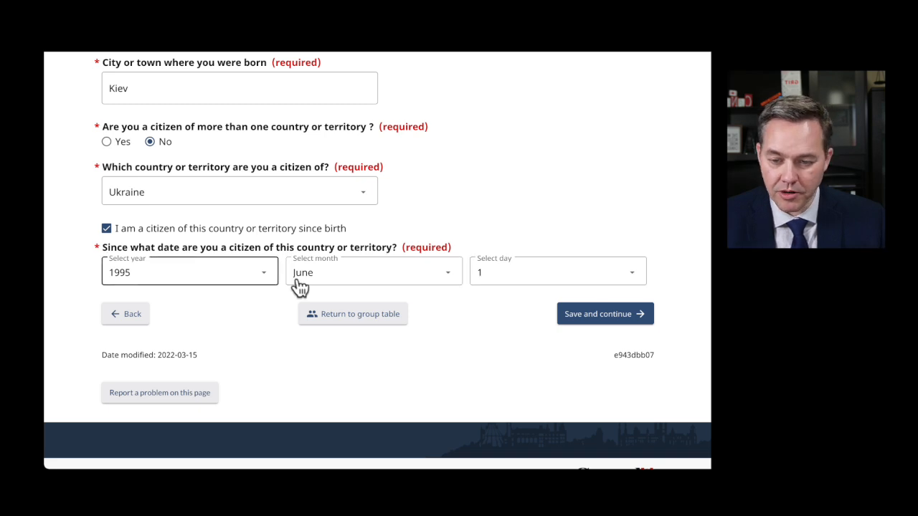
{"action": "left_click", "coordinate": [584, 321]}
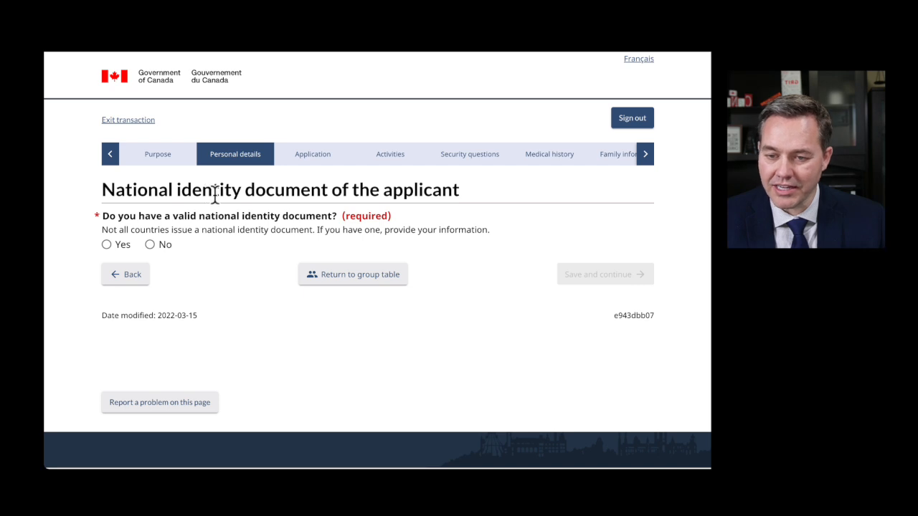
- Answer No to having a national identity document and save the page
{"action": "left_click_drag", "start_coordinate": [105, 191], "coordinate": [463, 189]}
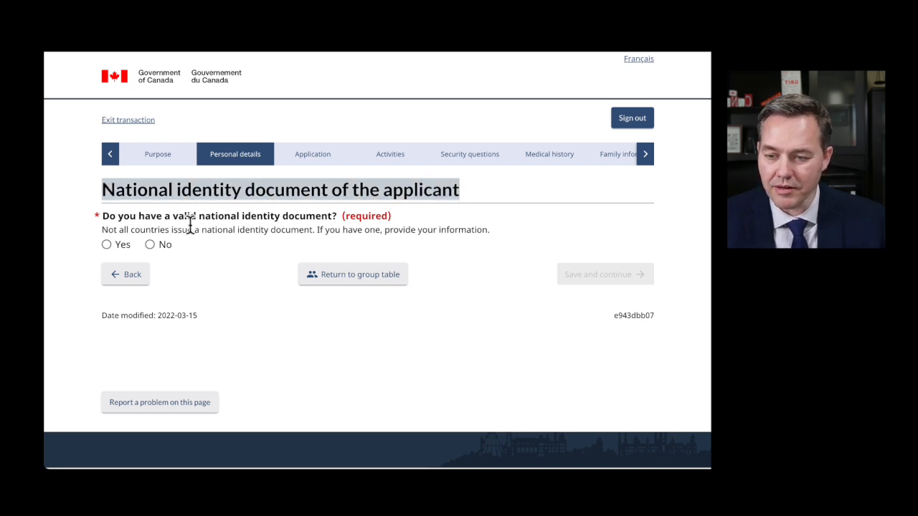
{"action": "left_click", "coordinate": [151, 246]}
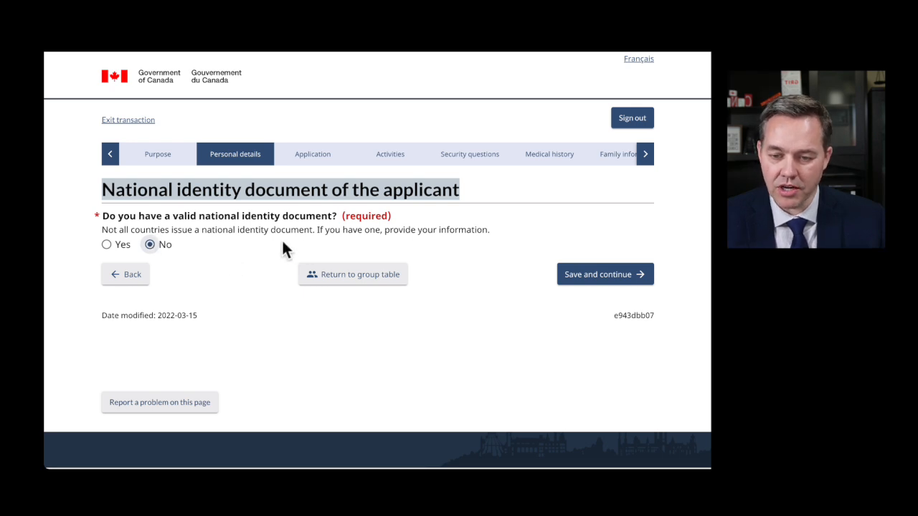
{"action": "left_click", "coordinate": [603, 279]}
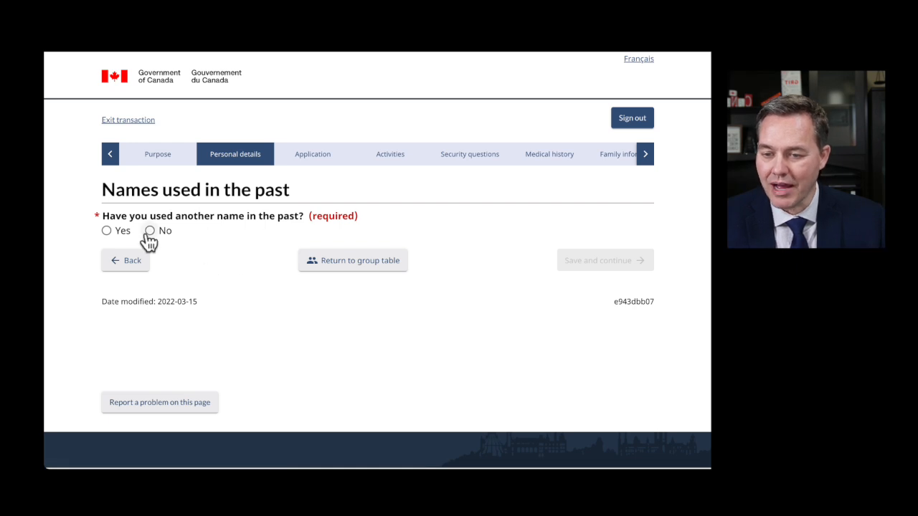
- Answer No to having used other names in the past and save
{"action": "left_click", "coordinate": [108, 230]}
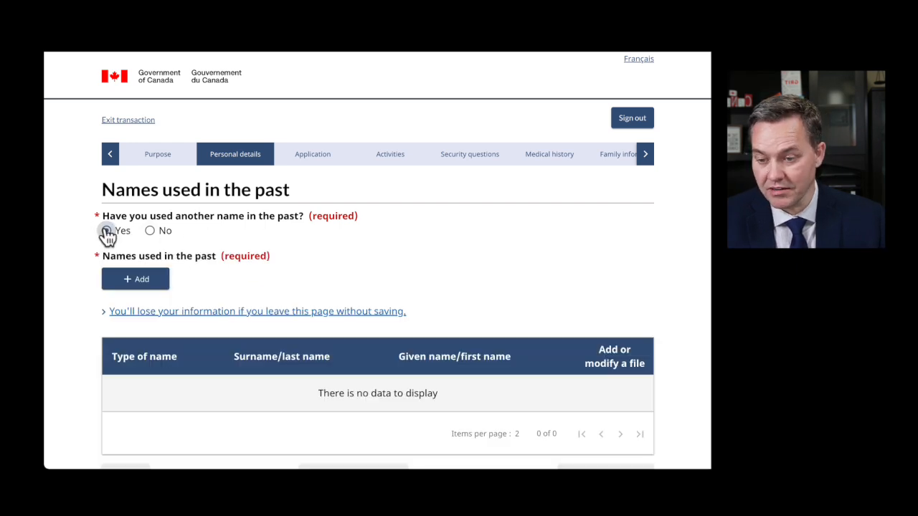
{"action": "left_click", "coordinate": [150, 230]}
{"action": "left_click", "coordinate": [614, 271]}
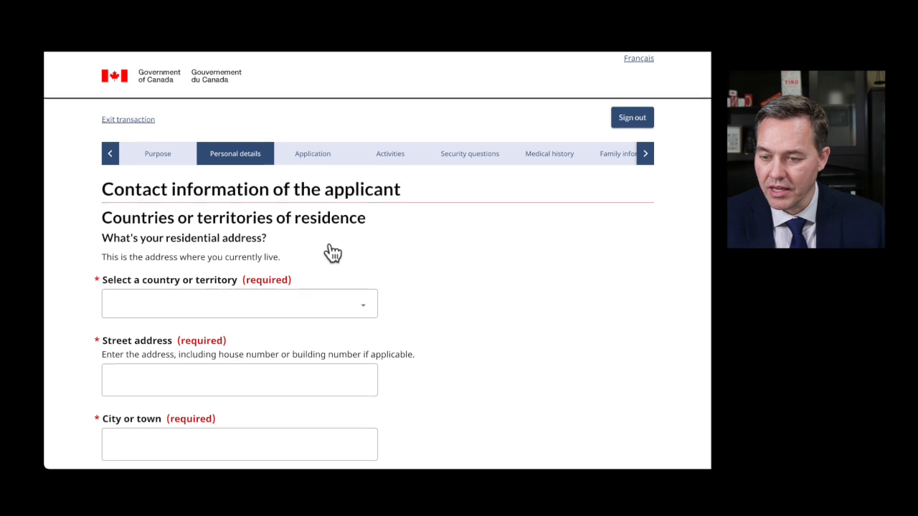
- Scroll through the empty residential address fields on the Contact information form
{"action": "scroll", "coordinate": [333, 252], "scroll_direction": "down", "scroll_amount": 1}
{"action": "left_click_drag", "start_coordinate": [105, 209], "coordinate": [337, 209]}
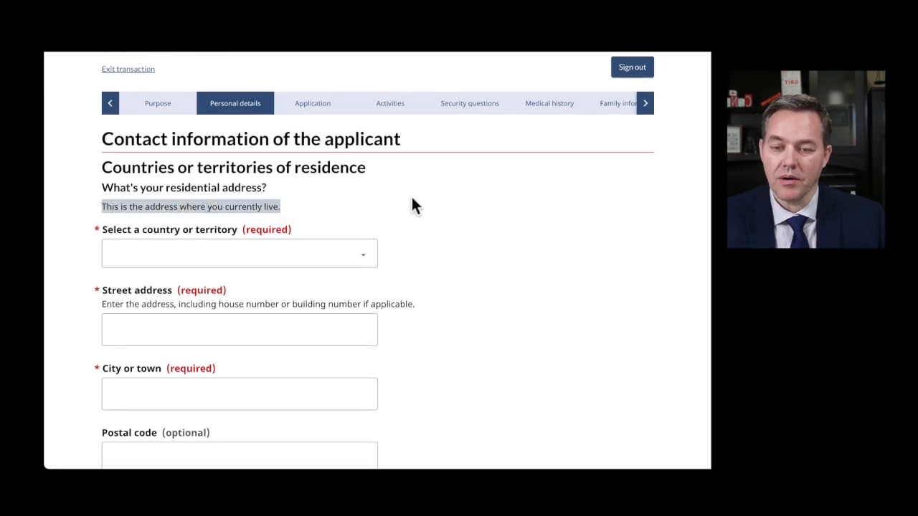
{"action": "scroll", "coordinate": [411, 203], "scroll_direction": "down", "scroll_amount": 2}
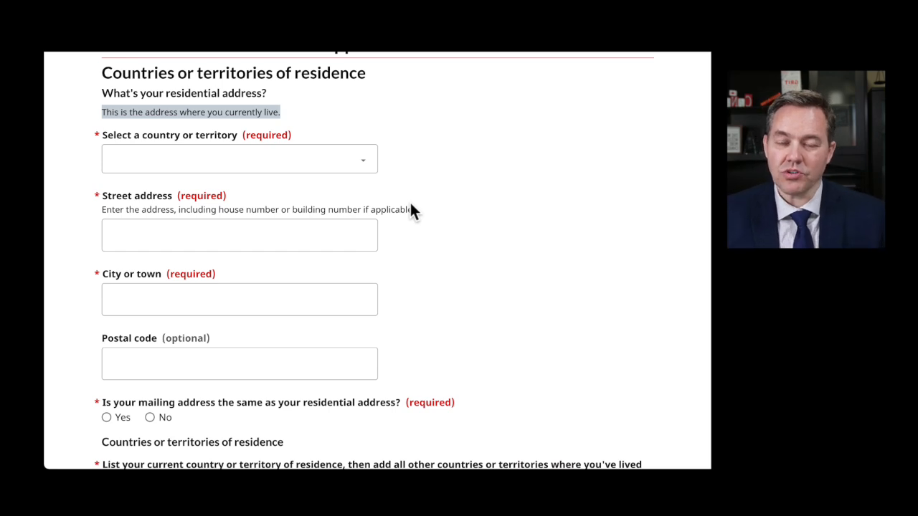
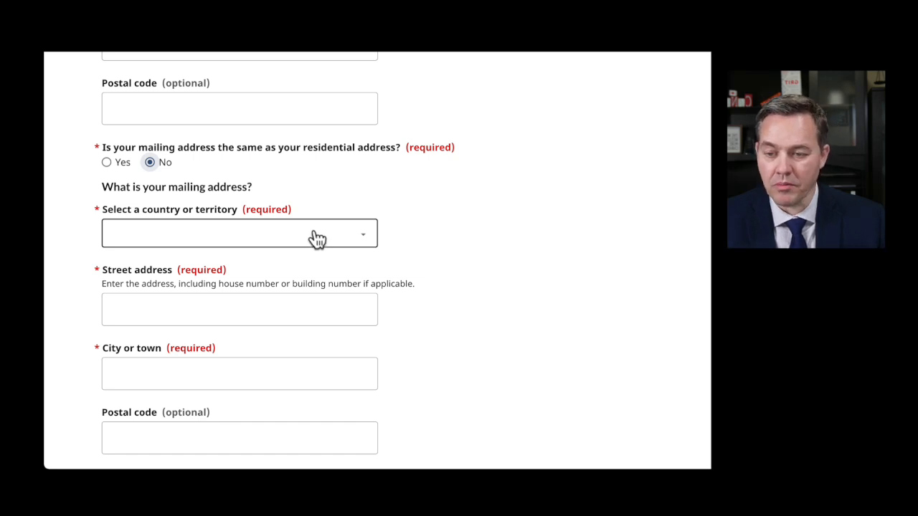
- Pick Canada as the mailing address country and begin the address lookup
{"action": "left_click", "coordinate": [318, 236]}
{"action": "scroll", "coordinate": [322, 266], "scroll_direction": "down", "scroll_amount": 5}
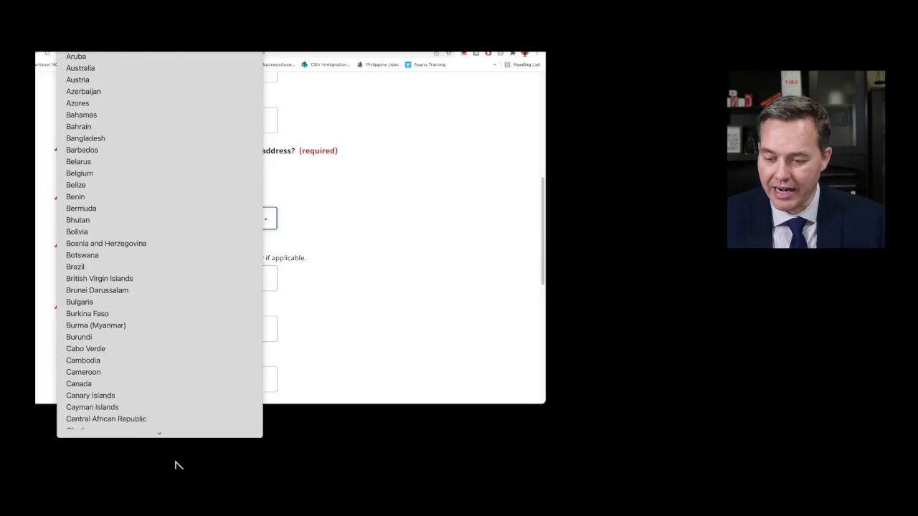
{"action": "left_click", "coordinate": [109, 350]}
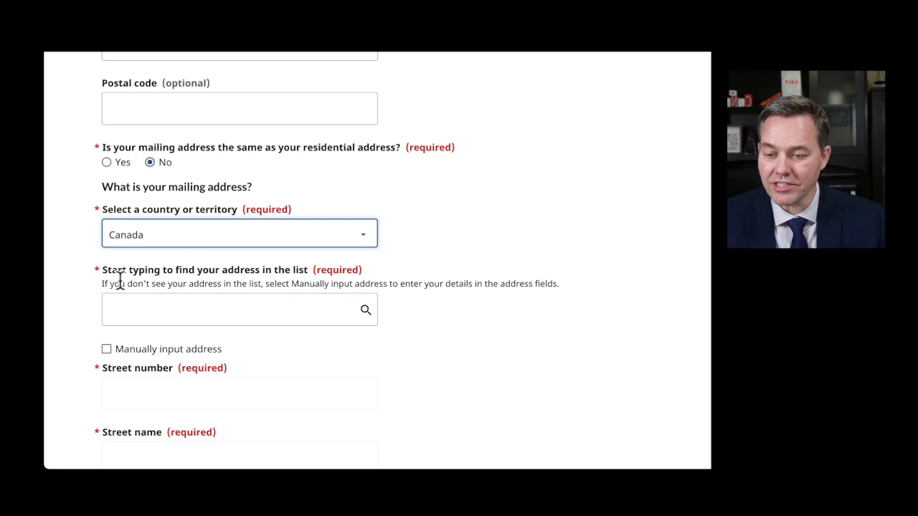
{"action": "left_click", "coordinate": [232, 309]}
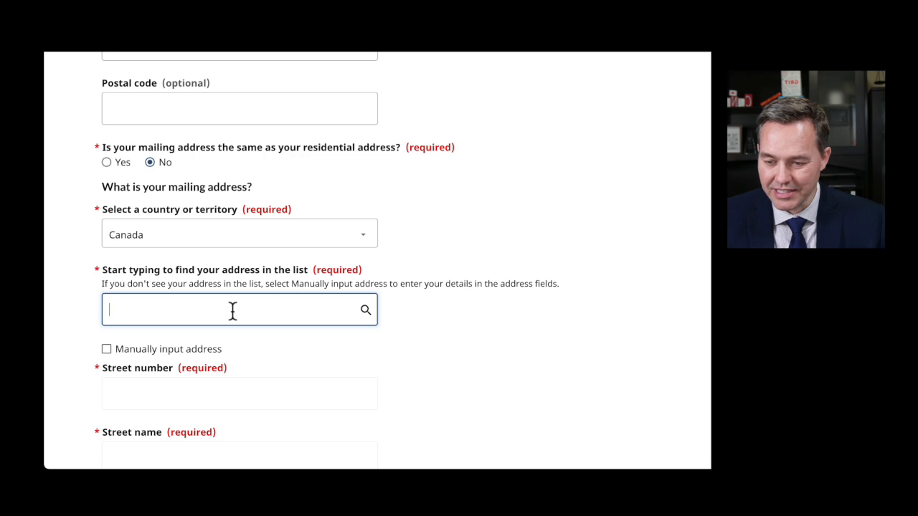
{"action": "scroll", "coordinate": [355, 360], "scroll_direction": "down", "scroll_amount": 2}
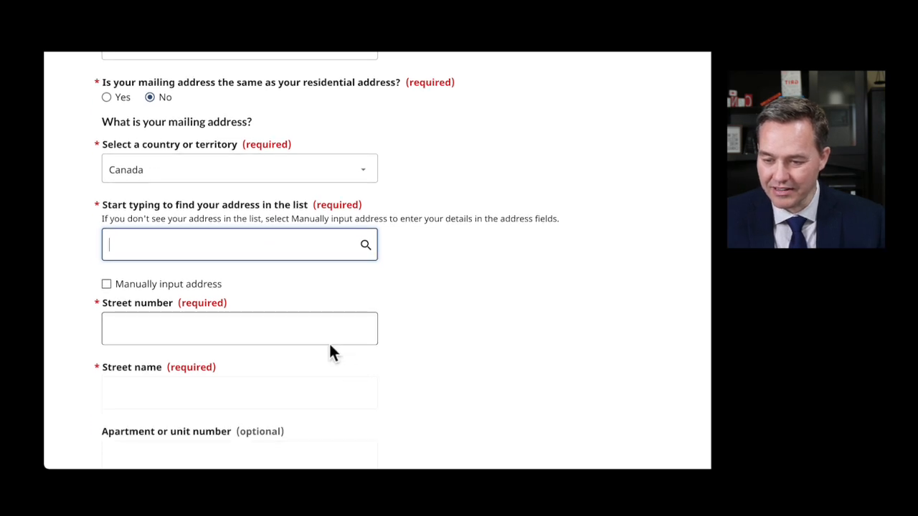
{"action": "left_click", "coordinate": [105, 218]}
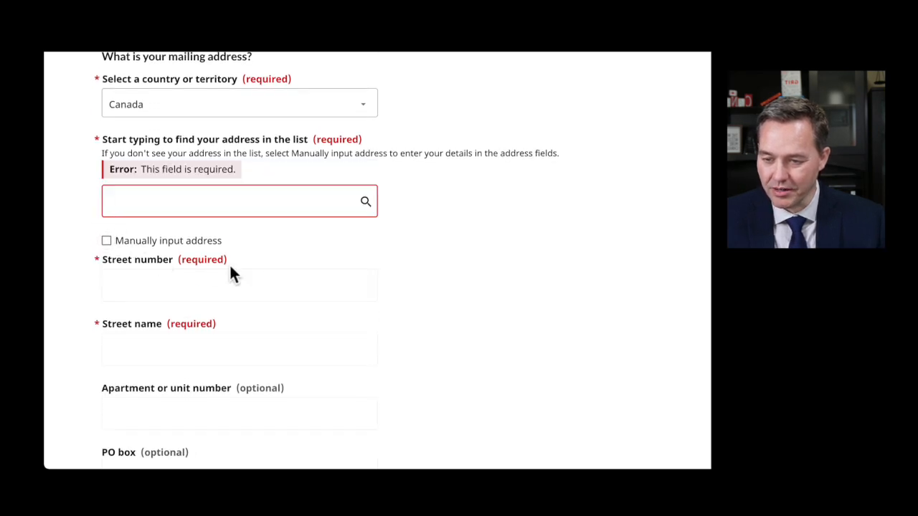
{"action": "scroll", "coordinate": [304, 316], "scroll_direction": "down", "scroll_amount": 1}
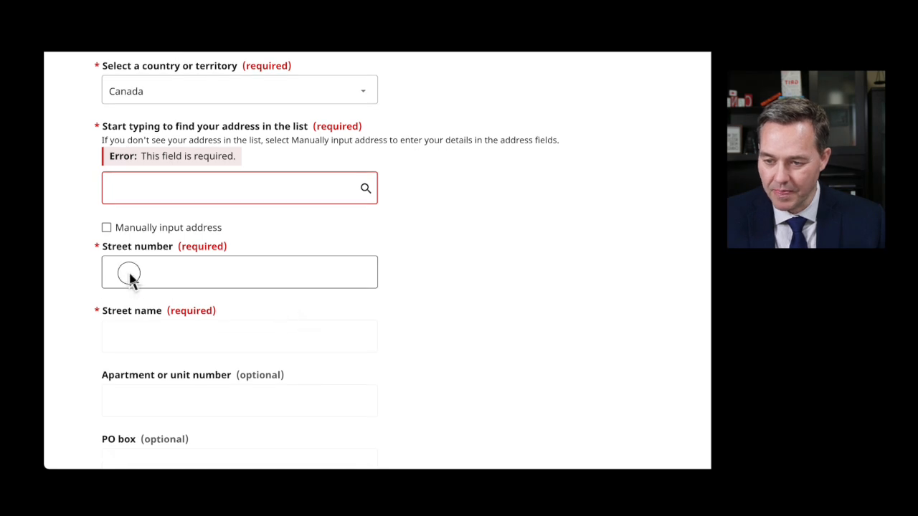
- Switch to manual address entry with street number 123 and street name Green Avenue
{"action": "left_click", "coordinate": [106, 227]}
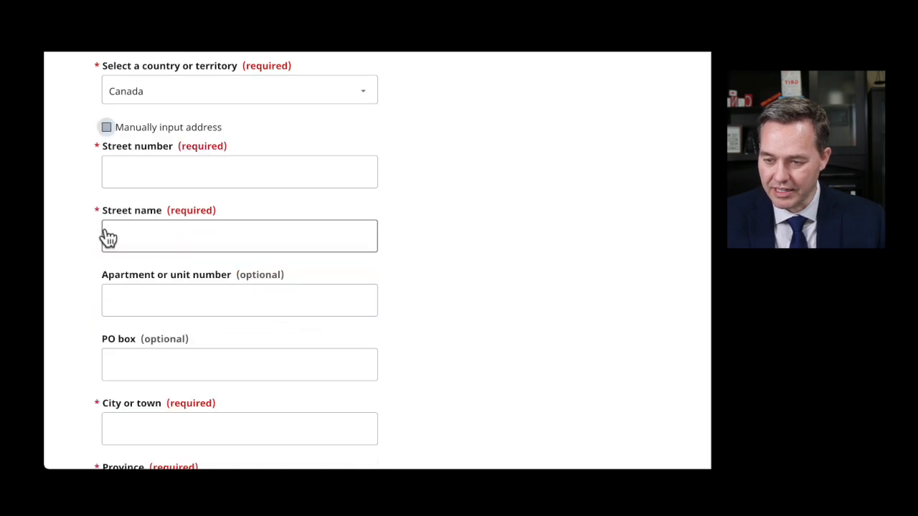
{"action": "scroll", "coordinate": [402, 251], "scroll_direction": "up", "scroll_amount": 3}
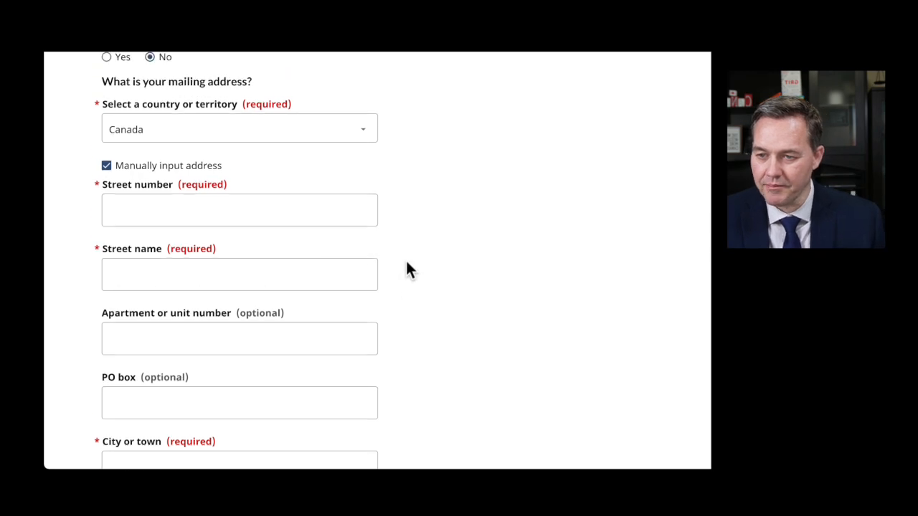
{"action": "left_click", "coordinate": [169, 306]}
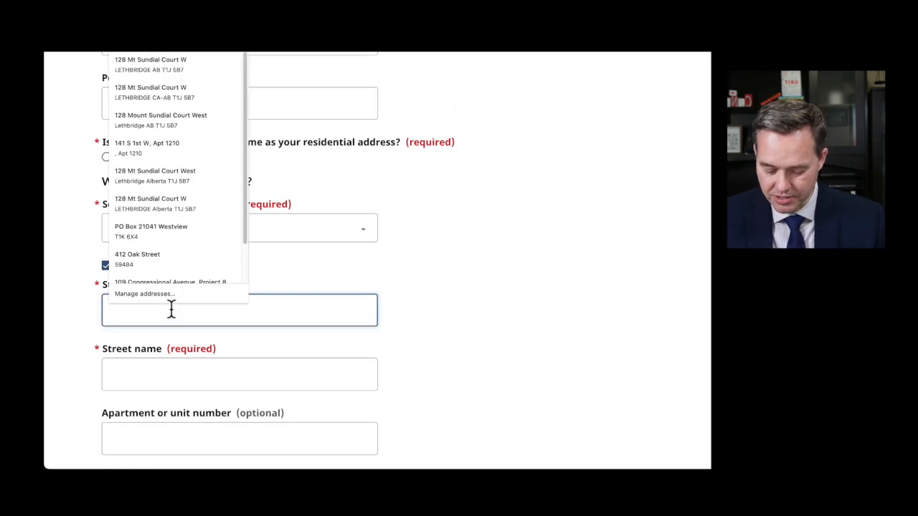
{"action": "type", "text": "123"}
{"action": "type", "text": " Main"}
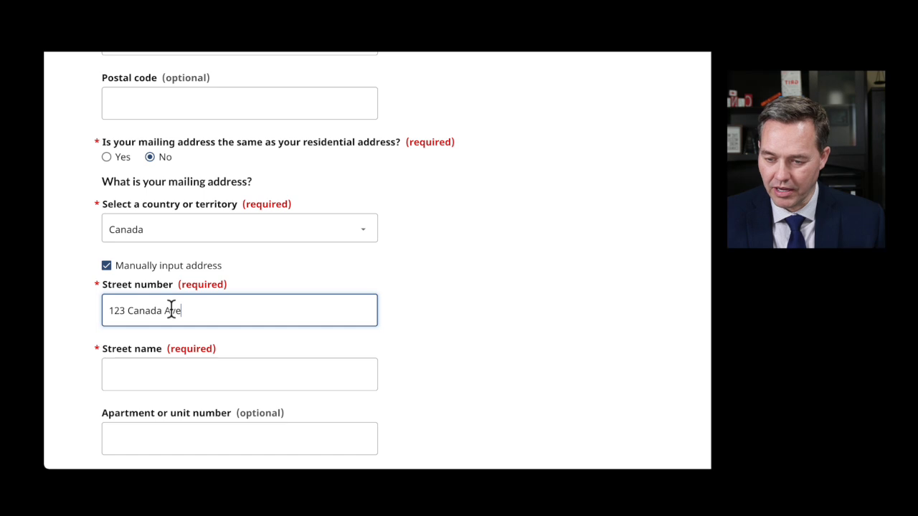
{"action": "key", "text": "Tab"}
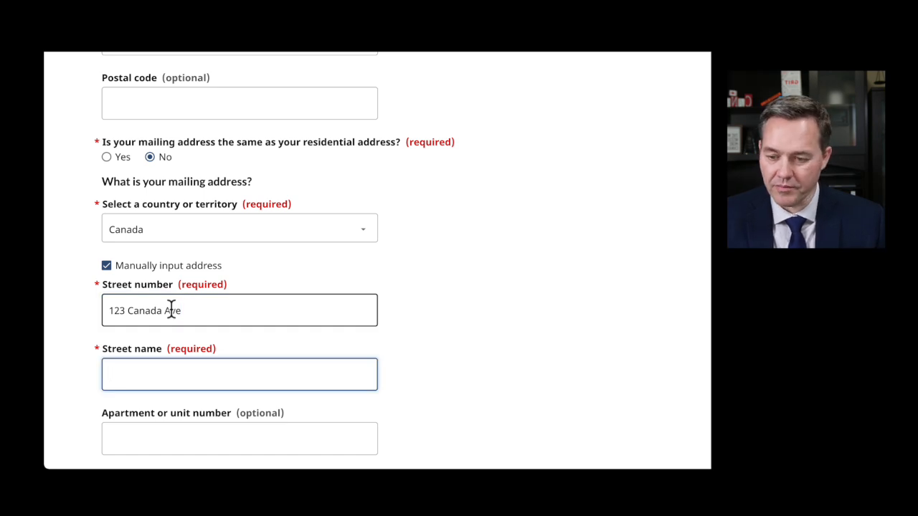
{"action": "scroll", "coordinate": [190, 340], "scroll_direction": "down", "scroll_amount": 3}
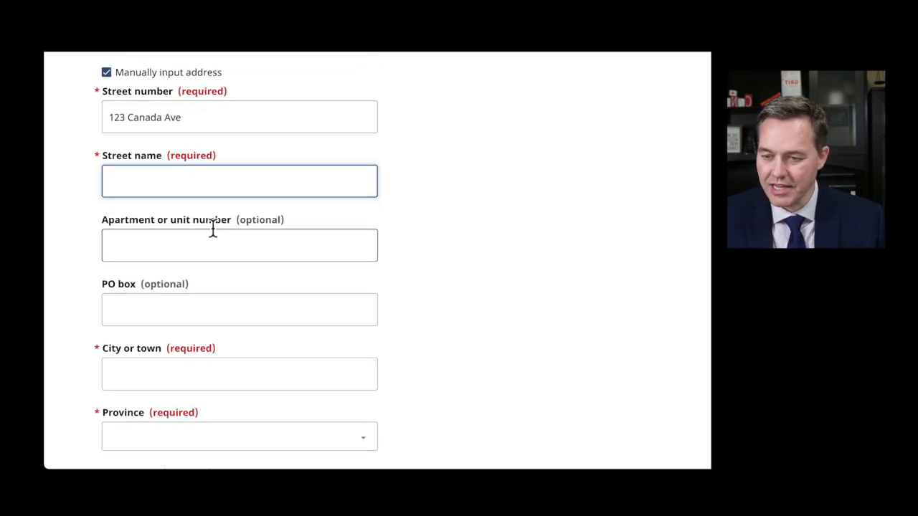
{"action": "scroll", "coordinate": [189, 337], "scroll_direction": "down", "scroll_amount": 1}
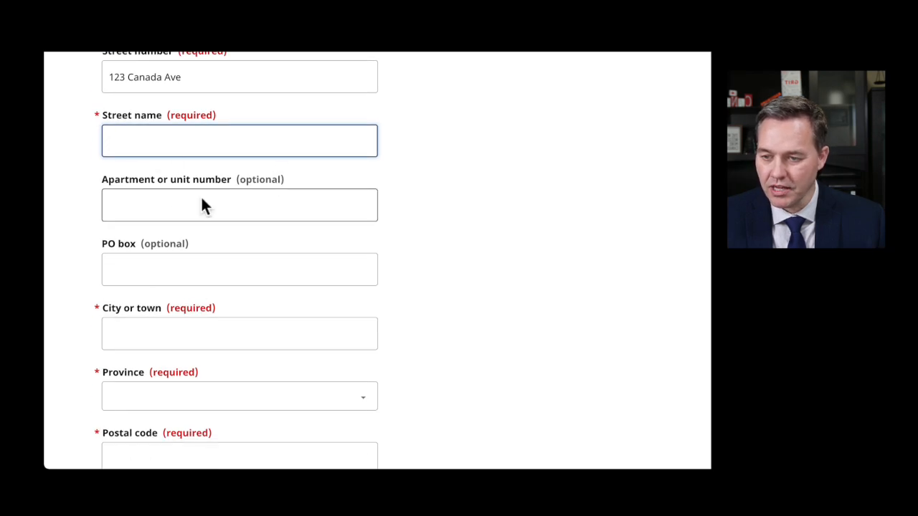
{"action": "scroll", "coordinate": [203, 203], "scroll_direction": "up", "scroll_amount": 1}
{"action": "left_click_drag", "start_coordinate": [183, 143], "coordinate": [127, 143]}
{"action": "key", "text": "ctrl+x"}
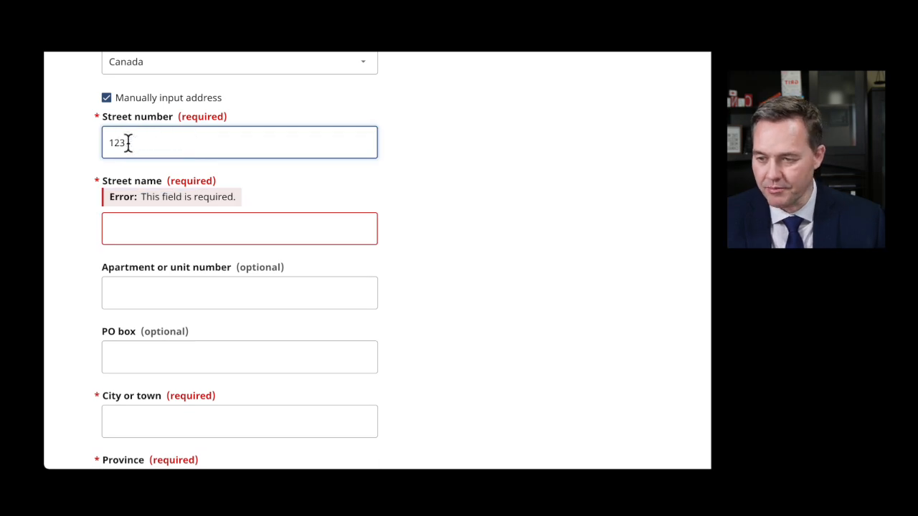
{"action": "left_click", "coordinate": [136, 228]}
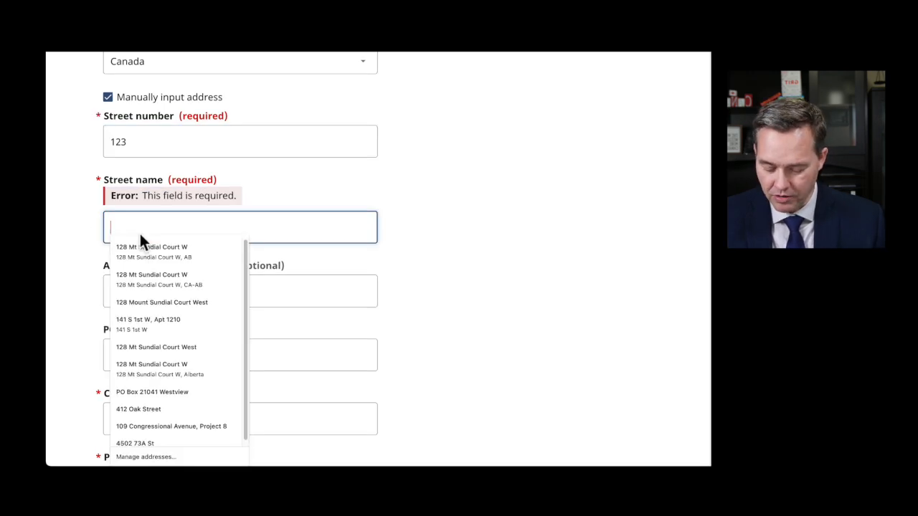
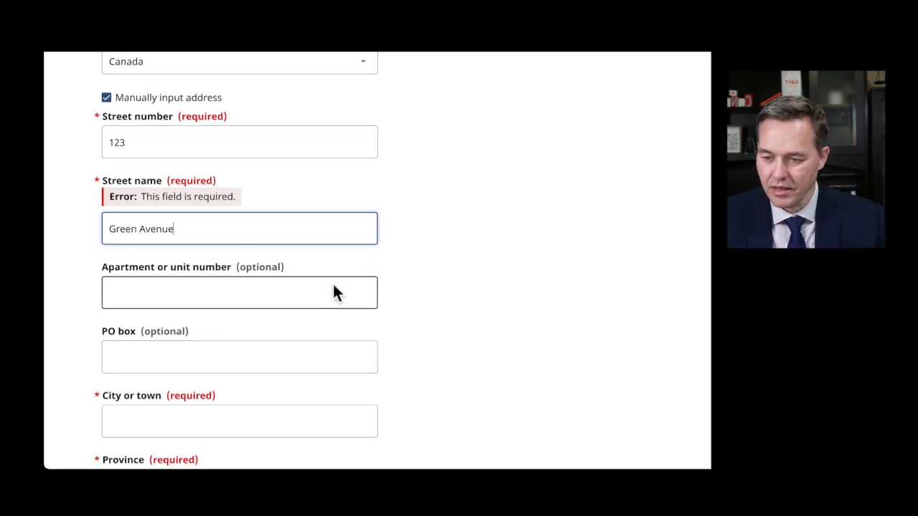
- Fill in the mailing address city, province Alberta and postal code
{"action": "scroll", "coordinate": [332, 294], "scroll_direction": "down", "scroll_amount": 2}
{"action": "left_click", "coordinate": [179, 248]}
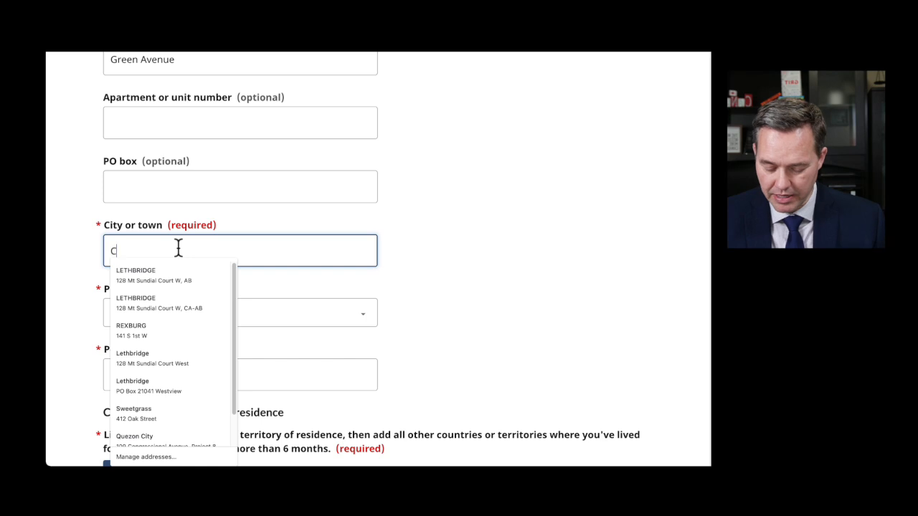
{"action": "type", "text": "Carmangay"}
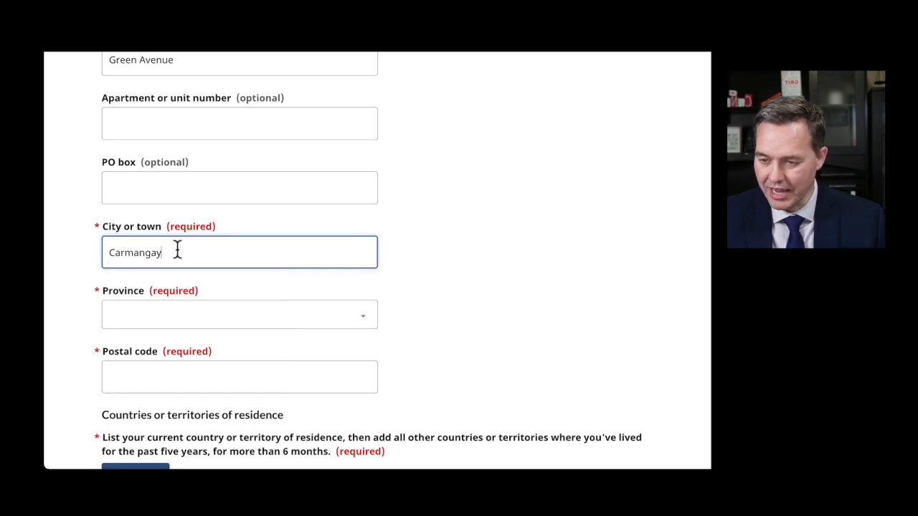
{"action": "key", "text": "Tab"}
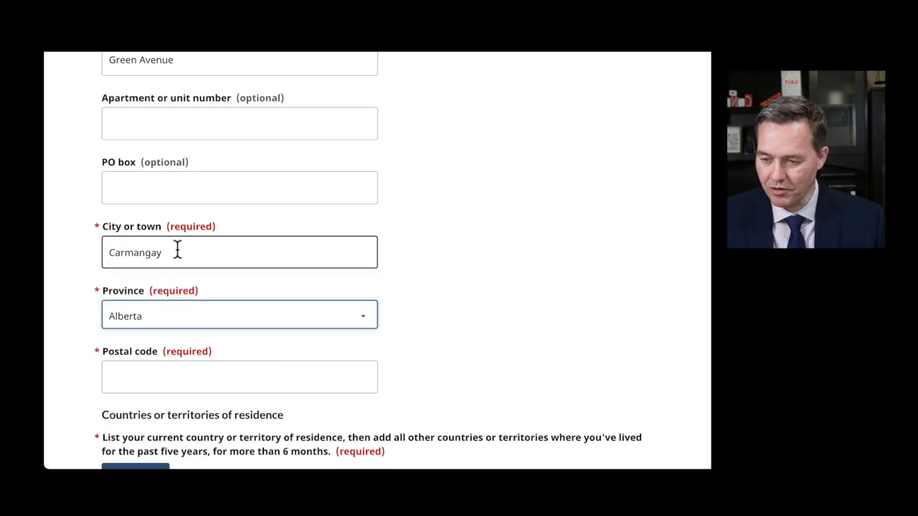
{"action": "scroll", "coordinate": [156, 316], "scroll_direction": "down", "scroll_amount": 1}
{"action": "left_click", "coordinate": [150, 303]}
{"action": "type", "text": "T)L)"}
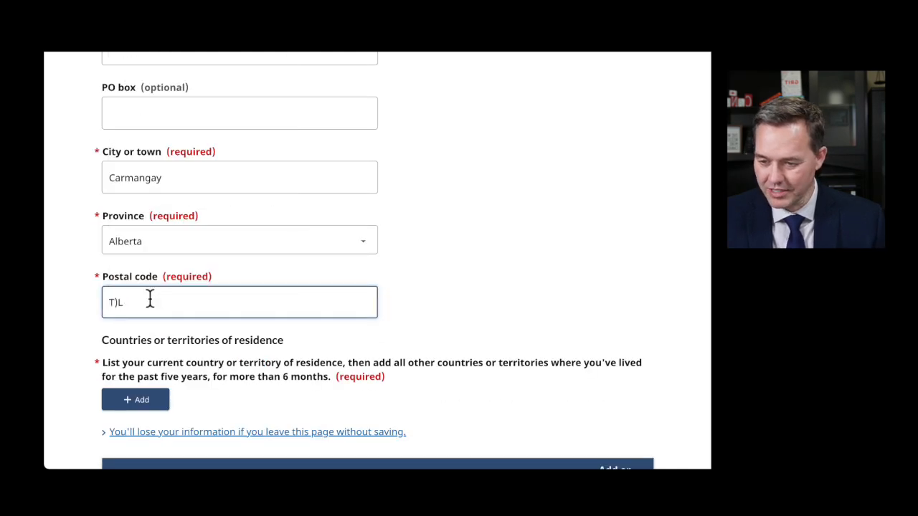
{"action": "key", "text": "BackSpace"}
{"action": "key", "text": "BackSpace"}
{"action": "type", "text": "0L0N0"}
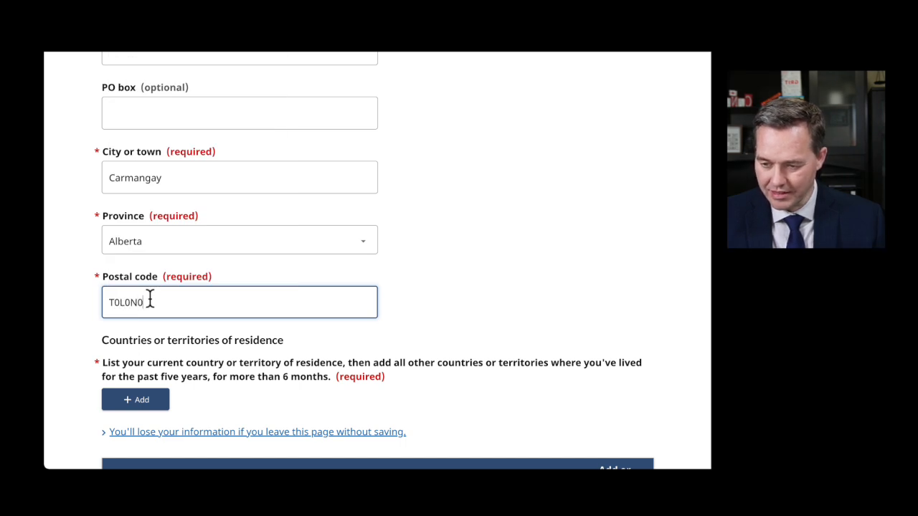
{"action": "left_click", "coordinate": [480, 284]}
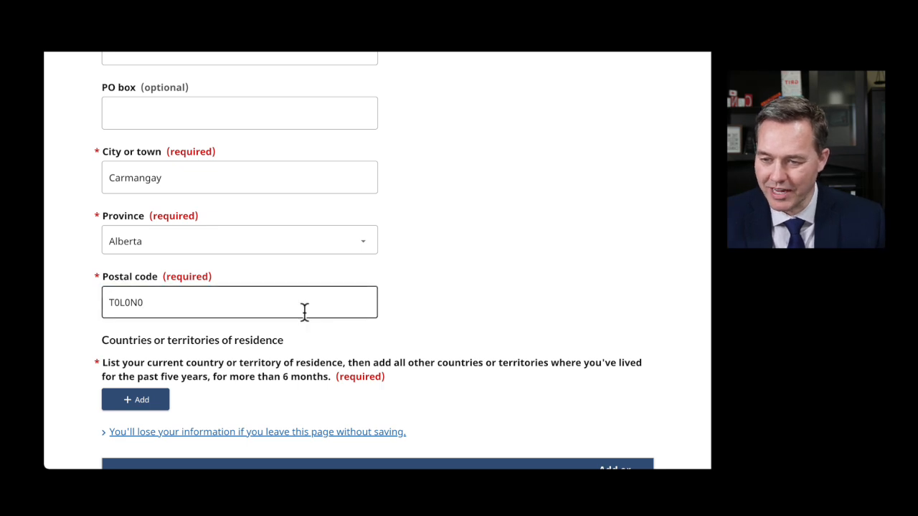
- Note the past-five-years residence requirement and start adding a country of residence
{"action": "scroll", "coordinate": [309, 315], "scroll_direction": "down", "scroll_amount": 1}
{"action": "scroll", "coordinate": [327, 356], "scroll_direction": "down", "scroll_amount": 3}
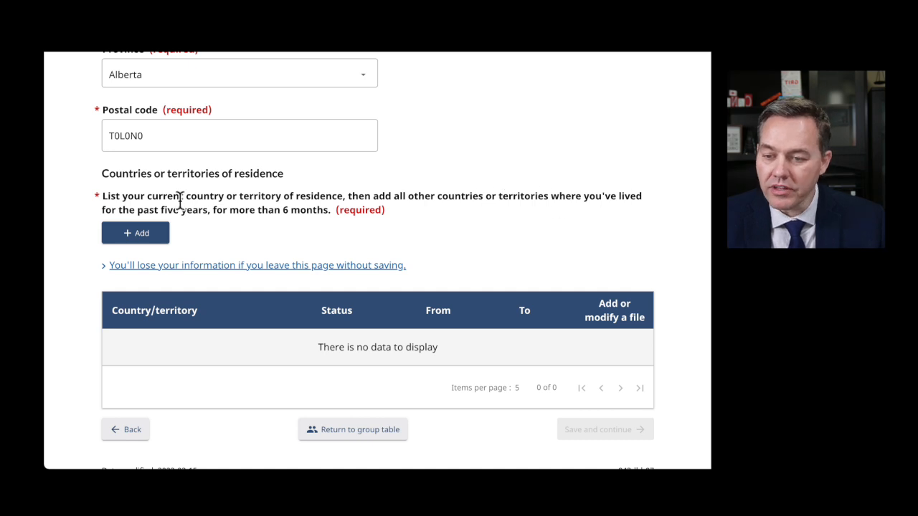
{"action": "left_click_drag", "start_coordinate": [137, 209], "coordinate": [327, 210]}
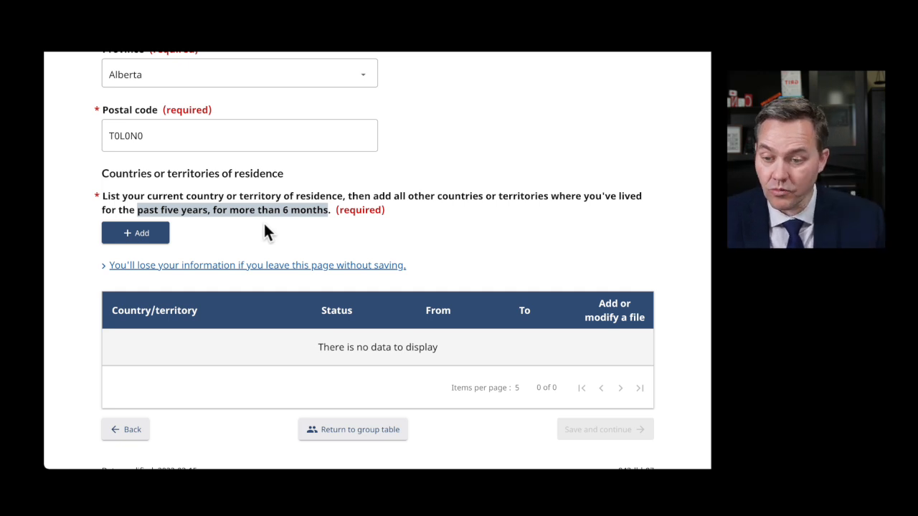
{"action": "left_click", "coordinate": [146, 233]}
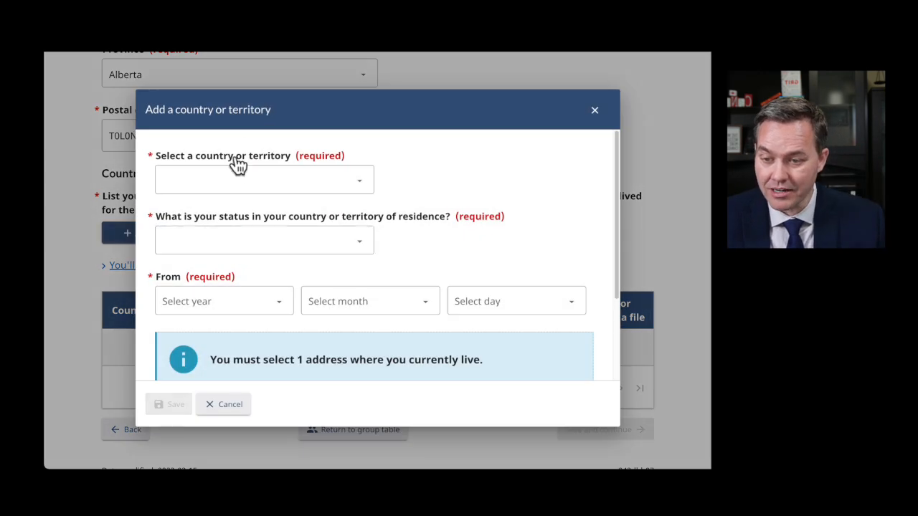
- Choose Poland as the residence country with status Foreign National
{"action": "left_click", "coordinate": [229, 182]}
{"action": "key", "text": "p"}
{"action": "mouse_move", "coordinate": [172, 504]}
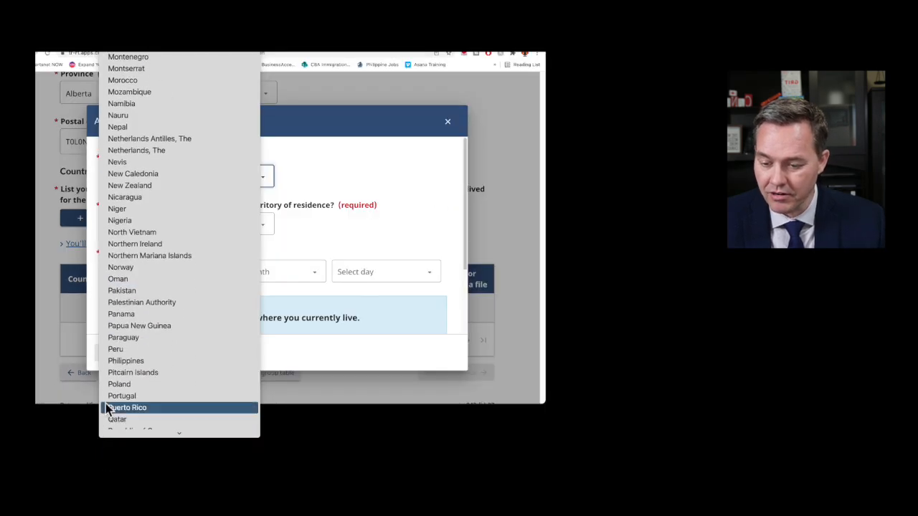
{"action": "left_click", "coordinate": [119, 381]}
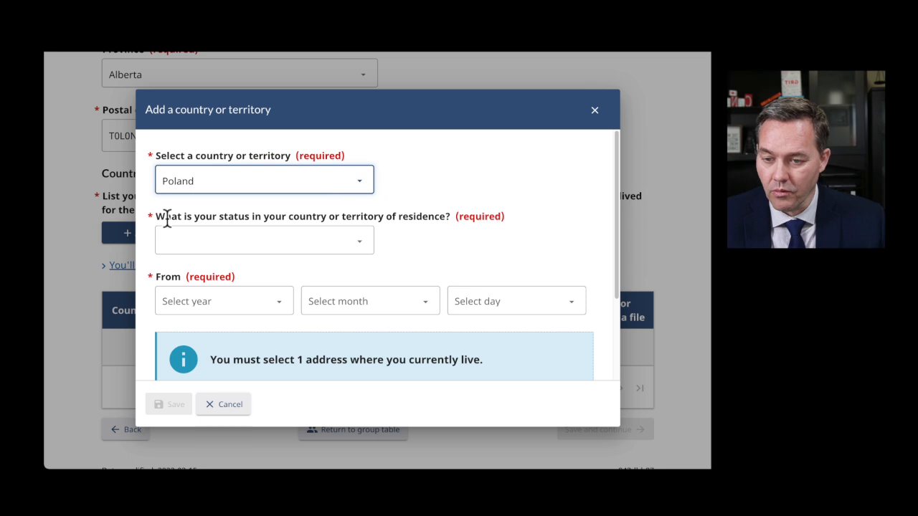
{"action": "left_click", "coordinate": [341, 242]}
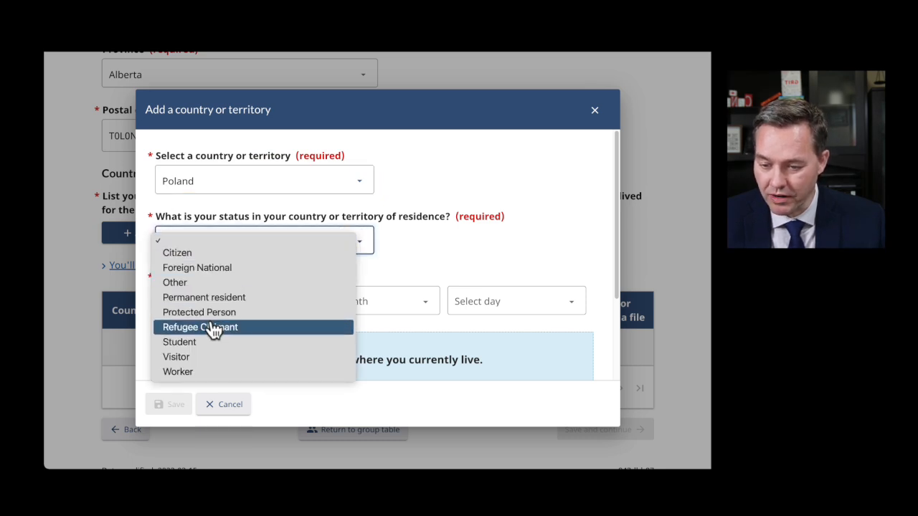
{"action": "left_click", "coordinate": [199, 272]}
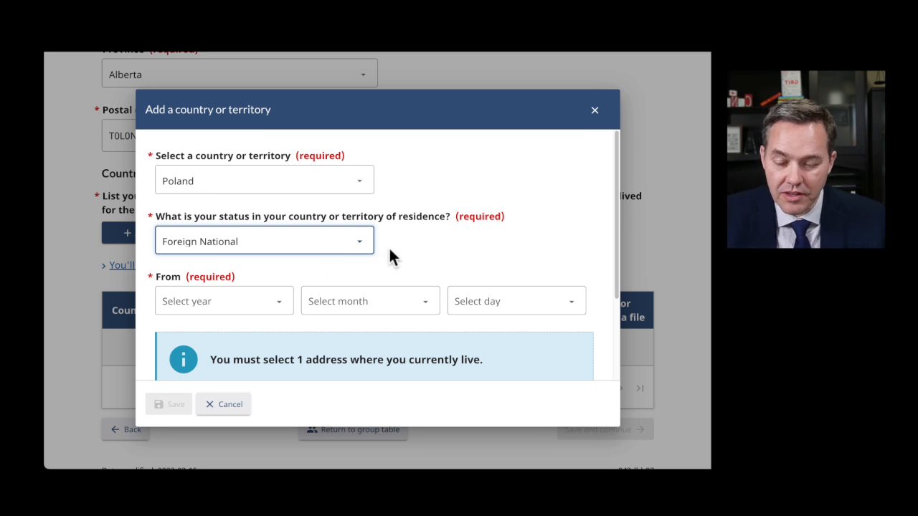
{"action": "left_click", "coordinate": [351, 243]}
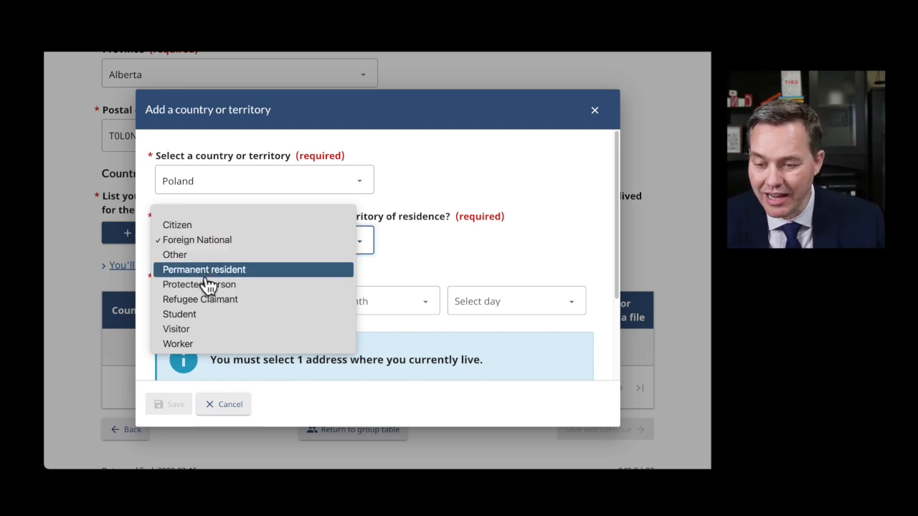
{"action": "left_click", "coordinate": [184, 258]}
{"action": "left_click", "coordinate": [195, 300]}
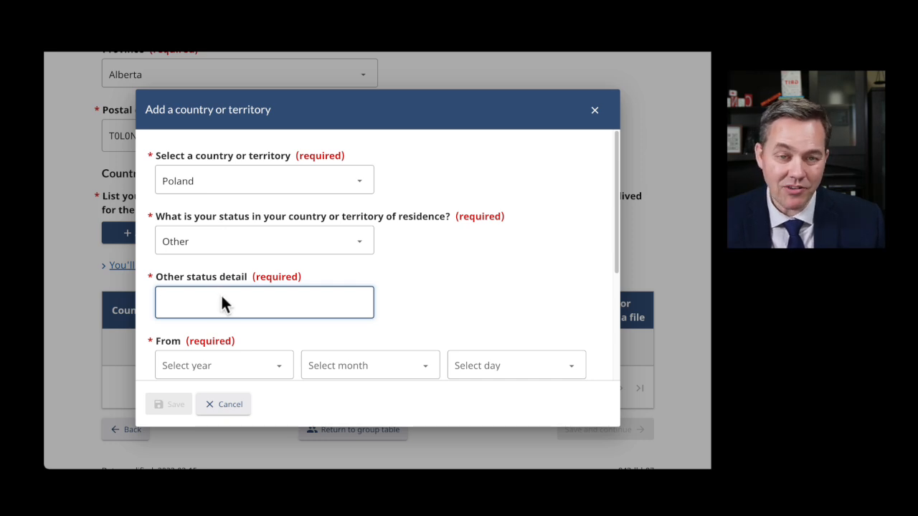
{"action": "left_click", "coordinate": [329, 247]}
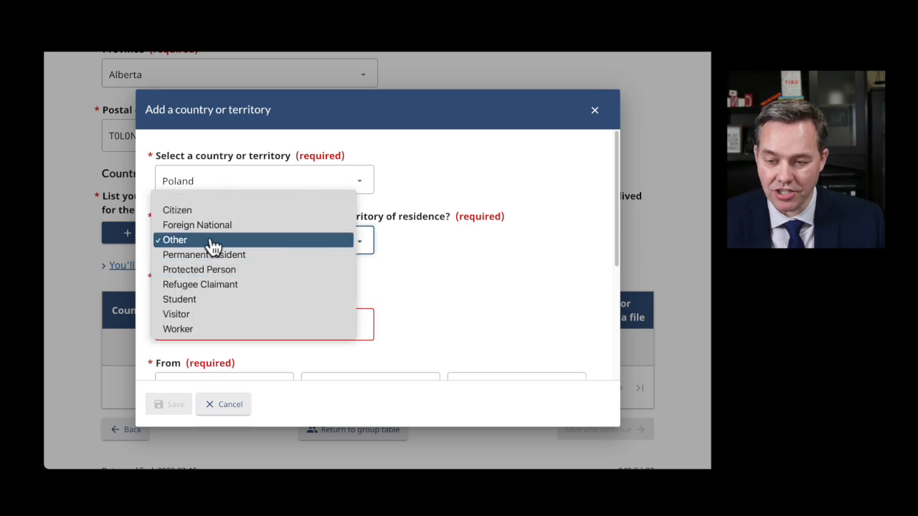
{"action": "left_click", "coordinate": [241, 237]}
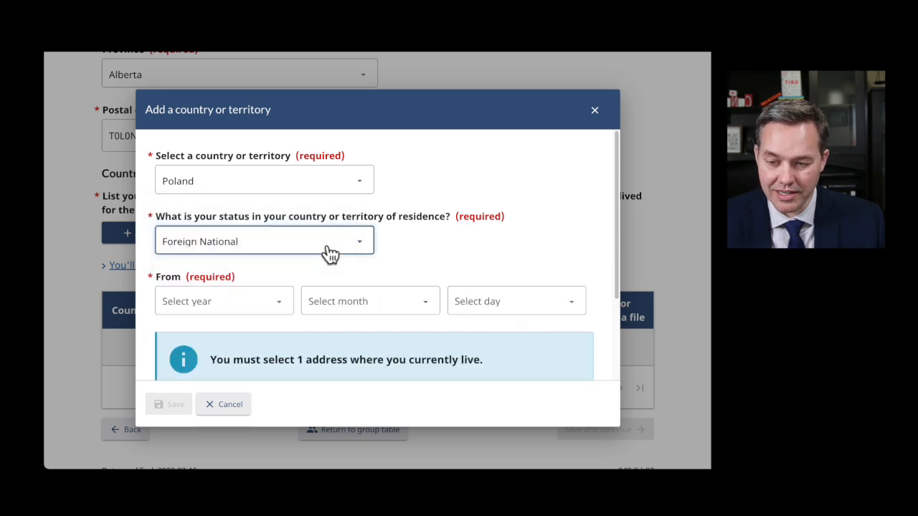
- Set the start date to 2022 March 12, mark it as current residence, and save
{"action": "left_click", "coordinate": [256, 309]}
{"action": "left_click", "coordinate": [262, 287]}
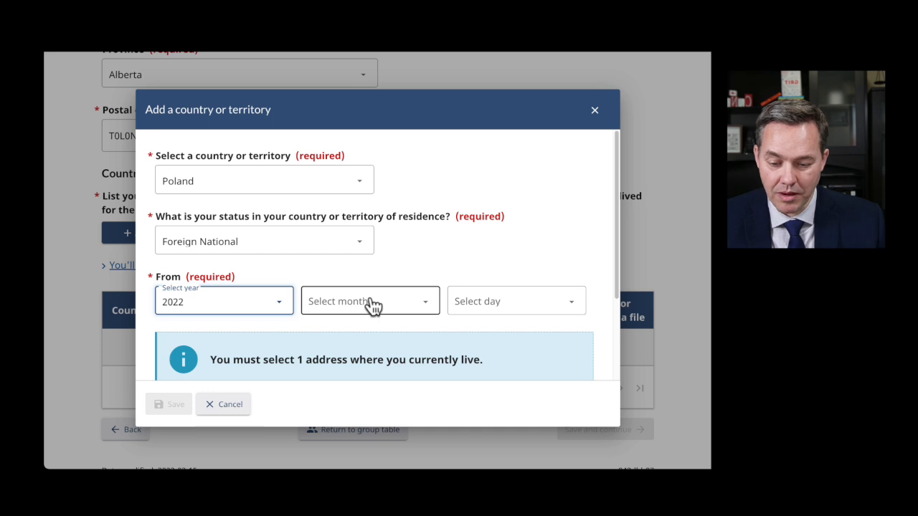
{"action": "left_click", "coordinate": [374, 279]}
{"action": "left_click", "coordinate": [355, 344]}
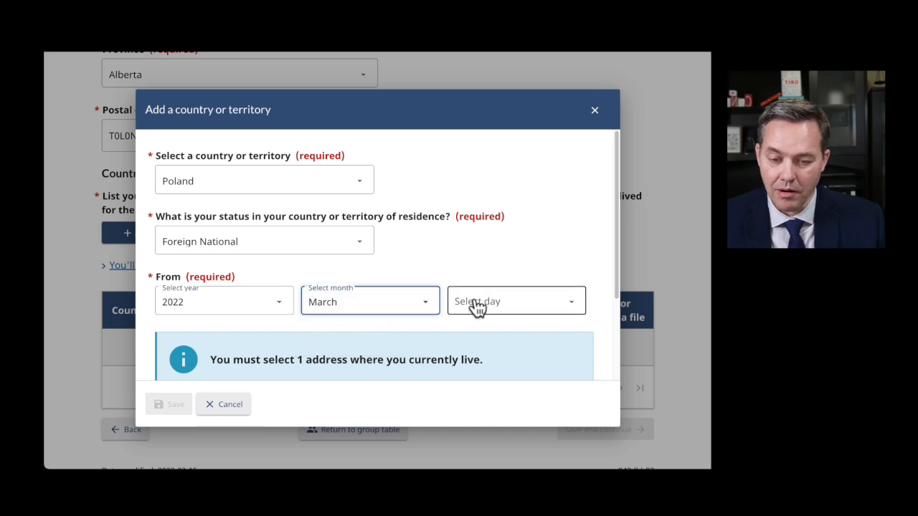
{"action": "left_click", "coordinate": [475, 307]}
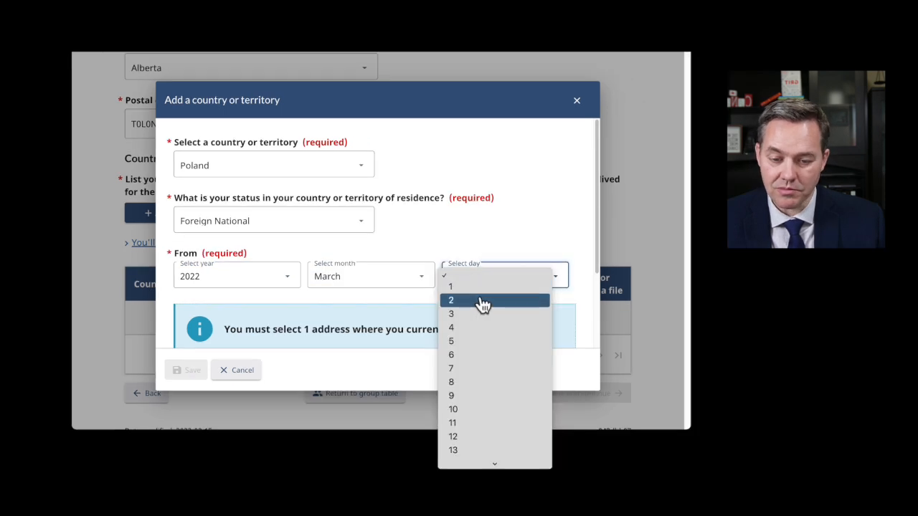
{"action": "left_click", "coordinate": [467, 439]}
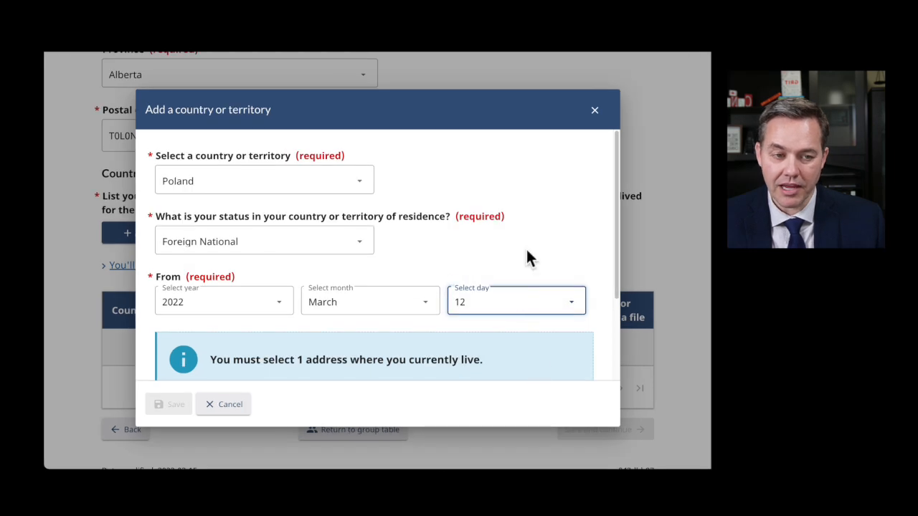
{"action": "scroll", "coordinate": [526, 251], "scroll_direction": "down", "scroll_amount": 2}
{"action": "scroll", "coordinate": [516, 258], "scroll_direction": "down", "scroll_amount": 3}
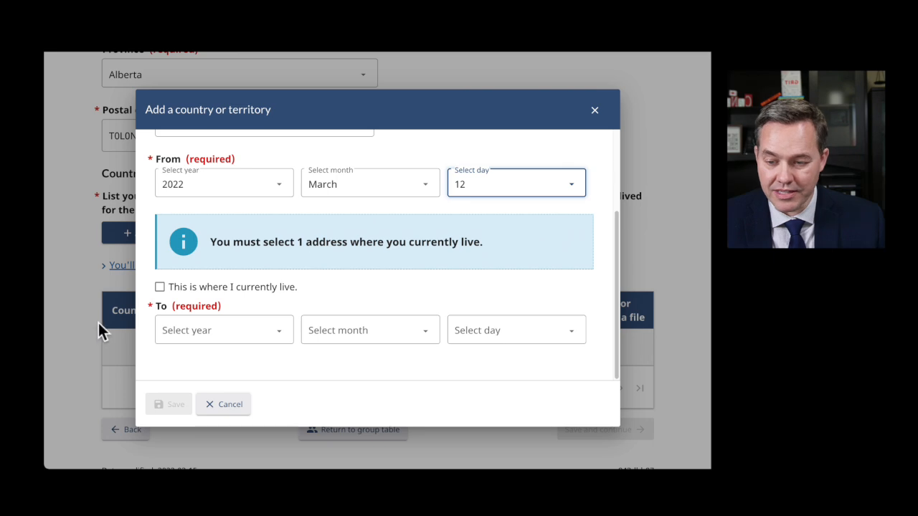
{"action": "left_click", "coordinate": [160, 287]}
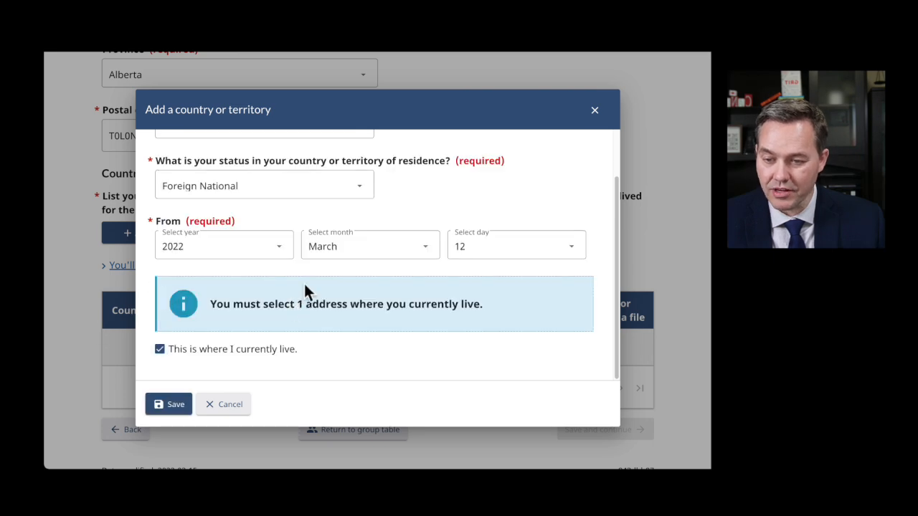
{"action": "scroll", "coordinate": [303, 281], "scroll_direction": "up", "scroll_amount": 2}
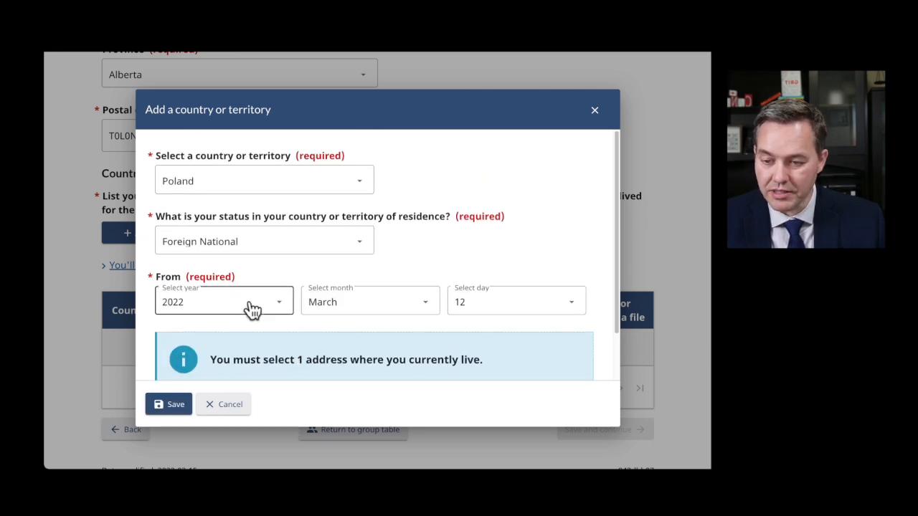
{"action": "scroll", "coordinate": [252, 308], "scroll_direction": "down", "scroll_amount": 2}
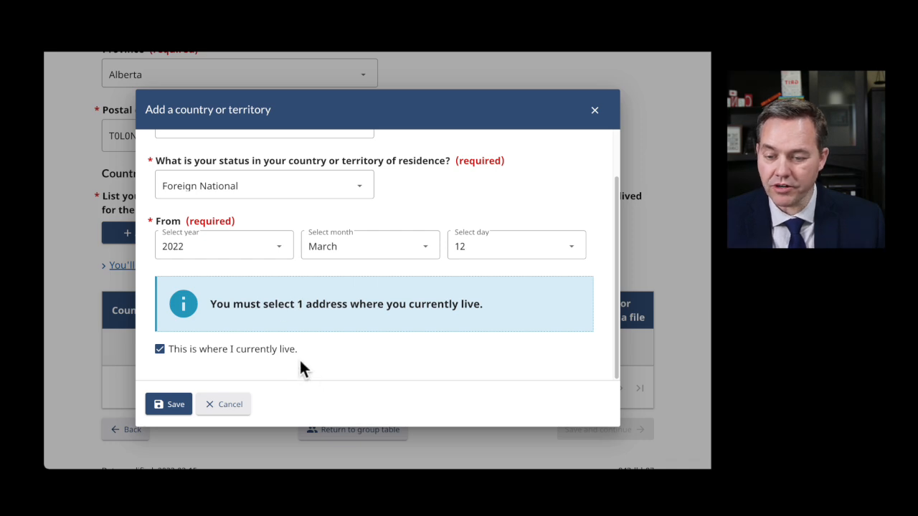
{"action": "left_click", "coordinate": [173, 405]}
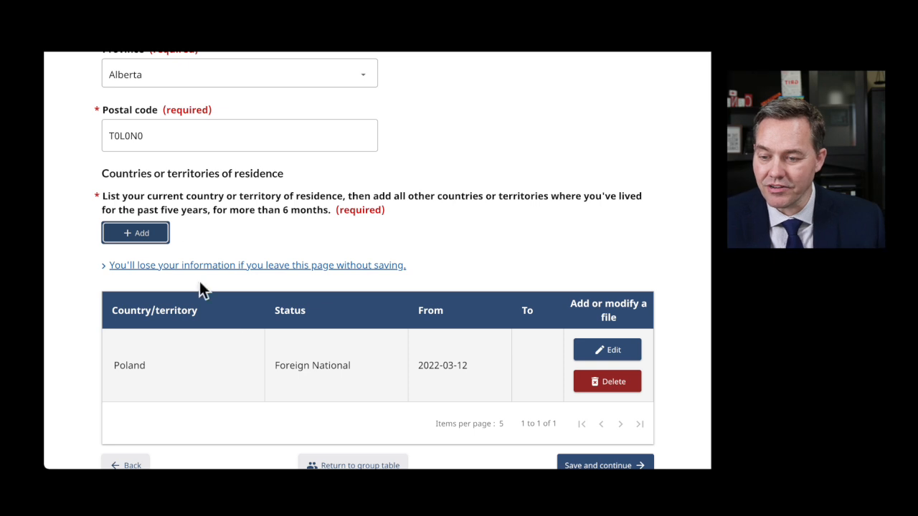
{"action": "scroll", "coordinate": [221, 329], "scroll_direction": "down", "scroll_amount": 3}
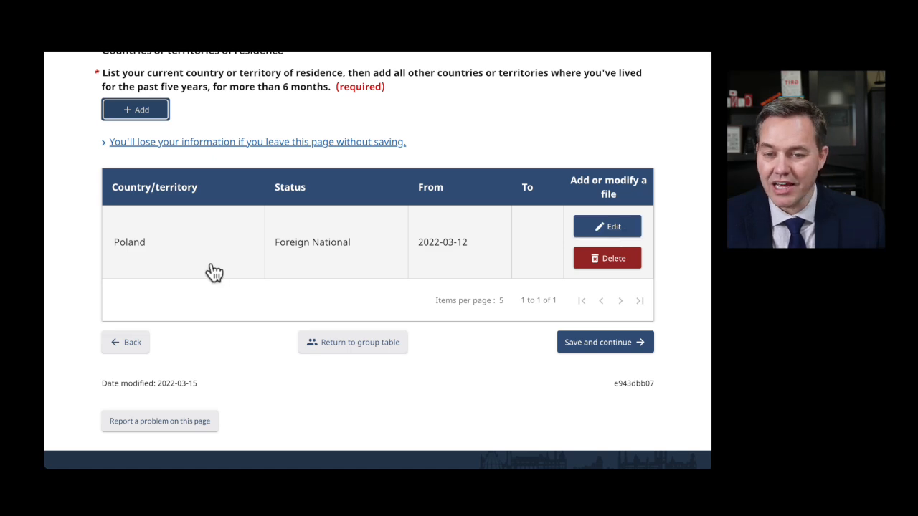
{"action": "scroll", "coordinate": [226, 243], "scroll_direction": "up", "scroll_amount": 14}
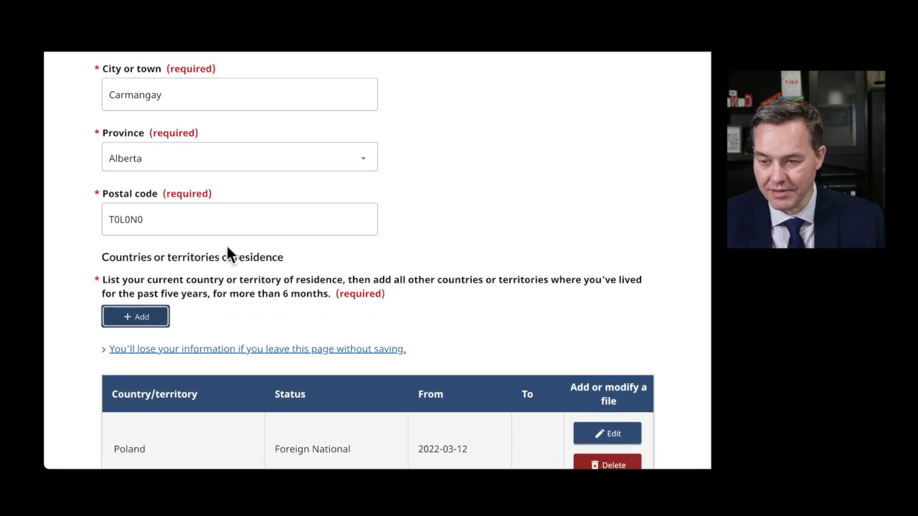
{"action": "scroll", "coordinate": [226, 244], "scroll_direction": "up", "scroll_amount": 8}
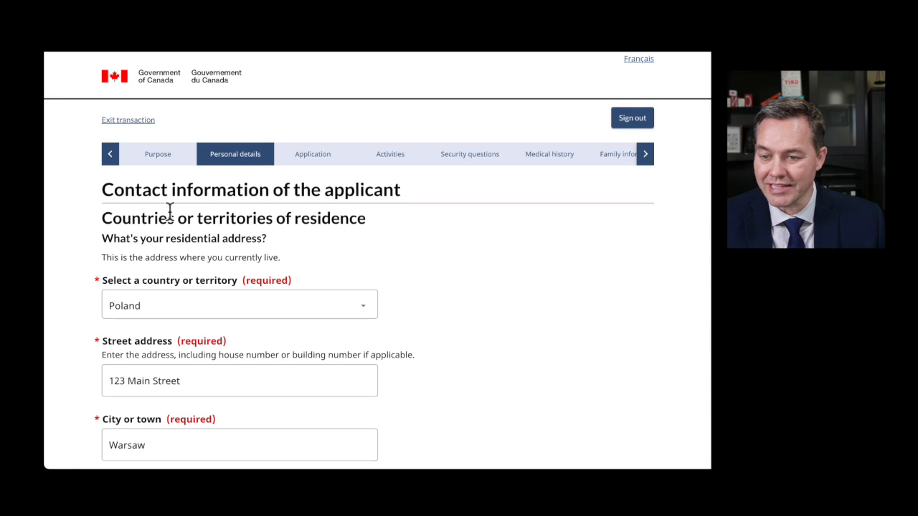
{"action": "left_click_drag", "start_coordinate": [113, 235], "coordinate": [267, 235]}
{"action": "scroll", "coordinate": [398, 315], "scroll_direction": "down", "scroll_amount": 5}
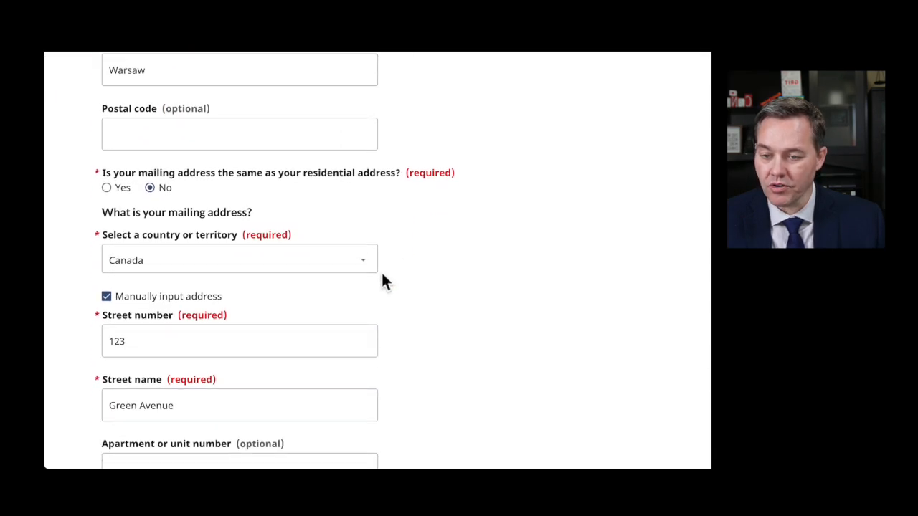
{"action": "scroll", "coordinate": [284, 308], "scroll_direction": "down", "scroll_amount": 2}
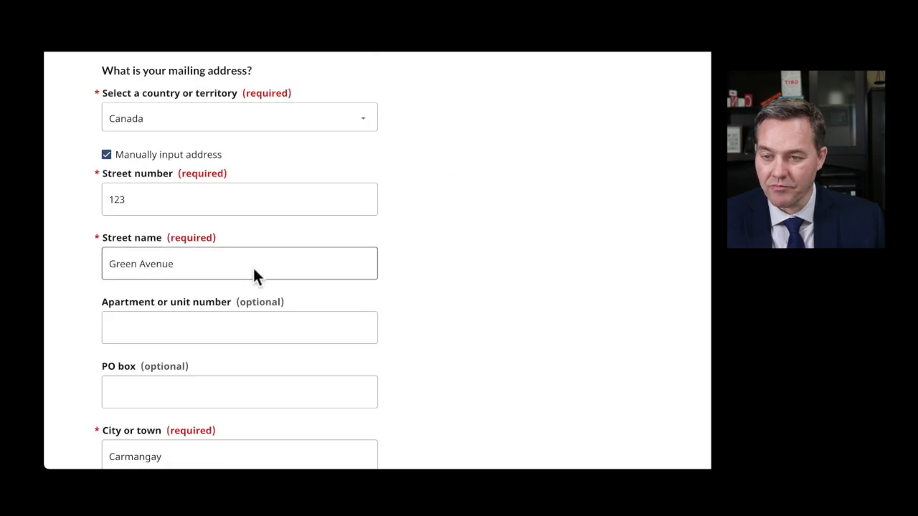
{"action": "left_click", "coordinate": [224, 380]}
{"action": "scroll", "coordinate": [223, 380], "scroll_direction": "down", "scroll_amount": 5}
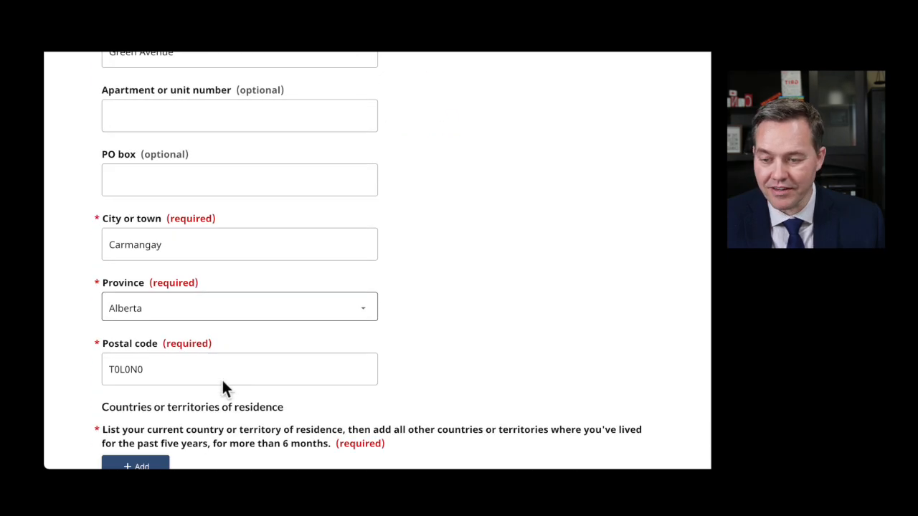
{"action": "scroll", "coordinate": [220, 385], "scroll_direction": "down", "scroll_amount": 2}
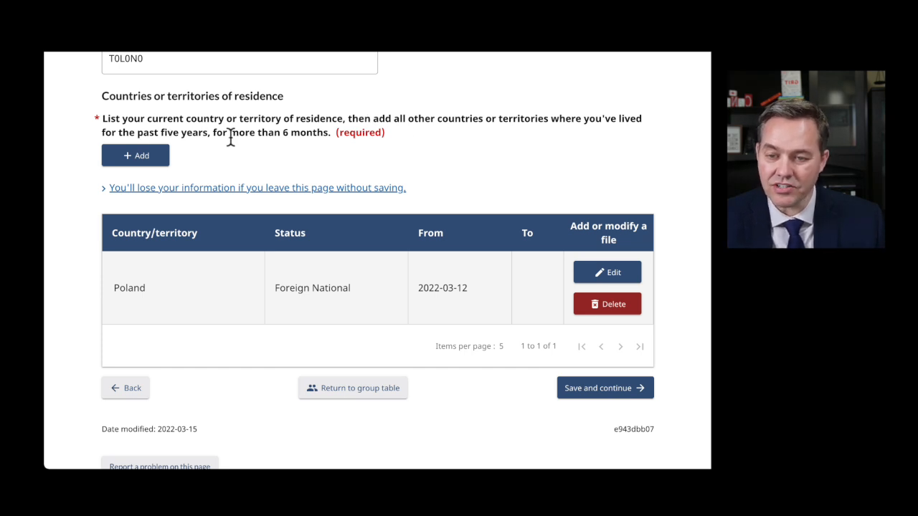
- Add Ukraine as a residence country with Citizen status starting 2017 March 20
{"action": "left_click", "coordinate": [143, 163]}
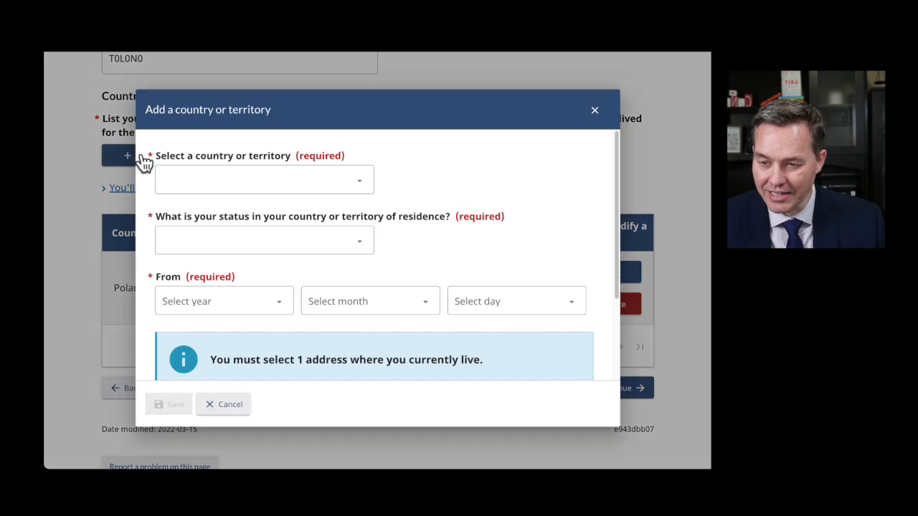
{"action": "left_click", "coordinate": [211, 184]}
{"action": "key", "text": "u"}
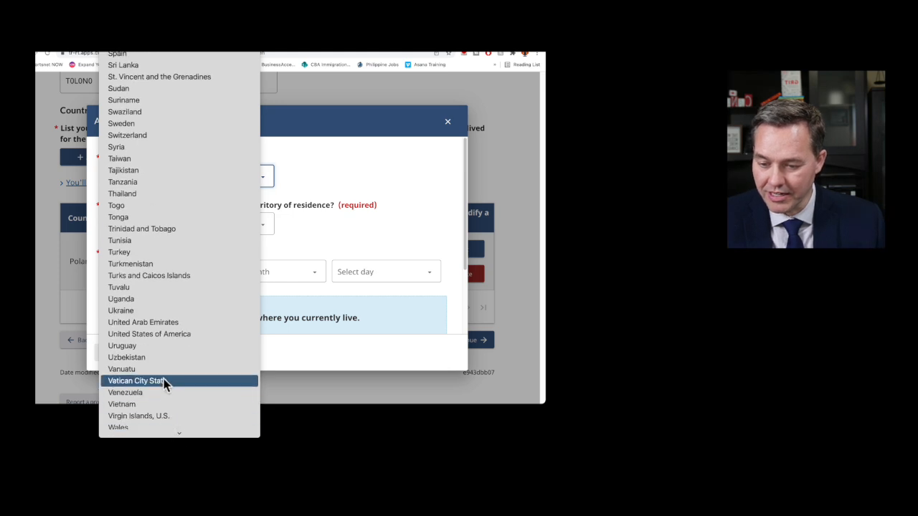
{"action": "left_click", "coordinate": [143, 311]}
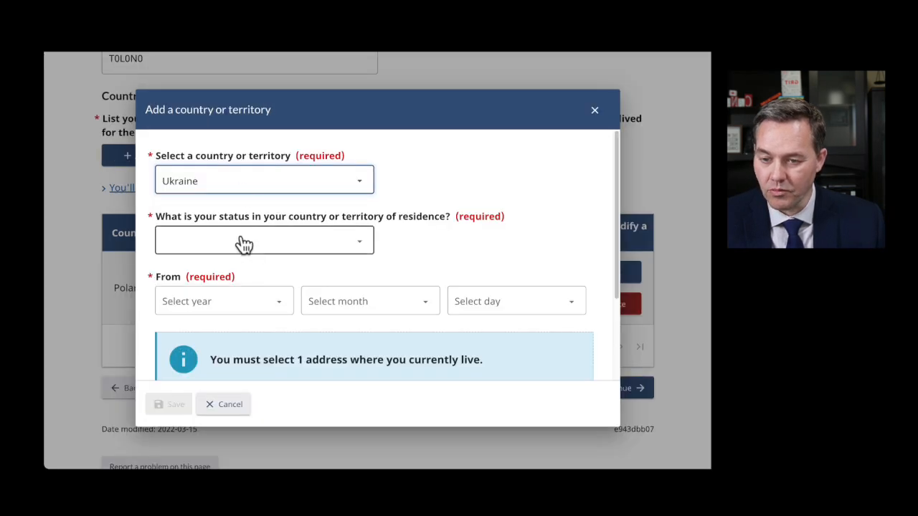
{"action": "left_click", "coordinate": [244, 244]}
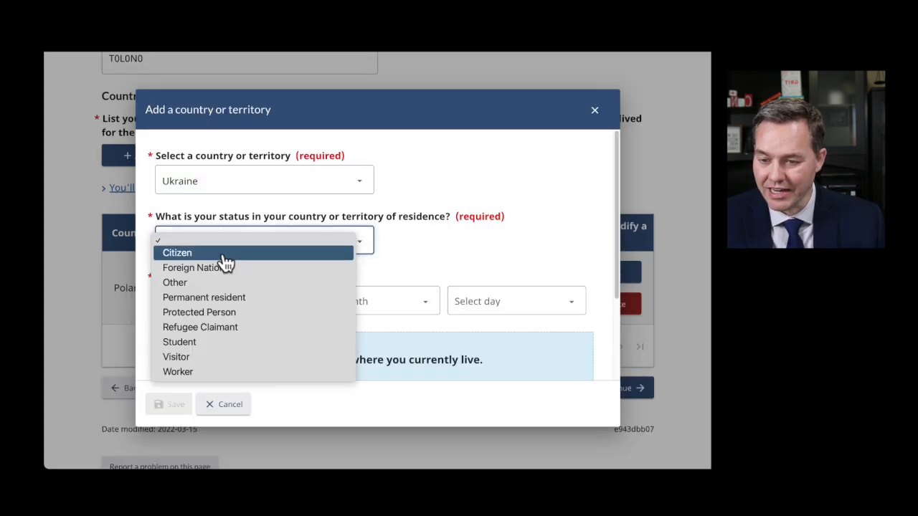
{"action": "left_click", "coordinate": [224, 260]}
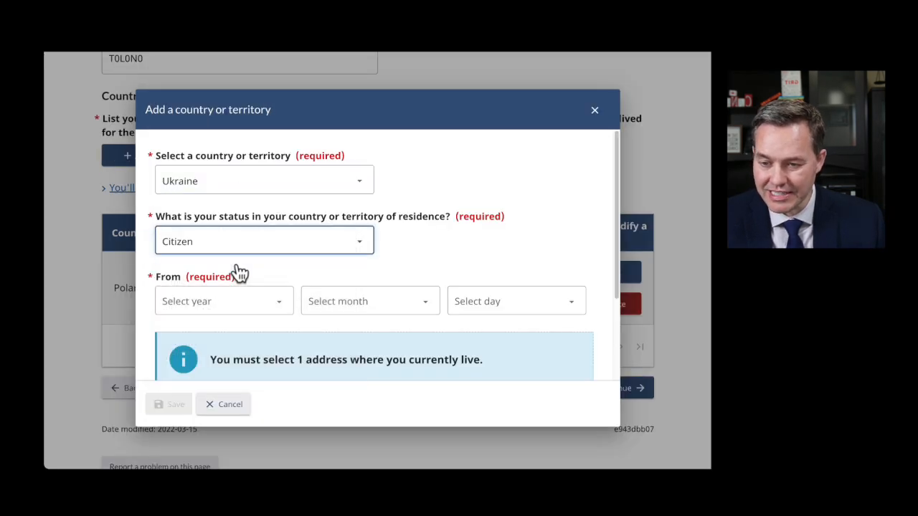
{"action": "left_click", "coordinate": [217, 309]}
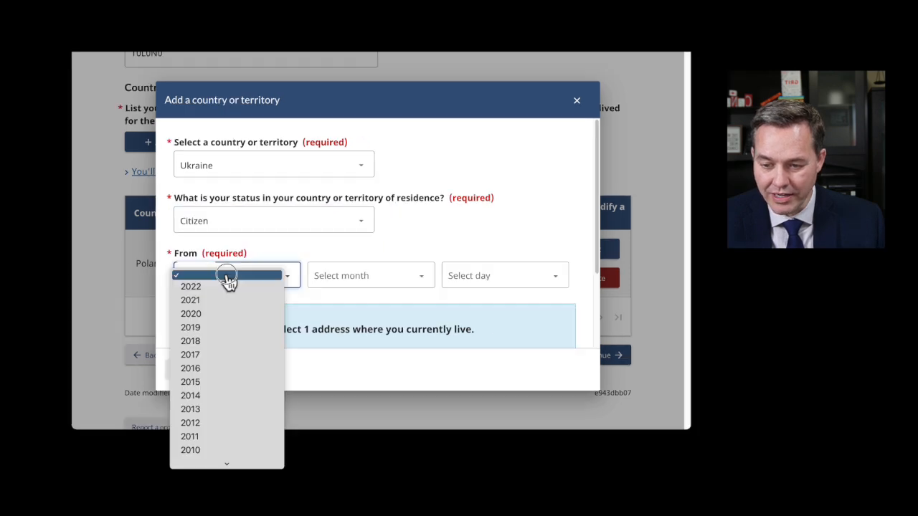
{"action": "left_click", "coordinate": [204, 356]}
{"action": "left_click", "coordinate": [344, 301]}
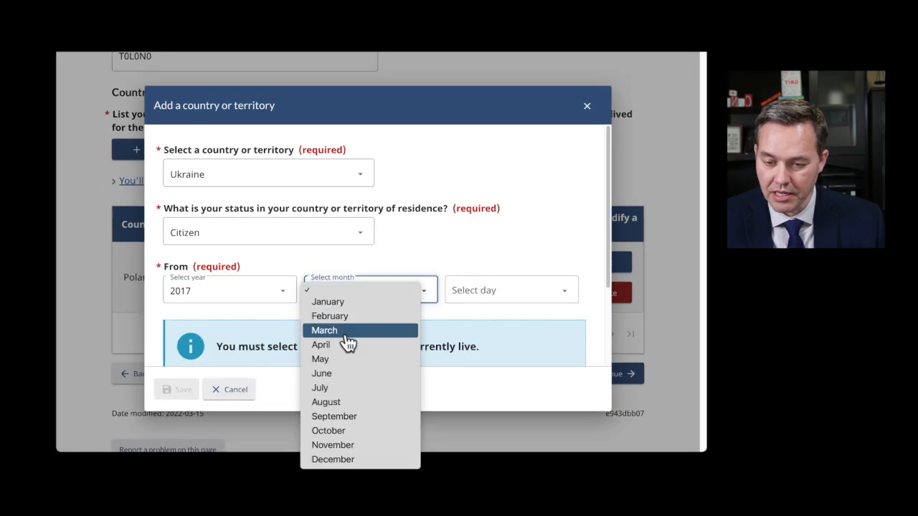
{"action": "left_click", "coordinate": [344, 332]}
{"action": "left_click", "coordinate": [493, 302]}
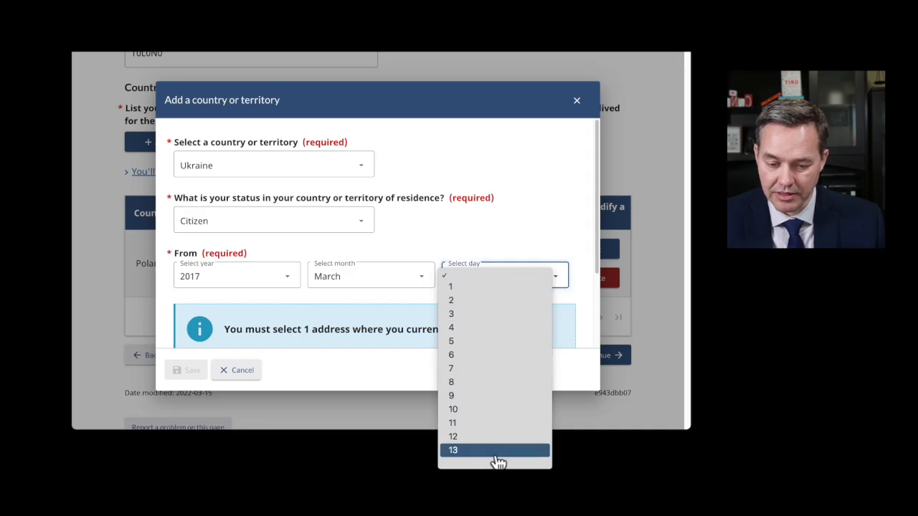
{"action": "mouse_move", "coordinate": [496, 463]}
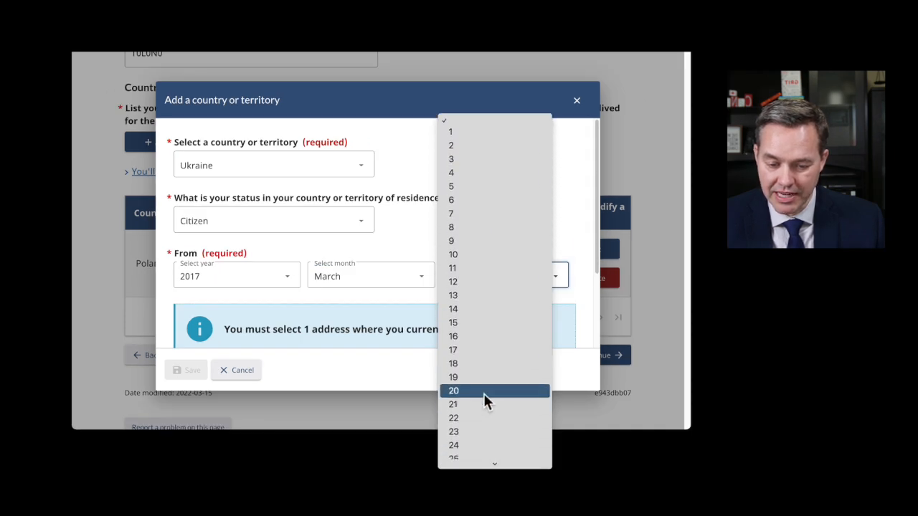
{"action": "left_click", "coordinate": [476, 394]}
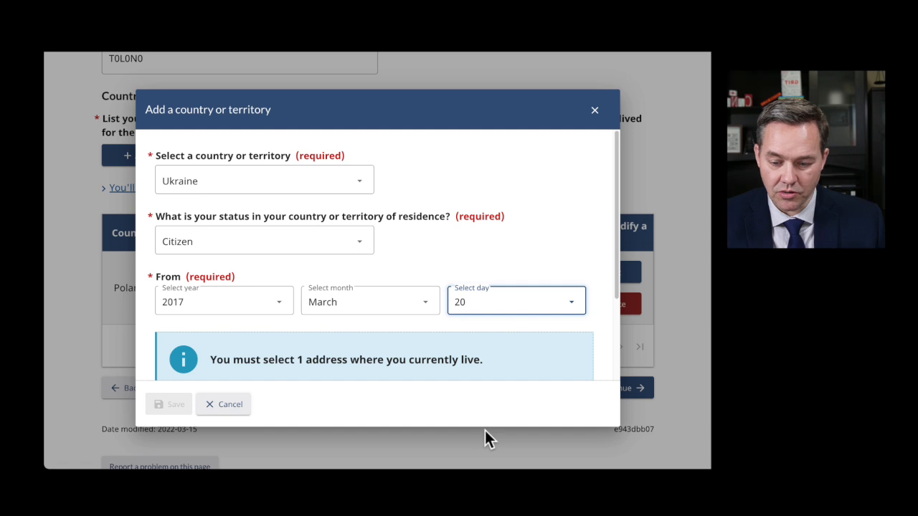
- Set the Ukraine end date to 2022 March 8 and save the entry
{"action": "scroll", "coordinate": [297, 344], "scroll_direction": "down", "scroll_amount": 3}
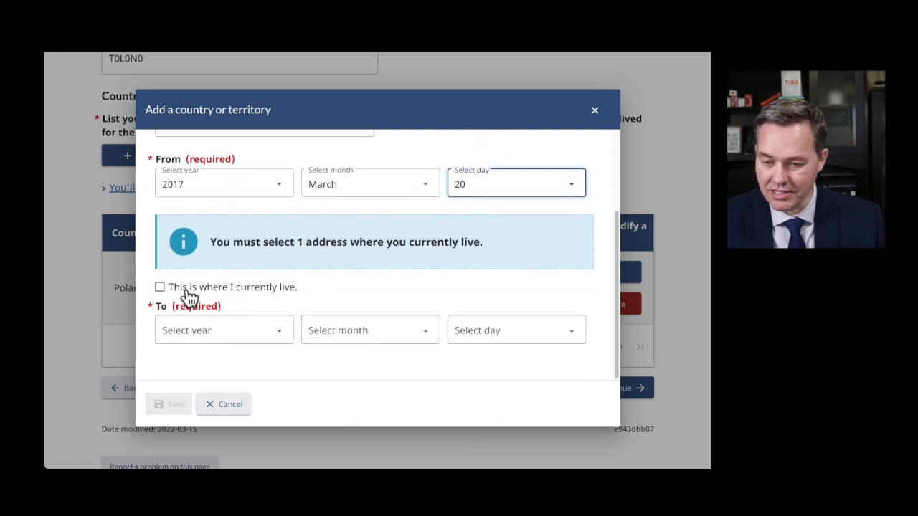
{"action": "left_click", "coordinate": [223, 336]}
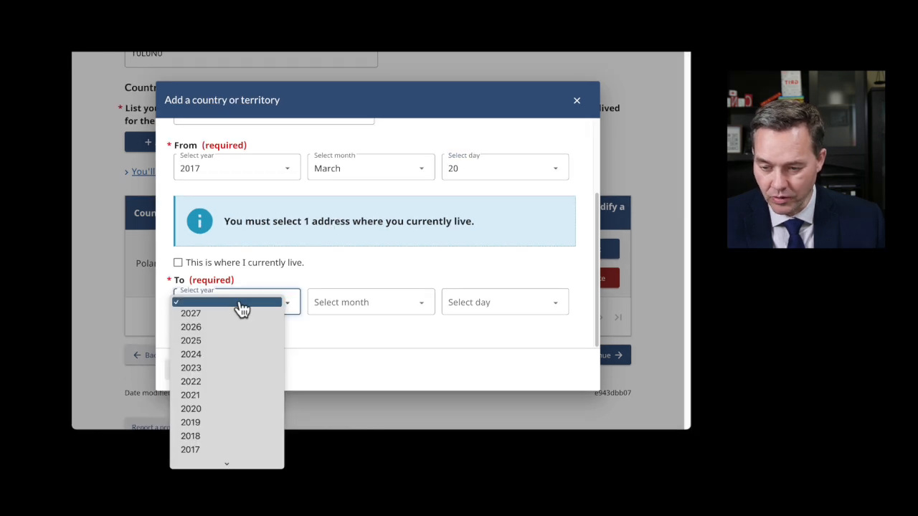
{"action": "left_click", "coordinate": [211, 381]}
{"action": "left_click", "coordinate": [336, 338]}
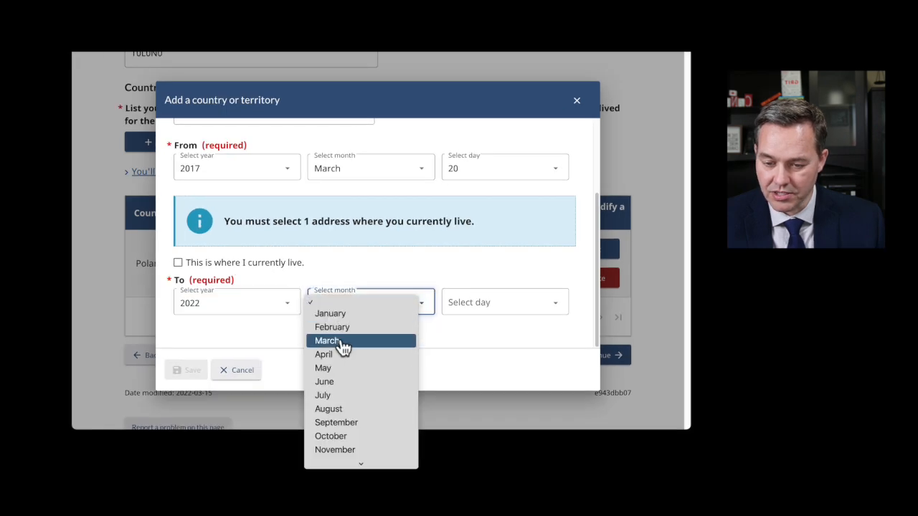
{"action": "left_click", "coordinate": [343, 345]}
{"action": "scroll", "coordinate": [410, 283], "scroll_direction": "up", "scroll_amount": 5}
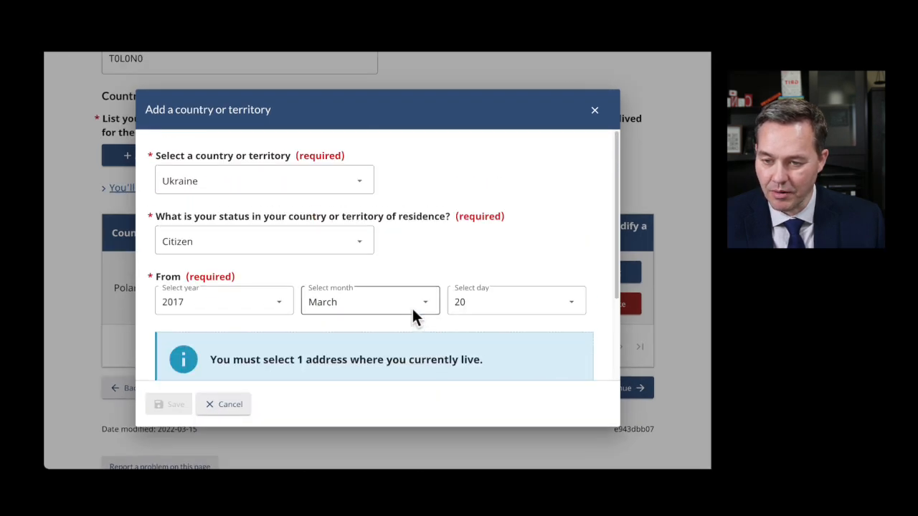
{"action": "scroll", "coordinate": [414, 317], "scroll_direction": "down", "scroll_amount": 3}
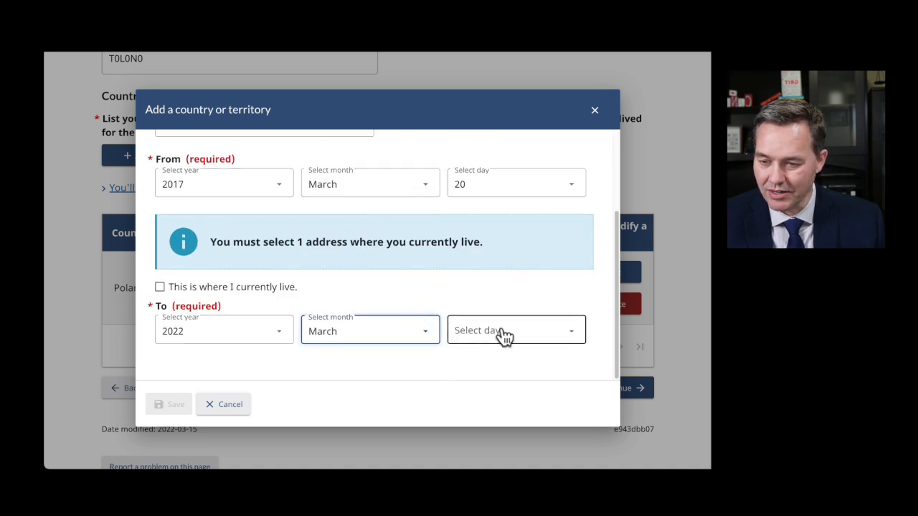
{"action": "left_click", "coordinate": [484, 333]}
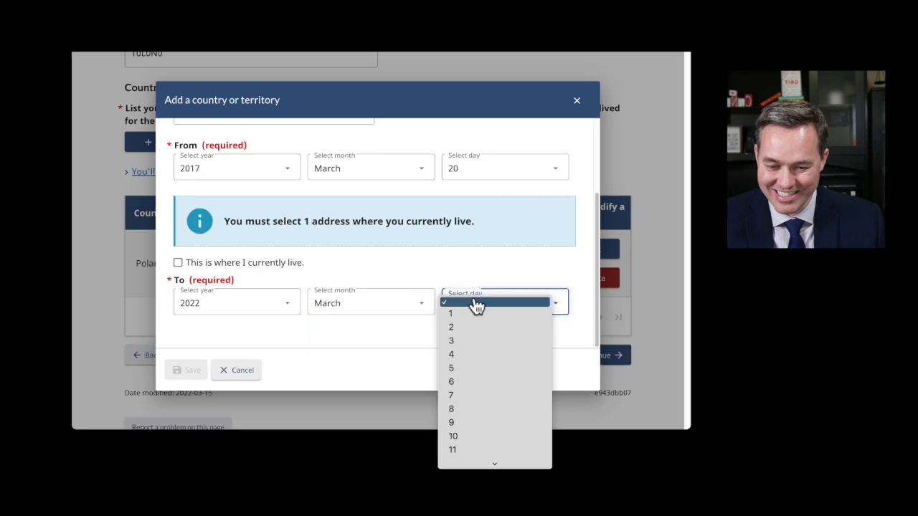
{"action": "left_click", "coordinate": [469, 410]}
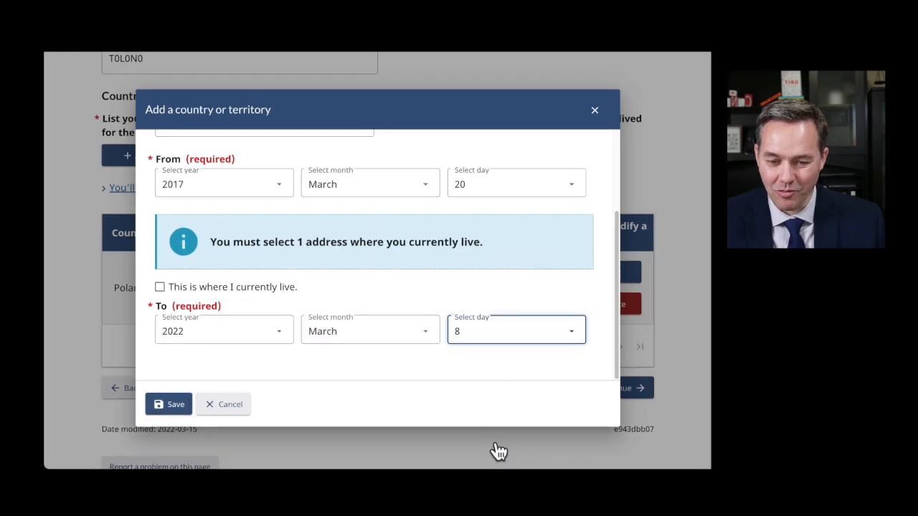
{"action": "left_click", "coordinate": [175, 404]}
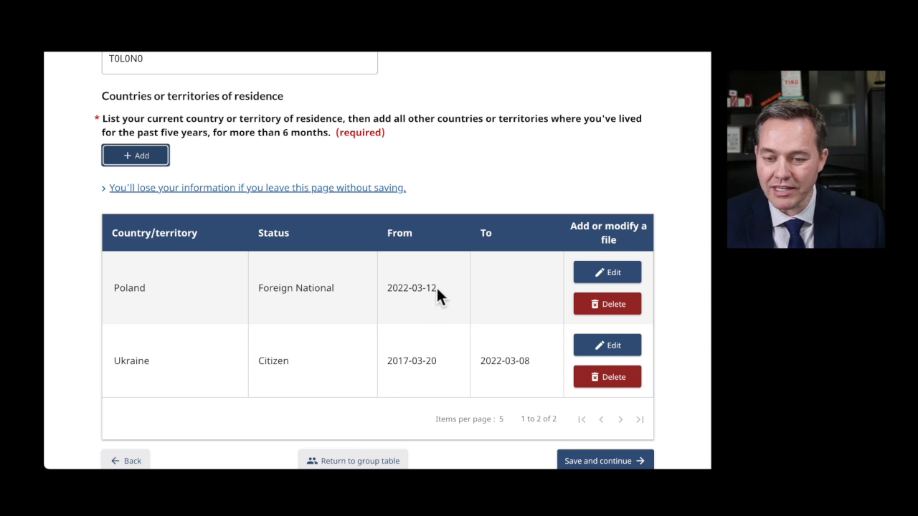
- Check Poland's start date, then change Ukraine's end day to 12 and save
{"action": "left_click_drag", "start_coordinate": [436, 286], "coordinate": [420, 294]}
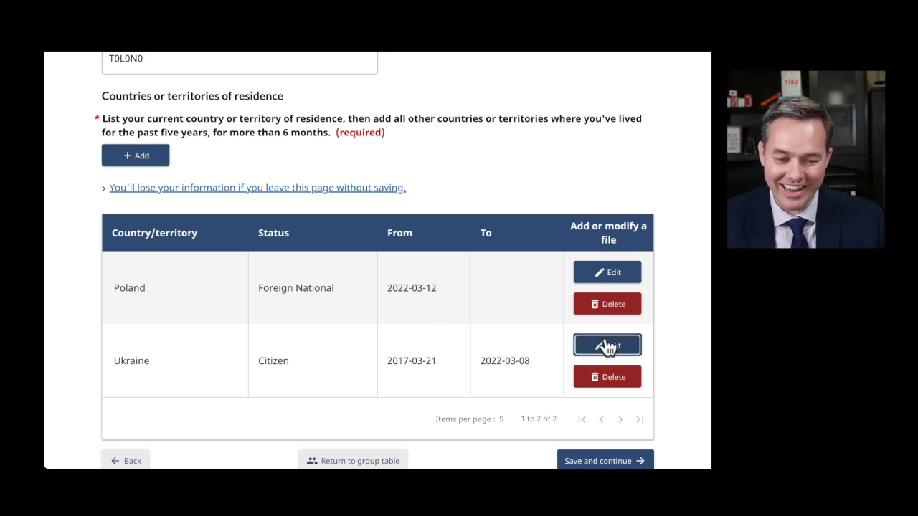
{"action": "left_click", "coordinate": [606, 346]}
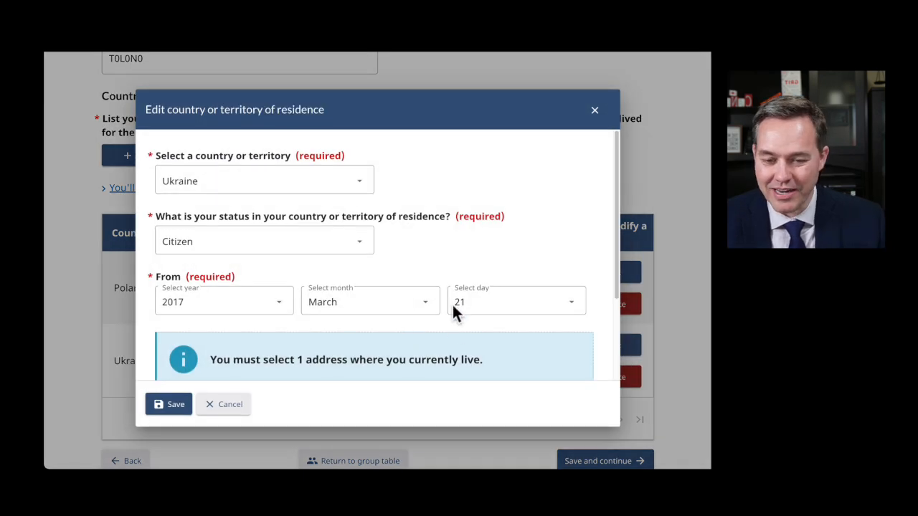
{"action": "scroll", "coordinate": [451, 330], "scroll_direction": "down", "scroll_amount": 3}
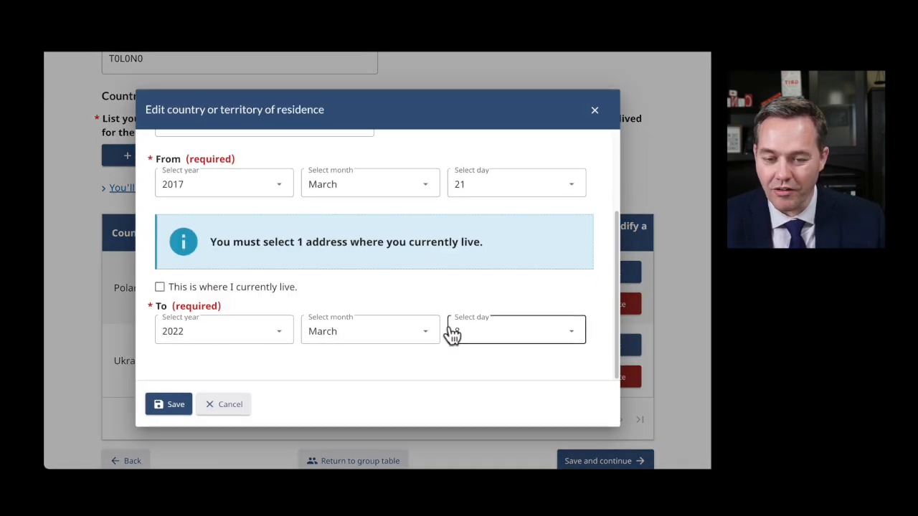
{"action": "left_click", "coordinate": [465, 326]}
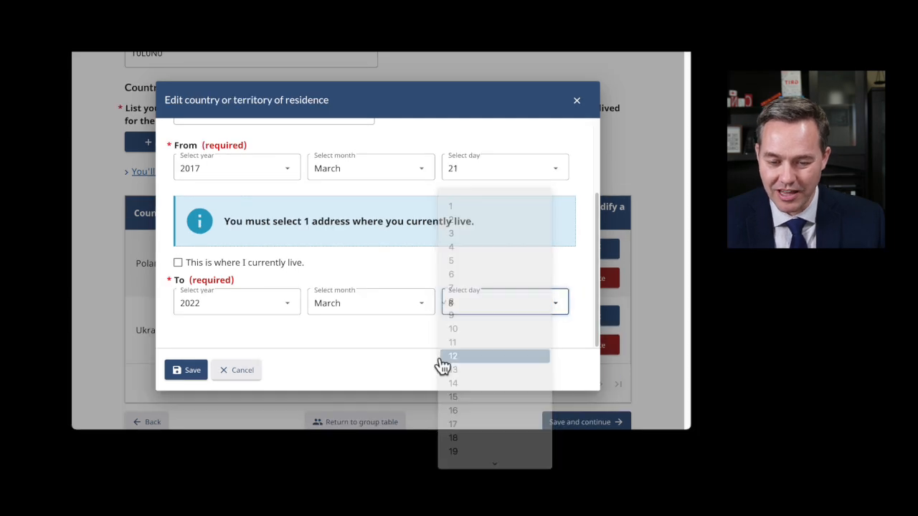
{"action": "left_click", "coordinate": [463, 357]}
{"action": "left_click", "coordinate": [188, 373]}
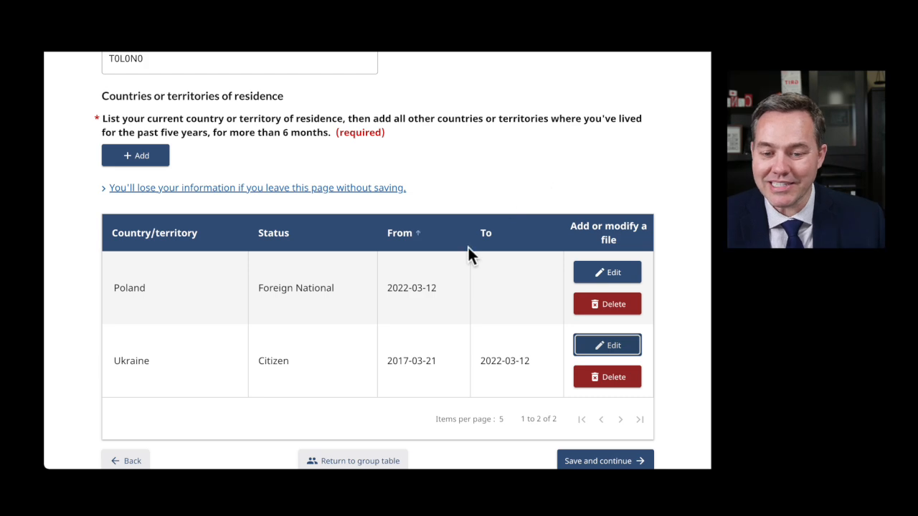
- Review the 'for more than 6 months' residence requirement on the page
{"action": "scroll", "coordinate": [470, 251], "scroll_direction": "down", "scroll_amount": 3}
{"action": "scroll", "coordinate": [466, 248], "scroll_direction": "up", "scroll_amount": 2}
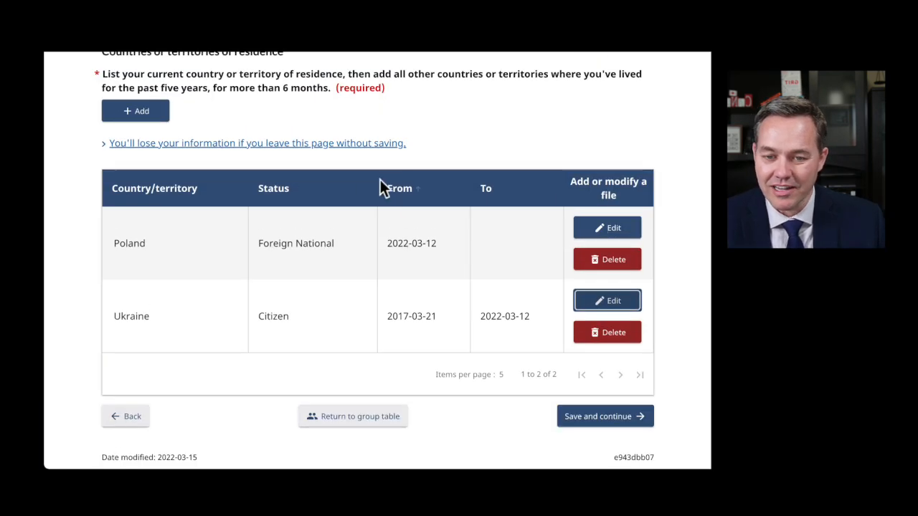
{"action": "scroll", "coordinate": [373, 183], "scroll_direction": "up", "scroll_amount": 1}
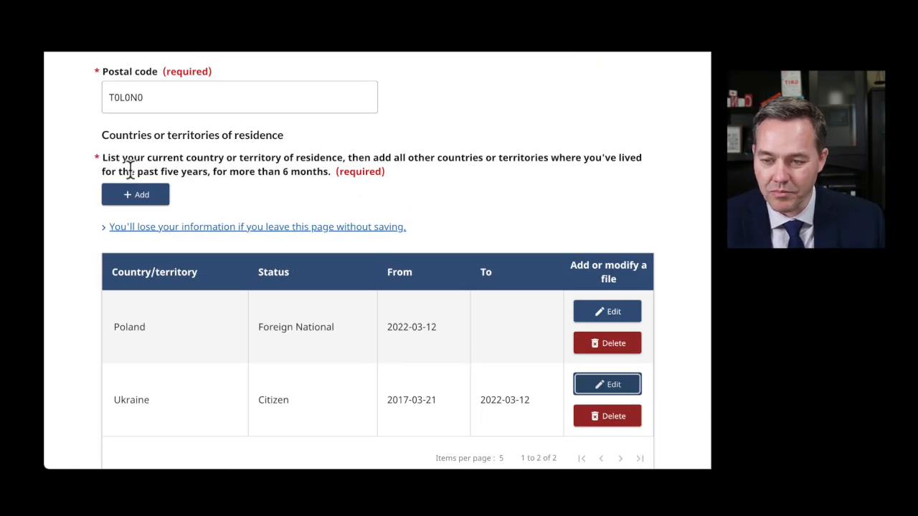
{"action": "left_click_drag", "start_coordinate": [212, 173], "coordinate": [328, 172]}
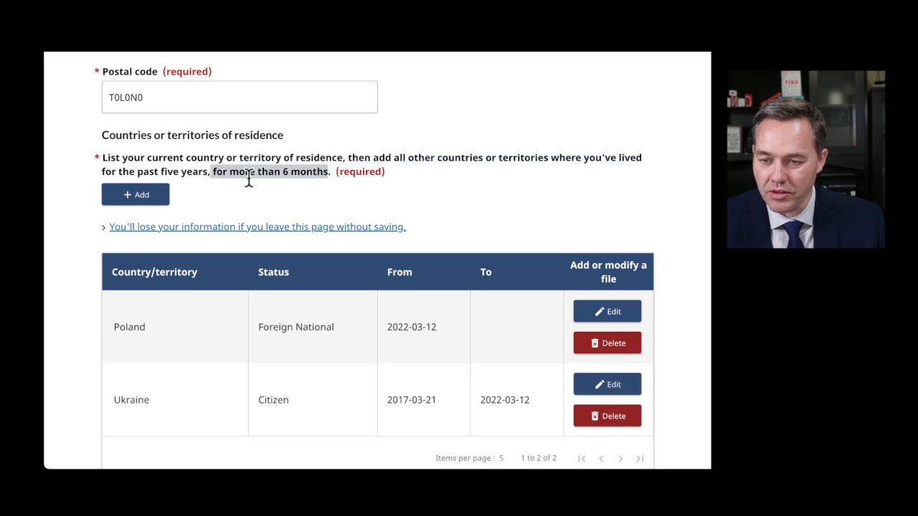
{"action": "left_click", "coordinate": [398, 192]}
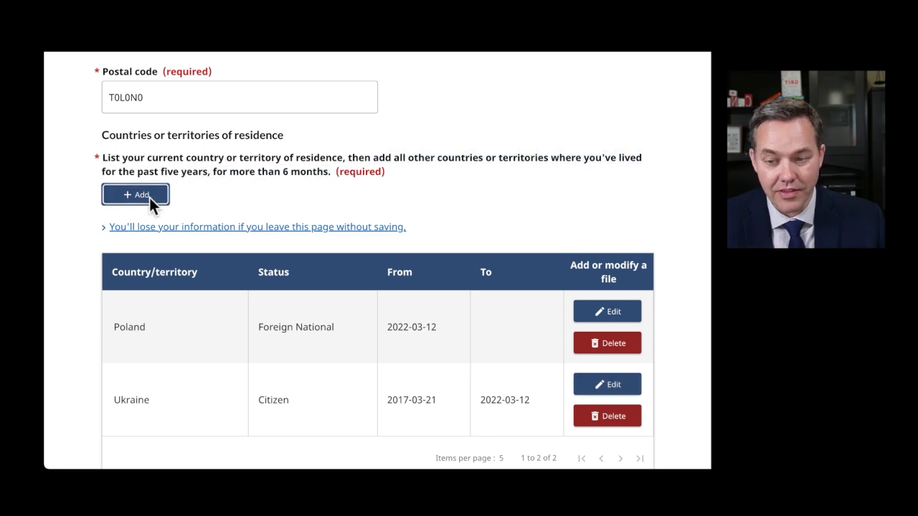
{"action": "scroll", "coordinate": [488, 230], "scroll_direction": "down", "scroll_amount": 1}
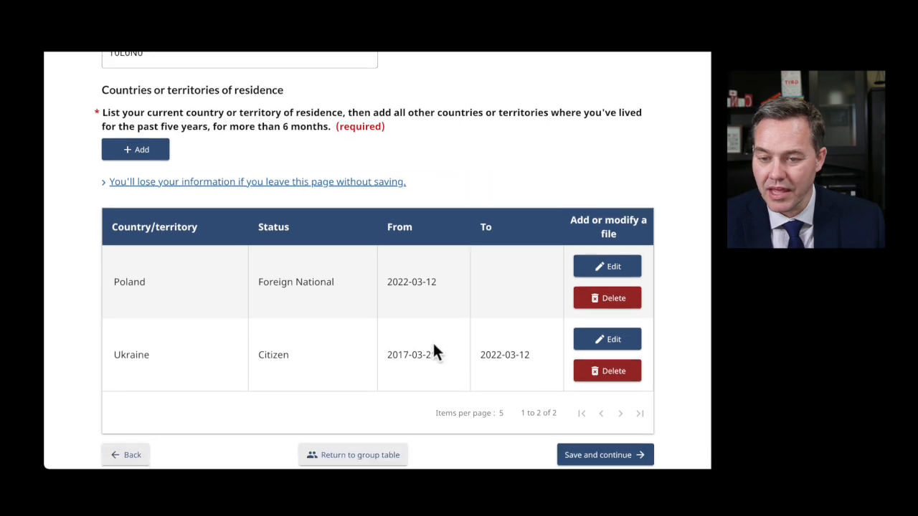
{"action": "scroll", "coordinate": [434, 351], "scroll_direction": "down", "scroll_amount": 1}
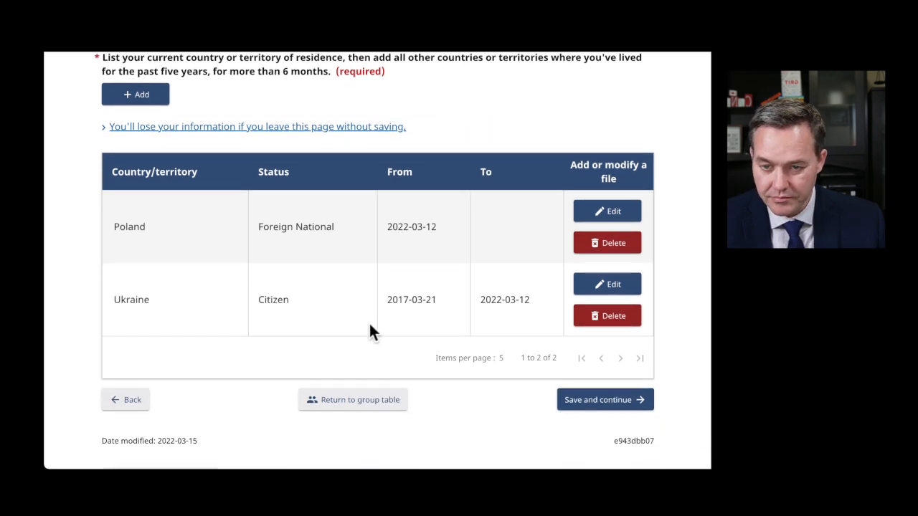
- Save the residence details and answer No to having valid biometrics from the last 10 years
{"action": "left_click", "coordinate": [607, 399]}
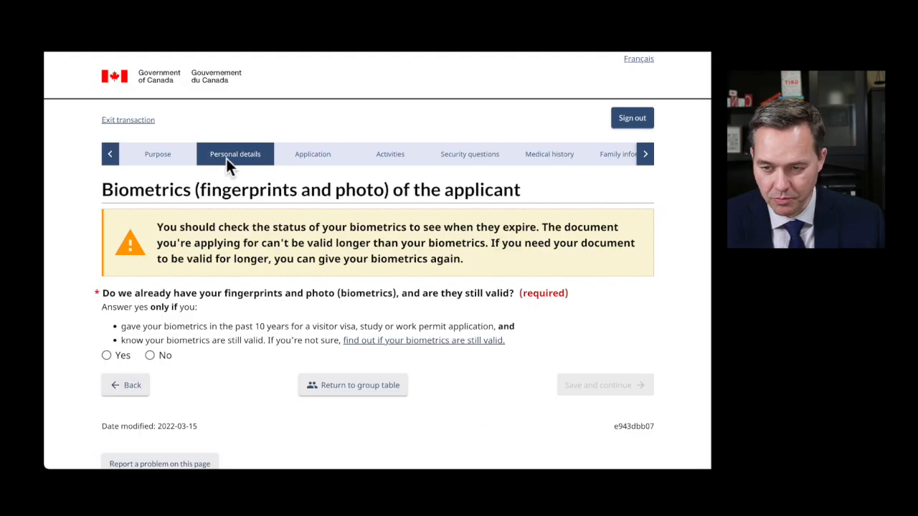
{"action": "scroll", "coordinate": [284, 244], "scroll_direction": "down", "scroll_amount": 2}
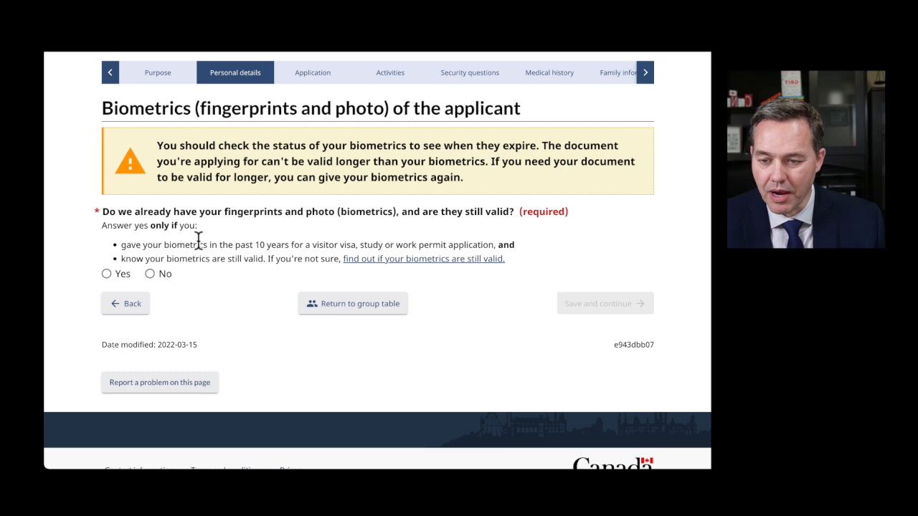
{"action": "left_click_drag", "start_coordinate": [169, 244], "coordinate": [298, 242]}
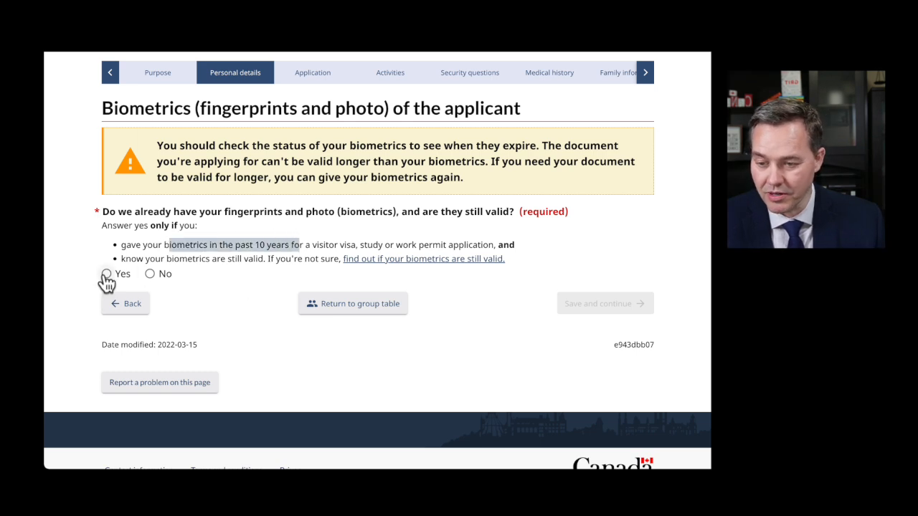
{"action": "left_click", "coordinate": [150, 273]}
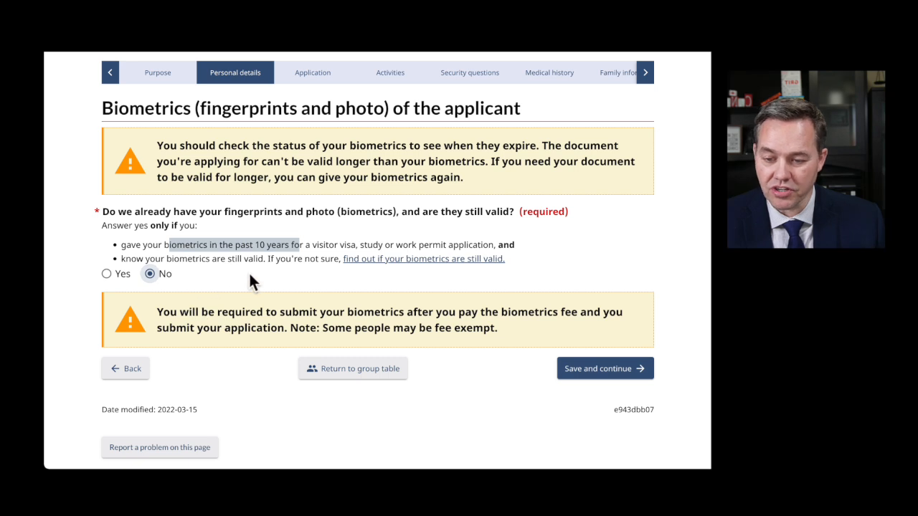
- Highlight the biometrics submission warning, fee mention and fee-exemption note
{"action": "scroll", "coordinate": [248, 272], "scroll_direction": "down", "scroll_amount": 2}
{"action": "left_click_drag", "start_coordinate": [235, 223], "coordinate": [442, 224]}
{"action": "left_click_drag", "start_coordinate": [507, 223], "coordinate": [593, 224]}
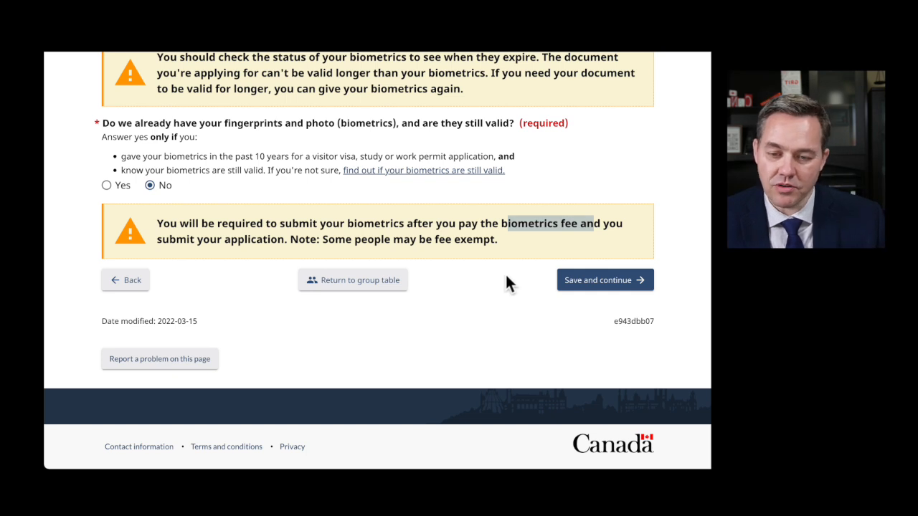
{"action": "left_click_drag", "start_coordinate": [324, 244], "coordinate": [470, 284]}
- Continue past biometrics, review which schools count, and answer Yes to post-secondary study
{"action": "left_click", "coordinate": [463, 293]}
{"action": "left_click", "coordinate": [577, 281]}
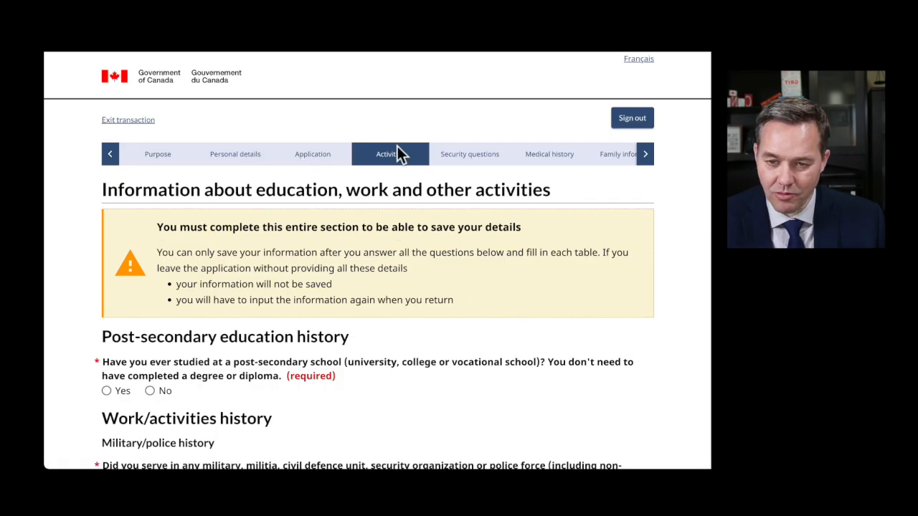
{"action": "scroll", "coordinate": [451, 337], "scroll_direction": "down", "scroll_amount": 2}
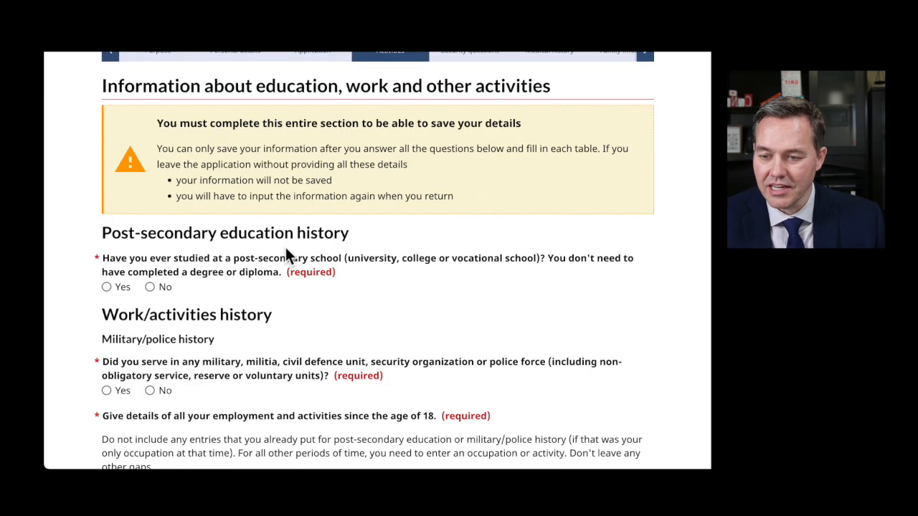
{"action": "scroll", "coordinate": [249, 260], "scroll_direction": "down", "scroll_amount": 3}
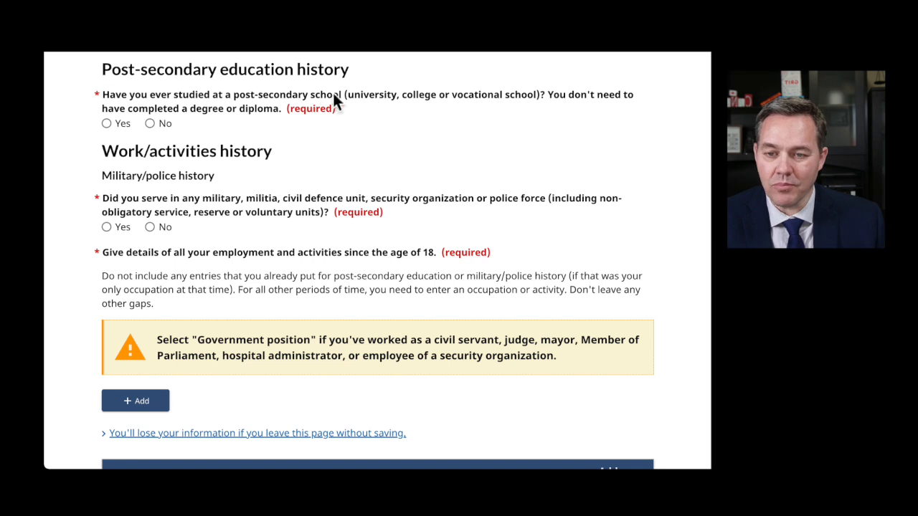
{"action": "left_click_drag", "start_coordinate": [362, 96], "coordinate": [531, 97]}
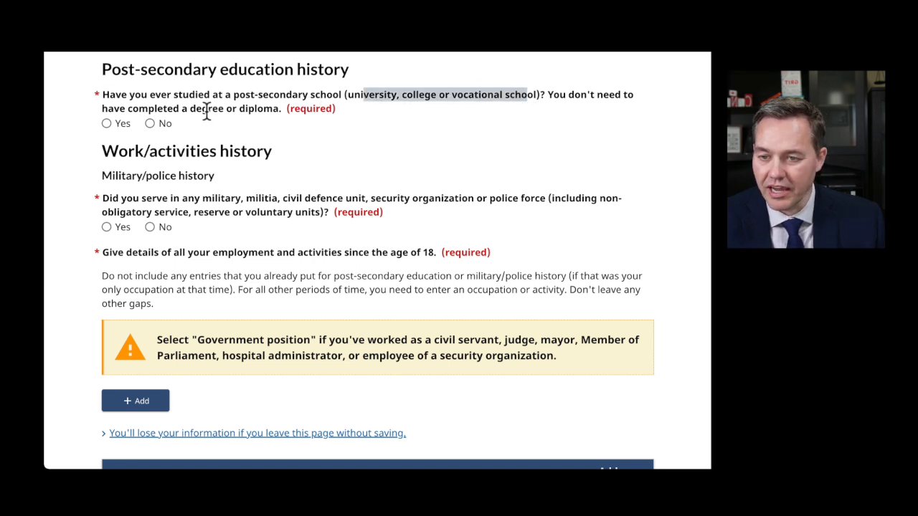
{"action": "left_click_drag", "start_coordinate": [127, 108], "coordinate": [284, 115]}
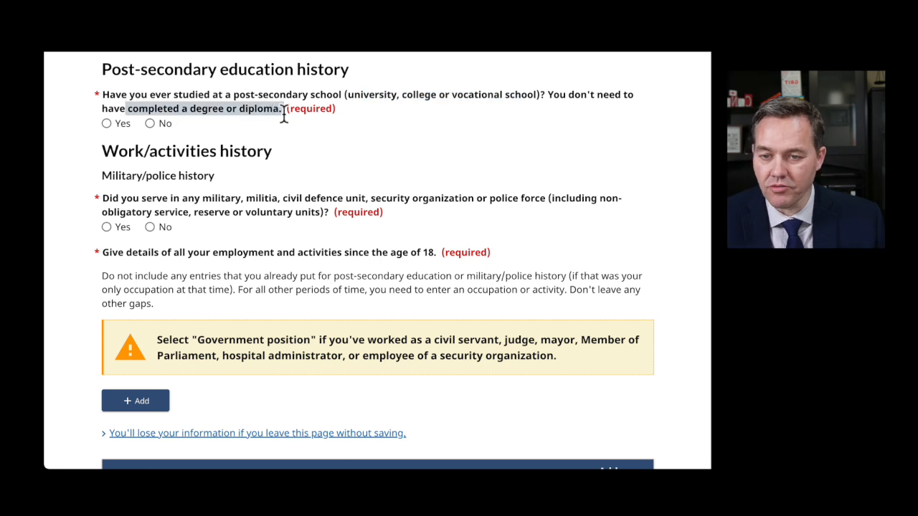
{"action": "left_click", "coordinate": [106, 124]}
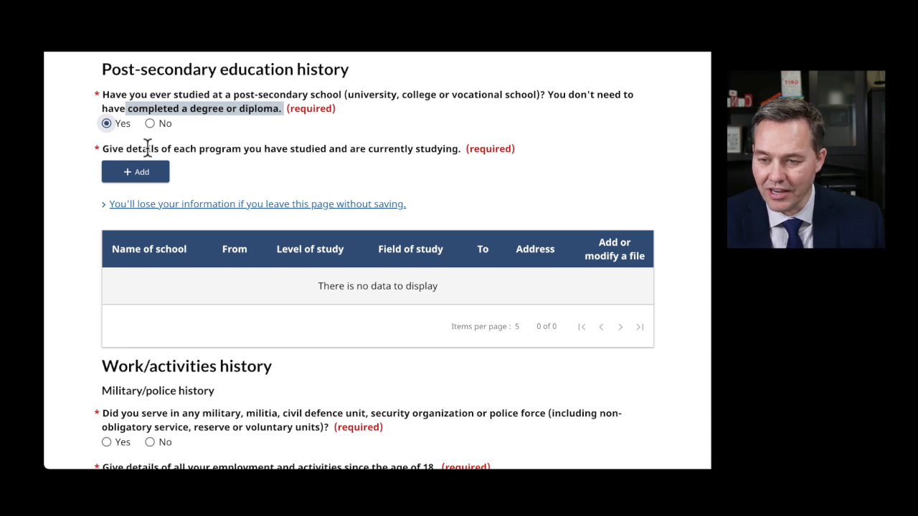
- Add an education entry for Ukraine University from September 2015 to April 2019
{"action": "left_click", "coordinate": [146, 176]}
{"action": "left_click", "coordinate": [226, 196]}
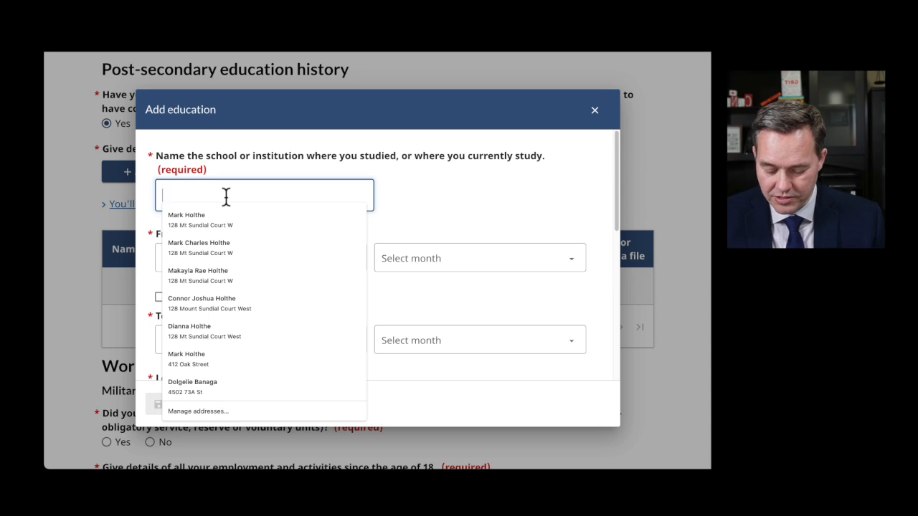
{"action": "type", "text": "Ukraine University"}
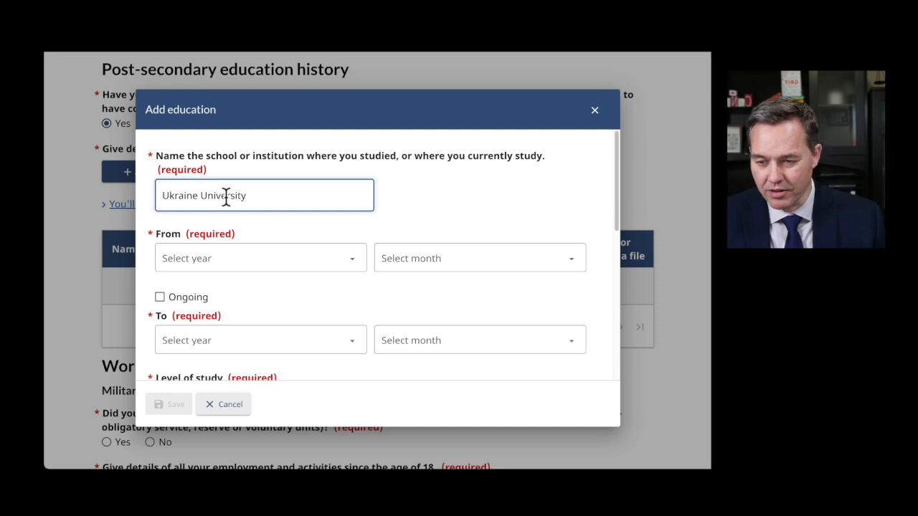
{"action": "left_click", "coordinate": [269, 259]}
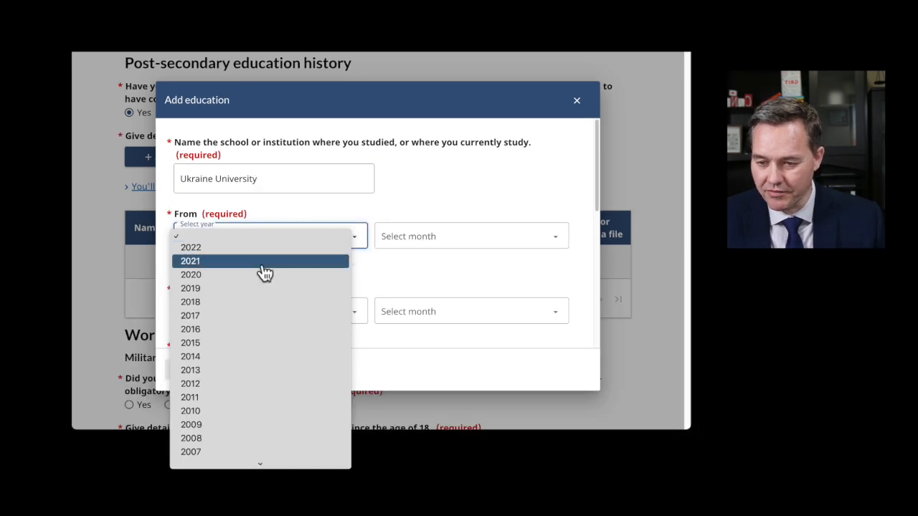
{"action": "left_click", "coordinate": [225, 345]}
{"action": "left_click", "coordinate": [414, 245]}
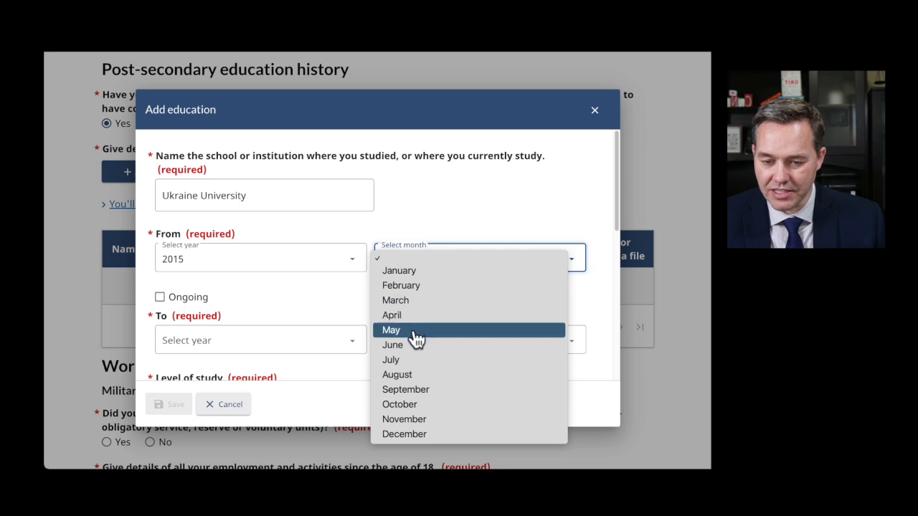
{"action": "left_click", "coordinate": [413, 390]}
{"action": "scroll", "coordinate": [248, 289], "scroll_direction": "down", "scroll_amount": 1}
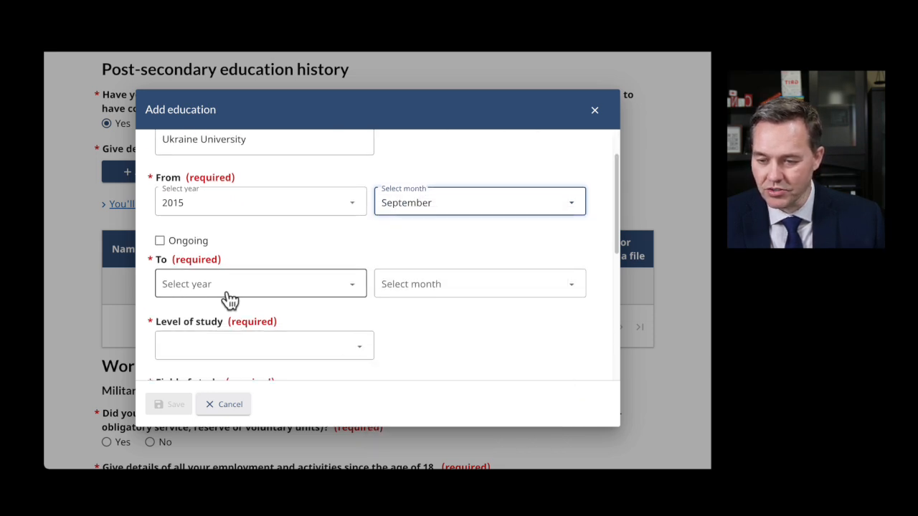
{"action": "left_click", "coordinate": [226, 287]}
{"action": "left_click", "coordinate": [223, 313]}
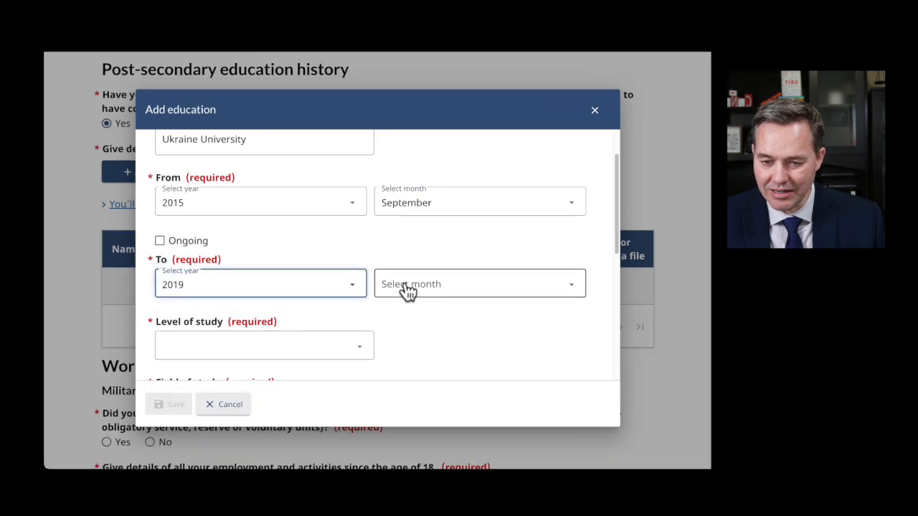
{"action": "left_click", "coordinate": [407, 267]}
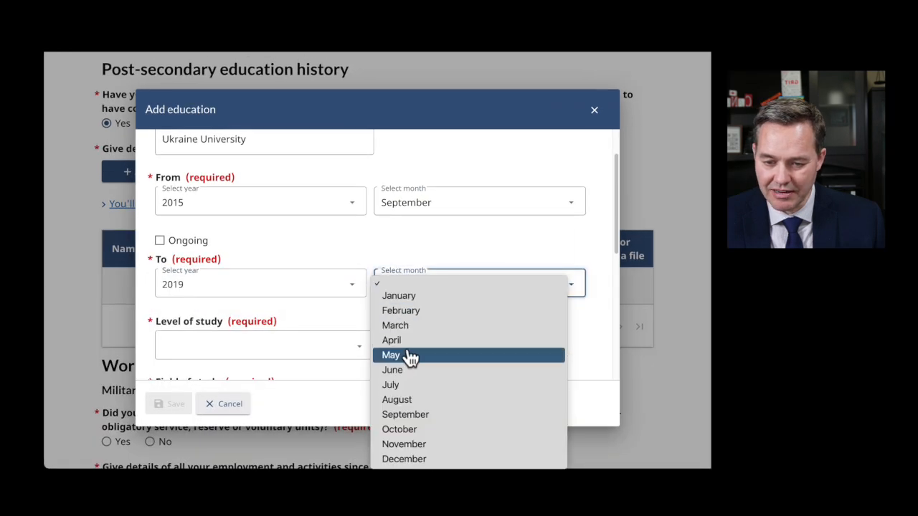
{"action": "left_click", "coordinate": [410, 341]}
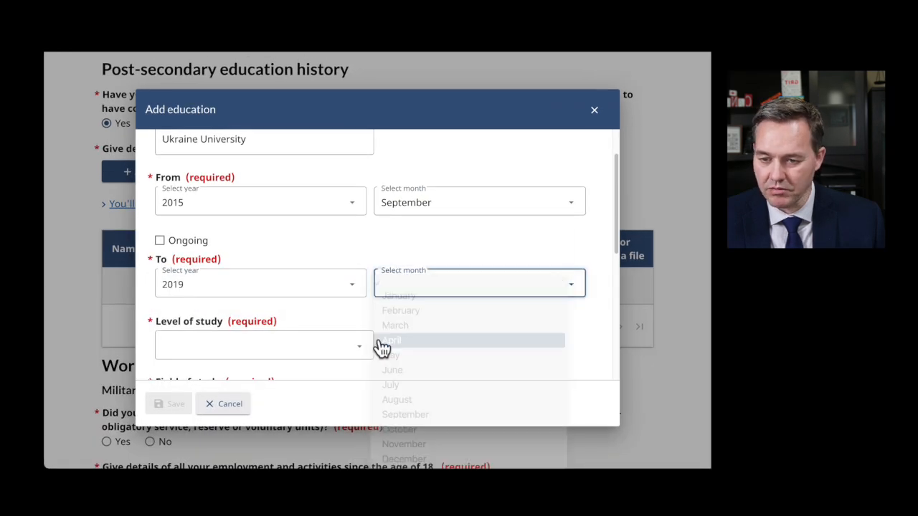
- Set the study level to University - Bachelor's Deg. and field to Business/Commerce
{"action": "scroll", "coordinate": [308, 258], "scroll_direction": "down", "scroll_amount": 2}
{"action": "left_click", "coordinate": [286, 234]}
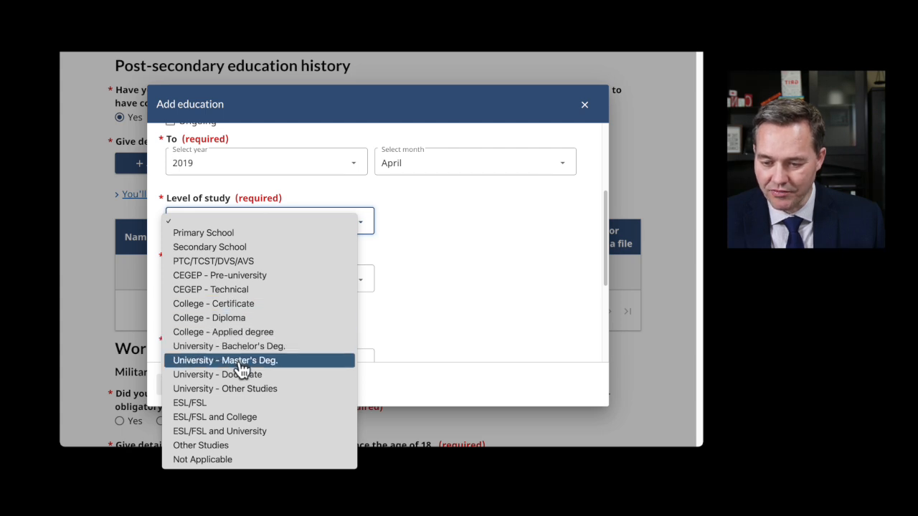
{"action": "left_click", "coordinate": [240, 347]}
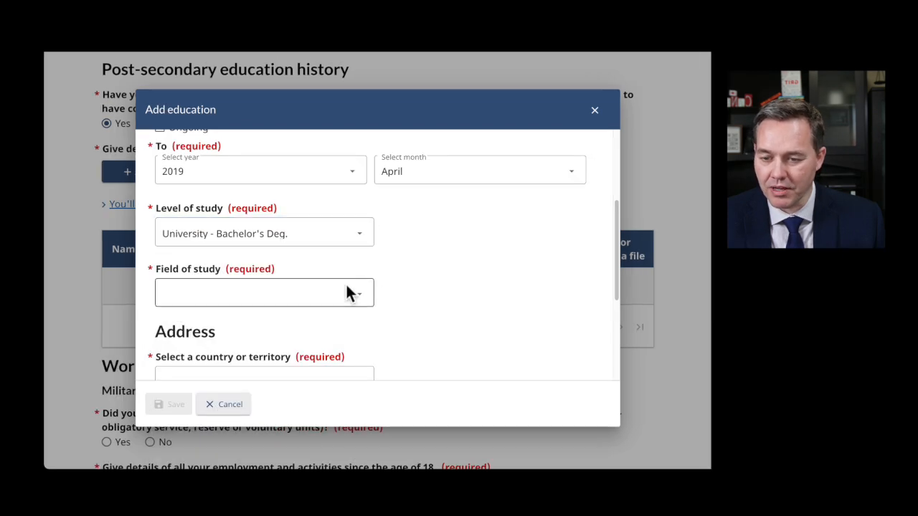
{"action": "left_click", "coordinate": [347, 287]}
{"action": "left_click", "coordinate": [213, 382]}
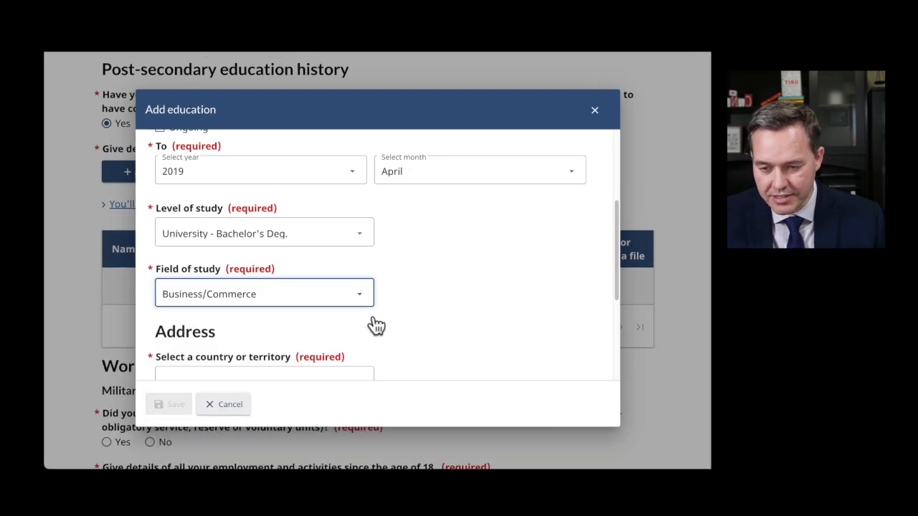
- Enter the school address 123 Main Street, Kiev, Ukraine and save the entry
{"action": "scroll", "coordinate": [417, 315], "scroll_direction": "down", "scroll_amount": 3}
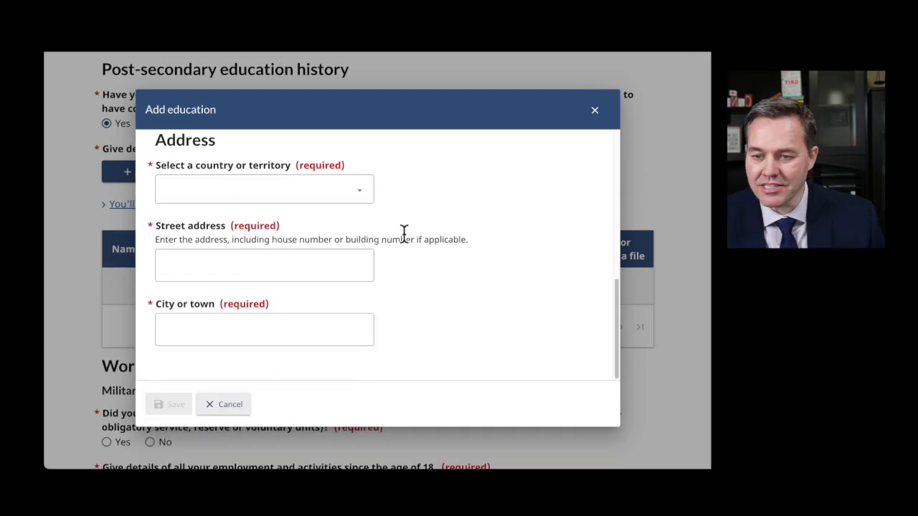
{"action": "left_click", "coordinate": [350, 190]}
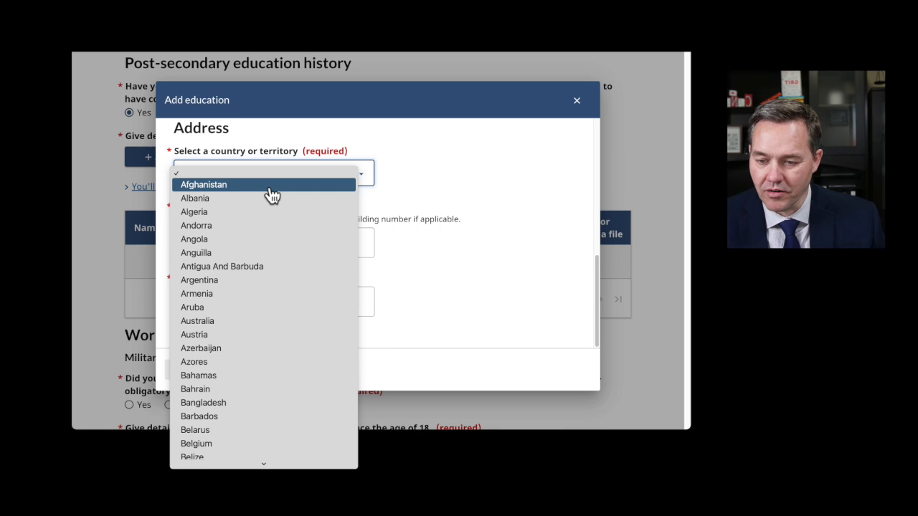
{"action": "scroll", "coordinate": [265, 403], "scroll_direction": "down", "scroll_amount": 10}
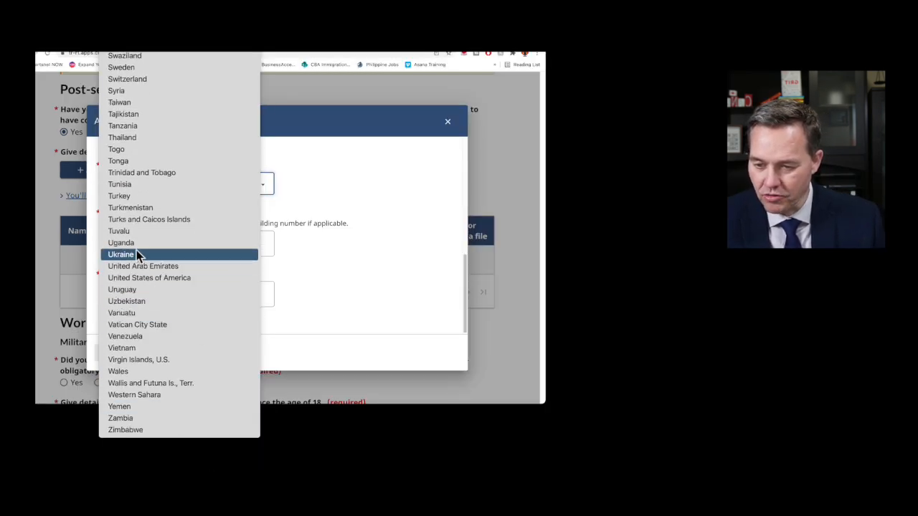
{"action": "left_click", "coordinate": [136, 254]}
{"action": "left_click", "coordinate": [124, 244]}
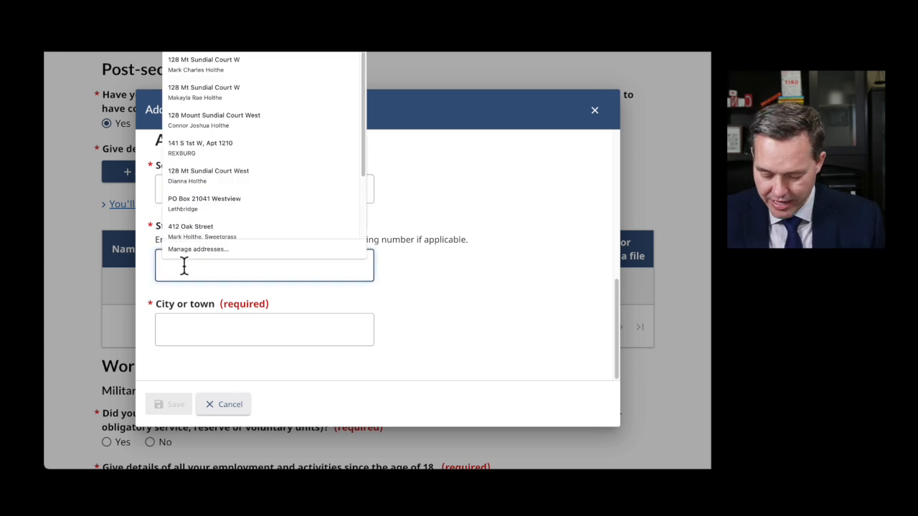
{"action": "type", "text": "123 Main"}
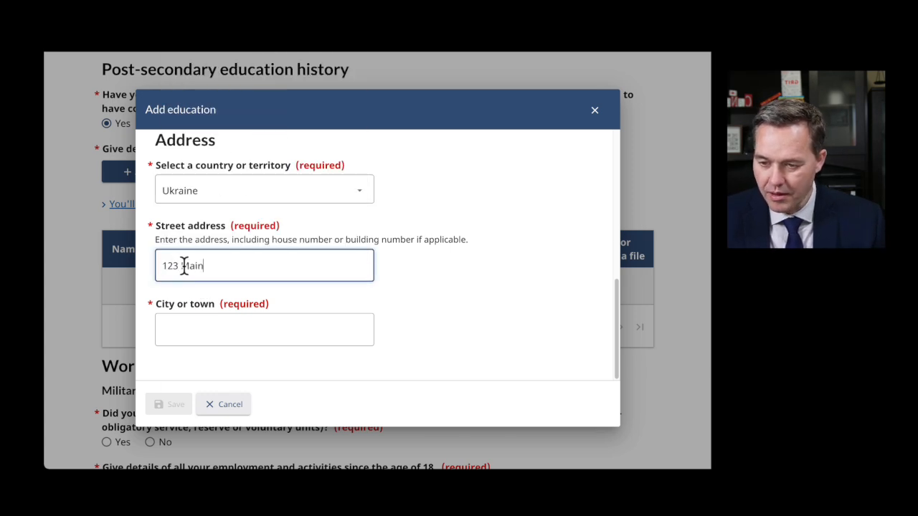
{"action": "type", "text": " Street"}
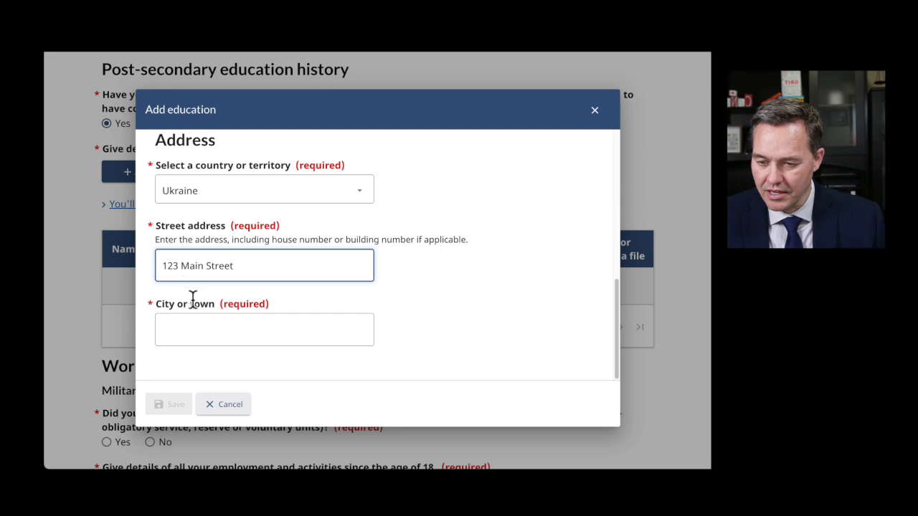
{"action": "left_click", "coordinate": [203, 329]}
{"action": "type", "text": "Kiev"}
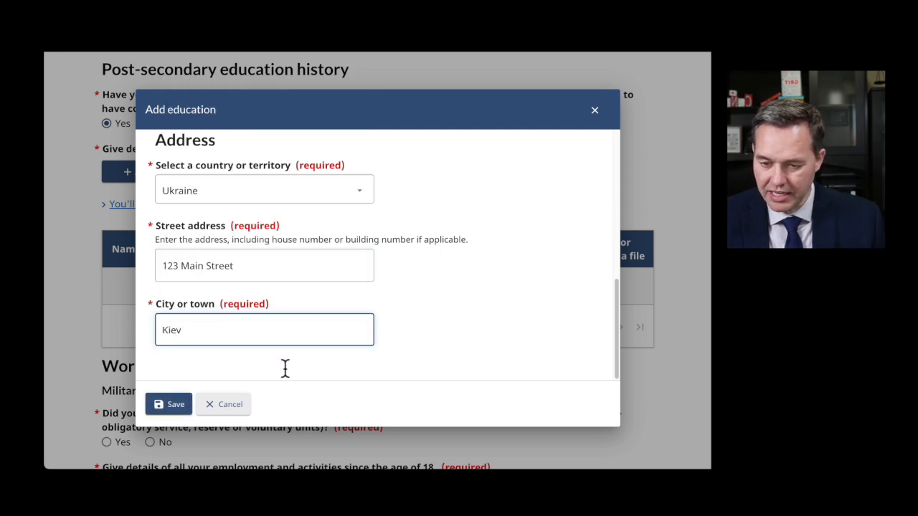
{"action": "left_click", "coordinate": [167, 405]}
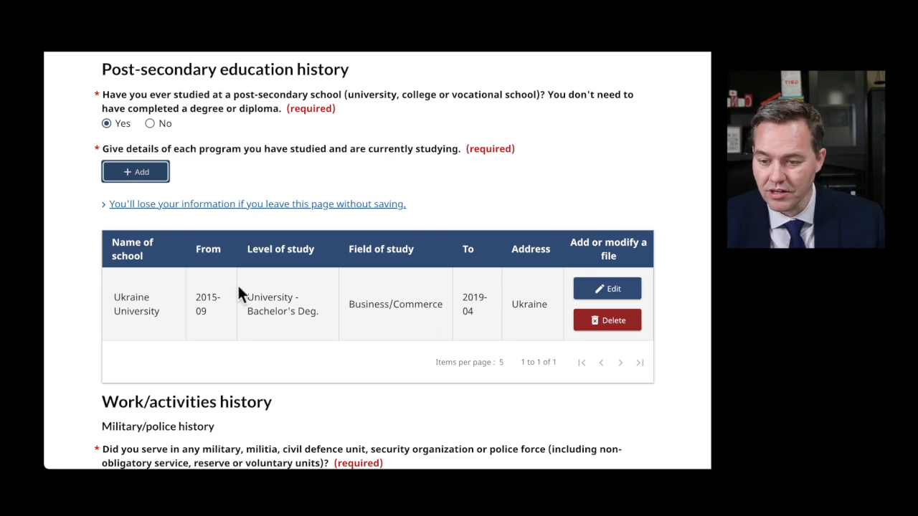
{"action": "scroll", "coordinate": [240, 293], "scroll_direction": "down", "scroll_amount": 3}
{"action": "scroll", "coordinate": [294, 212], "scroll_direction": "up", "scroll_amount": 2}
{"action": "scroll", "coordinate": [293, 209], "scroll_direction": "up", "scroll_amount": 3}
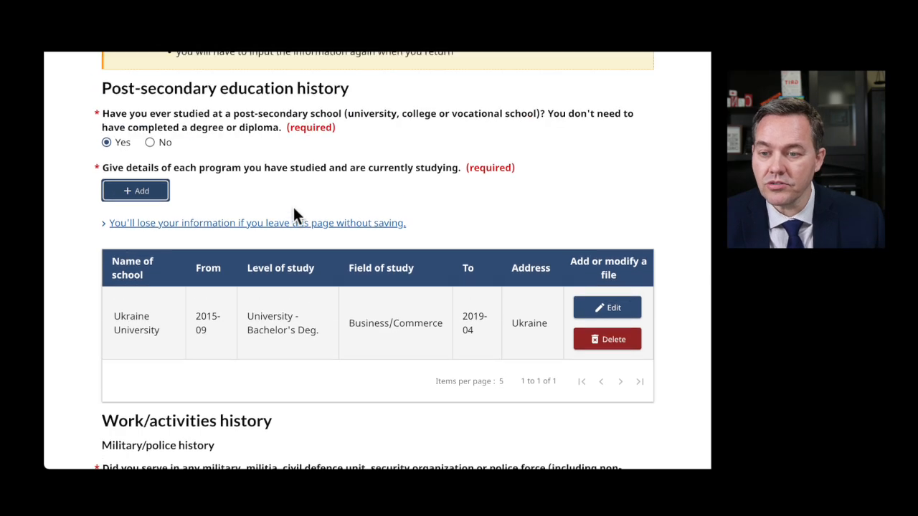
{"action": "left_click_drag", "start_coordinate": [132, 212], "coordinate": [326, 209]}
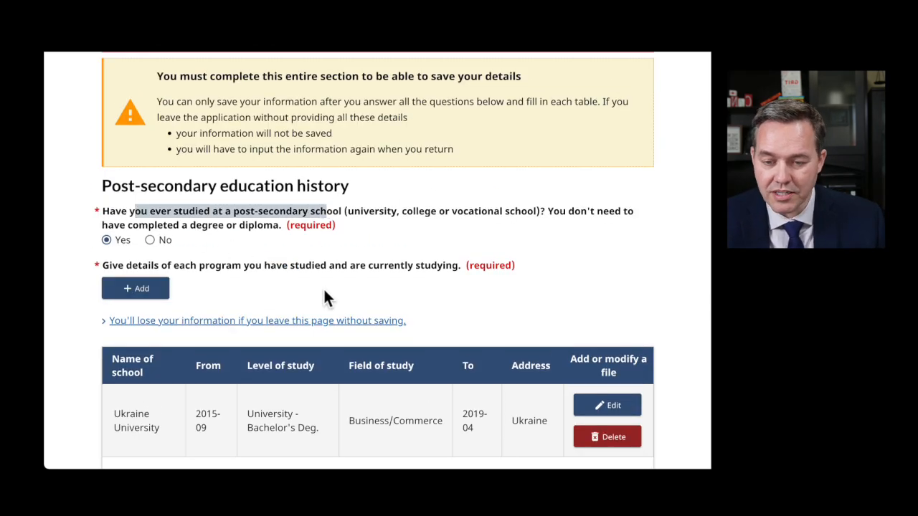
{"action": "scroll", "coordinate": [322, 298], "scroll_direction": "down", "scroll_amount": 3}
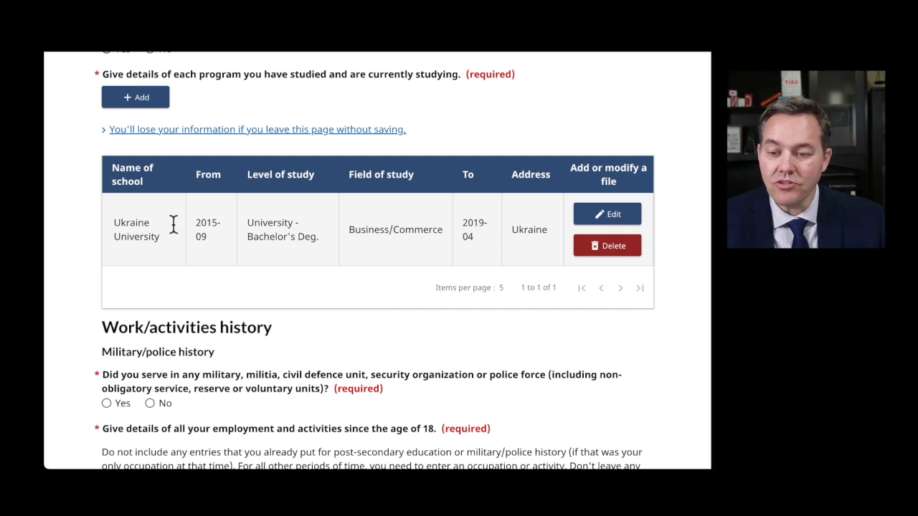
{"action": "left_click_drag", "start_coordinate": [194, 227], "coordinate": [543, 226]}
{"action": "scroll", "coordinate": [395, 218], "scroll_direction": "up", "scroll_amount": 1}
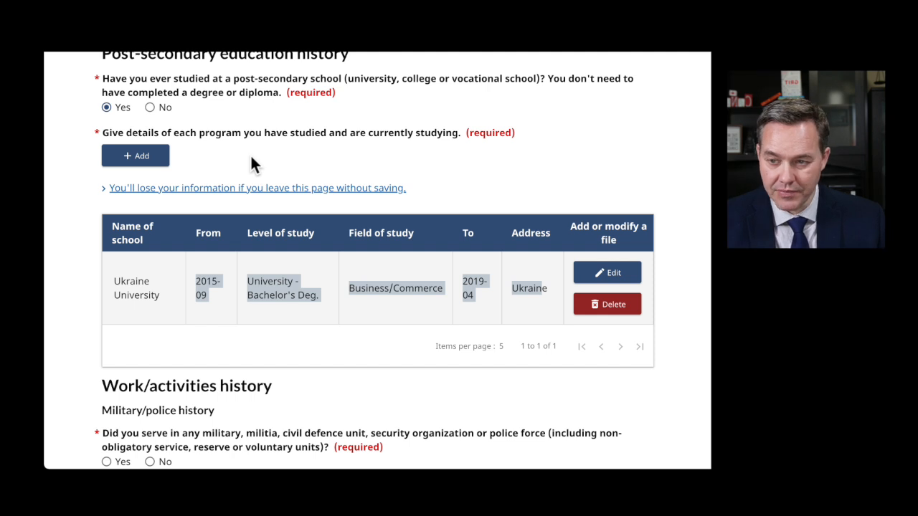
{"action": "left_click_drag", "start_coordinate": [158, 95], "coordinate": [278, 95]}
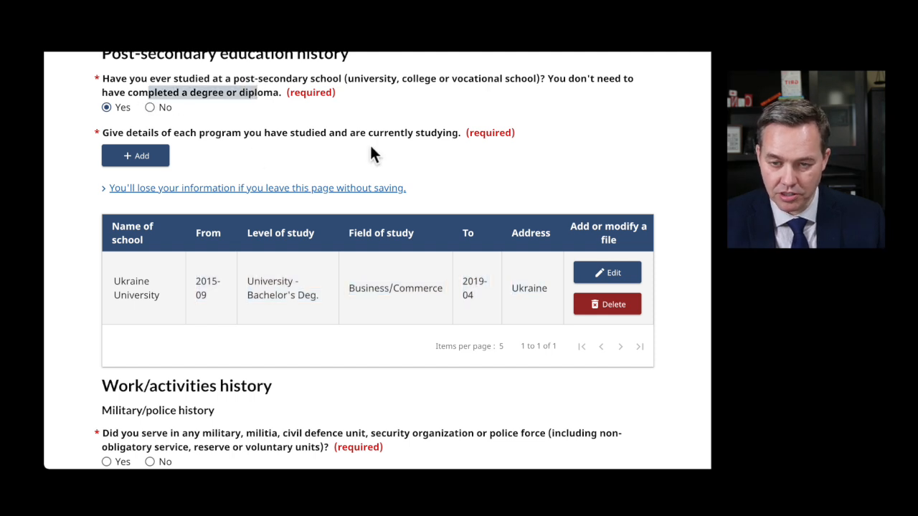
{"action": "left_click", "coordinate": [390, 156]}
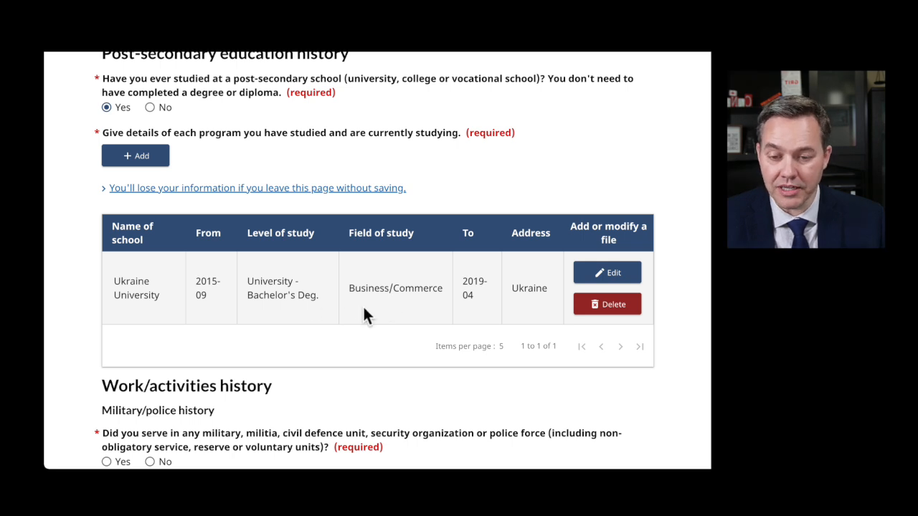
{"action": "scroll", "coordinate": [340, 331], "scroll_direction": "down", "scroll_amount": 1}
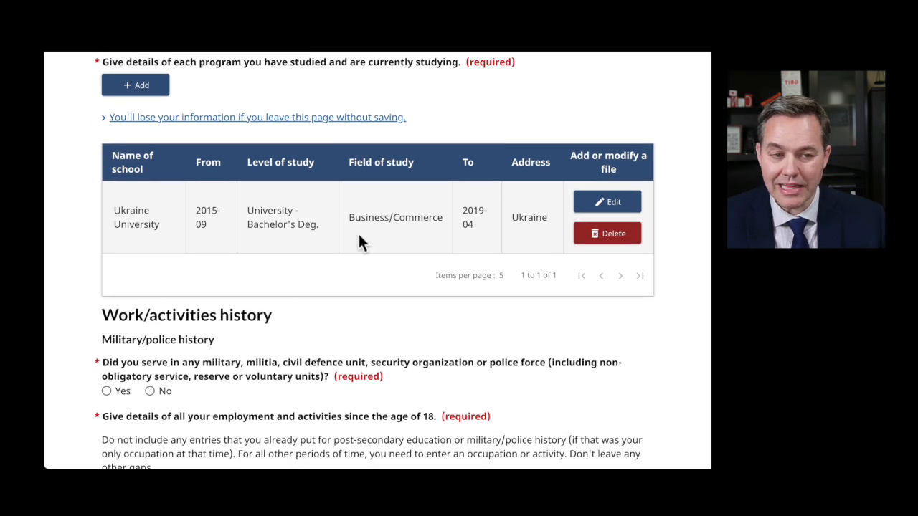
{"action": "scroll", "coordinate": [338, 279], "scroll_direction": "down", "scroll_amount": 3}
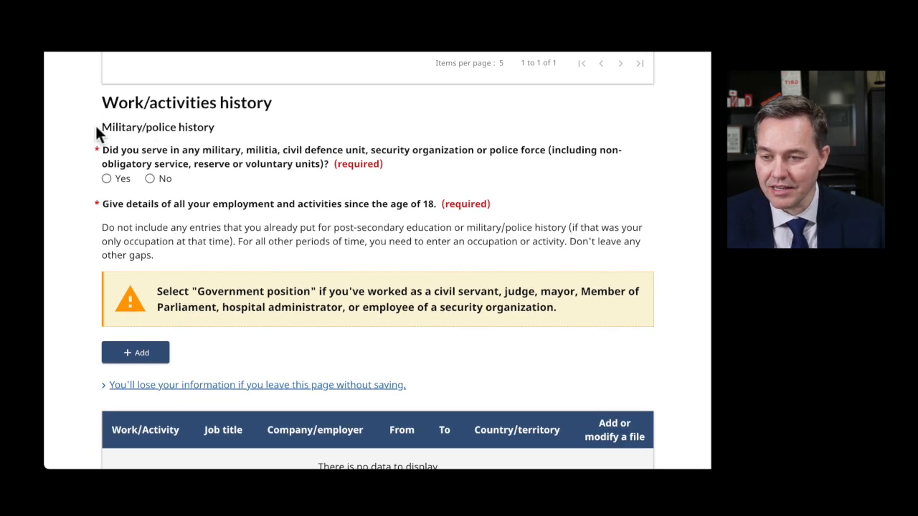
{"action": "left_click_drag", "start_coordinate": [104, 127], "coordinate": [220, 127]}
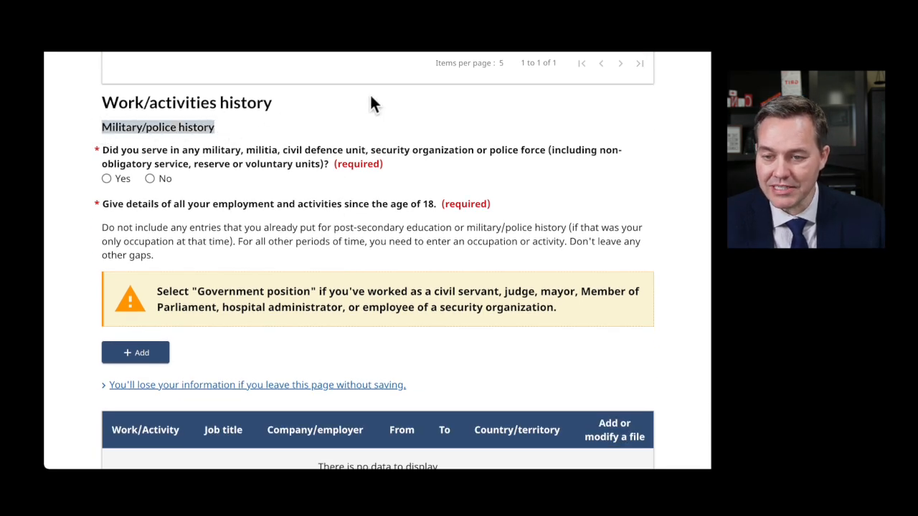
{"action": "left_click", "coordinate": [347, 130]}
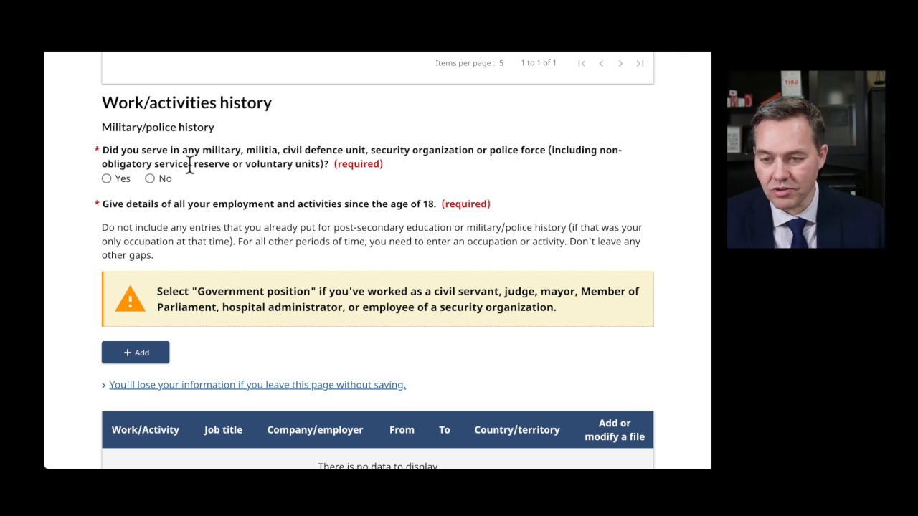
{"action": "left_click", "coordinate": [107, 180]}
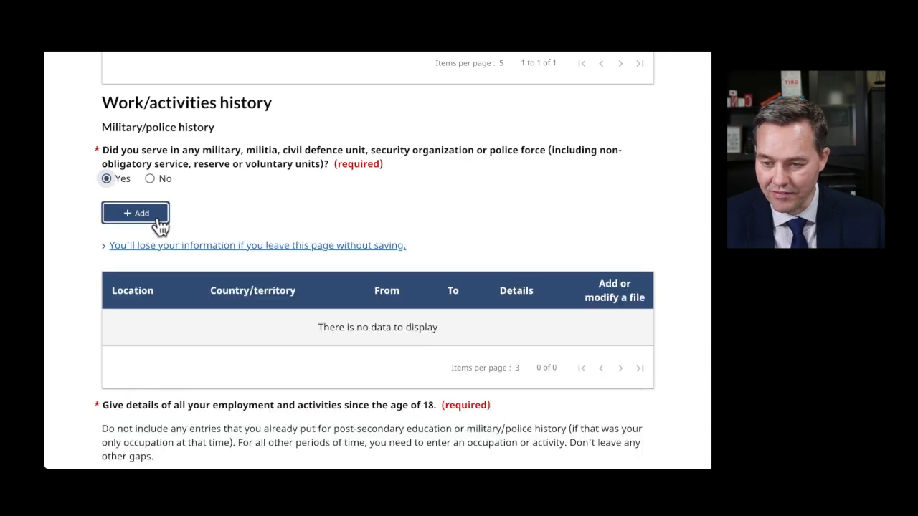
{"action": "left_click", "coordinate": [151, 180]}
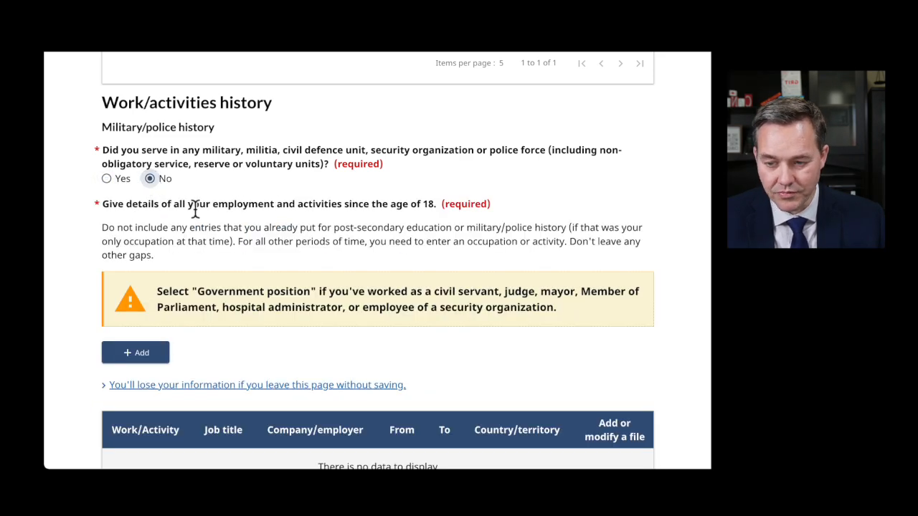
{"action": "scroll", "coordinate": [299, 262], "scroll_direction": "down", "scroll_amount": 3}
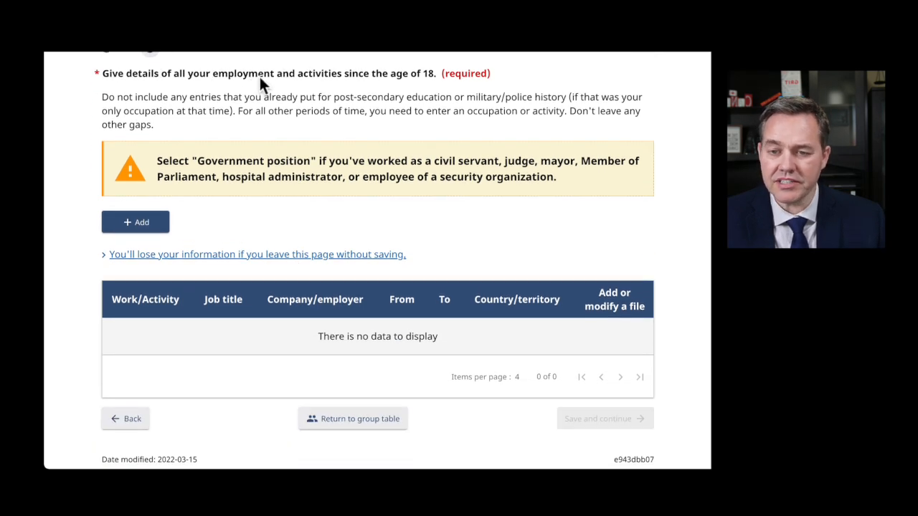
{"action": "left_click_drag", "start_coordinate": [315, 73], "coordinate": [434, 73]}
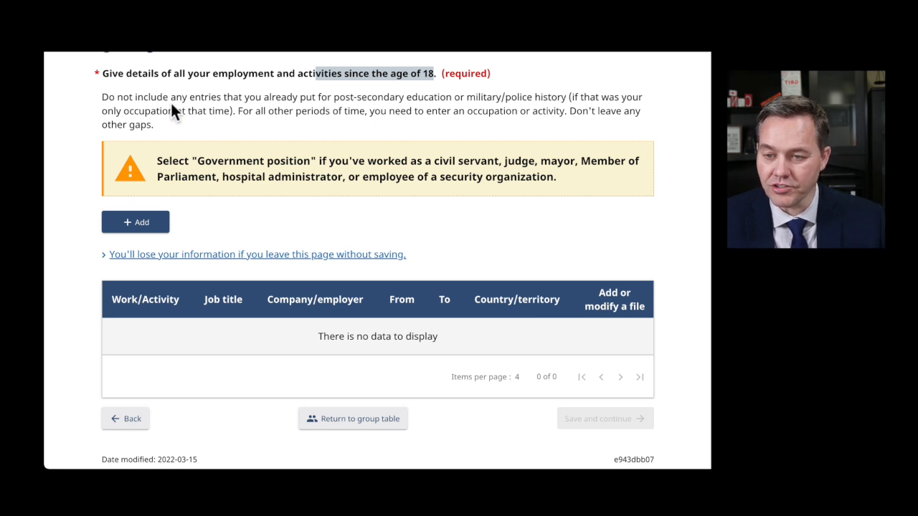
{"action": "left_click_drag", "start_coordinate": [255, 96], "coordinate": [625, 125]}
{"action": "left_click", "coordinate": [254, 112]}
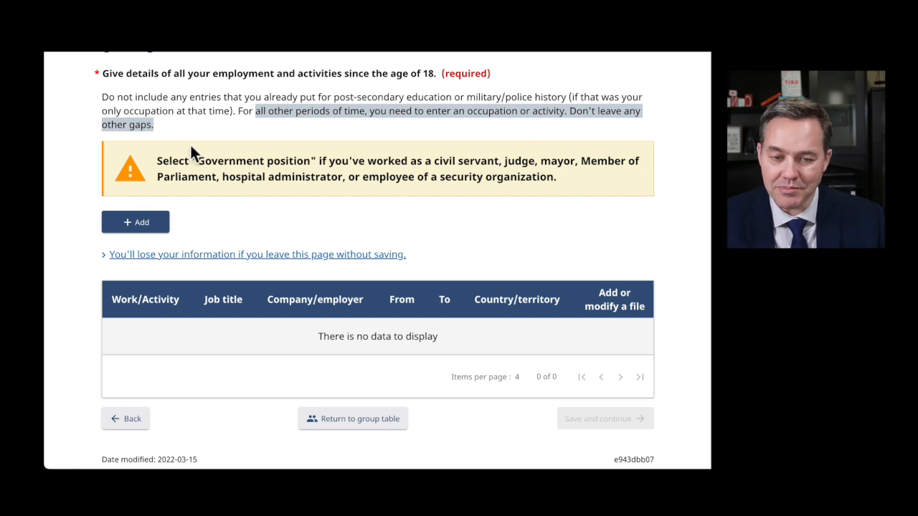
{"action": "left_click", "coordinate": [283, 215]}
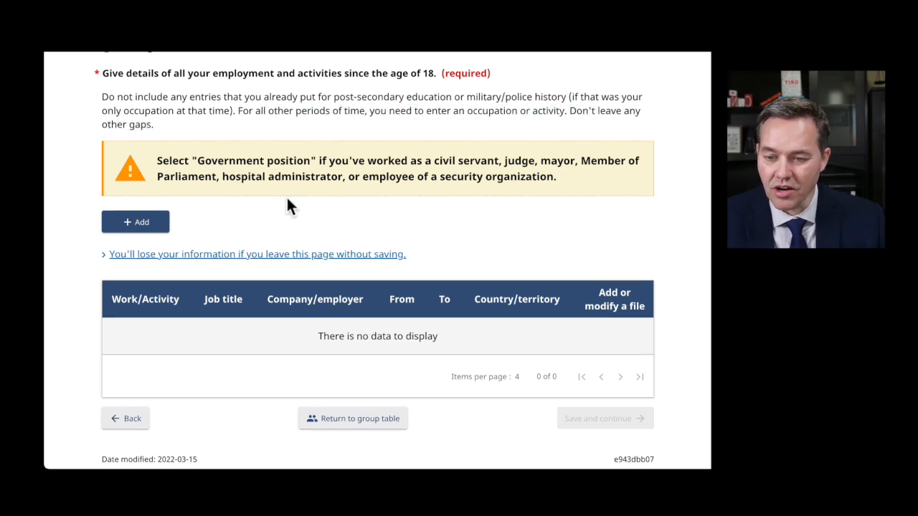
{"action": "scroll", "coordinate": [287, 205], "scroll_direction": "down", "scroll_amount": 1}
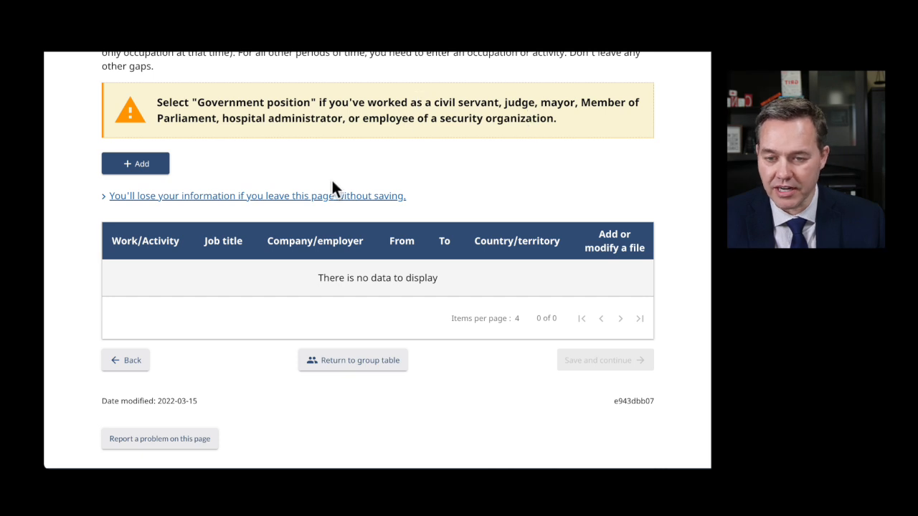
- Add a new employment entry running from February 2013 to January 2021
{"action": "left_click", "coordinate": [138, 168]}
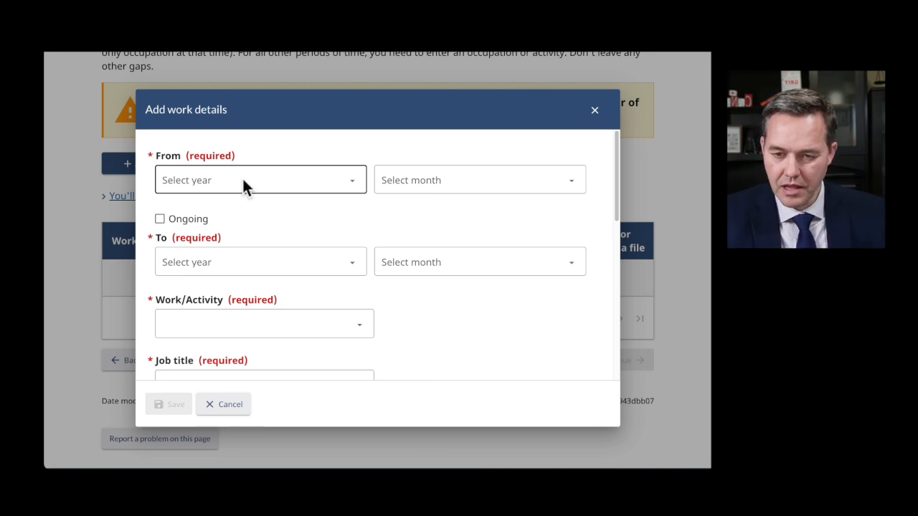
{"action": "left_click", "coordinate": [242, 179]}
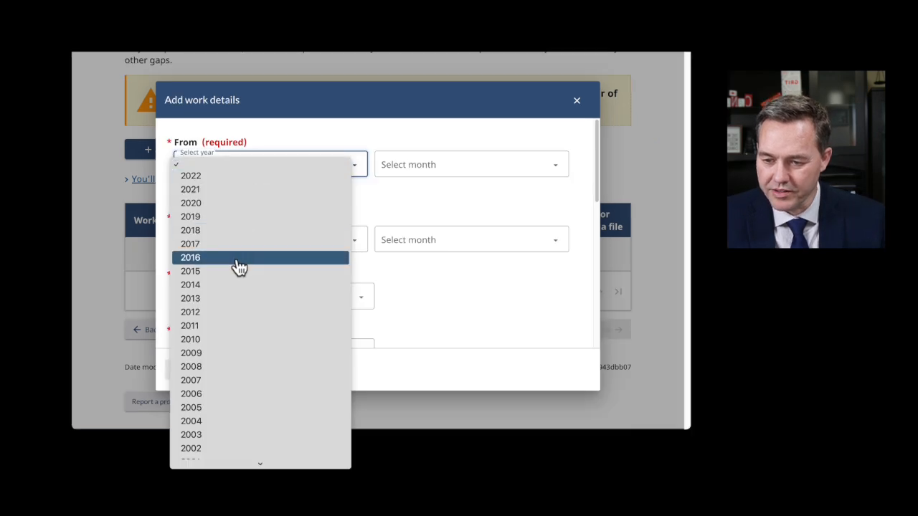
{"action": "left_click", "coordinate": [231, 302]}
{"action": "left_click", "coordinate": [410, 169]}
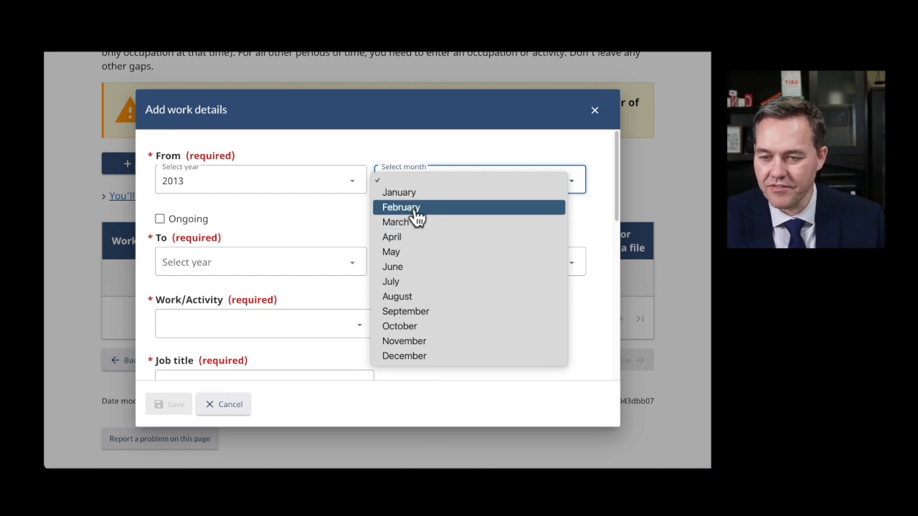
{"action": "left_click", "coordinate": [411, 208]}
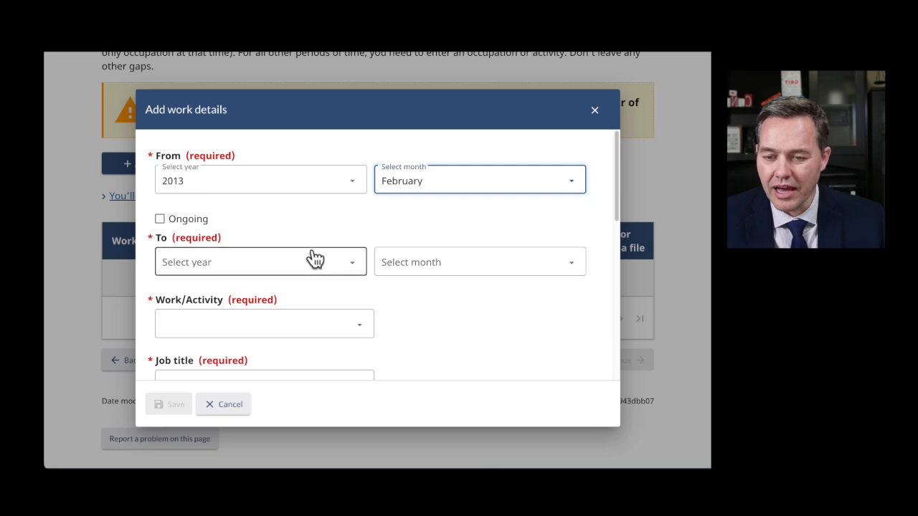
{"action": "left_click", "coordinate": [253, 265]}
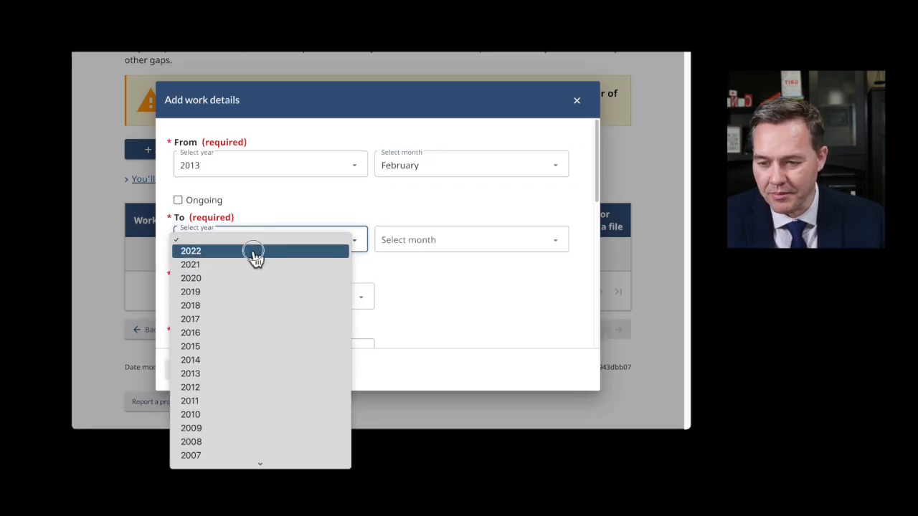
{"action": "left_click", "coordinate": [252, 277]}
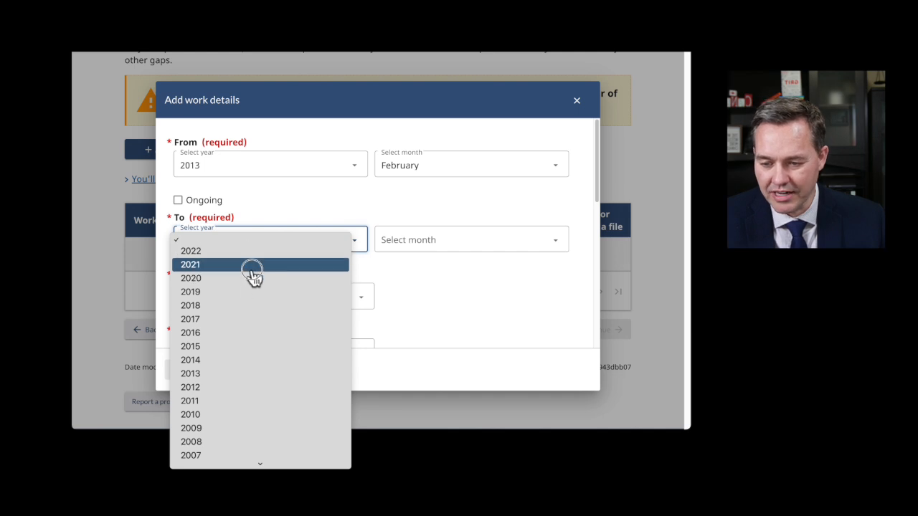
{"action": "left_click", "coordinate": [253, 265]}
{"action": "left_click", "coordinate": [404, 241]}
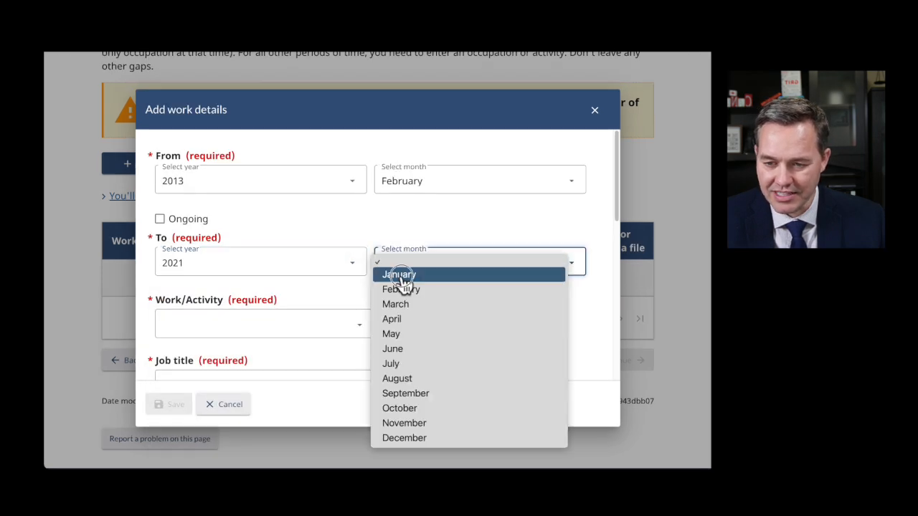
{"action": "left_click", "coordinate": [403, 278]}
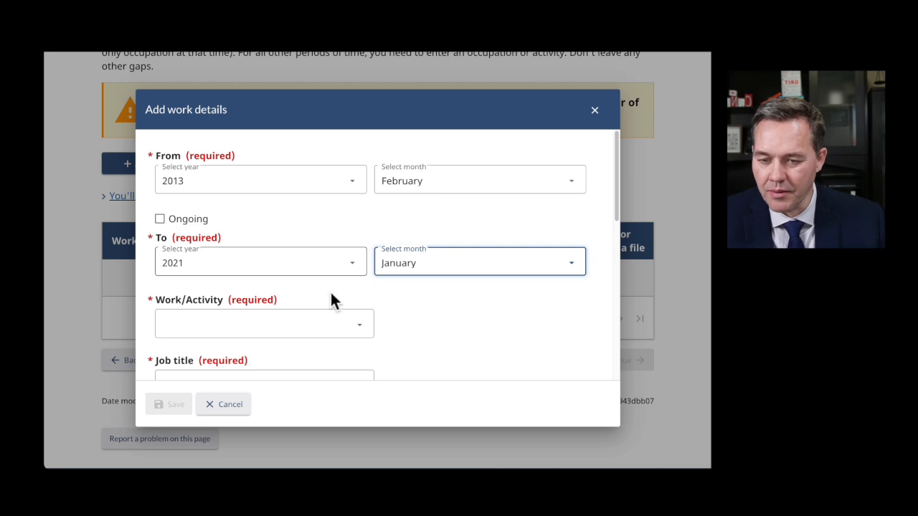
- Set the work/activity type to Business, finance and administration occupations
{"action": "scroll", "coordinate": [334, 295], "scroll_direction": "down", "scroll_amount": 1}
{"action": "left_click", "coordinate": [334, 298]}
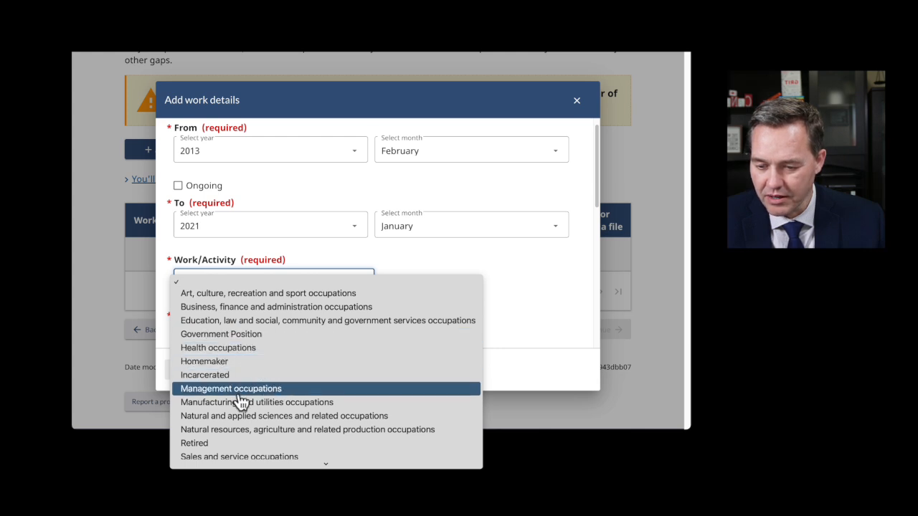
{"action": "scroll", "coordinate": [240, 401], "scroll_direction": "down", "scroll_amount": 1}
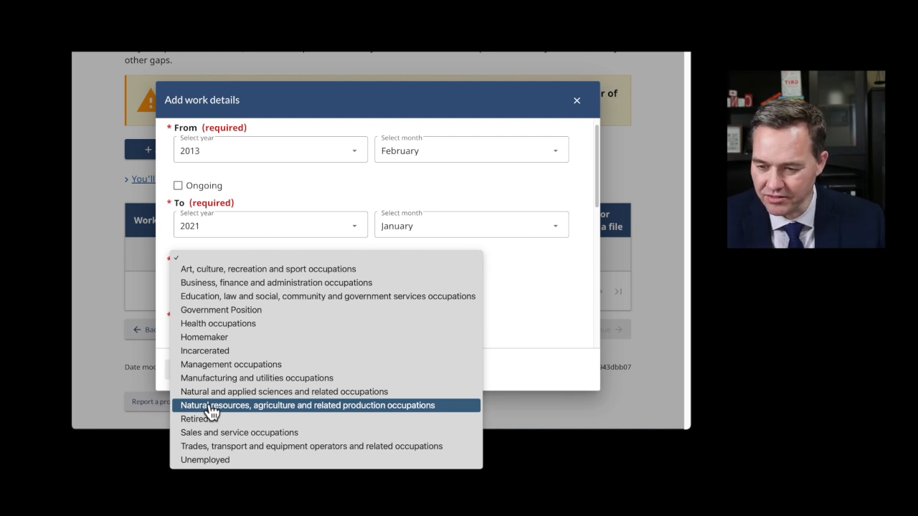
{"action": "left_click", "coordinate": [260, 284]}
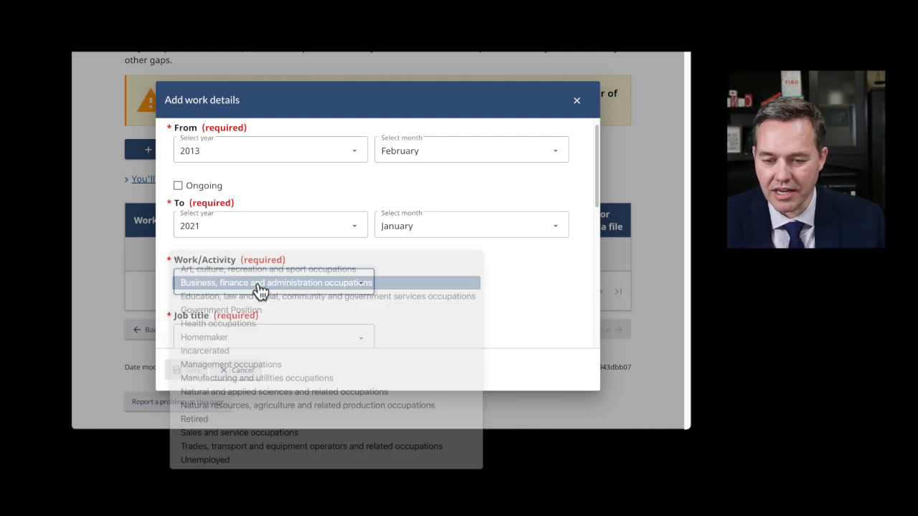
{"action": "scroll", "coordinate": [286, 339], "scroll_direction": "down", "scroll_amount": 3}
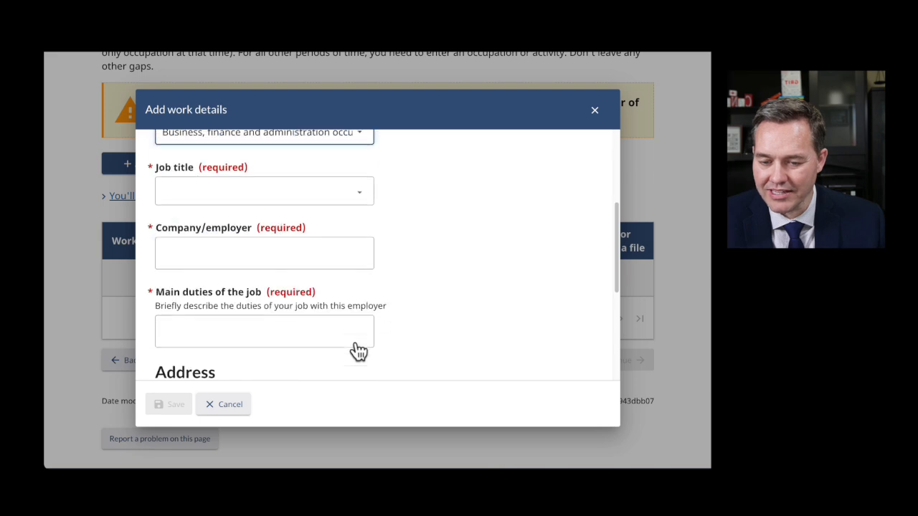
- Set the job title to Managers in manufacturing and utilities
{"action": "left_click", "coordinate": [332, 195]}
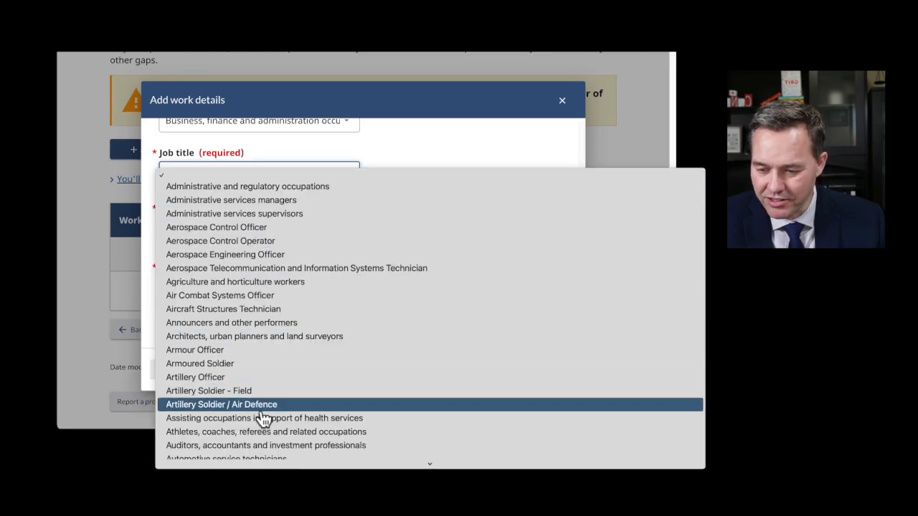
{"action": "scroll", "coordinate": [285, 338], "scroll_direction": "down", "scroll_amount": 15}
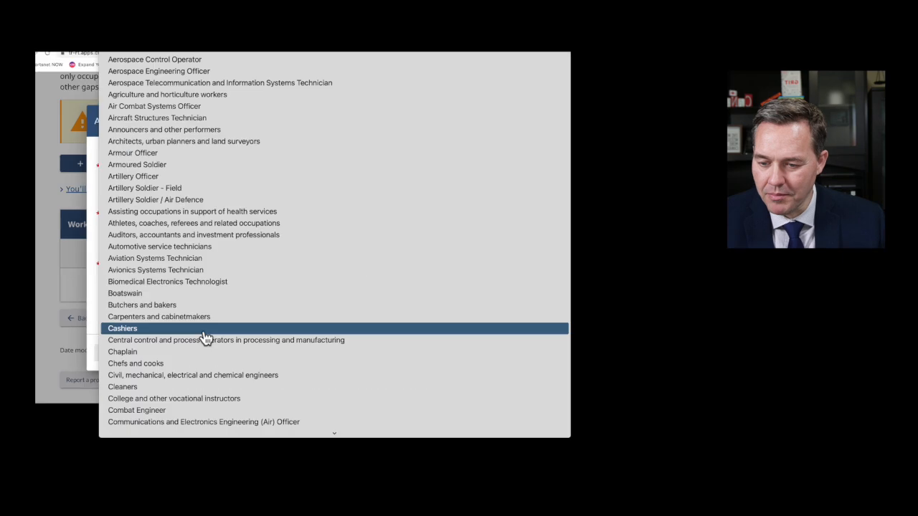
{"action": "scroll", "coordinate": [143, 366], "scroll_direction": "down", "scroll_amount": 10}
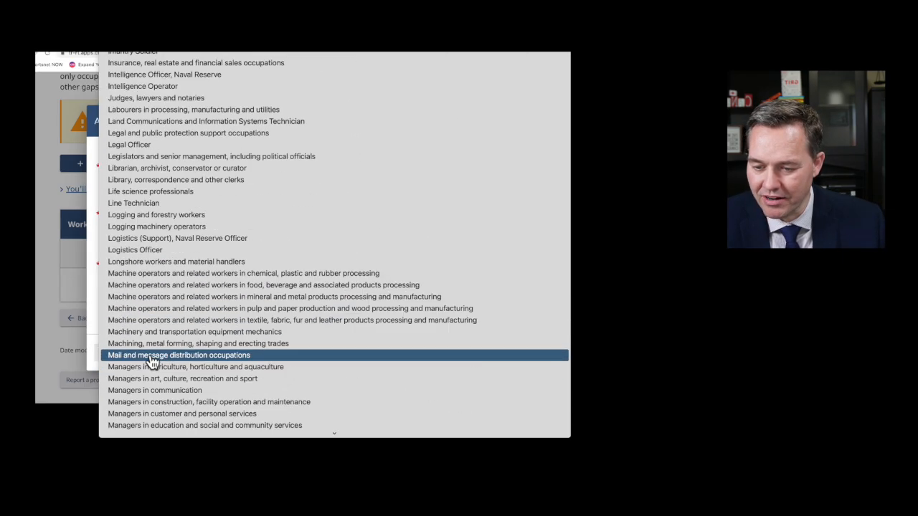
{"action": "scroll", "coordinate": [153, 364], "scroll_direction": "down", "scroll_amount": 2}
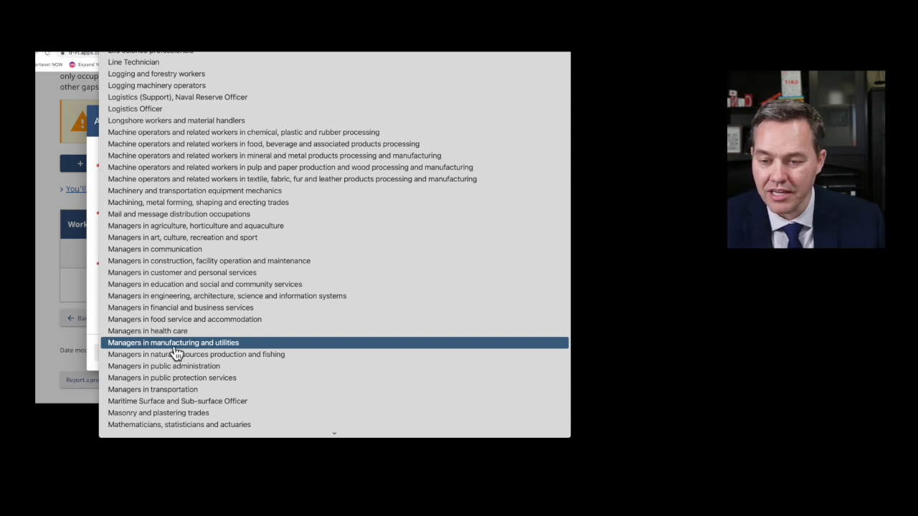
{"action": "scroll", "coordinate": [178, 351], "scroll_direction": "down", "scroll_amount": 3}
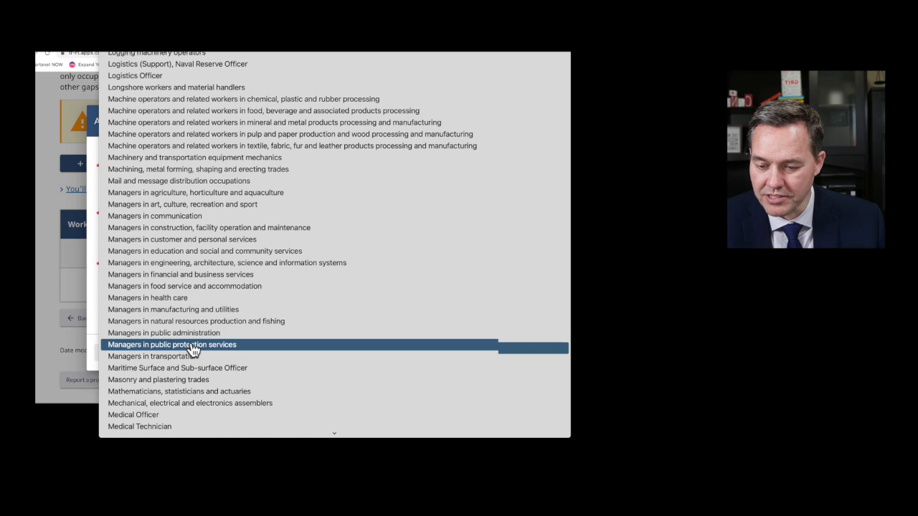
{"action": "scroll", "coordinate": [188, 350], "scroll_direction": "down", "scroll_amount": 1}
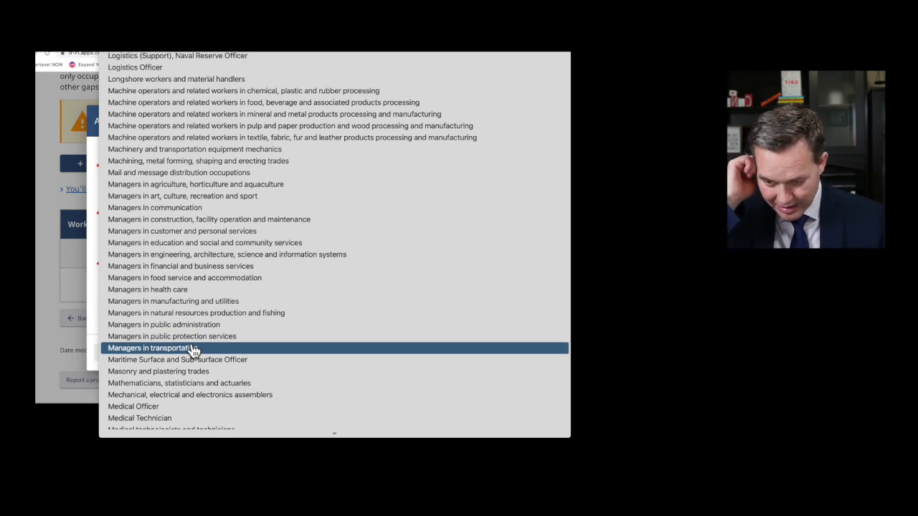
{"action": "left_click", "coordinate": [195, 302]}
- Enter 'Hot Water Manufacturing Inc.' as the company or employer
{"action": "left_click", "coordinate": [220, 256]}
{"action": "left_click", "coordinate": [219, 256]}
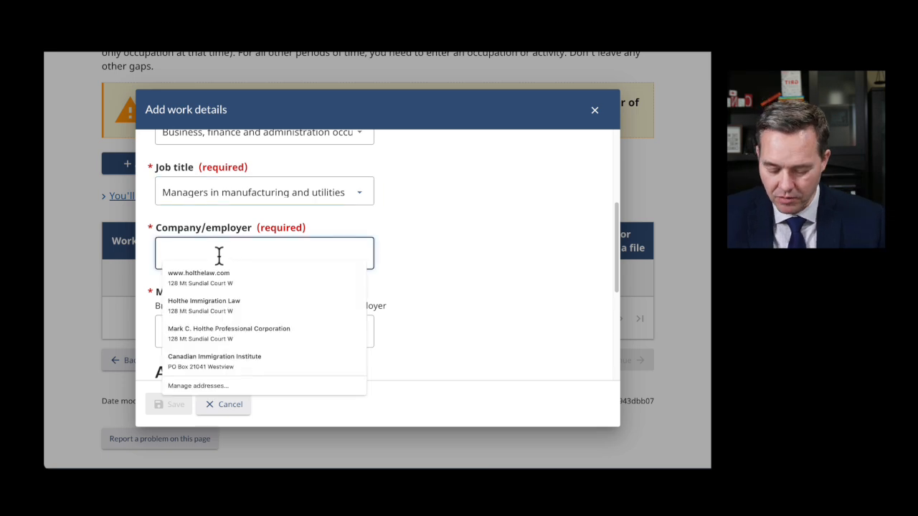
{"action": "type", "text": "Wa"}
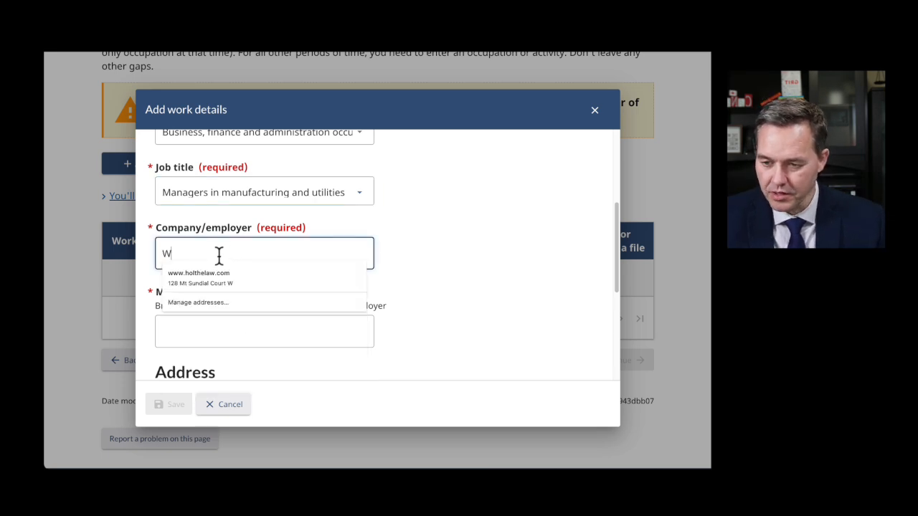
{"action": "key", "text": "BackSpace"}
{"action": "key", "text": "BackSpace"}
{"action": "type", "text": "Hot Water "}
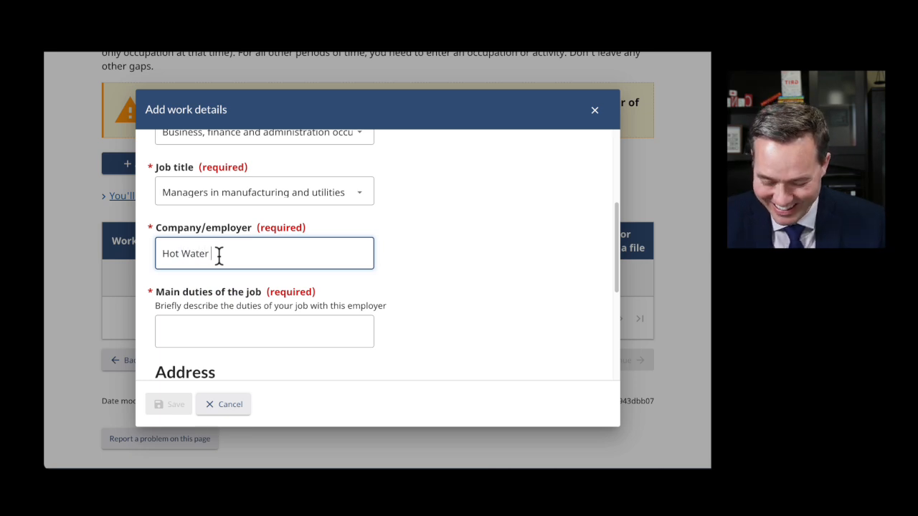
{"action": "type", "text": "Manufac"}
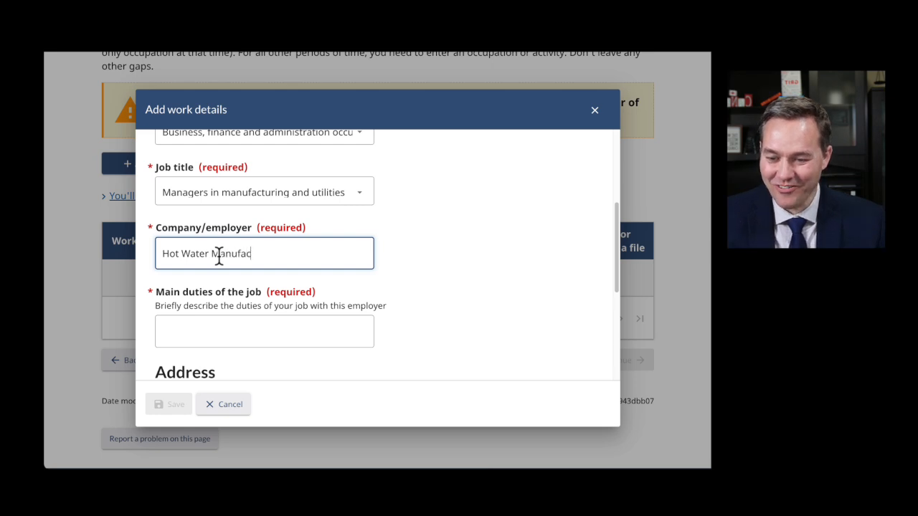
{"action": "type", "text": "turing Inc."}
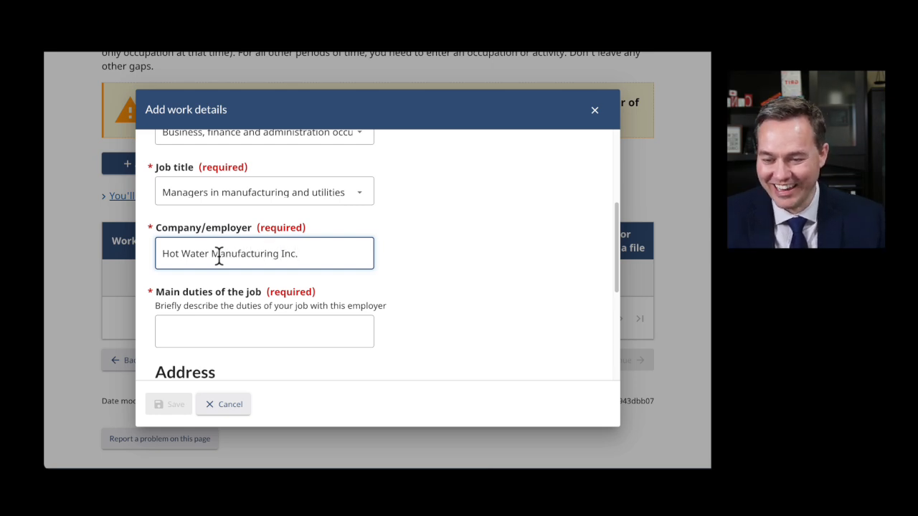
{"action": "left_click", "coordinate": [398, 287]}
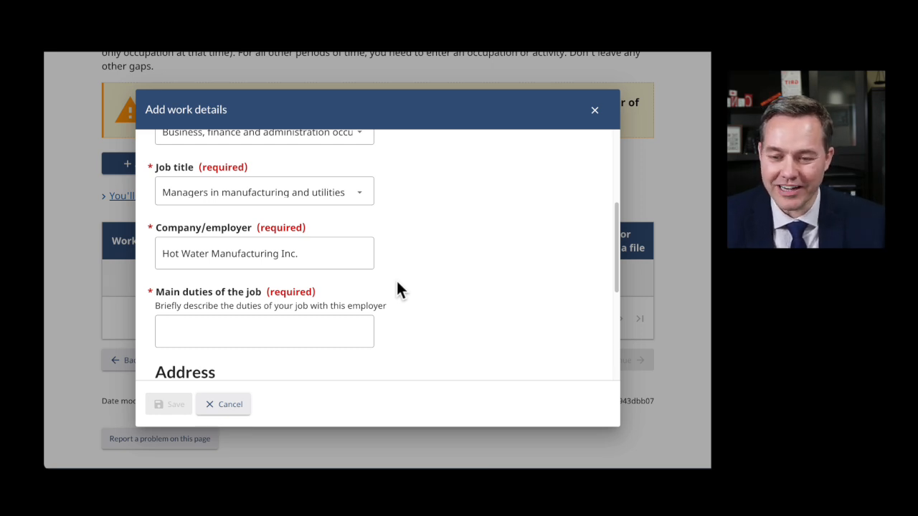
- Enter 'Overseeing all company operations' as the main duties of the job
{"action": "left_click", "coordinate": [179, 327]}
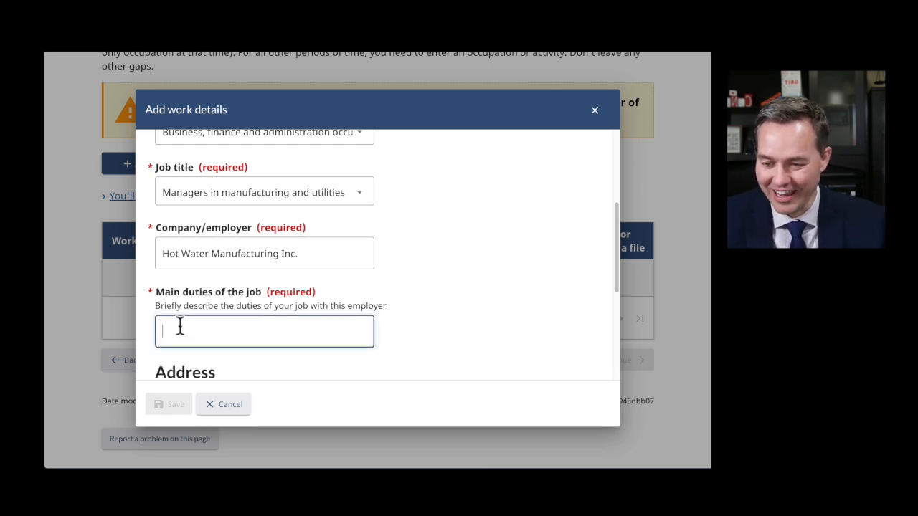
{"action": "type", "text": "Overse"}
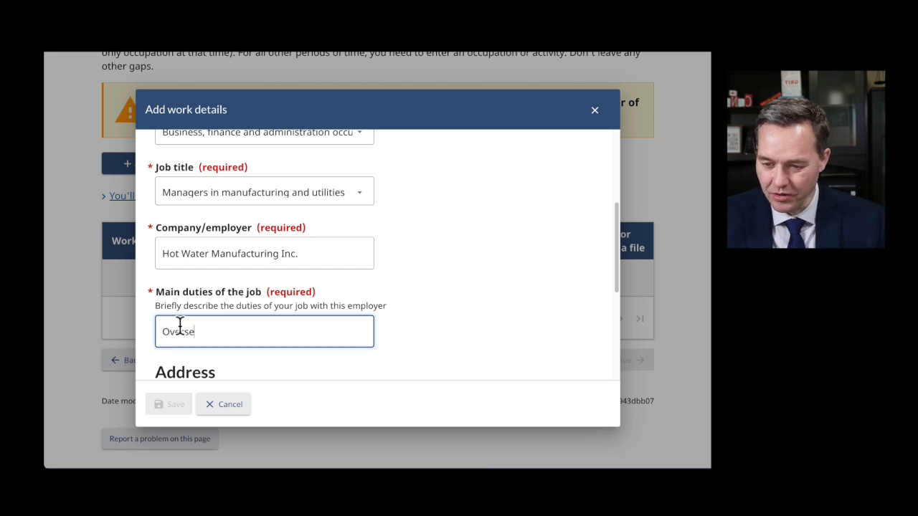
{"action": "type", "text": "eing all compan"}
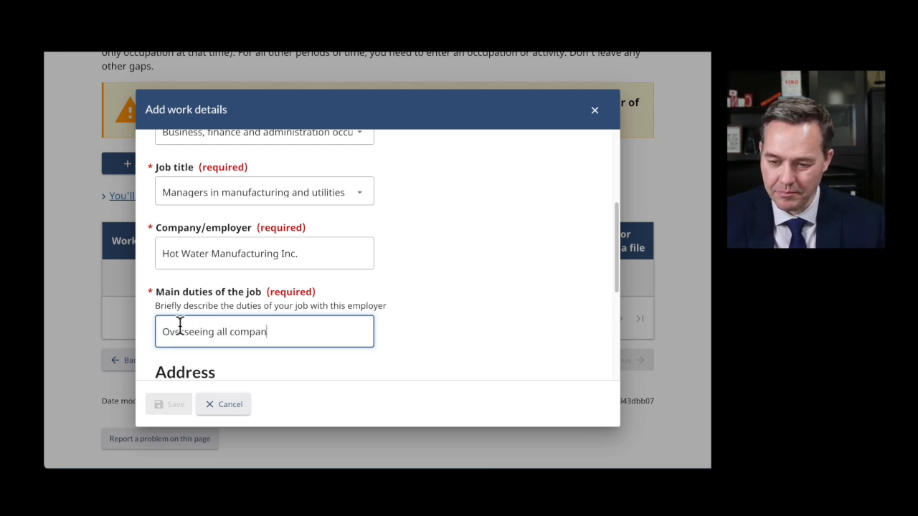
{"action": "type", "text": "y operations"}
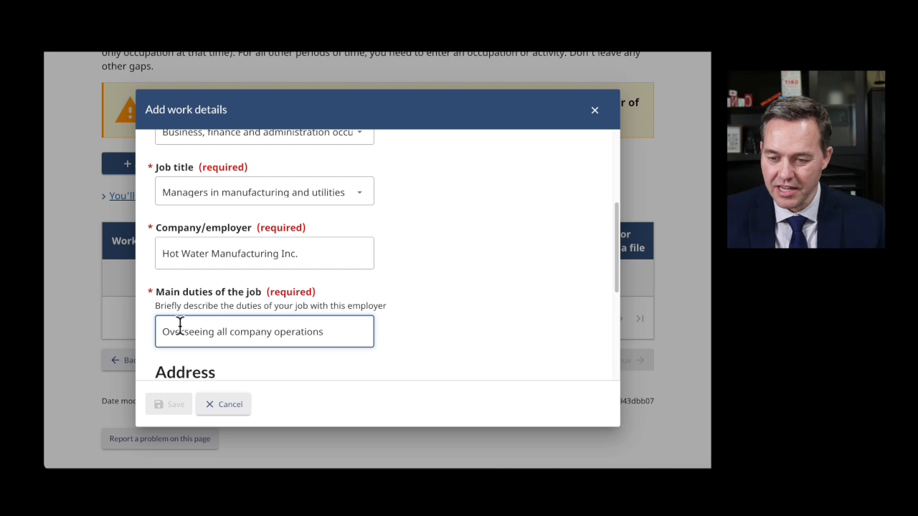
{"action": "left_click_drag", "start_coordinate": [172, 307], "coordinate": [381, 341]}
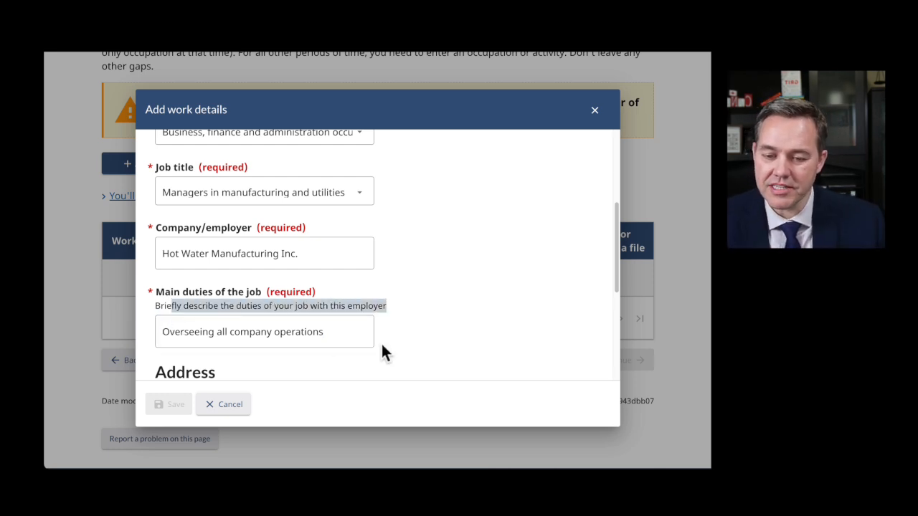
{"action": "left_click", "coordinate": [332, 331]}
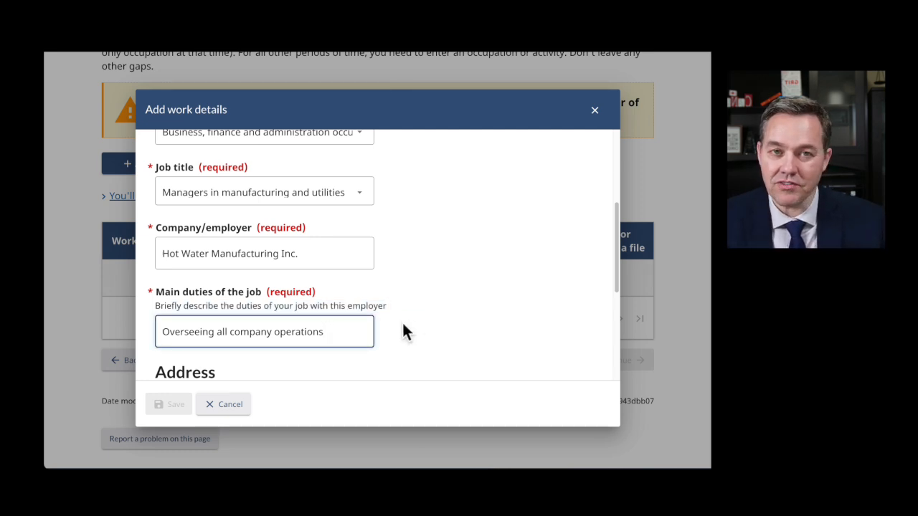
{"action": "scroll", "coordinate": [396, 331], "scroll_direction": "down", "scroll_amount": 1}
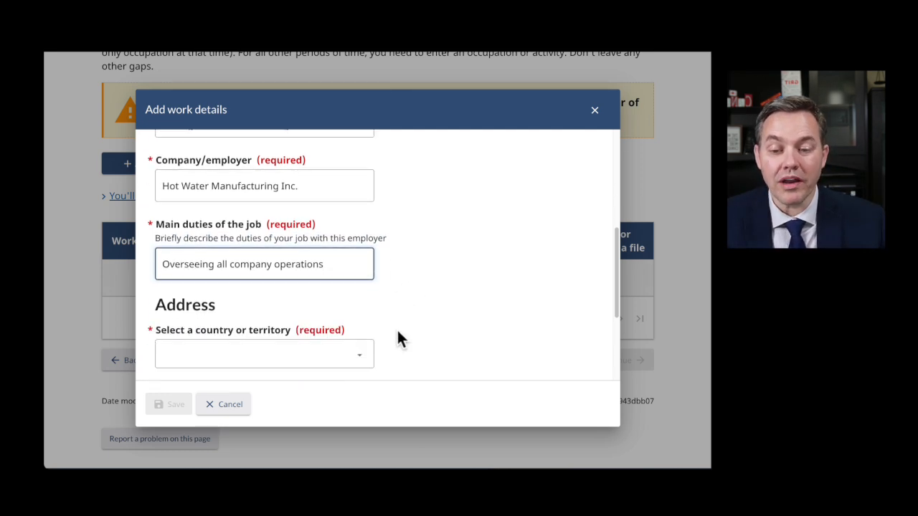
{"action": "scroll", "coordinate": [380, 287], "scroll_direction": "up", "scroll_amount": 1}
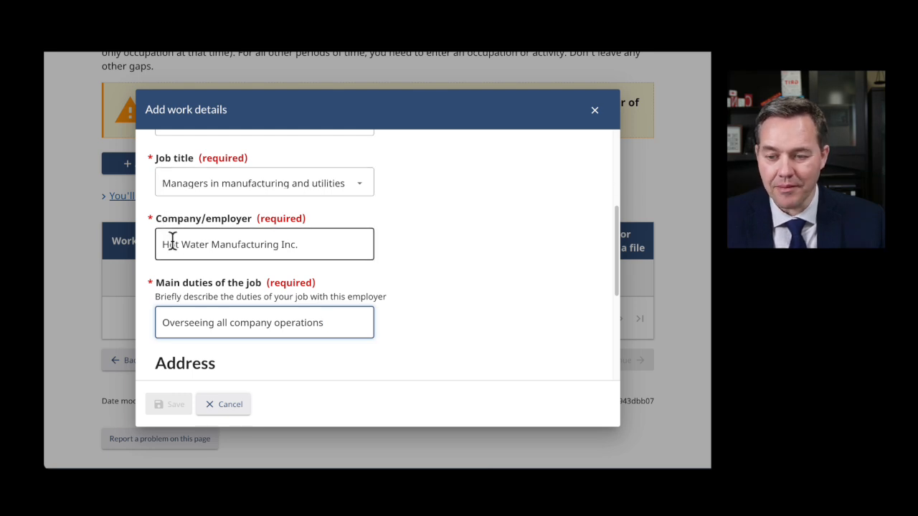
{"action": "scroll", "coordinate": [358, 322], "scroll_direction": "down", "scroll_amount": 2}
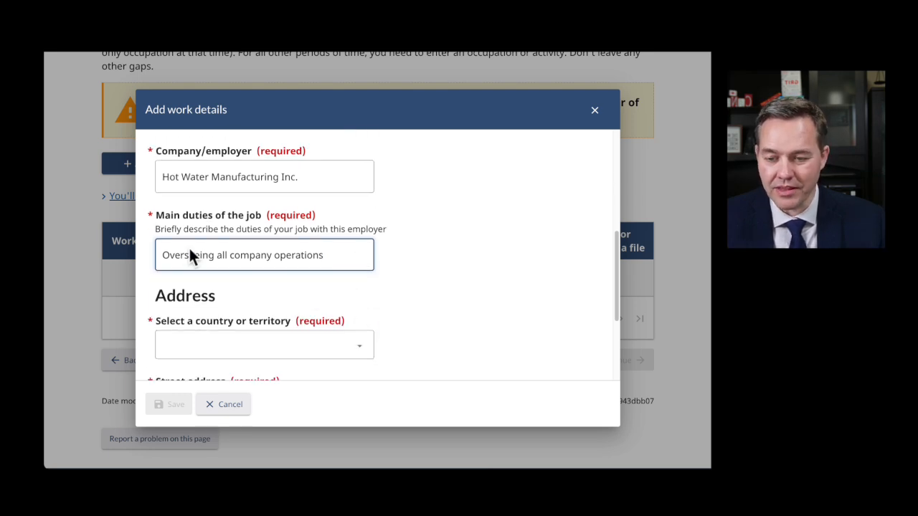
{"action": "scroll", "coordinate": [397, 280], "scroll_direction": "down", "scroll_amount": 4}
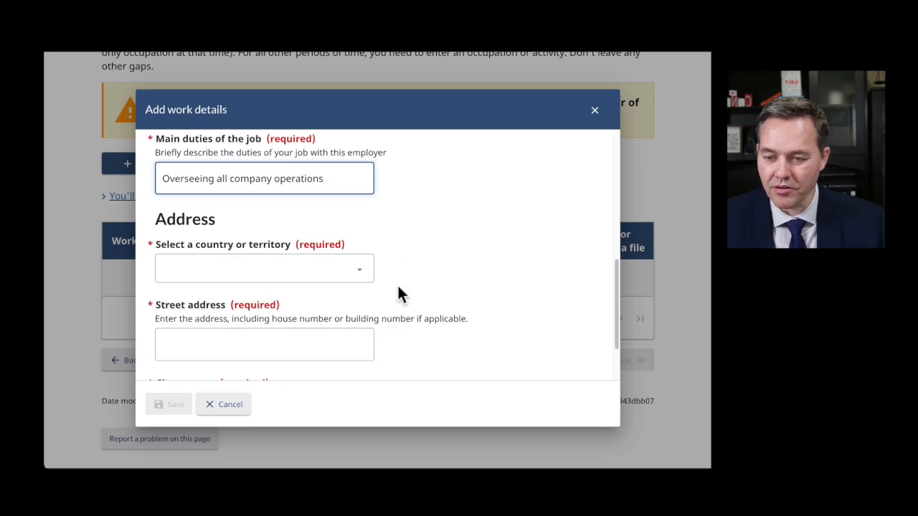
- Enter the work address 456 President Street, Kiev, Ukraine, and save the job entry
{"action": "left_click", "coordinate": [253, 208]}
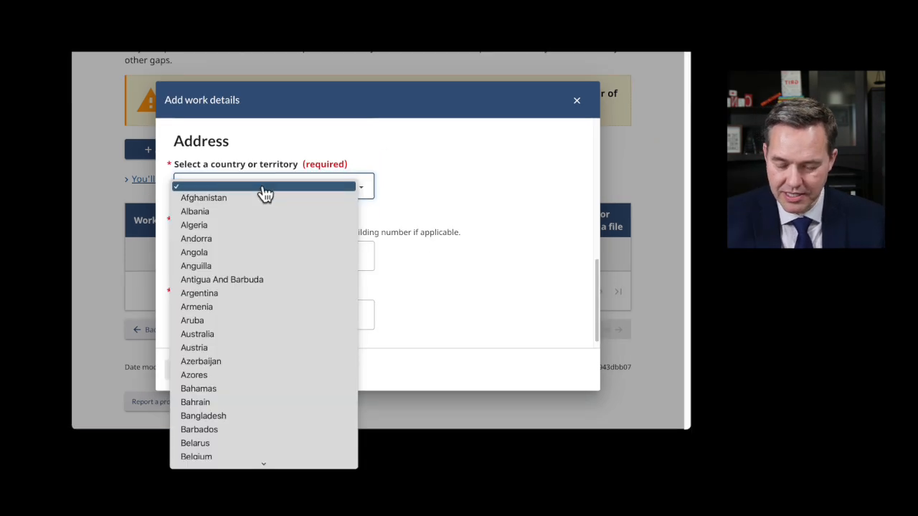
{"action": "scroll", "coordinate": [252, 208], "scroll_direction": "down", "scroll_amount": 20}
{"action": "scroll", "coordinate": [218, 423], "scroll_direction": "down", "scroll_amount": 2}
{"action": "left_click", "coordinate": [185, 369]}
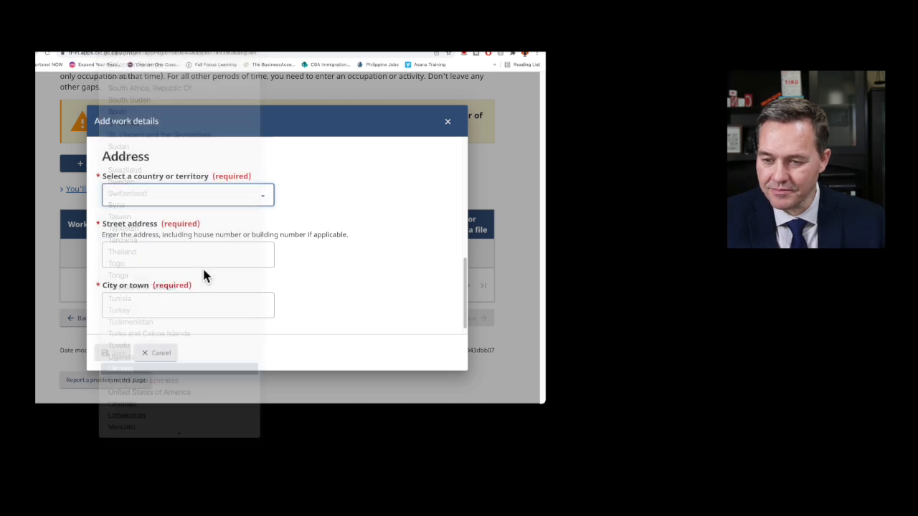
{"action": "left_click", "coordinate": [150, 260]}
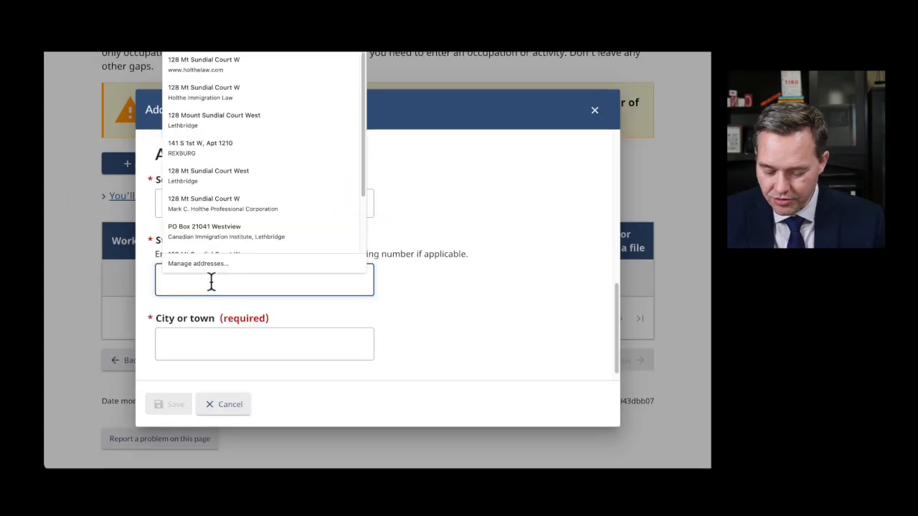
{"action": "type", "text": "456 "}
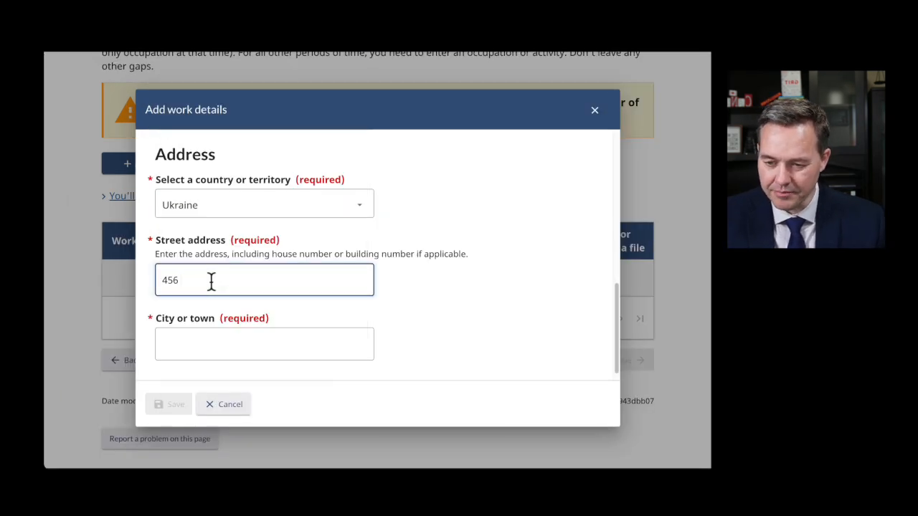
{"action": "type", "text": "President Street"}
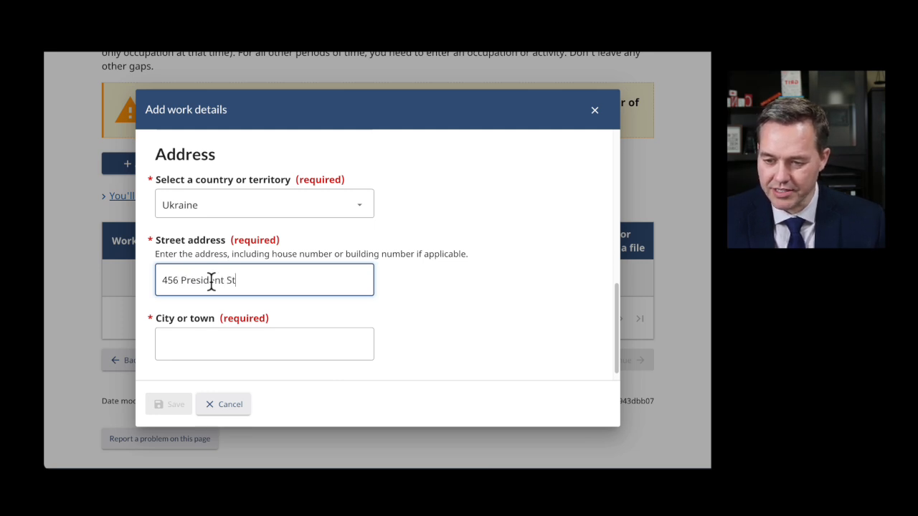
{"action": "key", "text": "Tab"}
{"action": "type", "text": "Kive"}
{"action": "key", "text": "BackSpace"}
{"action": "key", "text": "BackSpace"}
{"action": "type", "text": "ev"}
{"action": "left_click", "coordinate": [176, 403]}
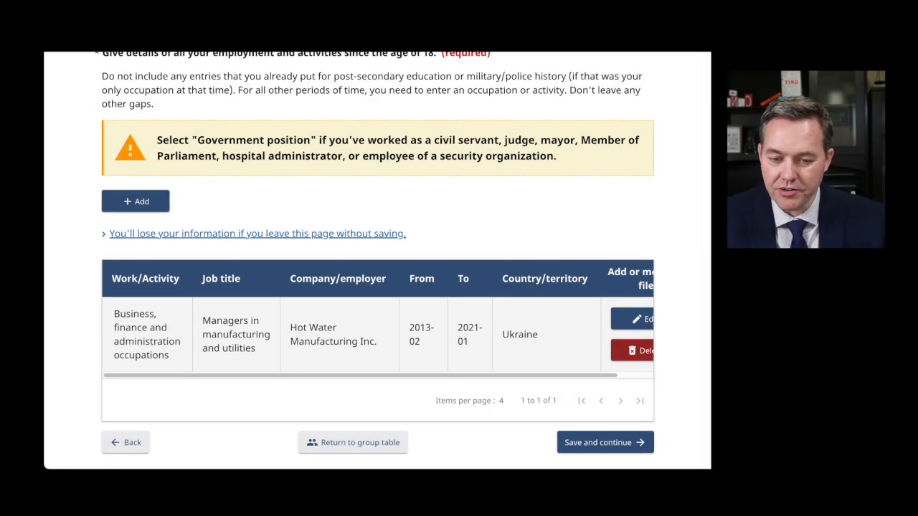
- Add a new ongoing Unemployed activity starting January 2021
{"action": "left_click_drag", "start_coordinate": [457, 327], "coordinate": [463, 350]}
{"action": "left_click", "coordinate": [145, 205]}
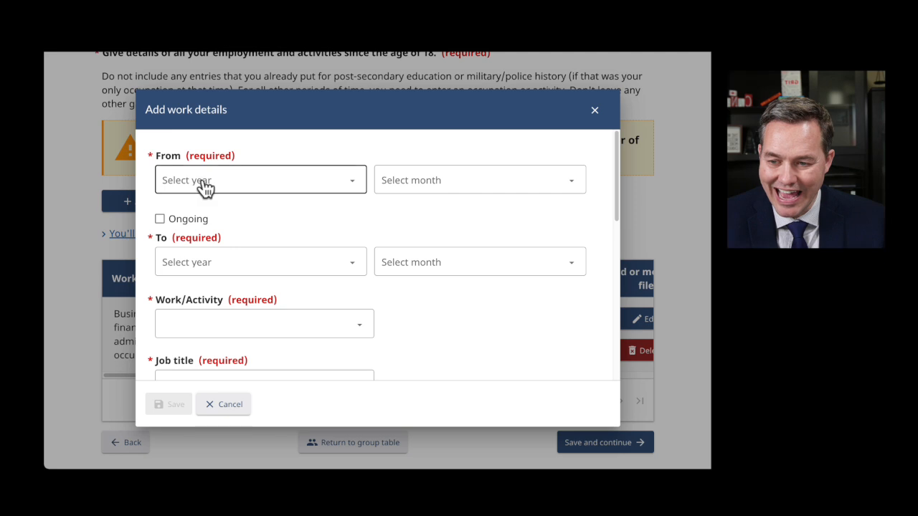
{"action": "left_click", "coordinate": [205, 188]}
{"action": "left_click", "coordinate": [215, 189]}
{"action": "left_click", "coordinate": [407, 165]}
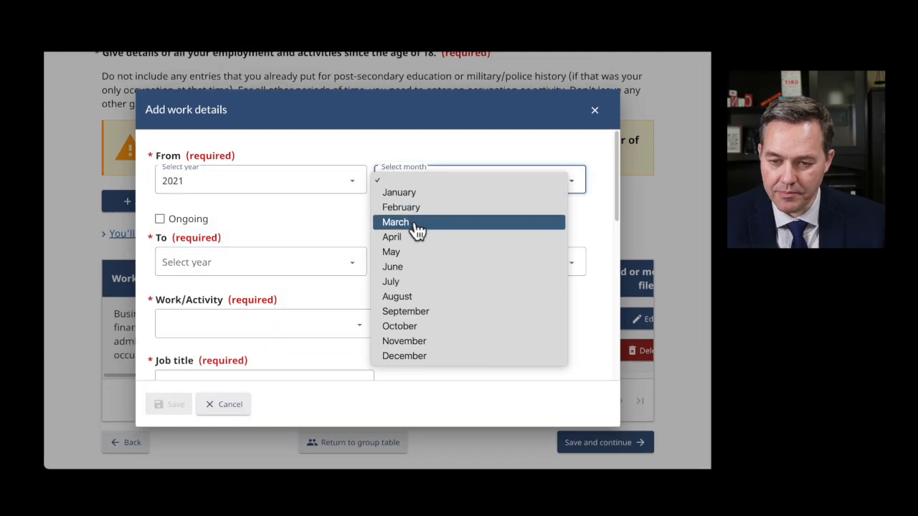
{"action": "left_click", "coordinate": [421, 195]}
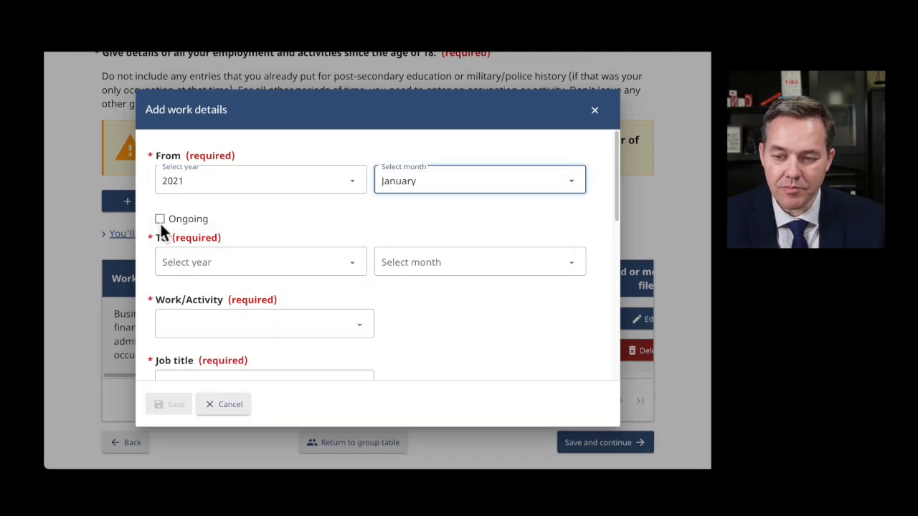
{"action": "left_click", "coordinate": [159, 220]}
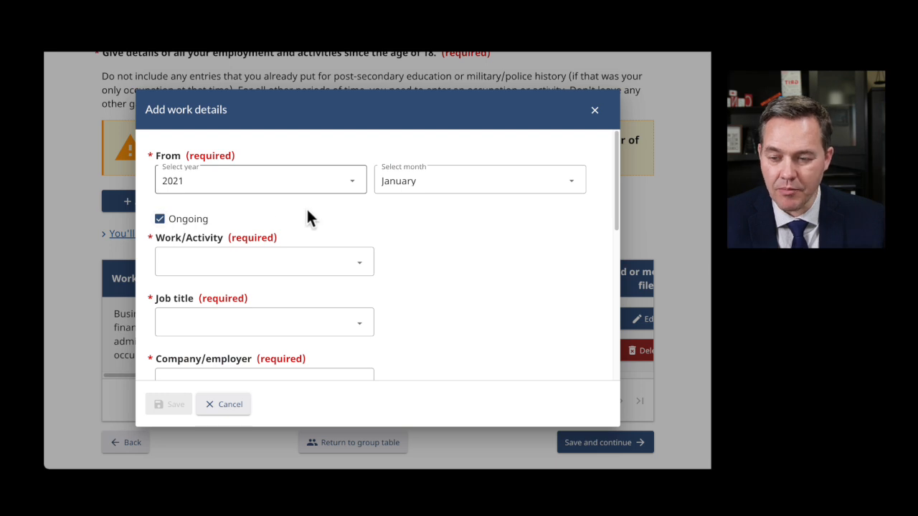
{"action": "left_click", "coordinate": [264, 262]}
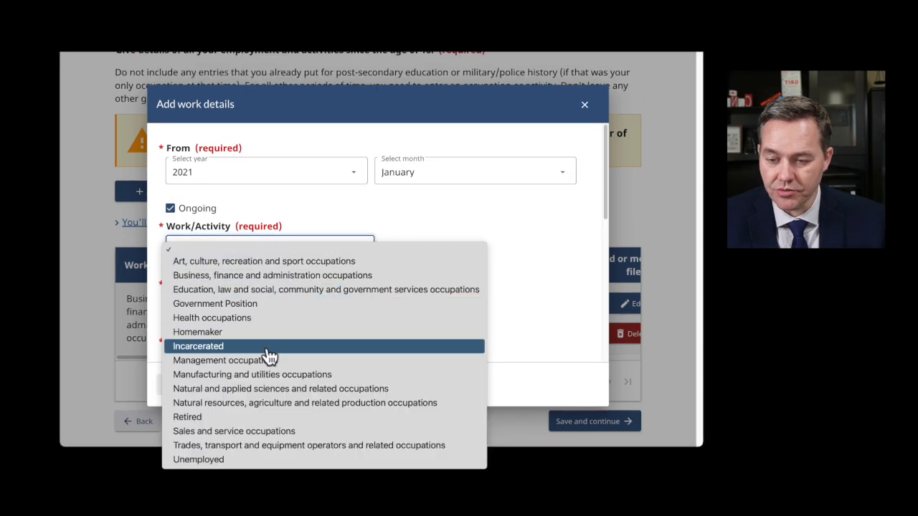
{"action": "left_click", "coordinate": [243, 458]}
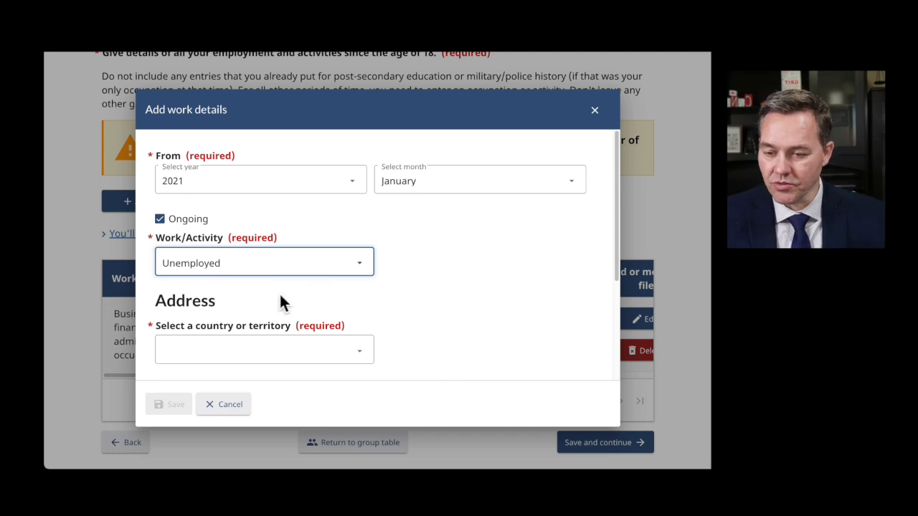
- Give the Unemployed entry the address 456 Main Street, Kiev, Ukraine, and save it
{"action": "scroll", "coordinate": [281, 301], "scroll_direction": "down", "scroll_amount": 2}
{"action": "left_click", "coordinate": [256, 221]}
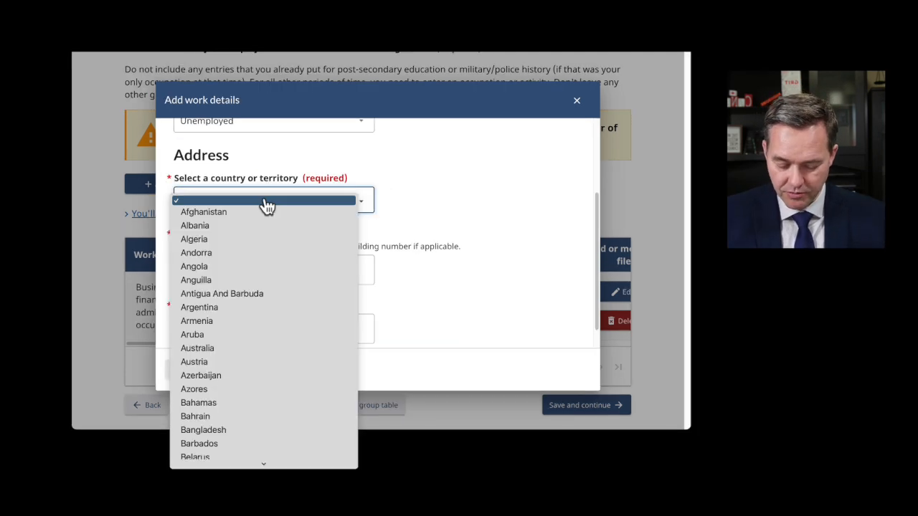
{"action": "scroll", "coordinate": [269, 445], "scroll_direction": "down", "scroll_amount": 15}
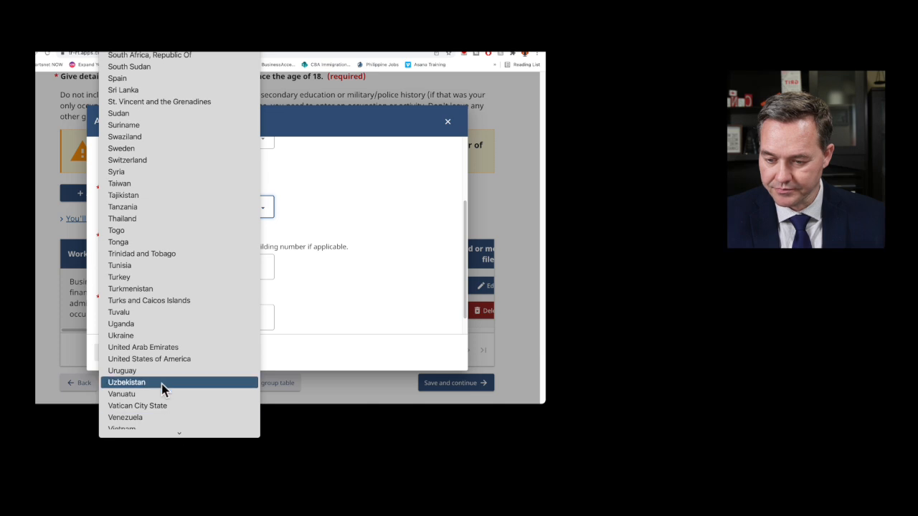
{"action": "left_click", "coordinate": [137, 335]}
{"action": "left_click", "coordinate": [167, 264]}
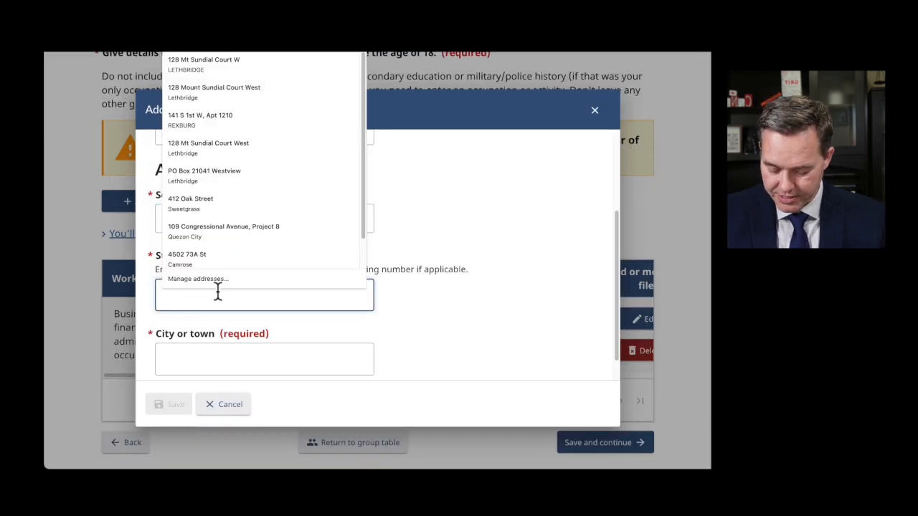
{"action": "type", "text": "456"}
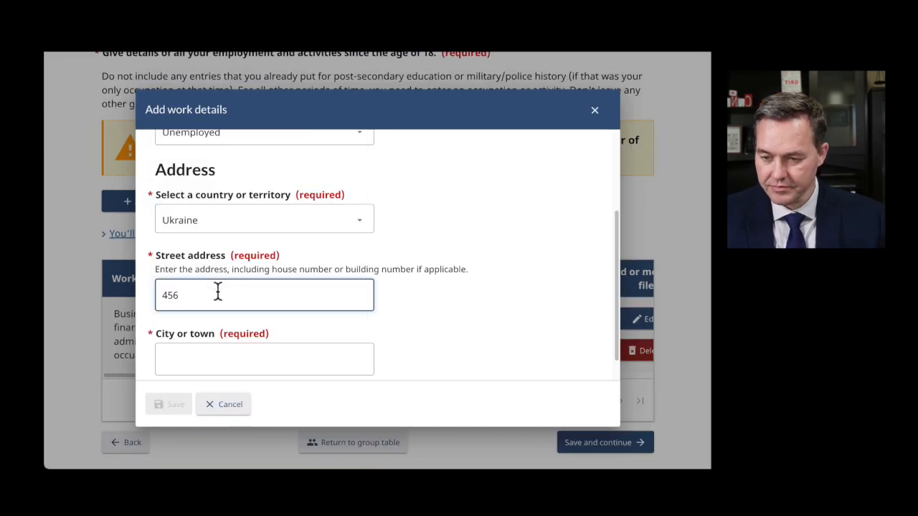
{"action": "type", "text": " Main Stree"}
{"action": "key", "text": "Tab"}
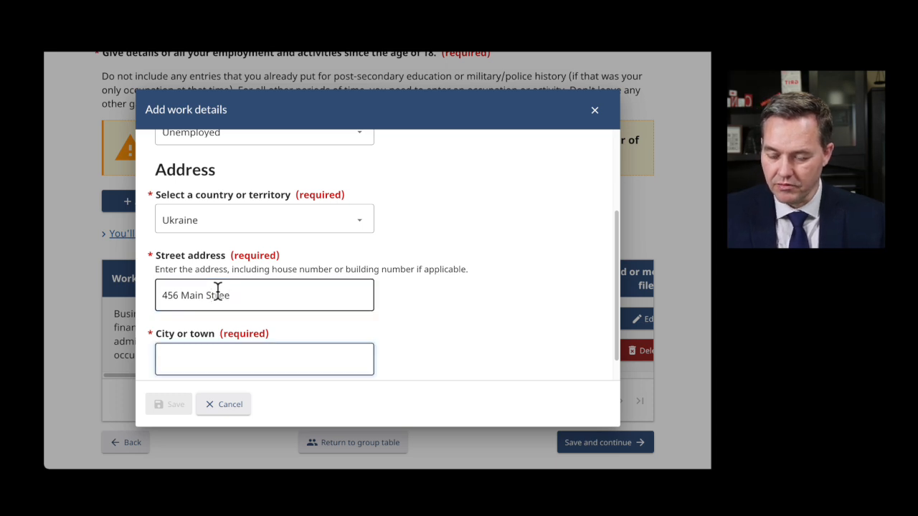
{"action": "left_click", "coordinate": [238, 296]}
{"action": "type", "text": "t"}
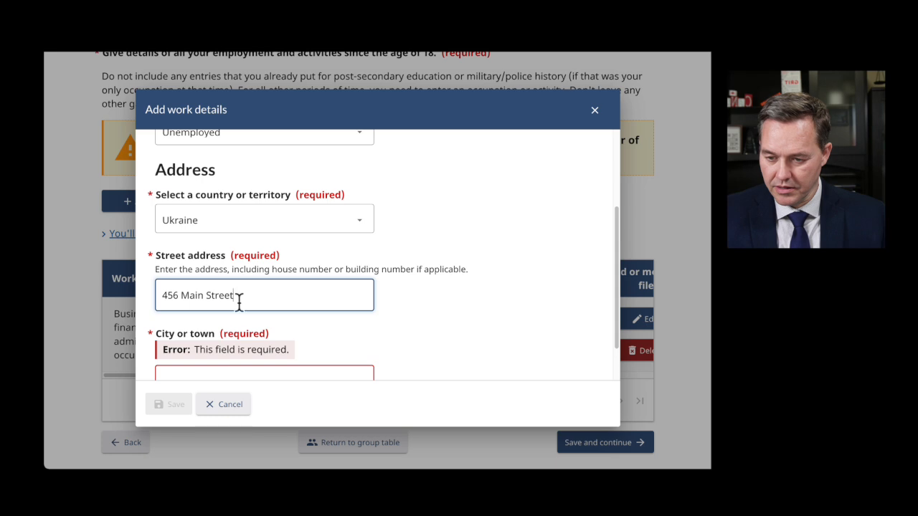
{"action": "left_click", "coordinate": [239, 373]}
{"action": "type", "text": "Kiev"}
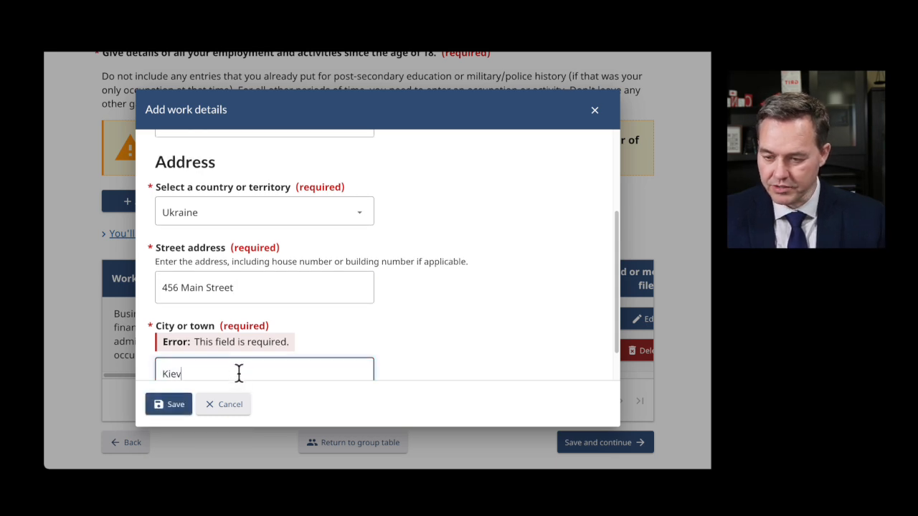
{"action": "left_click", "coordinate": [415, 335]}
{"action": "scroll", "coordinate": [415, 335], "scroll_direction": "down", "scroll_amount": 1}
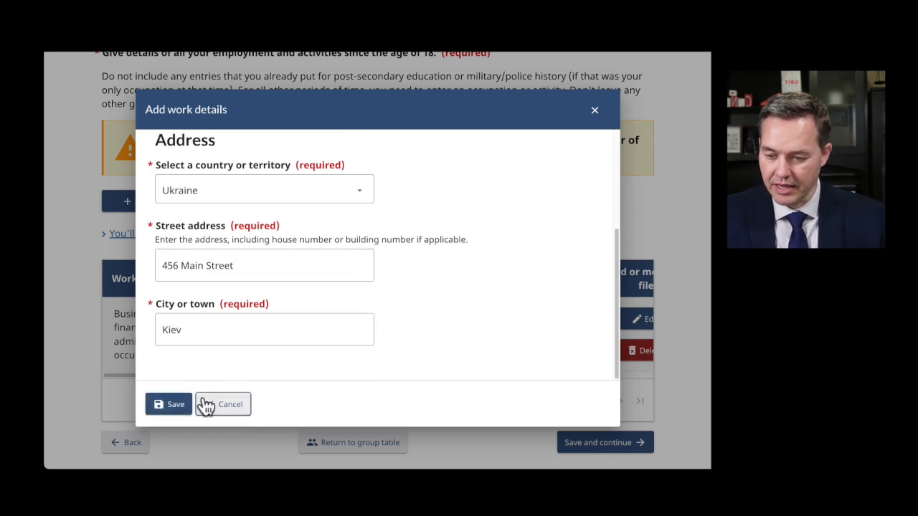
{"action": "left_click", "coordinate": [180, 408]}
- Confirm the two entries' dates leave no gap, then save the employment history and continue
{"action": "scroll", "coordinate": [418, 339], "scroll_direction": "down", "scroll_amount": 3}
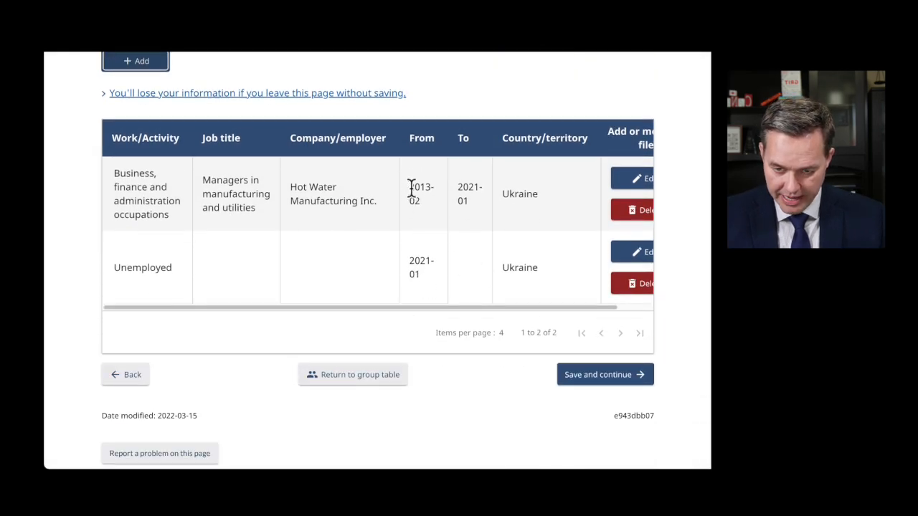
{"action": "left_click_drag", "start_coordinate": [410, 185], "coordinate": [472, 268]}
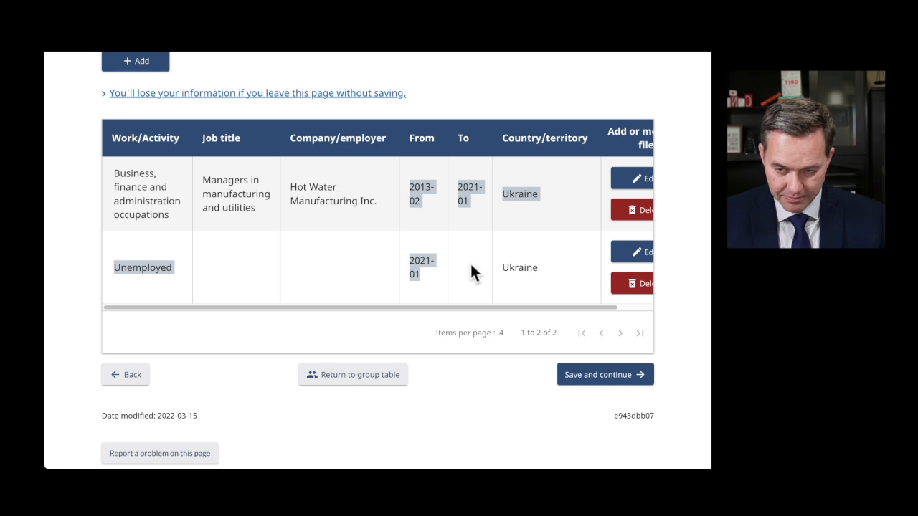
{"action": "left_click", "coordinate": [432, 202]}
{"action": "left_click", "coordinate": [588, 378]}
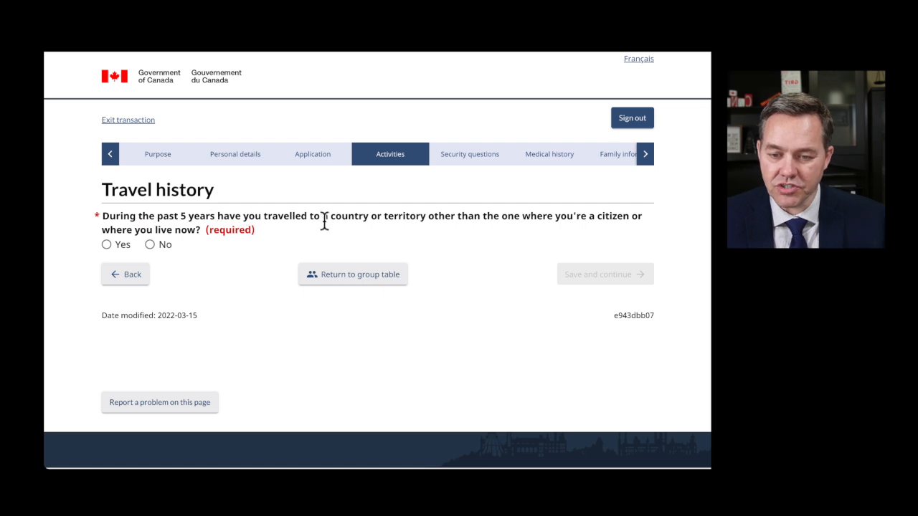
- Answer Yes to having travelled to another country in the past 5 years, changing from No
{"action": "left_click_drag", "start_coordinate": [429, 217], "coordinate": [630, 217]}
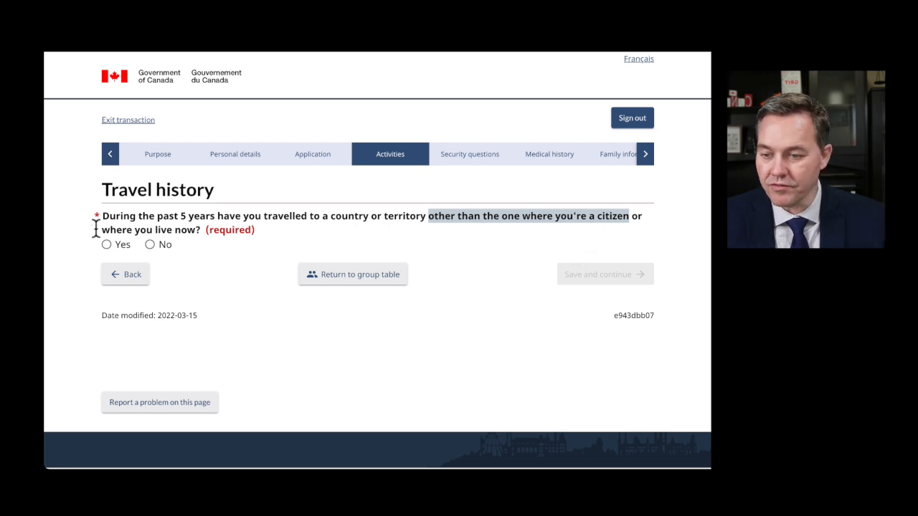
{"action": "left_click_drag", "start_coordinate": [103, 228], "coordinate": [202, 231]}
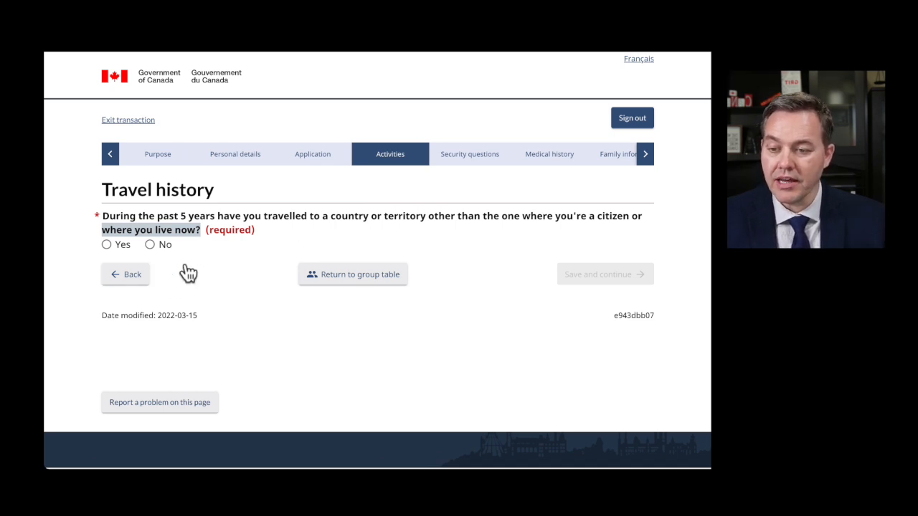
{"action": "left_click", "coordinate": [151, 244]}
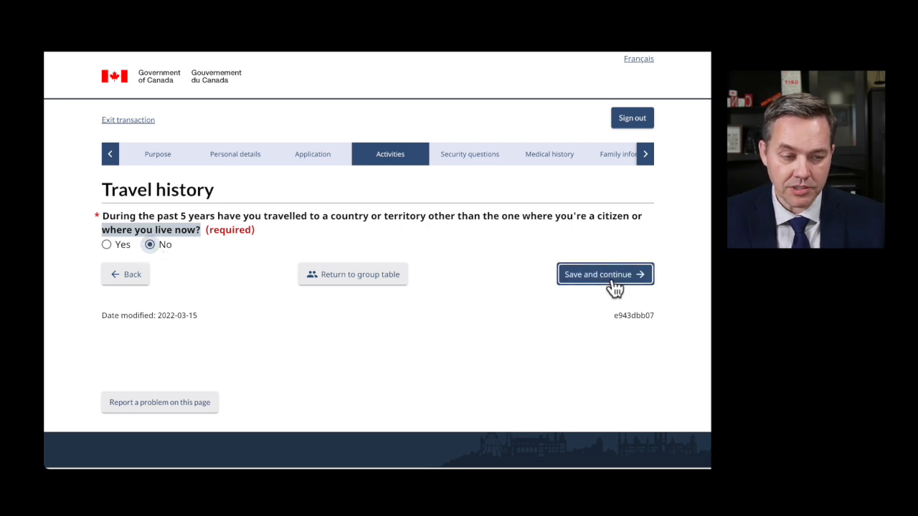
{"action": "left_click", "coordinate": [108, 246]}
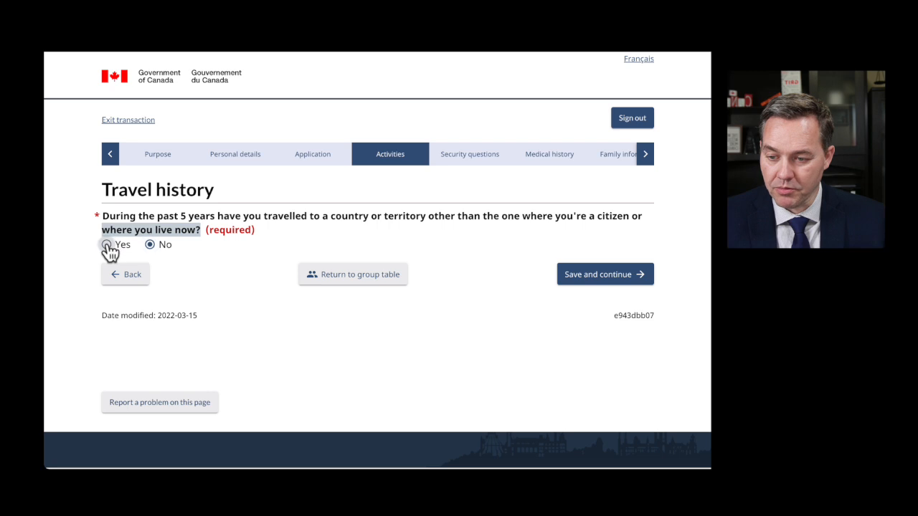
- Open the Add new travel record dialog under 'Tell us more about your travels'
{"action": "scroll", "coordinate": [244, 272], "scroll_direction": "down", "scroll_amount": 1}
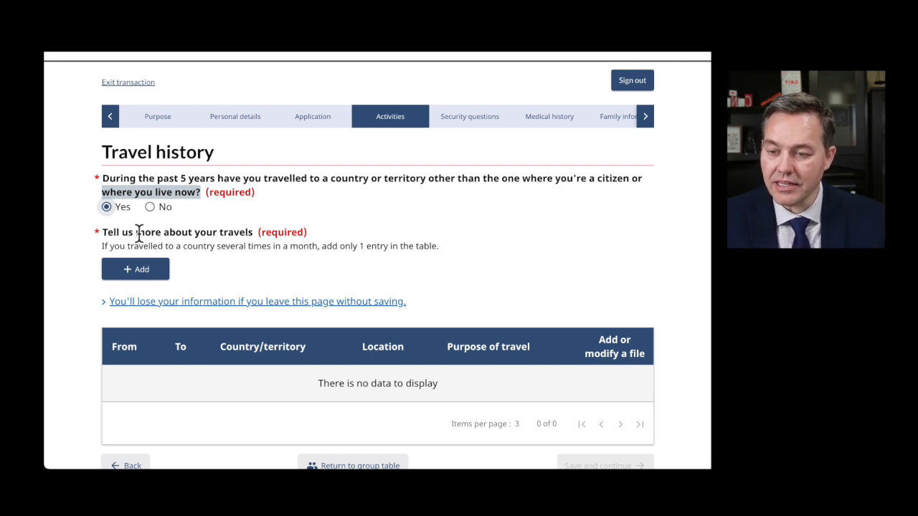
{"action": "left_click", "coordinate": [147, 276]}
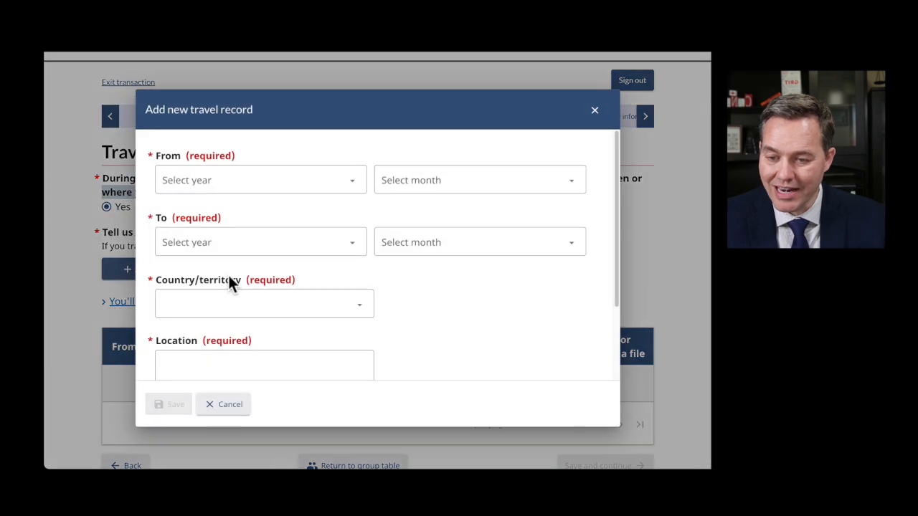
- Set the trip dates from June 2019 to July 2019
{"action": "left_click", "coordinate": [214, 186]}
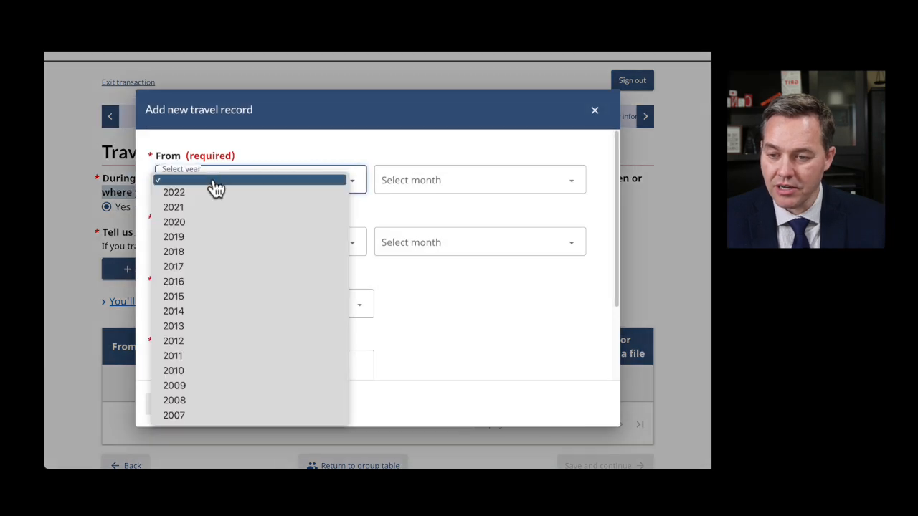
{"action": "left_click", "coordinate": [195, 239]}
{"action": "left_click", "coordinate": [416, 188]}
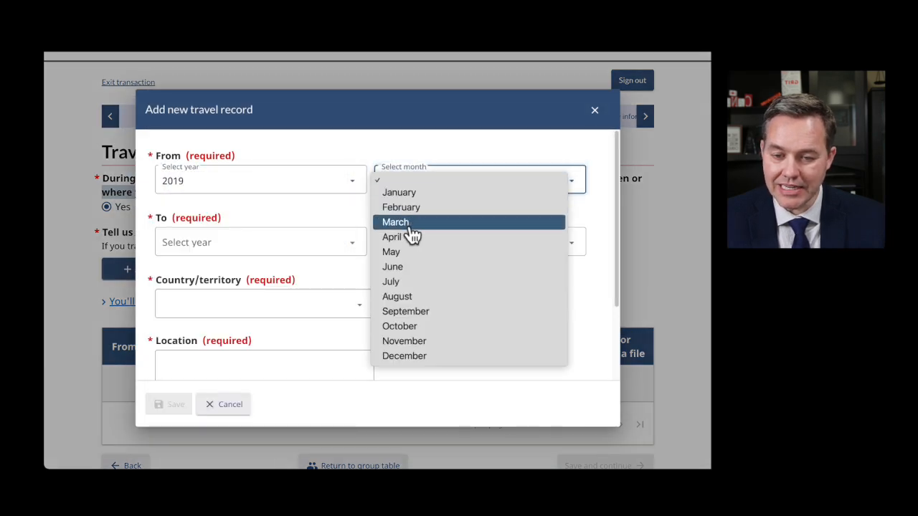
{"action": "left_click", "coordinate": [405, 269]}
{"action": "left_click", "coordinate": [221, 249]}
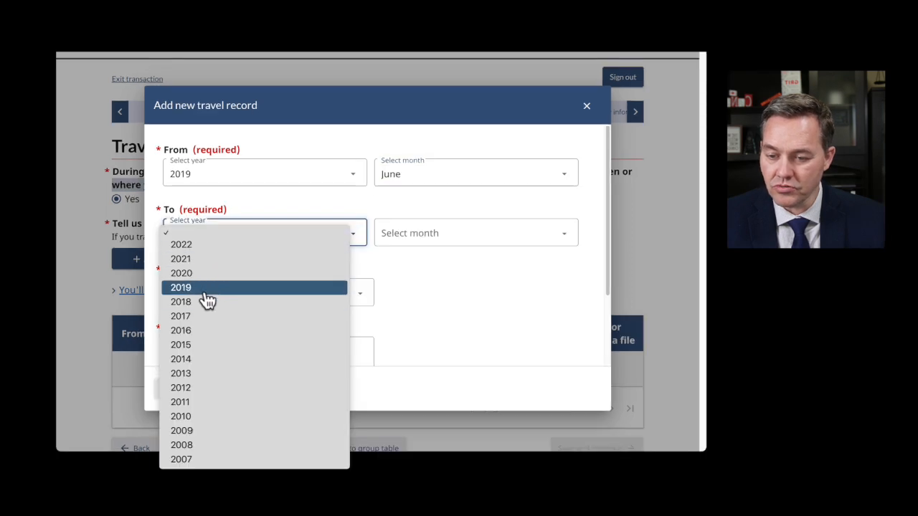
{"action": "left_click", "coordinate": [206, 295]}
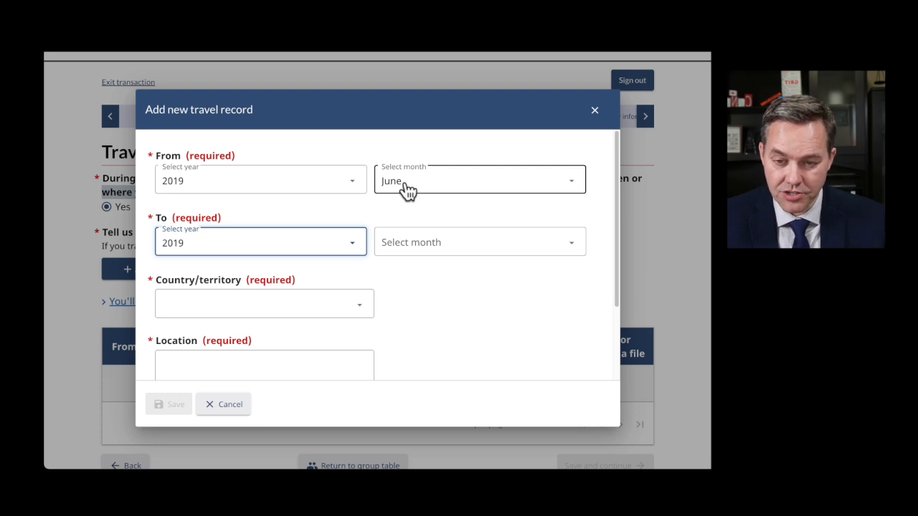
{"action": "left_click", "coordinate": [435, 249]}
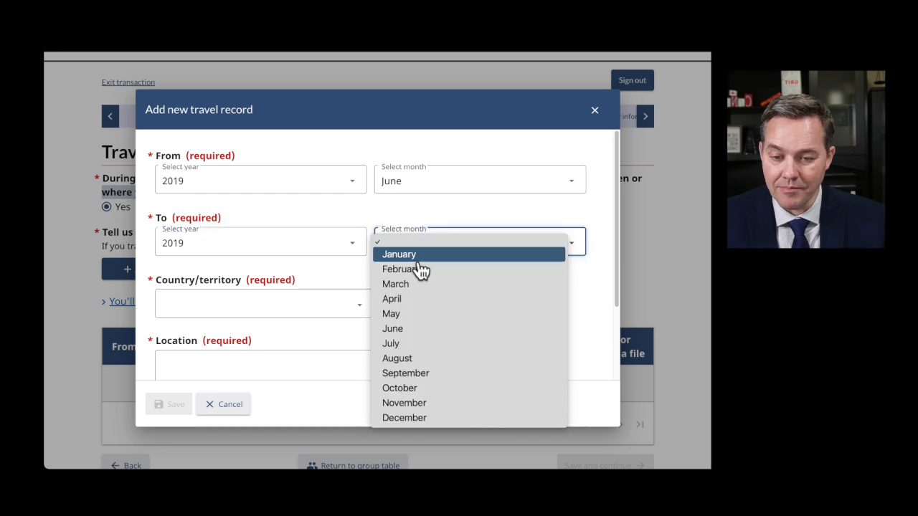
{"action": "left_click", "coordinate": [410, 350]}
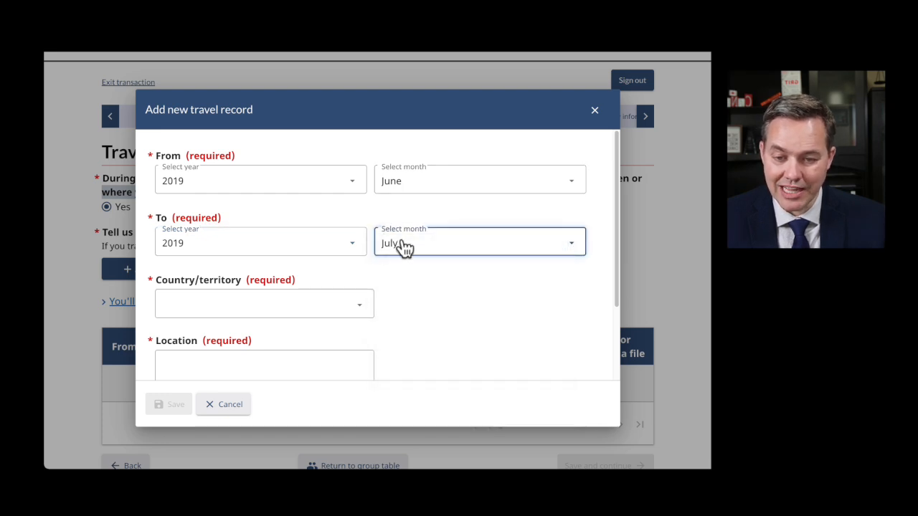
- Choose Portugal, enter Lisbon as the location and Holiday as the purpose, and save the record
{"action": "scroll", "coordinate": [401, 247], "scroll_direction": "down", "scroll_amount": 2}
{"action": "left_click", "coordinate": [279, 241]}
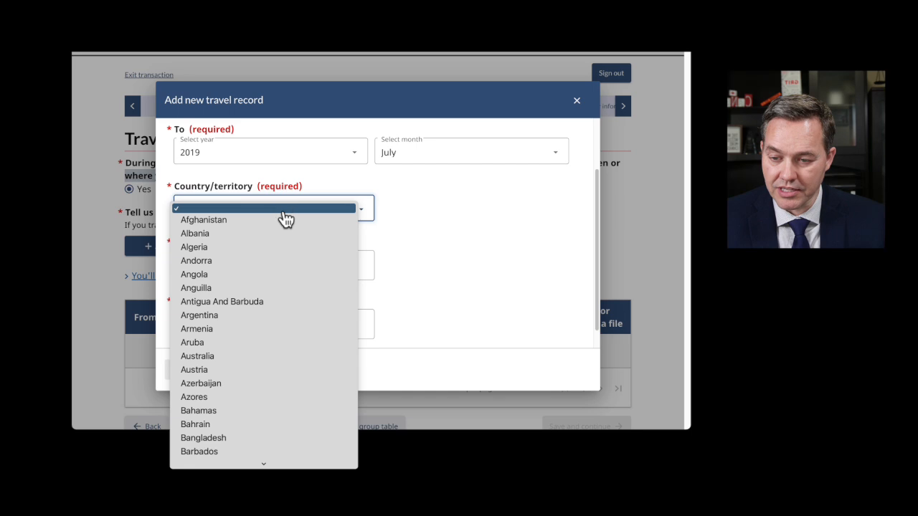
{"action": "key", "text": "p"}
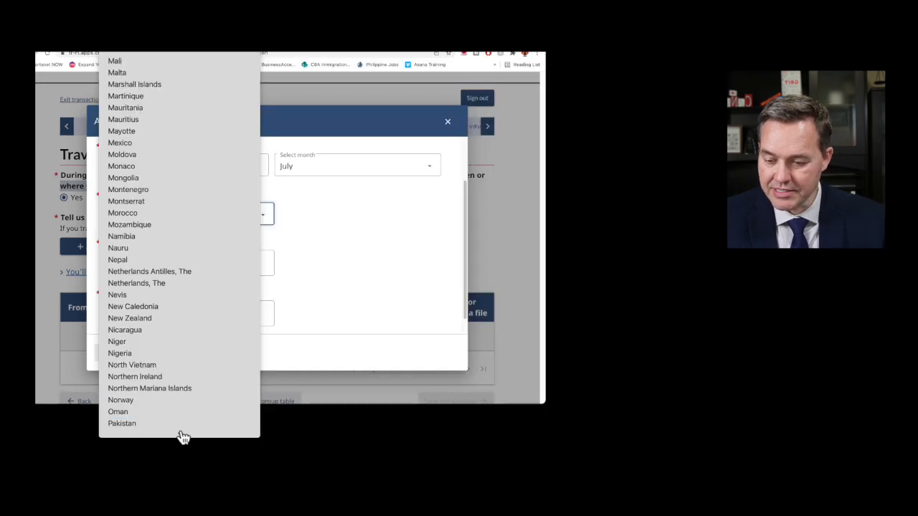
{"action": "mouse_move", "coordinate": [180, 434]}
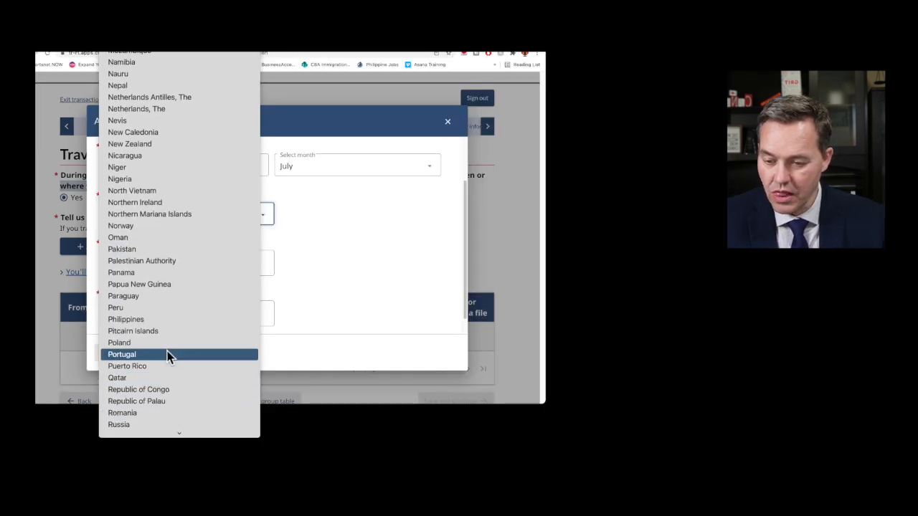
{"action": "left_click", "coordinate": [157, 353]}
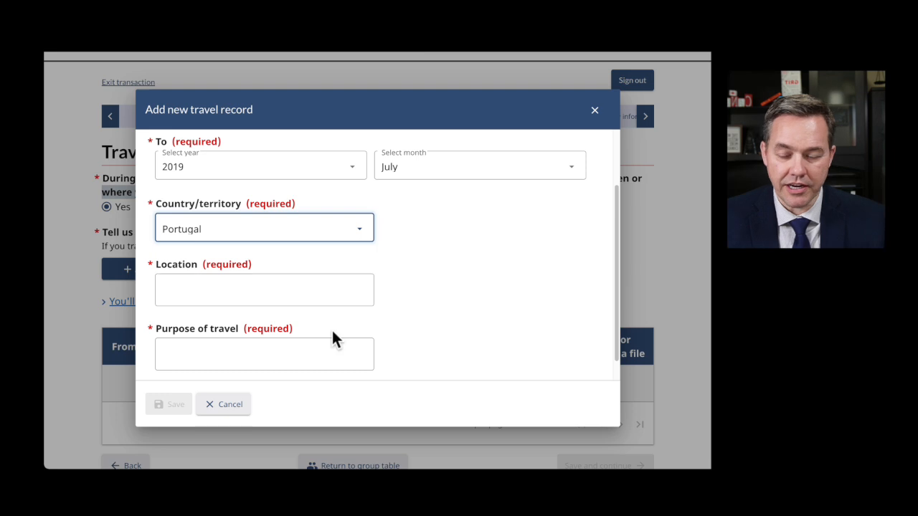
{"action": "scroll", "coordinate": [319, 346], "scroll_direction": "down", "scroll_amount": 1}
{"action": "left_click", "coordinate": [250, 266]}
{"action": "type", "text": "Lisbon"}
{"action": "key", "text": "BackSpace"}
{"action": "key", "text": "BackSpace"}
{"action": "type", "text": "on"}
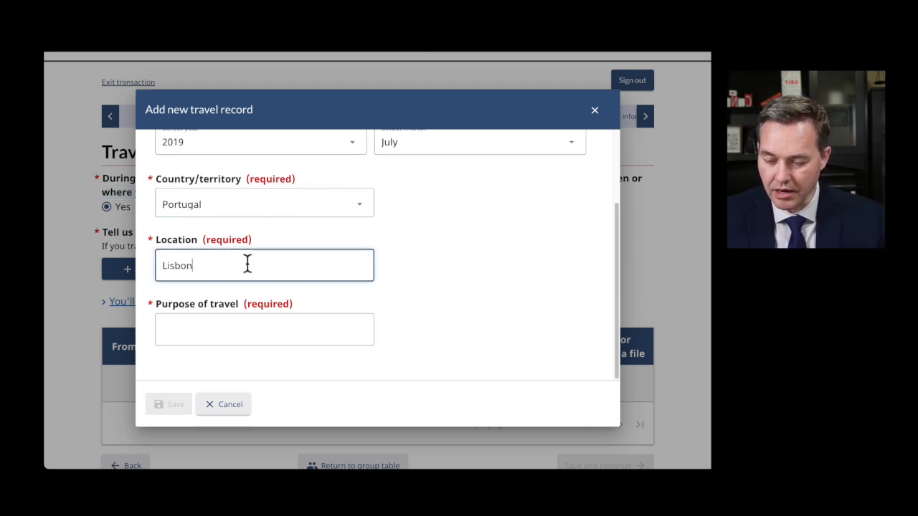
{"action": "left_click", "coordinate": [229, 326]}
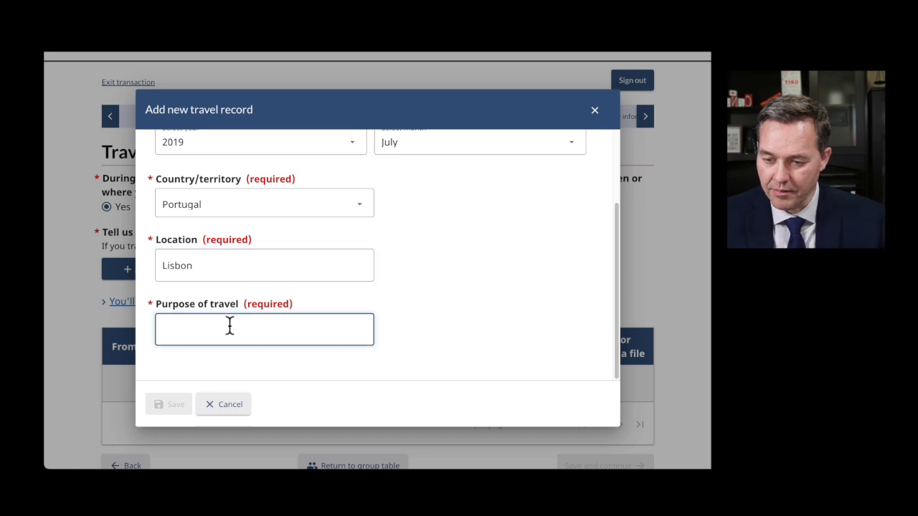
{"action": "type", "text": "Vacation"}
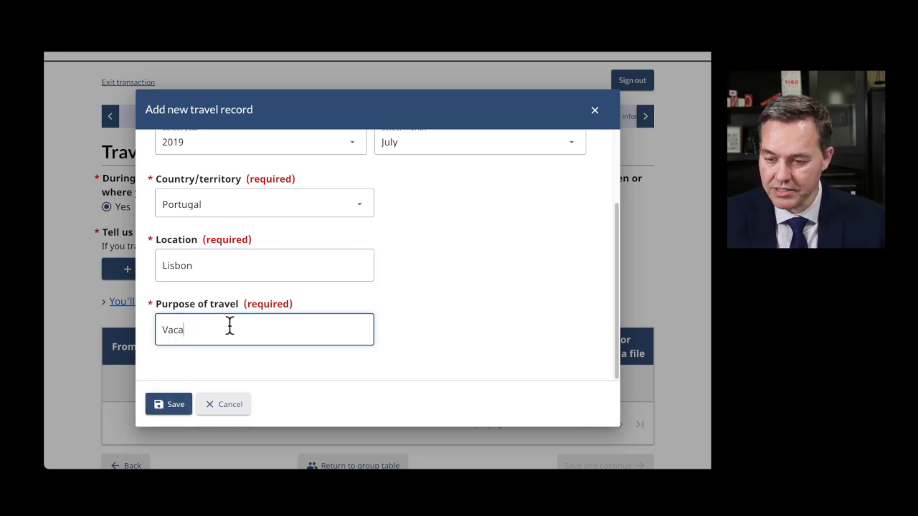
{"action": "key", "text": "BackSpace"}
{"action": "key", "text": "BackSpace"}
{"action": "key", "text": "BackSpace"}
{"action": "key", "text": "BackSpace"}
{"action": "key", "text": "BackSpace"}
{"action": "key", "text": "BackSpace"}
{"action": "key", "text": "BackSpace"}
{"action": "key", "text": "BackSpace"}
{"action": "type", "text": "Holiday"}
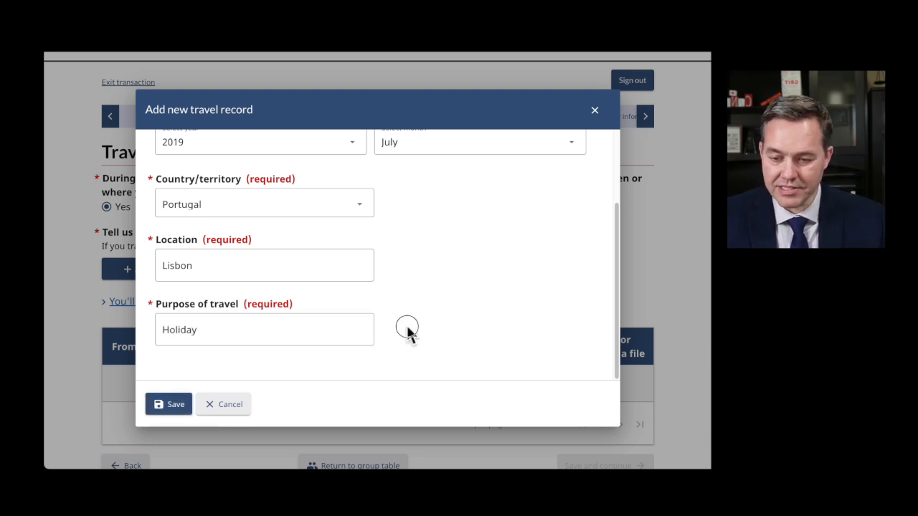
{"action": "left_click", "coordinate": [167, 407]}
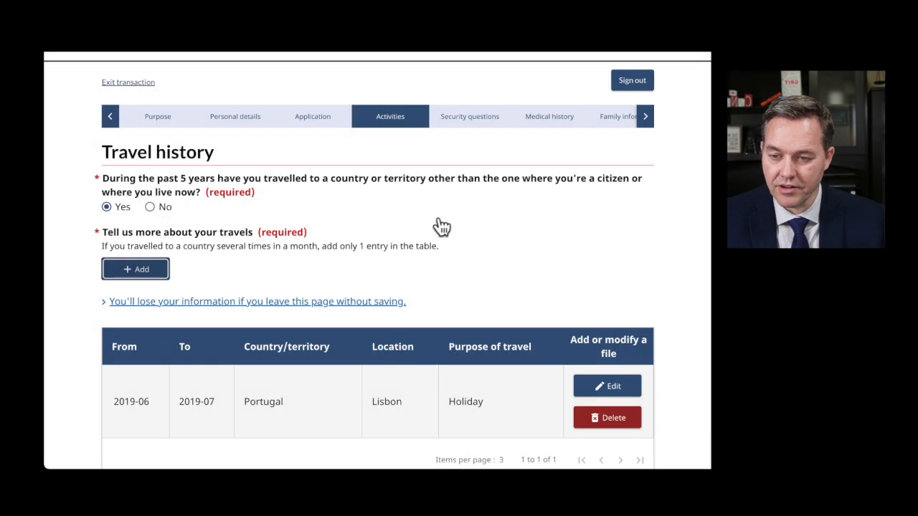
- Save the travel history with the Lisbon trip and continue to Travel history (continued)
{"action": "scroll", "coordinate": [434, 283], "scroll_direction": "down", "scroll_amount": 1}
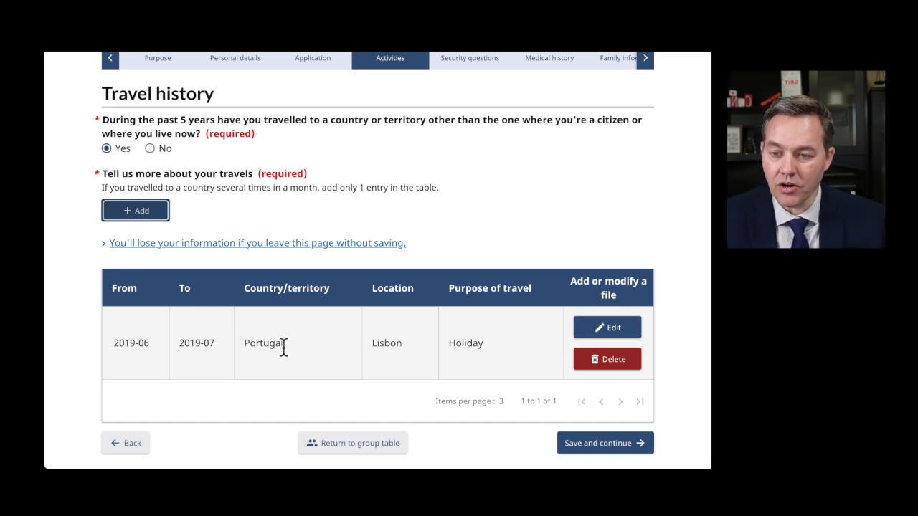
{"action": "left_click_drag", "start_coordinate": [157, 118], "coordinate": [374, 121]}
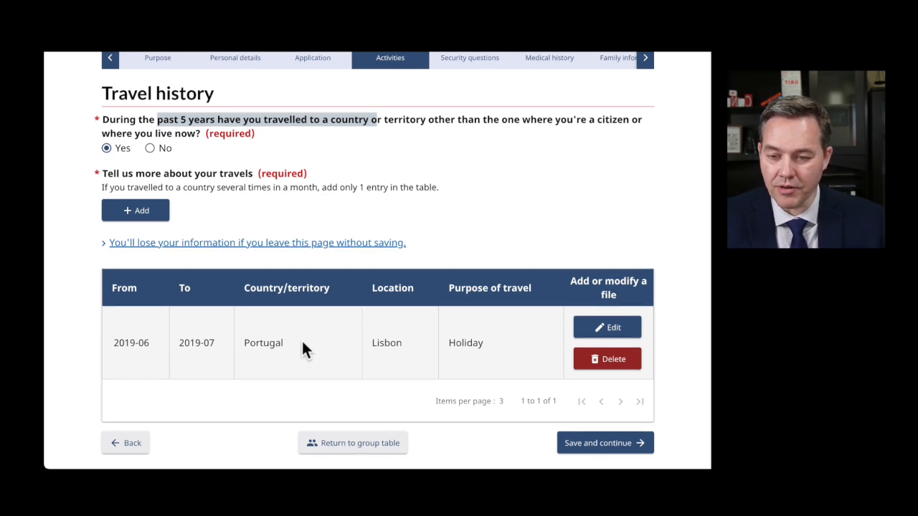
{"action": "scroll", "coordinate": [302, 344], "scroll_direction": "down", "scroll_amount": 1}
{"action": "scroll", "coordinate": [320, 328], "scroll_direction": "down", "scroll_amount": 3}
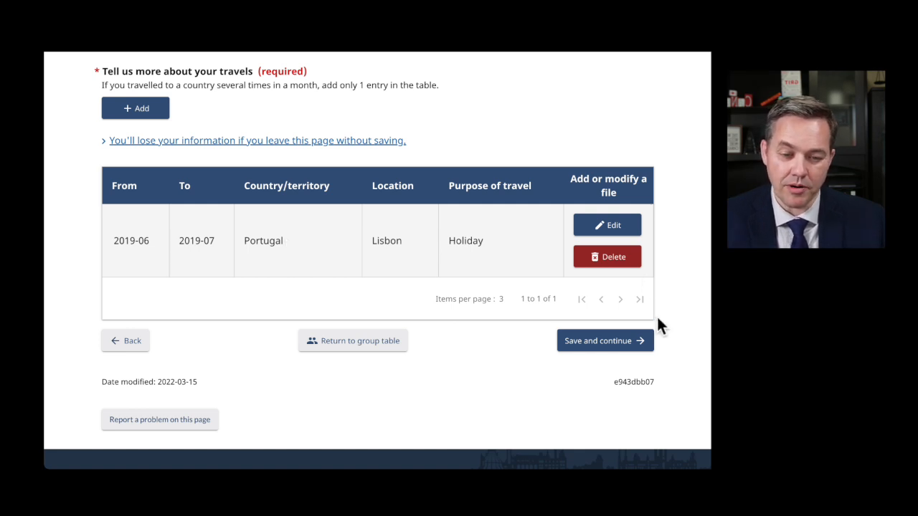
{"action": "left_click", "coordinate": [608, 342]}
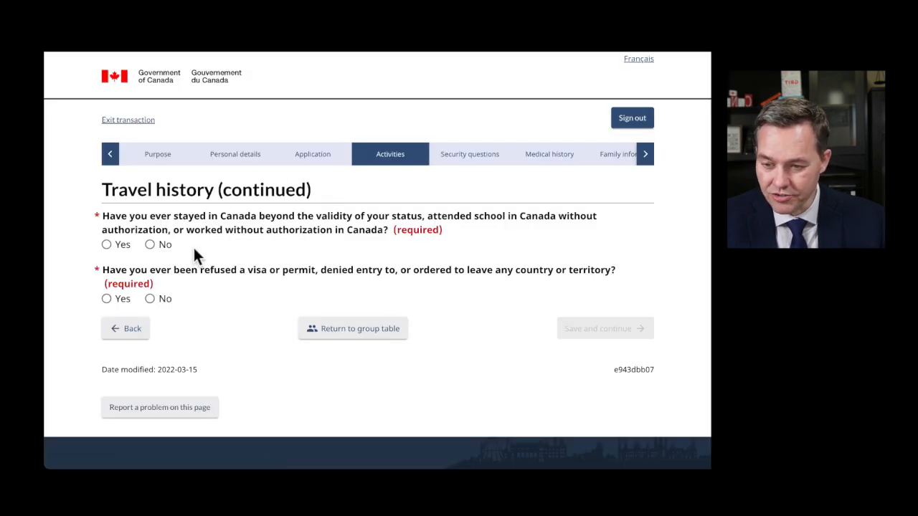
- Answer No to overstaying or unauthorized study/work in Canada, and Yes to a past visa refusal
{"action": "left_click_drag", "start_coordinate": [134, 216], "coordinate": [375, 243]}
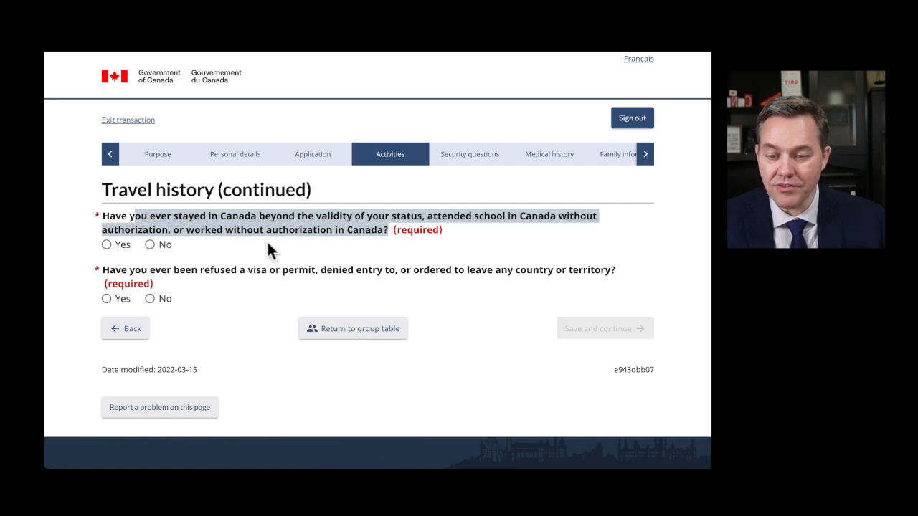
{"action": "left_click", "coordinate": [230, 244]}
{"action": "left_click", "coordinate": [152, 244]}
{"action": "scroll", "coordinate": [237, 289], "scroll_direction": "down", "scroll_amount": 1}
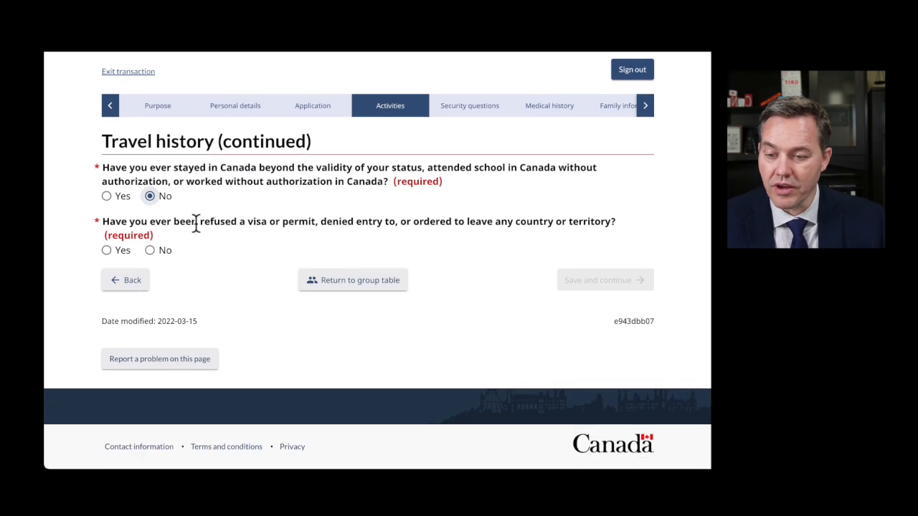
{"action": "left_click_drag", "start_coordinate": [273, 221], "coordinate": [615, 221]}
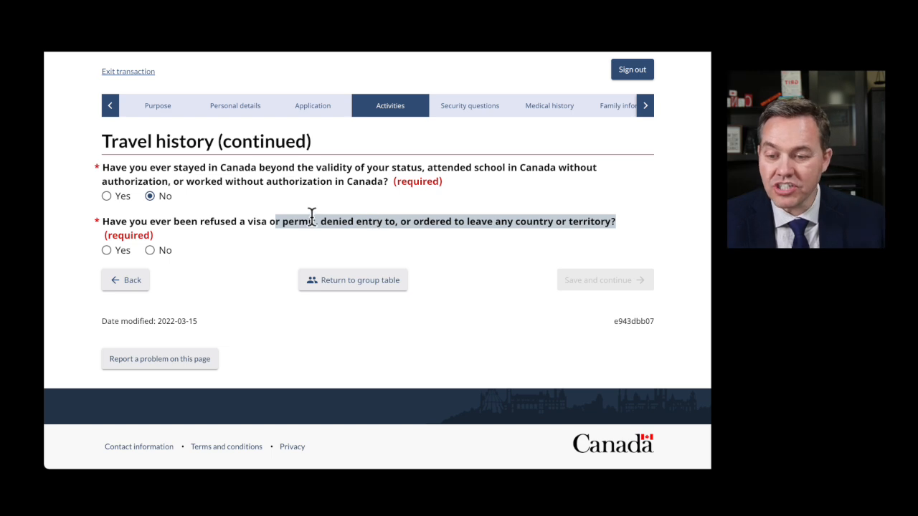
{"action": "left_click", "coordinate": [201, 223]}
{"action": "left_click_drag", "start_coordinate": [201, 222], "coordinate": [616, 222]}
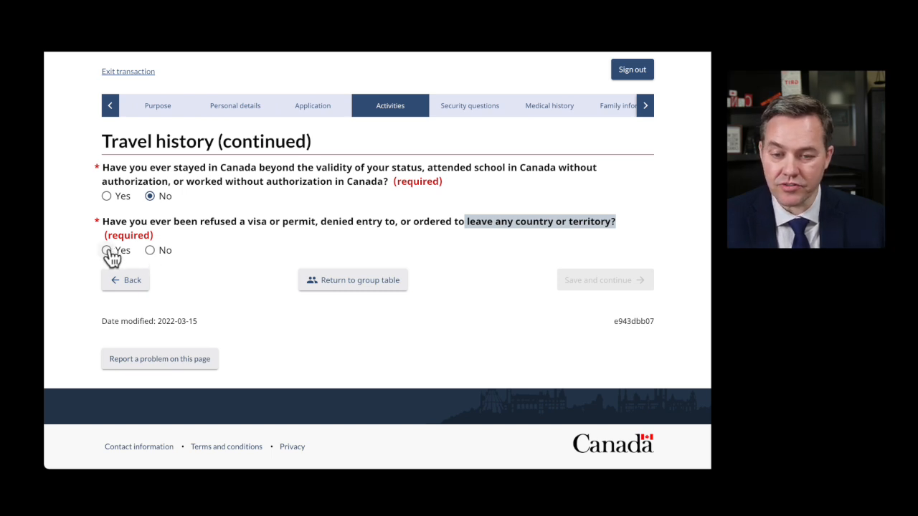
{"action": "left_click", "coordinate": [107, 251]}
- Begin the refusal details describing a 2019 study permit refusal and a 2020 reapplication
{"action": "left_click_drag", "start_coordinate": [155, 275], "coordinate": [706, 273]}
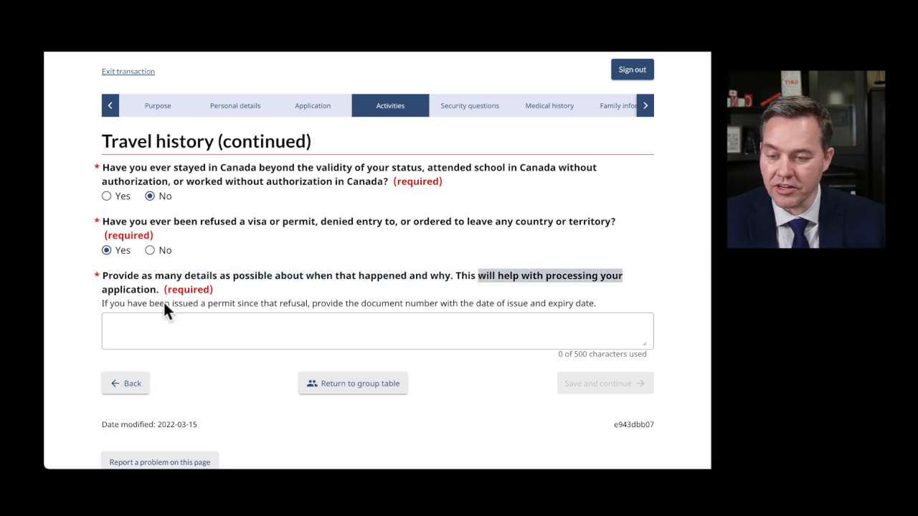
{"action": "scroll", "coordinate": [169, 328], "scroll_direction": "down", "scroll_amount": 1}
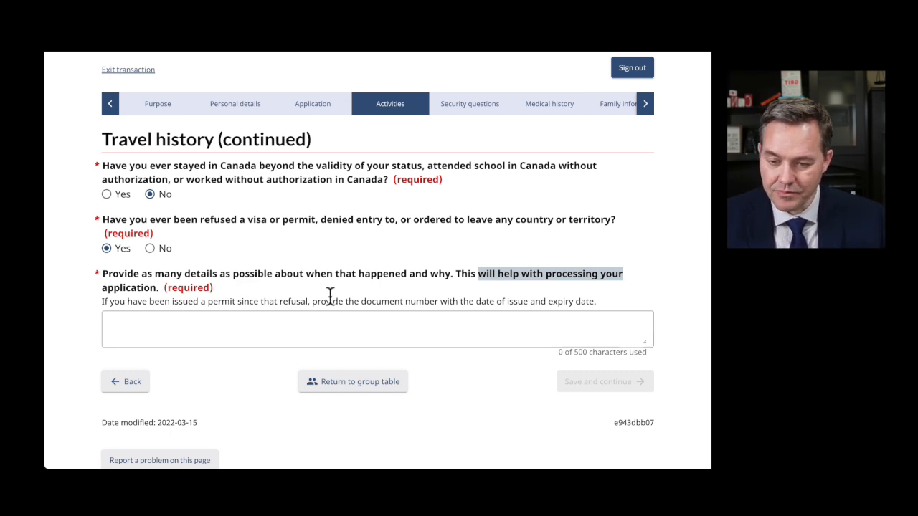
{"action": "left_click_drag", "start_coordinate": [192, 301], "coordinate": [371, 334]}
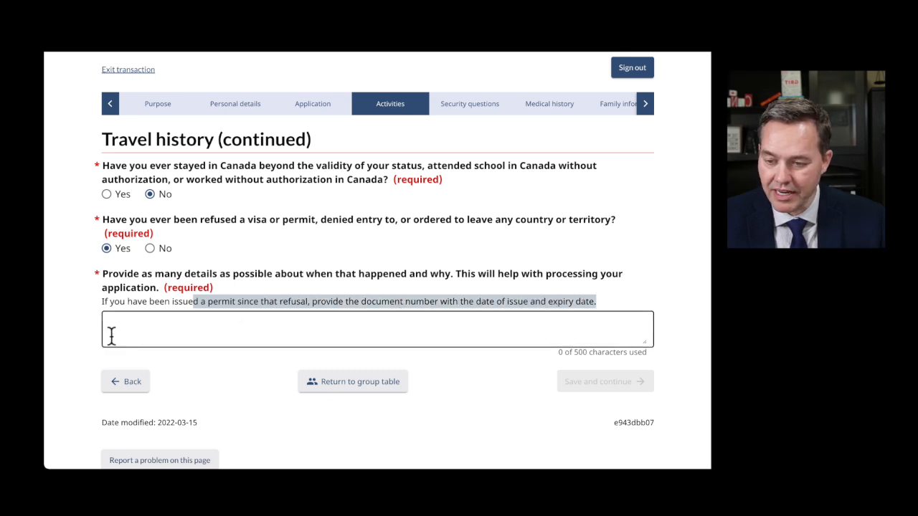
{"action": "left_click", "coordinate": [152, 323]}
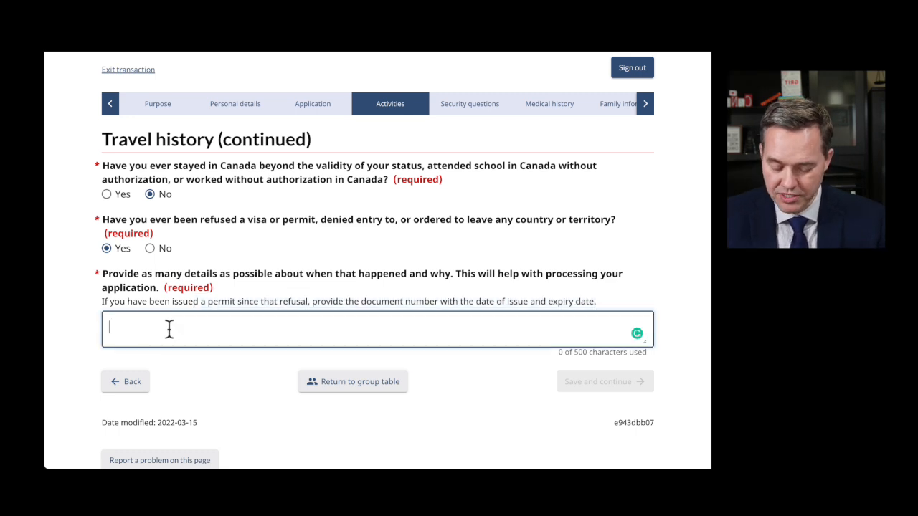
{"action": "type", "text": "In 20"}
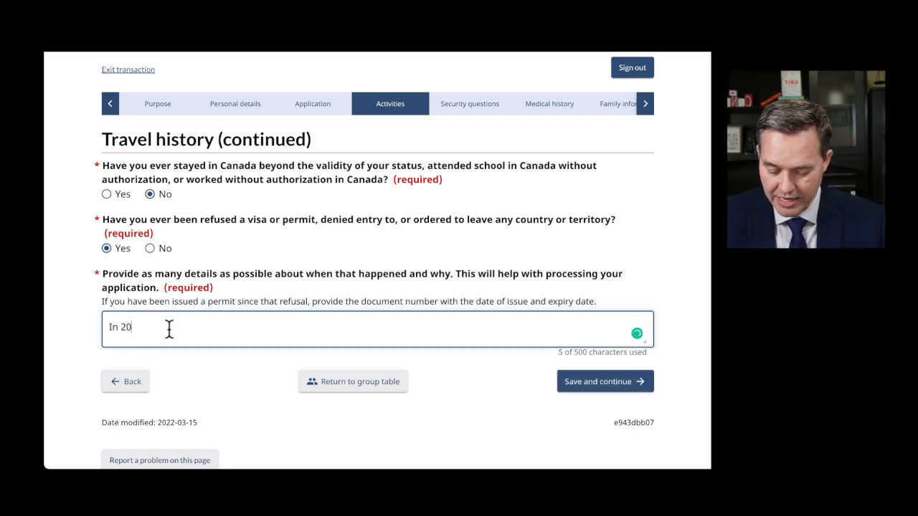
{"action": "type", "text": "19 I was a"}
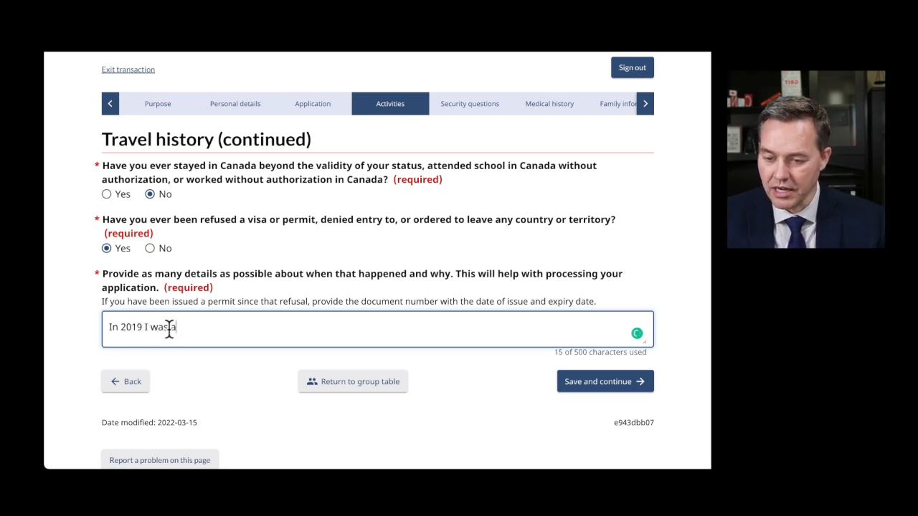
{"action": "key", "text": "BackSpace"}
{"action": "type", "text": "refused a study permit to Canada."}
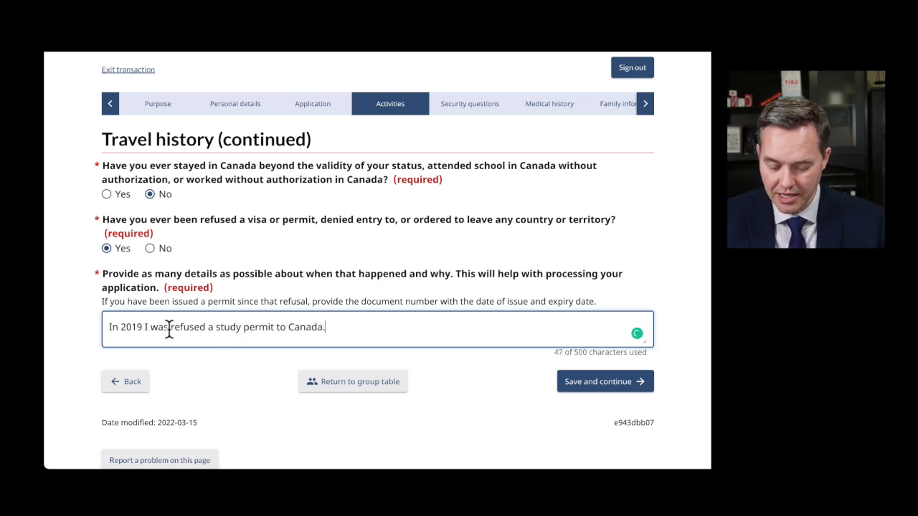
{"action": "type", "text": " In "}
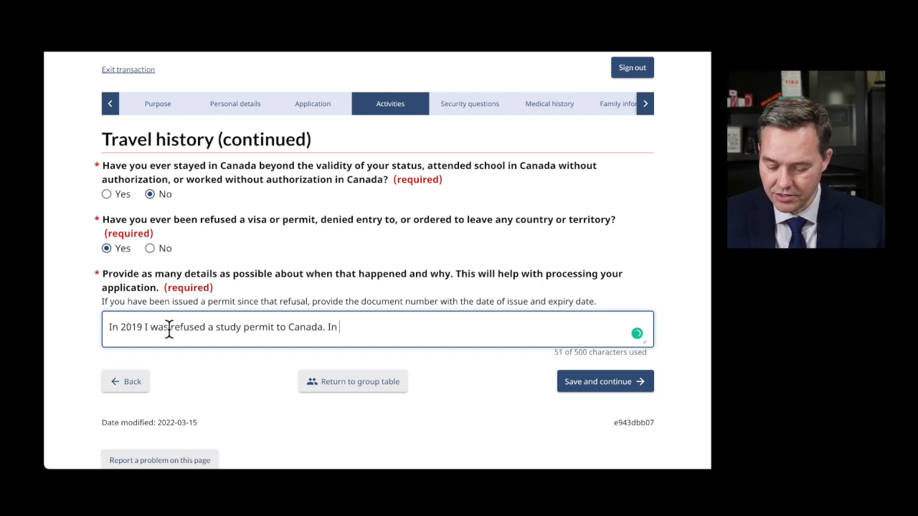
{"action": "type", "text": "2020, I reap"}
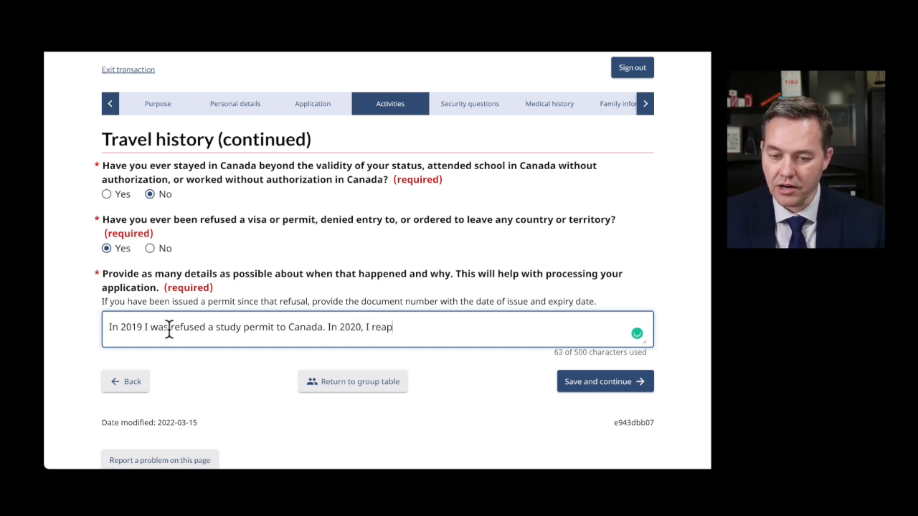
{"action": "type", "text": "plied and my "}
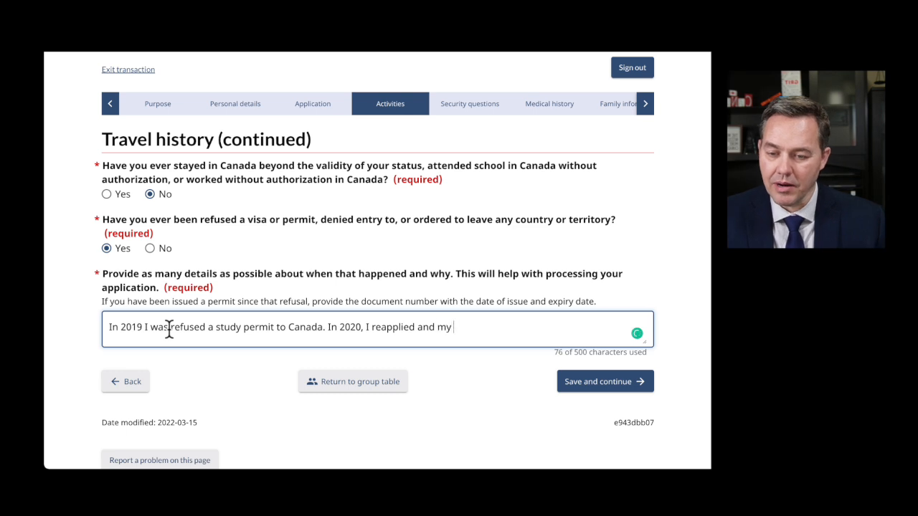
{"action": "type", "text": "study permit"}
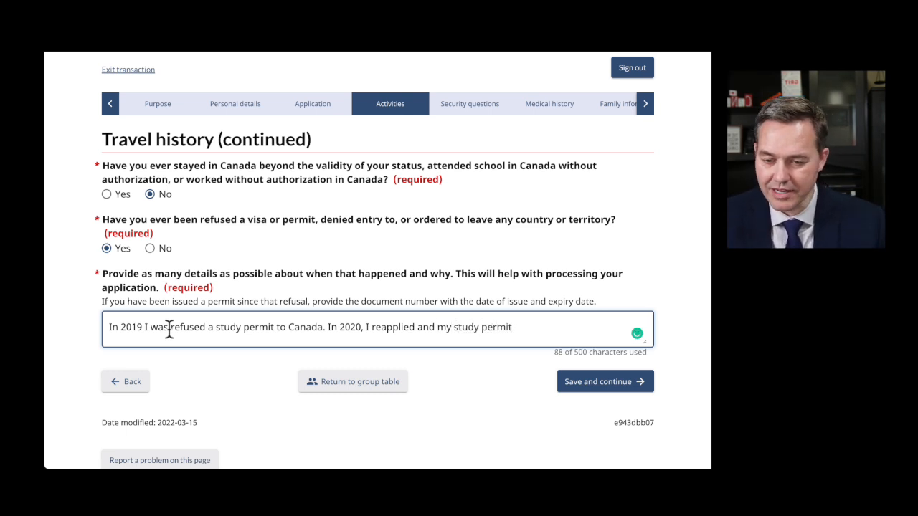
- Change Canada to 'the UK' and add that it was approved January 1, 2020, with the document number
{"action": "double_click", "coordinate": [301, 327]}
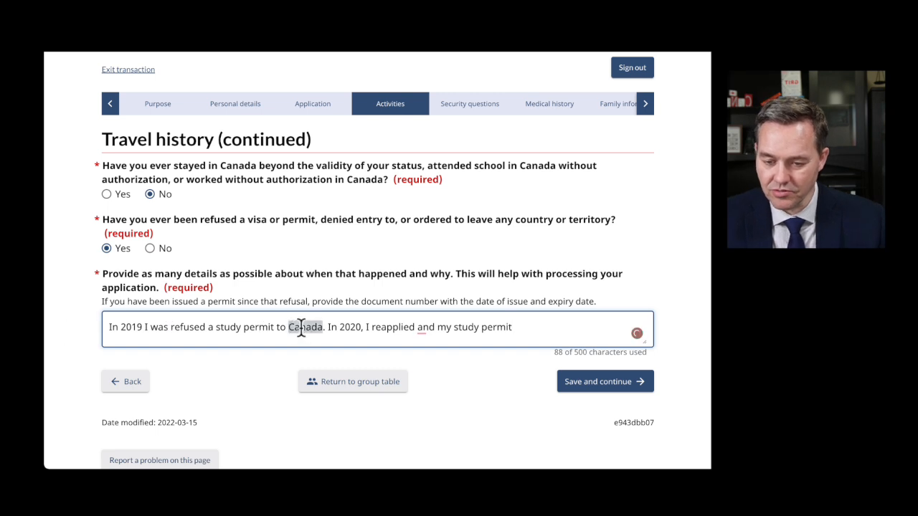
{"action": "type", "text": "Uk"}
{"action": "key", "text": "BackSpace"}
{"action": "type", "text": "K"}
{"action": "key", "text": "Left"}
{"action": "key", "text": "Left"}
{"action": "type", "text": "the"}
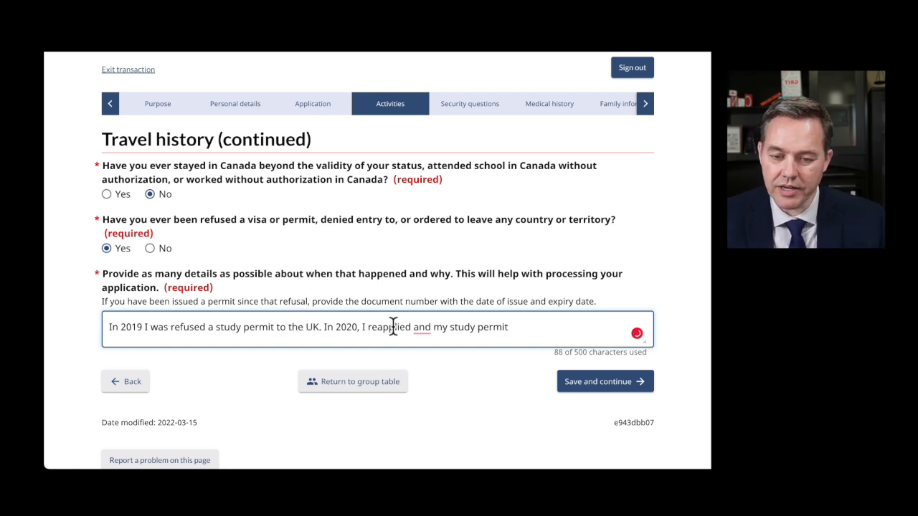
{"action": "left_click", "coordinate": [508, 328]}
{"action": "type", "text": "to the UK was approved"}
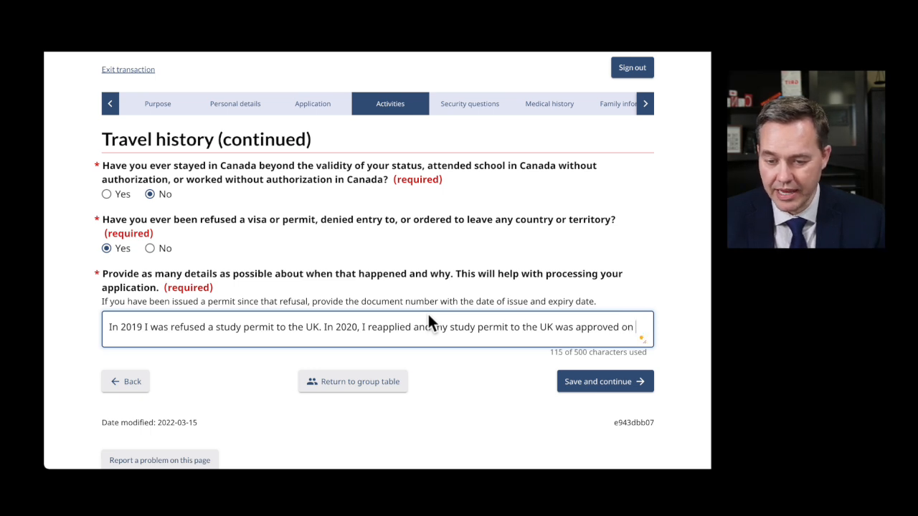
{"action": "type", "text": "on January 1, 2020"}
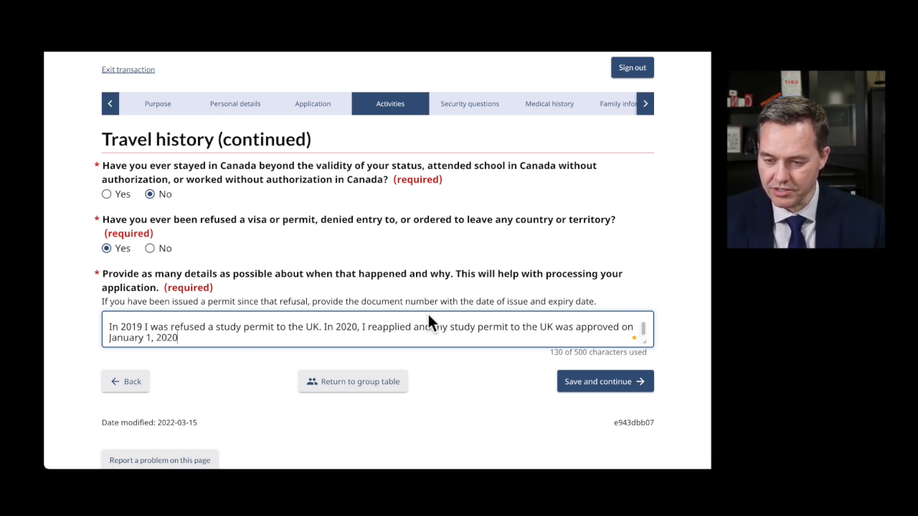
{"action": "type", "text": ", docume"}
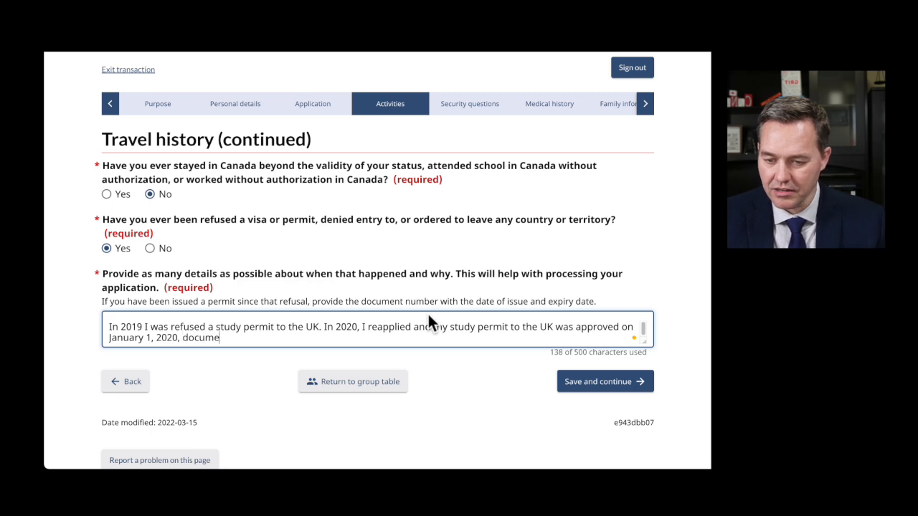
{"action": "type", "text": "nt number #"}
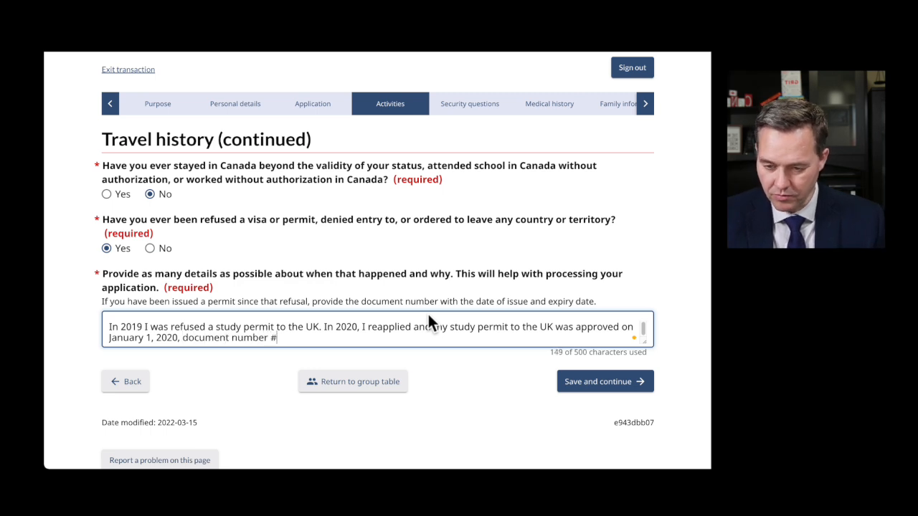
{"action": "type", "text": "###"}
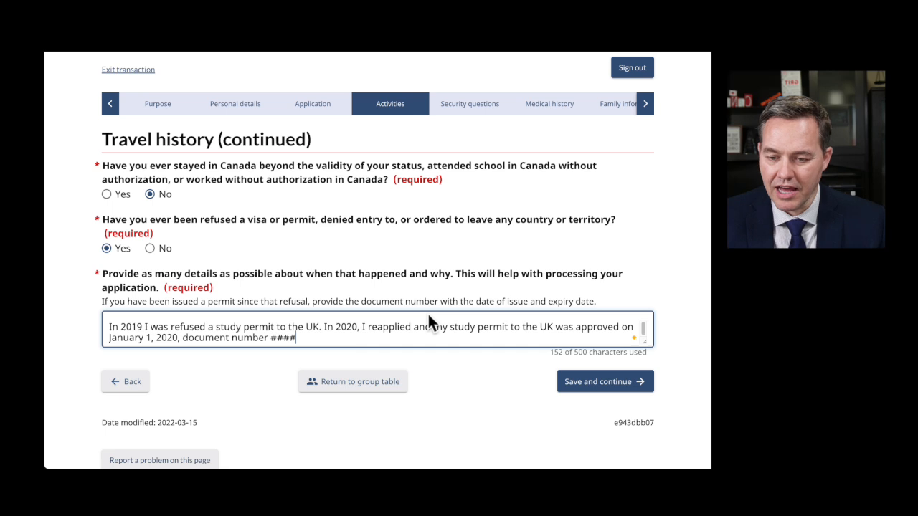
{"action": "type", "text": ", is"}
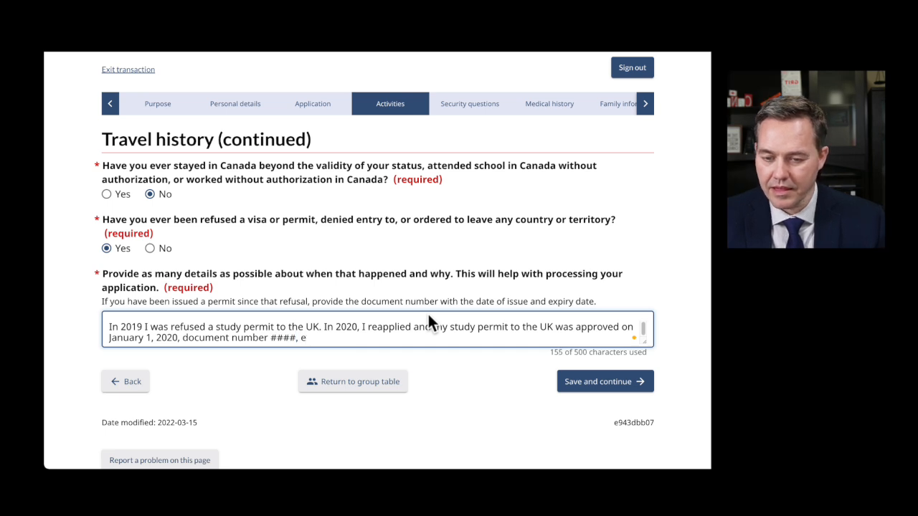
{"action": "type", "text": "sue"}
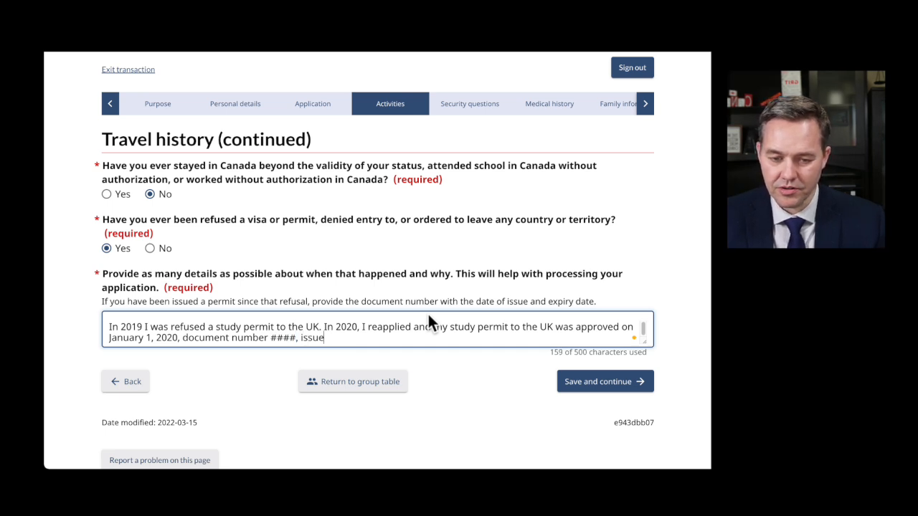
{"action": "type", "text": ": "}
{"action": "type", "text": "e"}
{"action": "key", "text": "BackSpace"}
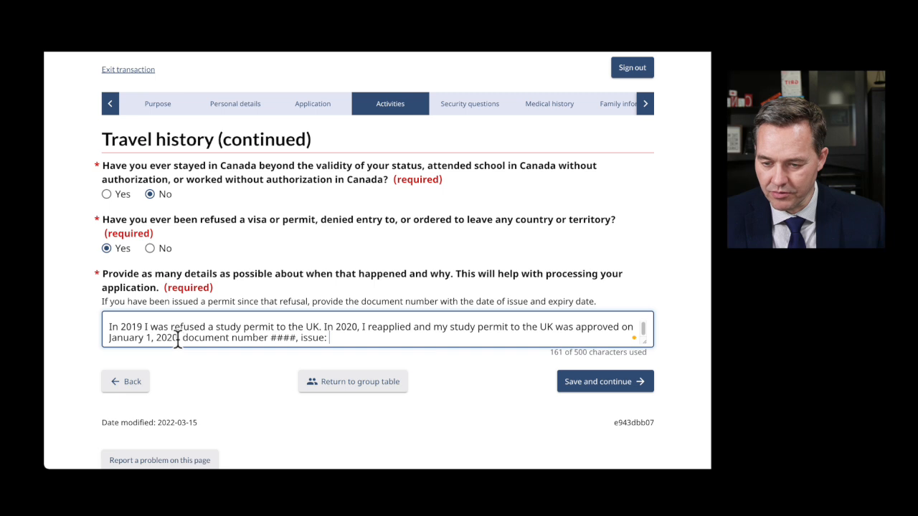
- Replace the word 'approved' with 'issued' in the refusal explanation
{"action": "double_click", "coordinate": [598, 326]}
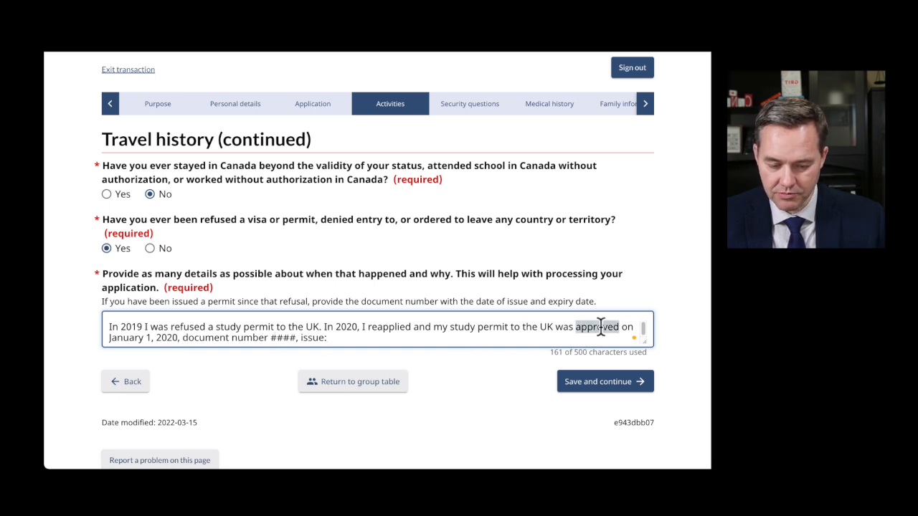
{"action": "key", "text": "BackSpace"}
{"action": "type", "text": "issued"}
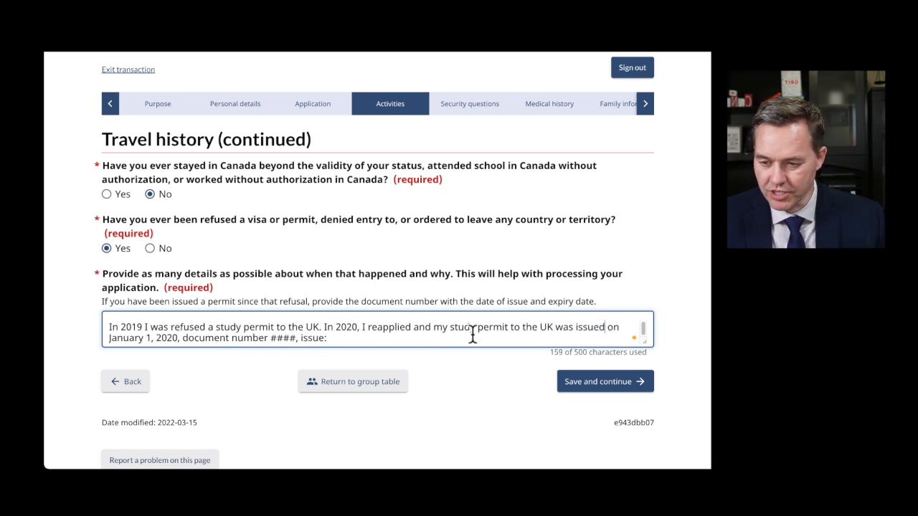
- End the explanation with 'and expiry date: January 1, 2021'
{"action": "left_click", "coordinate": [328, 336]}
{"action": "key", "text": "BackSpace"}
{"action": "key", "text": "BackSpace"}
{"action": "key", "text": "BackSpace"}
{"action": "key", "text": "BackSpace"}
{"action": "key", "text": "BackSpace"}
{"action": "key", "text": "BackSpace"}
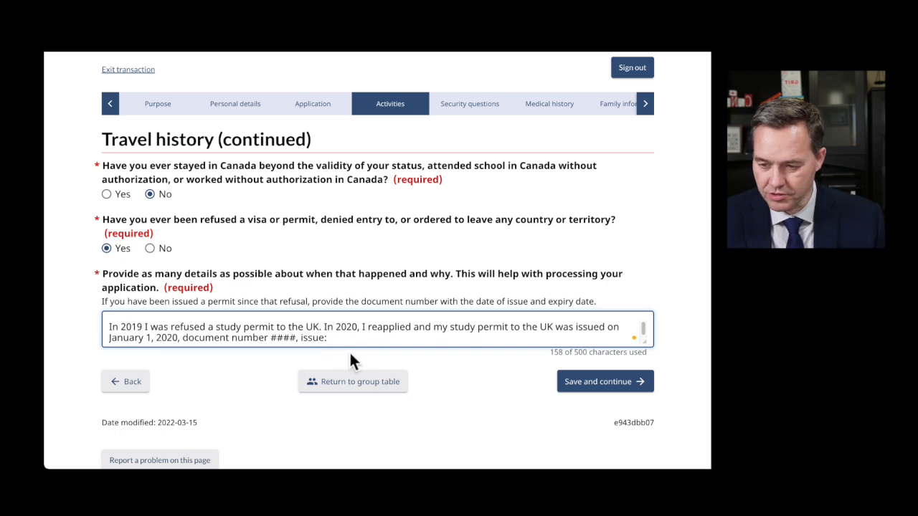
{"action": "key", "text": "BackSpace"}
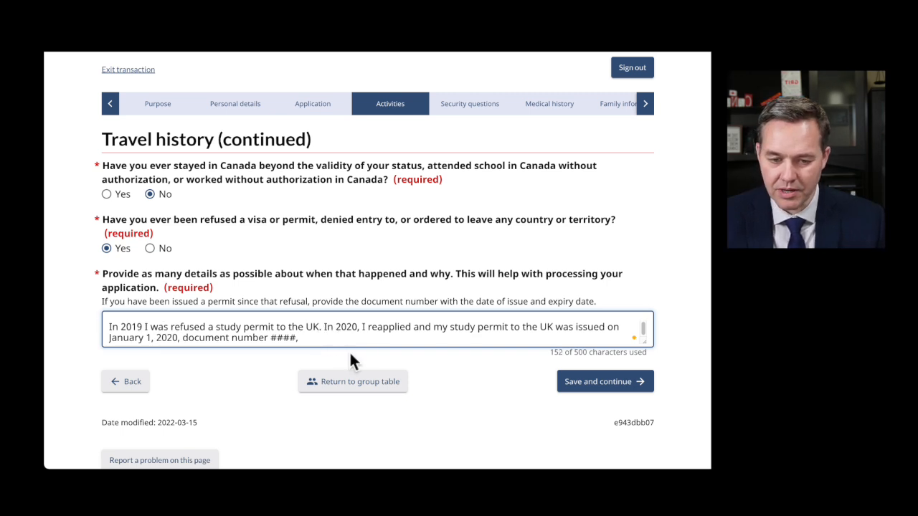
{"action": "type", "text": "and expiry dat"}
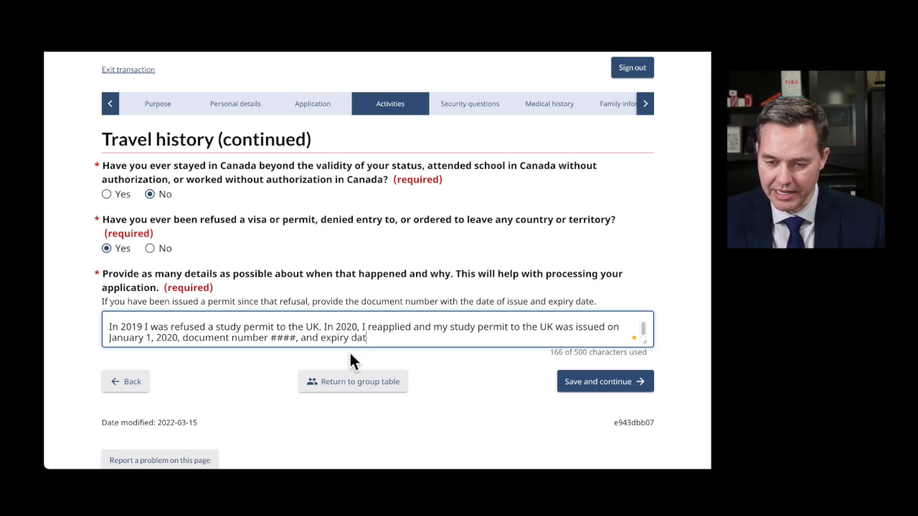
{"action": "type", "text": "e: "}
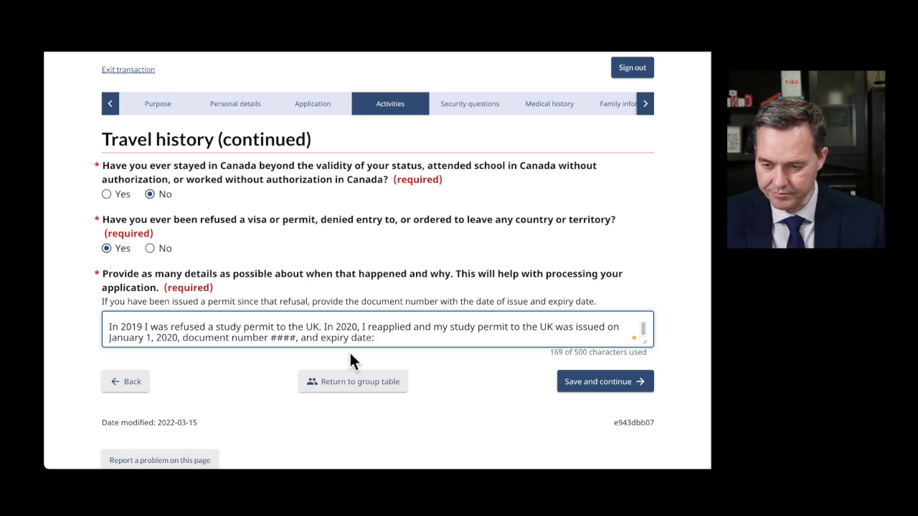
{"action": "type", "text": "January"}
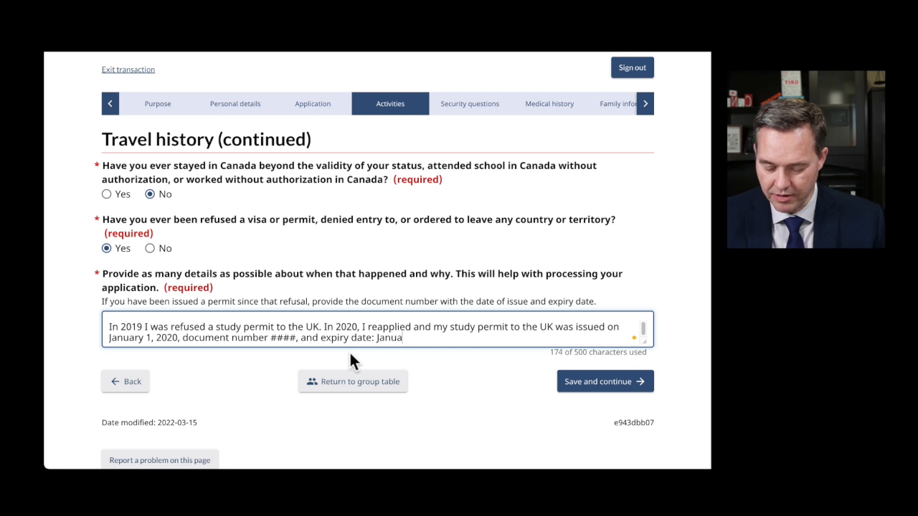
{"action": "type", "text": " 1, "}
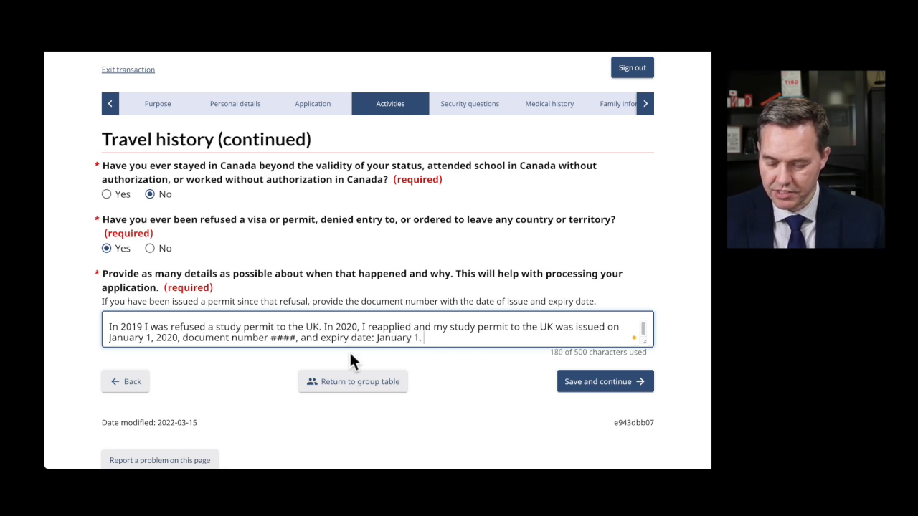
{"action": "type", "text": "2022"}
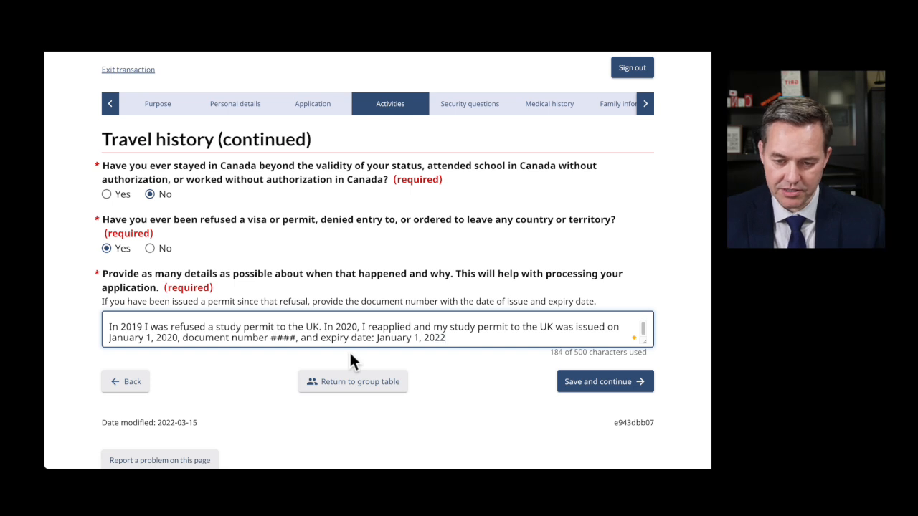
{"action": "key", "text": "BackSpace"}
{"action": "type", "text": "1."}
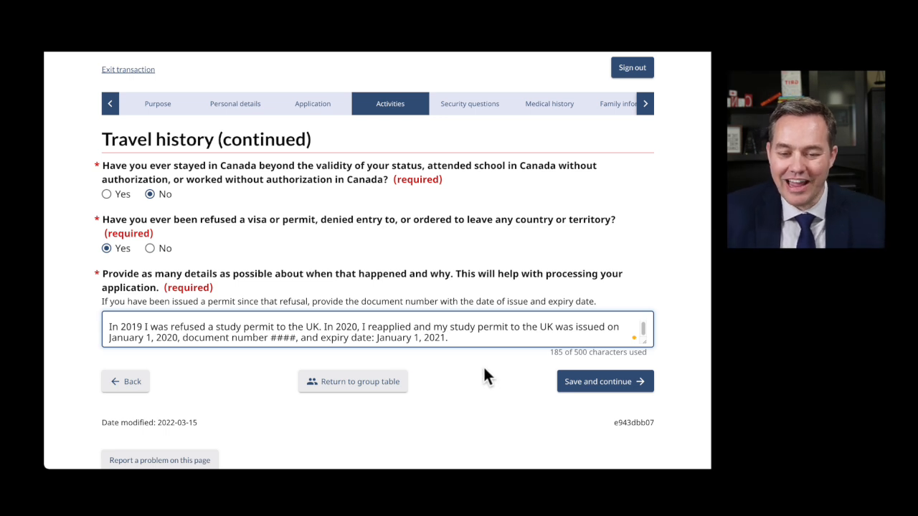
{"action": "left_click", "coordinate": [466, 355]}
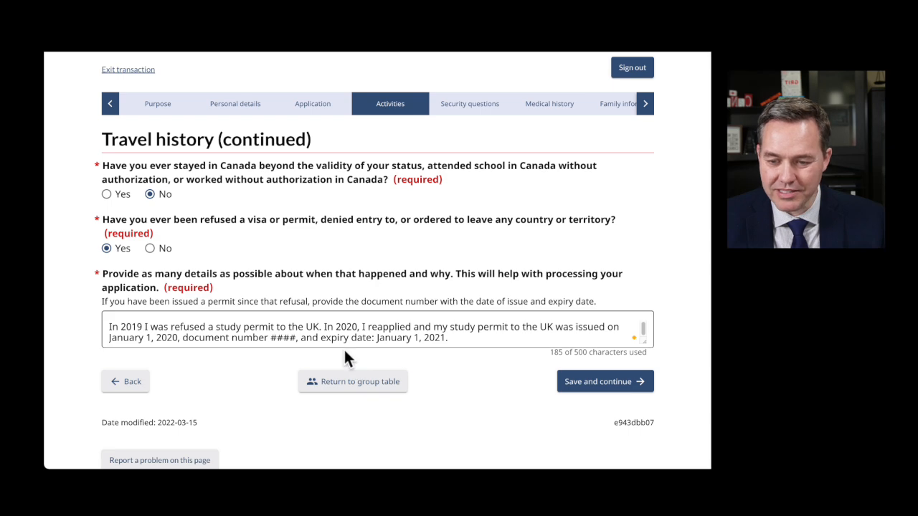
{"action": "left_click_drag", "start_coordinate": [299, 301], "coordinate": [606, 303]}
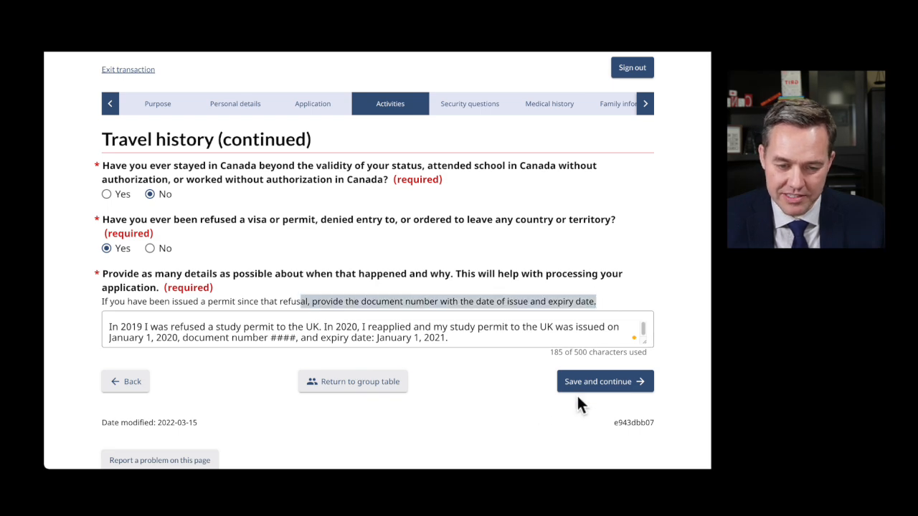
- Save the travel history page and continue to Criminality and security
{"action": "left_click", "coordinate": [598, 382]}
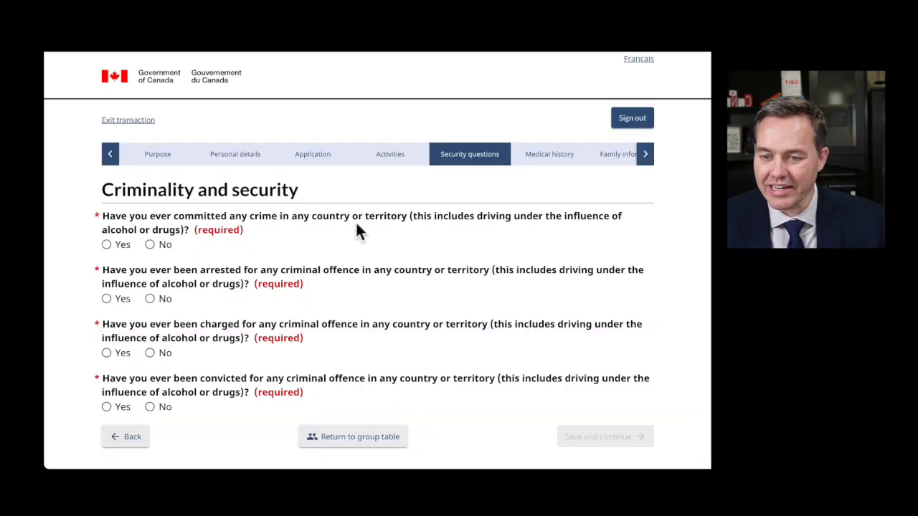
{"action": "scroll", "coordinate": [366, 244], "scroll_direction": "down", "scroll_amount": 2}
{"action": "scroll", "coordinate": [373, 251], "scroll_direction": "down", "scroll_amount": 1}
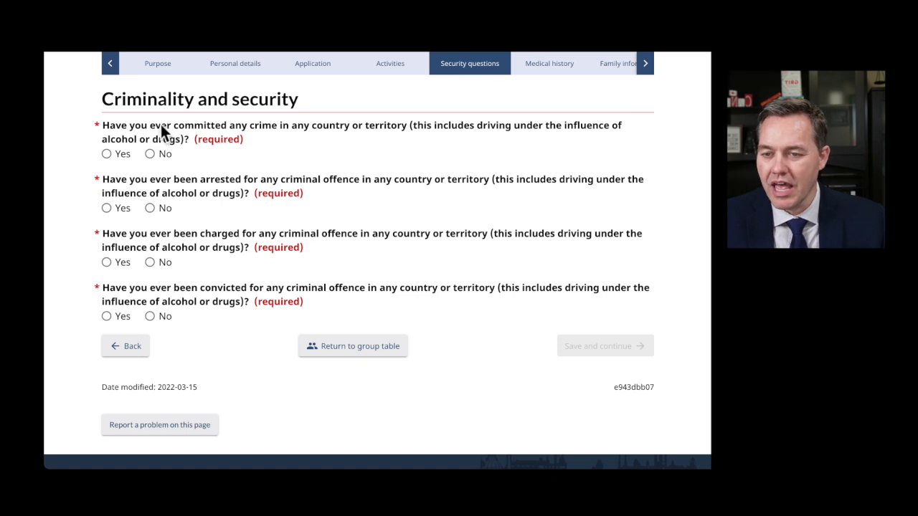
- Answer No to the crime, arrest, charge and conviction questions, then save
{"action": "left_click_drag", "start_coordinate": [293, 126], "coordinate": [396, 126]}
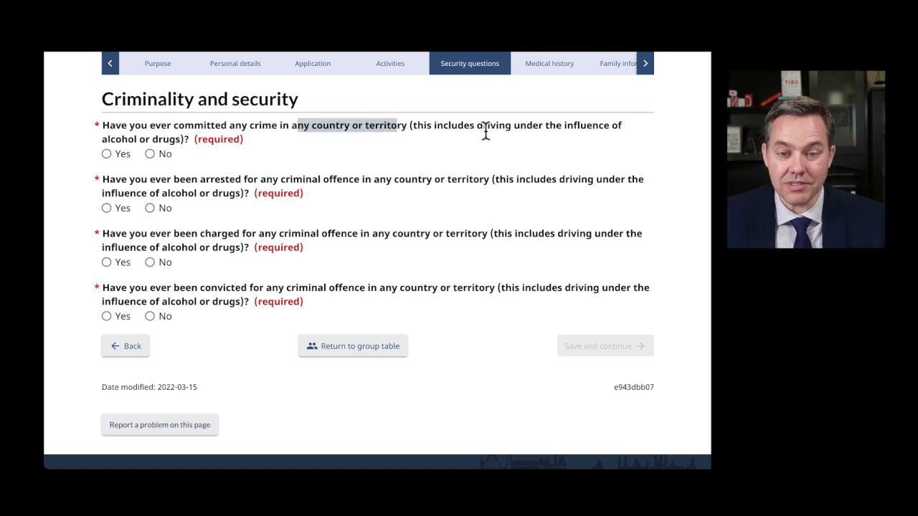
{"action": "left_click_drag", "start_coordinate": [481, 127], "coordinate": [552, 140]}
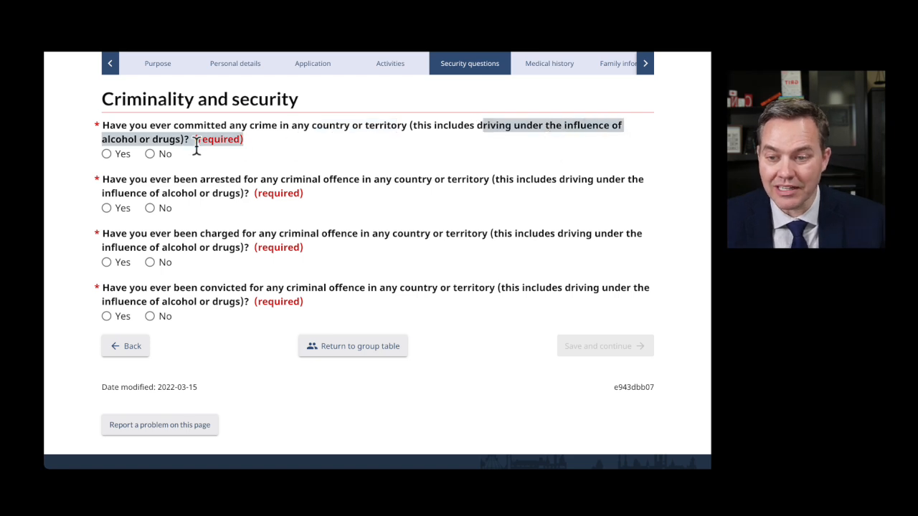
{"action": "left_click", "coordinate": [108, 158]}
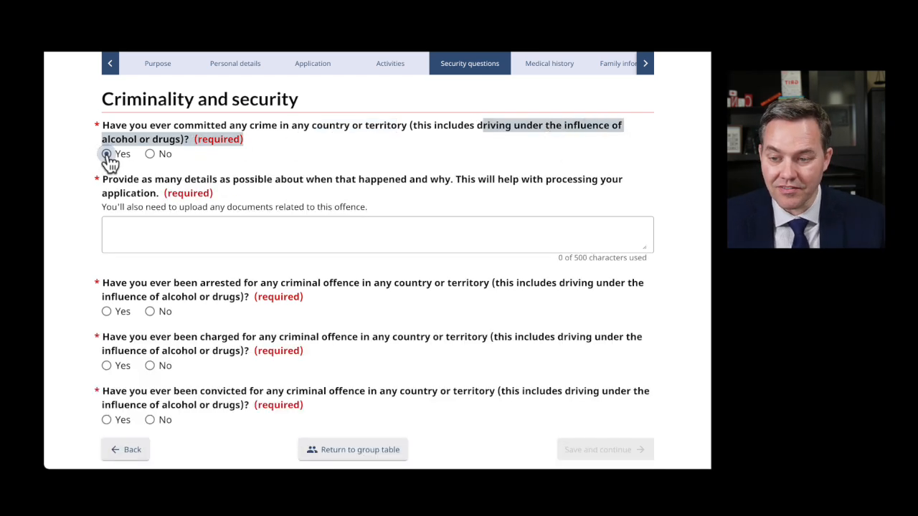
{"action": "left_click", "coordinate": [151, 155]}
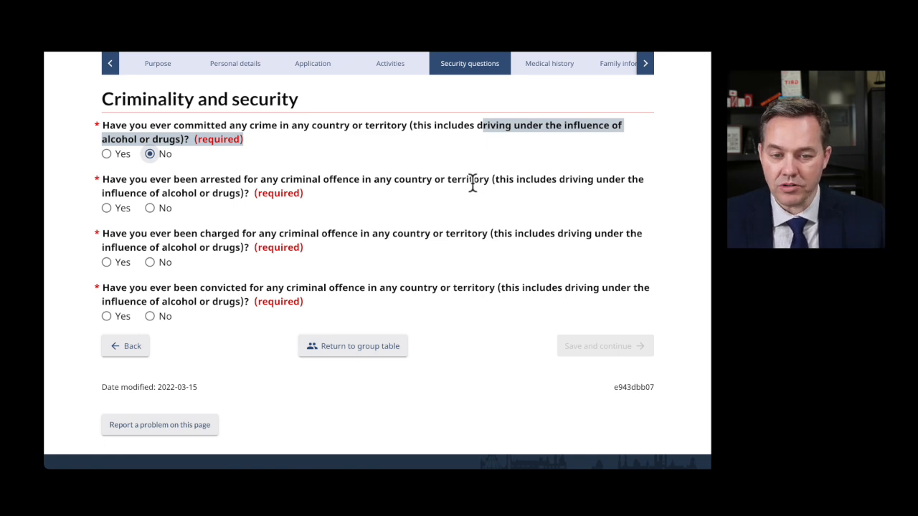
{"action": "left_click", "coordinate": [150, 209]}
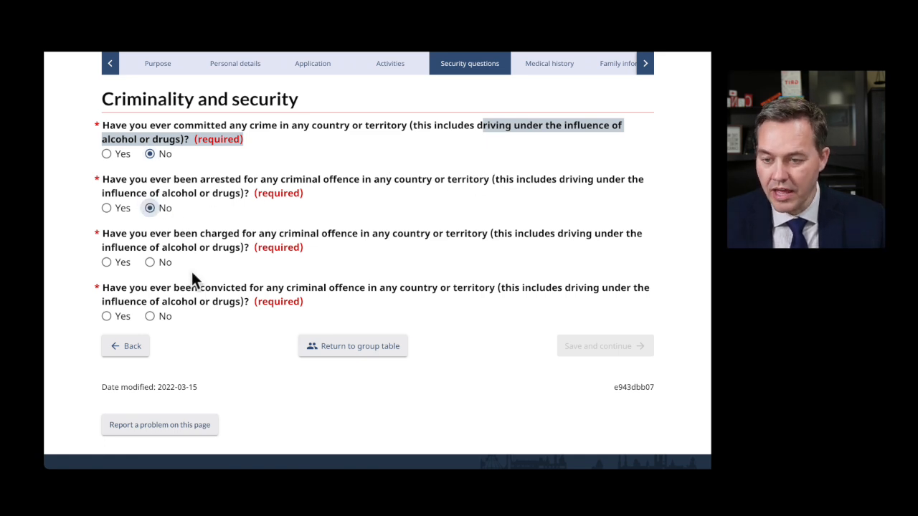
{"action": "left_click", "coordinate": [150, 262]}
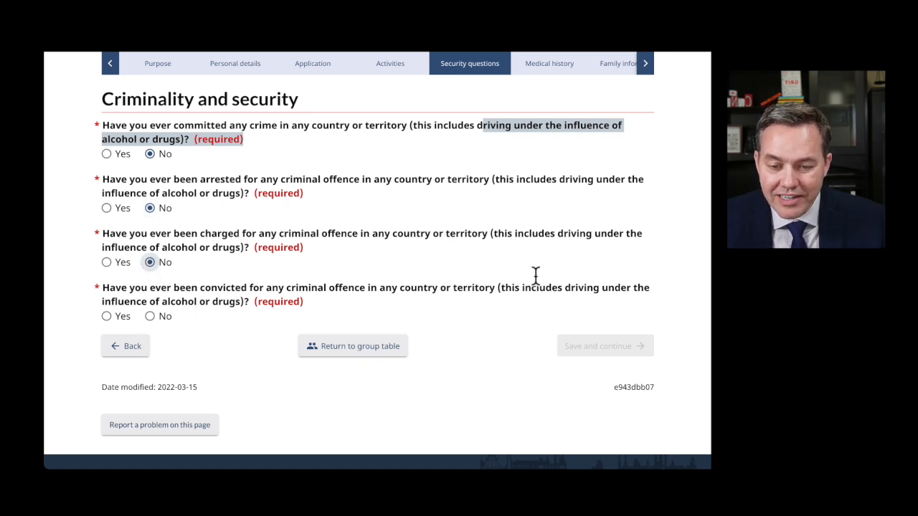
{"action": "left_click", "coordinate": [159, 318]}
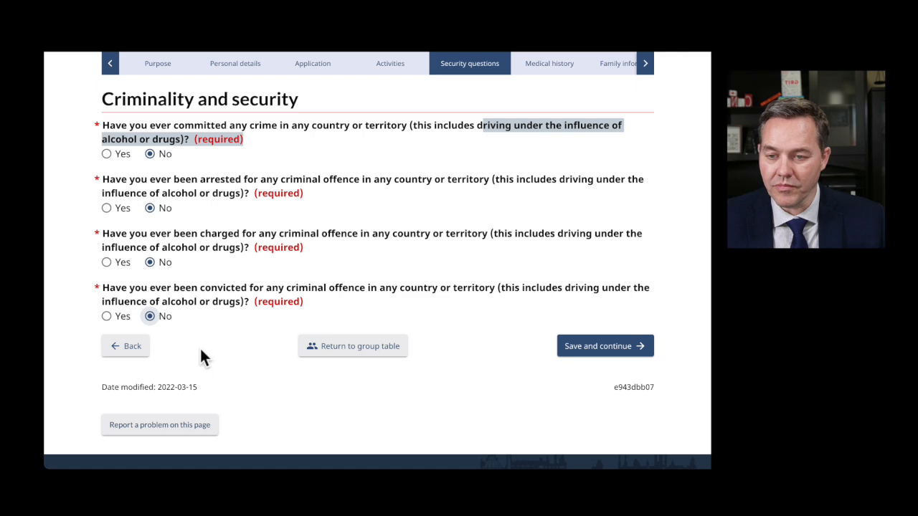
{"action": "left_click", "coordinate": [605, 346]}
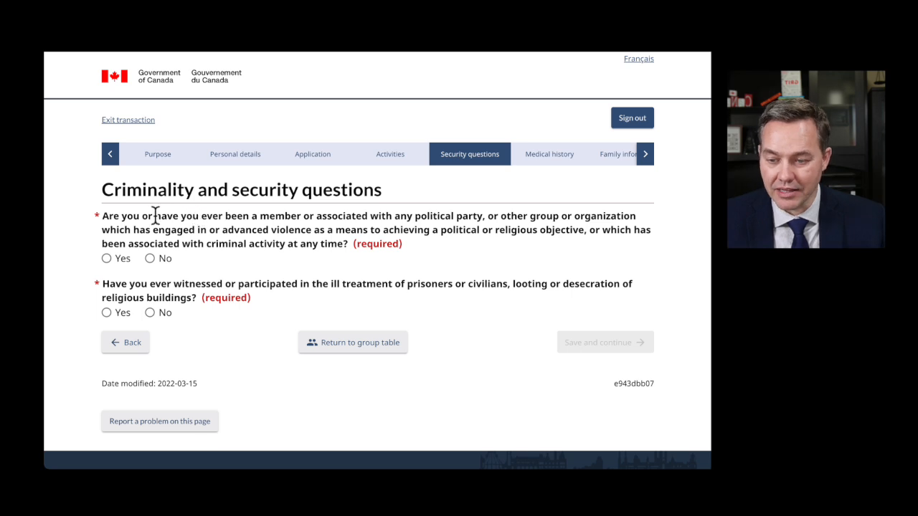
- Answer No to the violent political-group membership and ill-treatment questions, then save
{"action": "left_click_drag", "start_coordinate": [155, 216], "coordinate": [295, 227]}
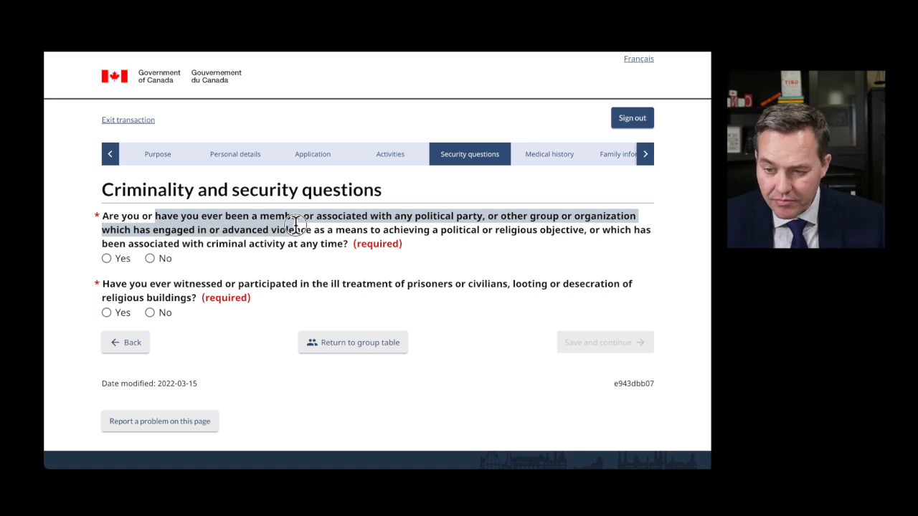
{"action": "left_click_drag", "start_coordinate": [295, 227], "coordinate": [347, 247]}
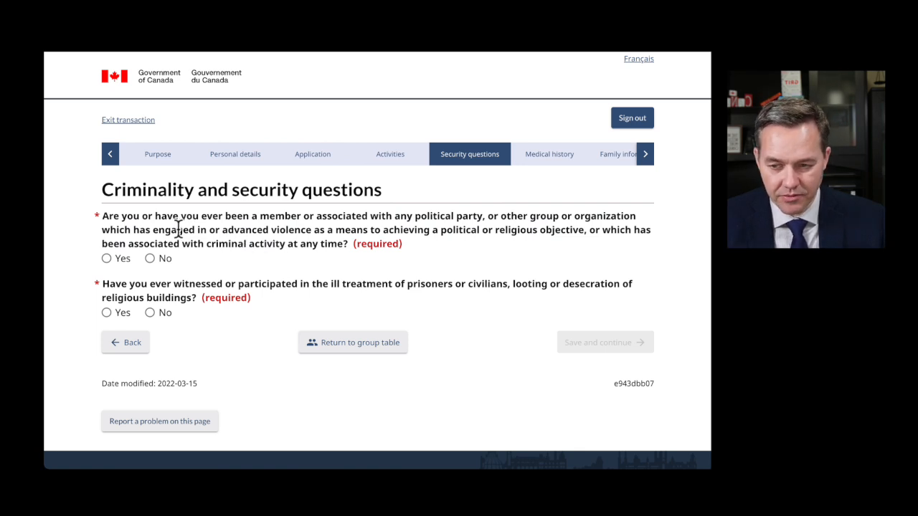
{"action": "left_click_drag", "start_coordinate": [185, 230], "coordinate": [370, 230]}
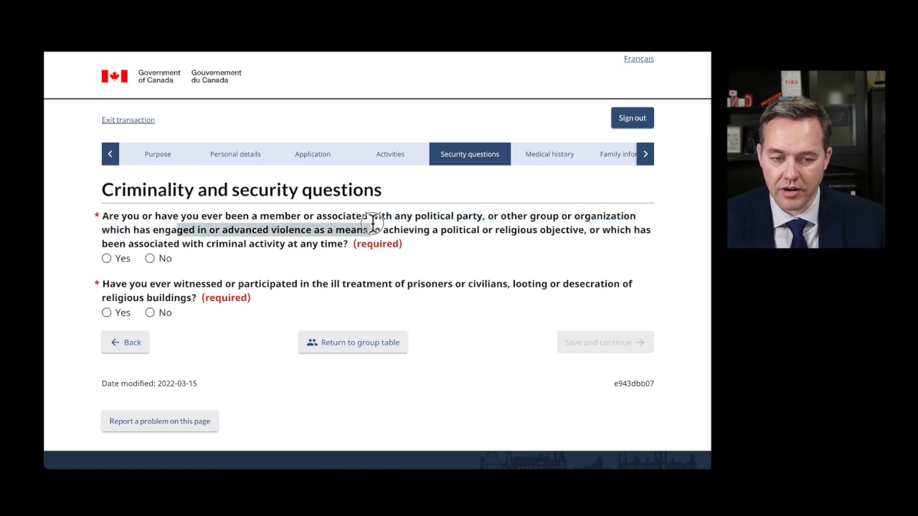
{"action": "left_click", "coordinate": [150, 259]}
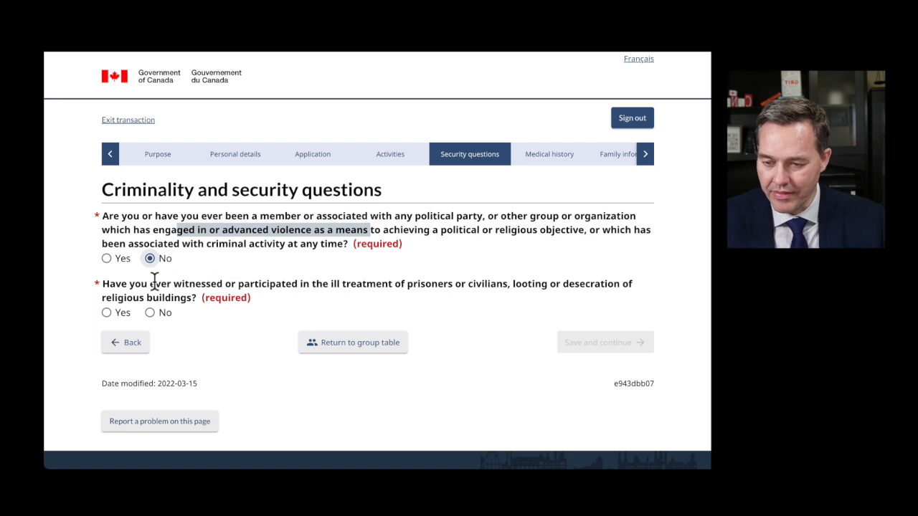
{"action": "left_click_drag", "start_coordinate": [147, 282], "coordinate": [527, 295]}
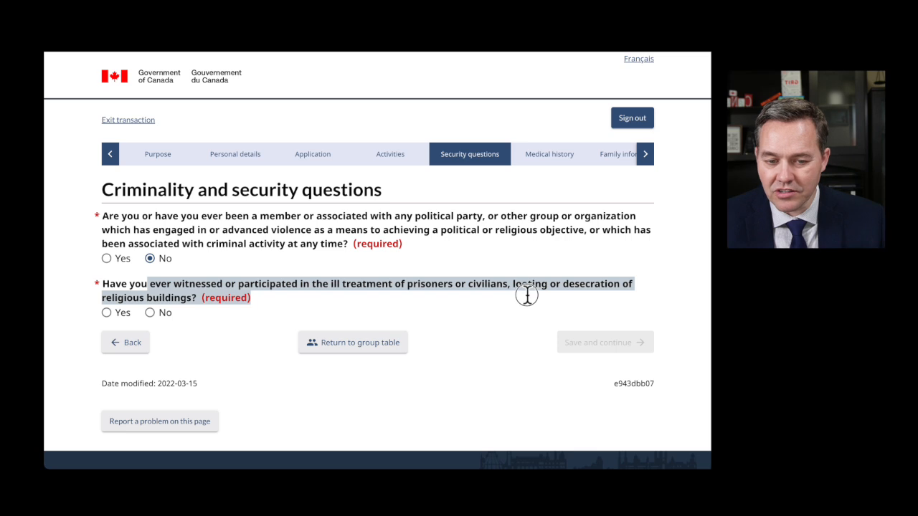
{"action": "left_click", "coordinate": [242, 292]}
{"action": "left_click", "coordinate": [150, 313]}
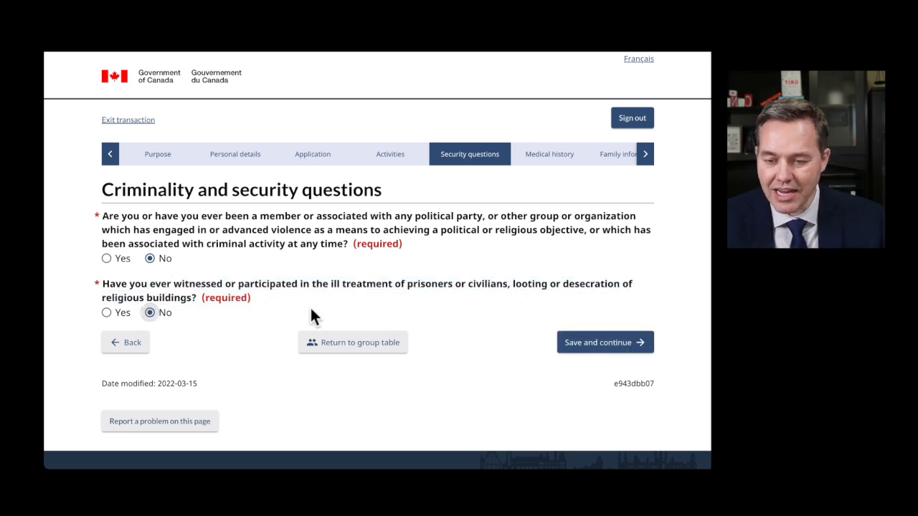
{"action": "left_click", "coordinate": [586, 343]}
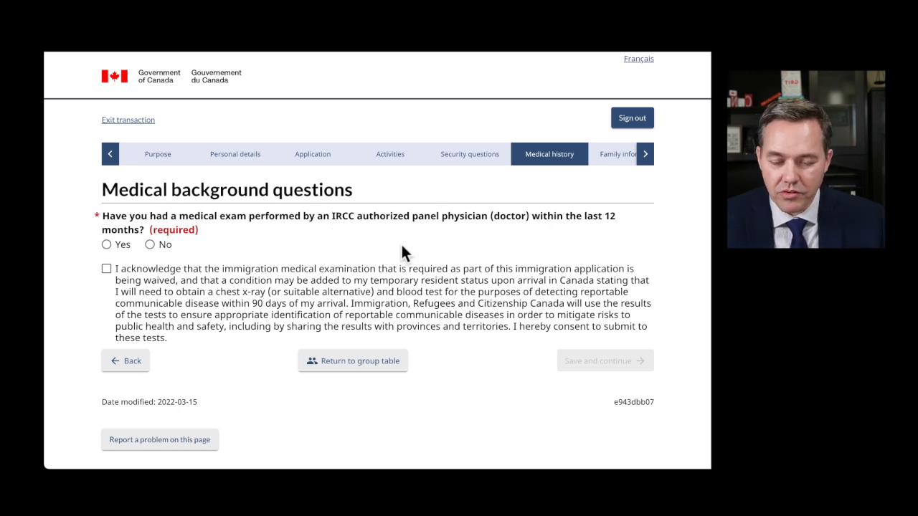
- Answer No to a panel-physician exam in the last 12 months, accept the waiver acknowledgement, and save
{"action": "left_click_drag", "start_coordinate": [548, 217], "coordinate": [618, 220]}
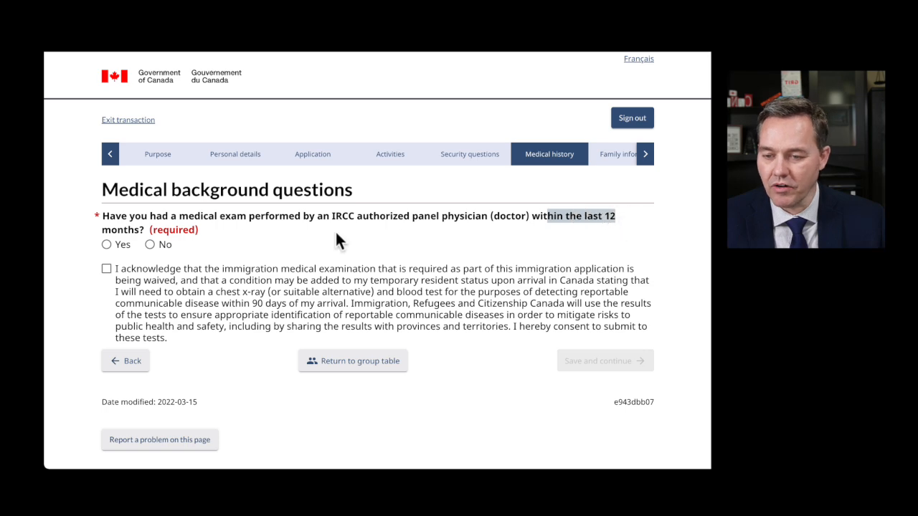
{"action": "left_click", "coordinate": [107, 245]}
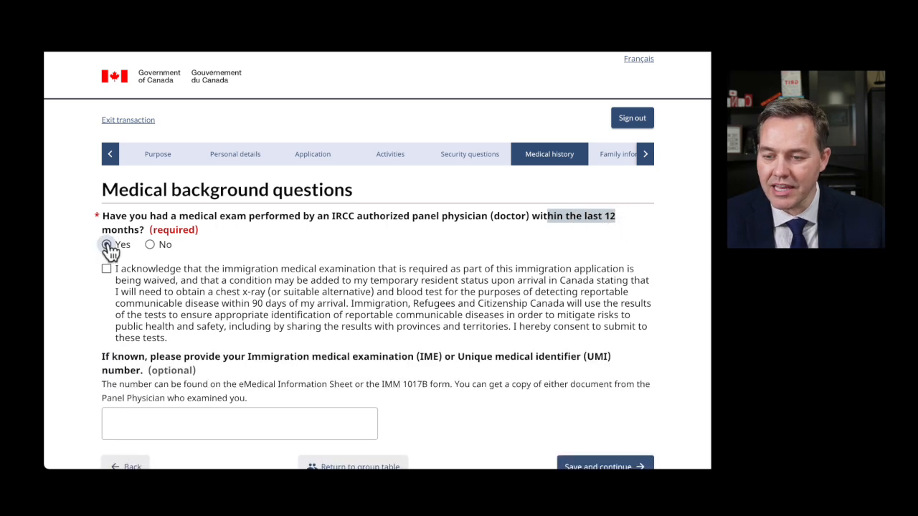
{"action": "scroll", "coordinate": [293, 358], "scroll_direction": "down", "scroll_amount": 2}
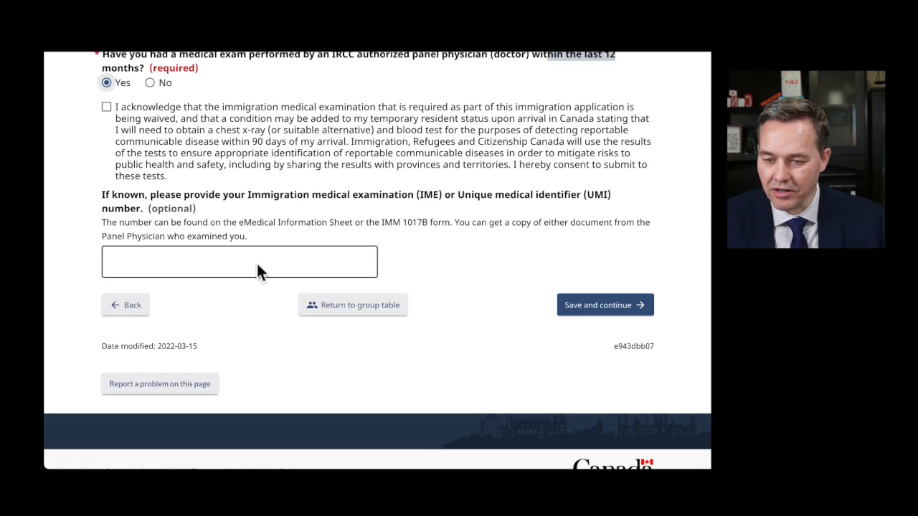
{"action": "scroll", "coordinate": [242, 256], "scroll_direction": "up", "scroll_amount": 1}
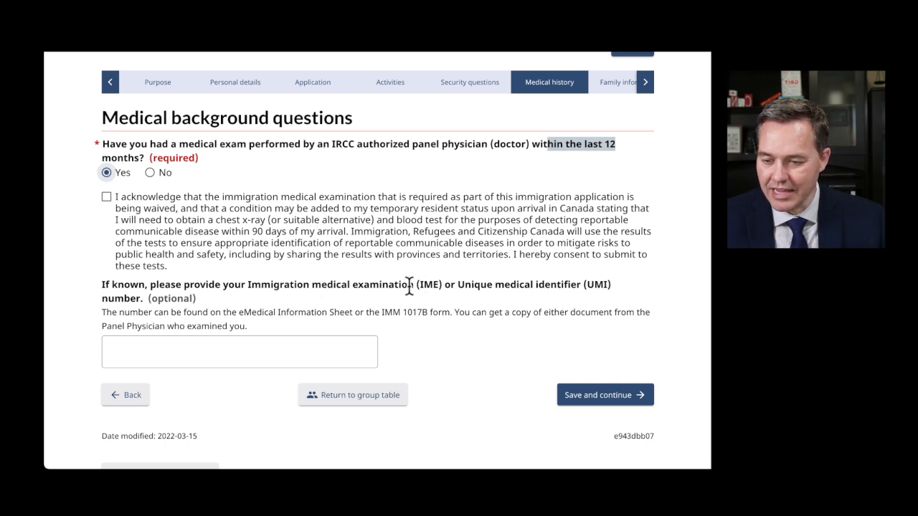
{"action": "scroll", "coordinate": [152, 313], "scroll_direction": "up", "scroll_amount": 1}
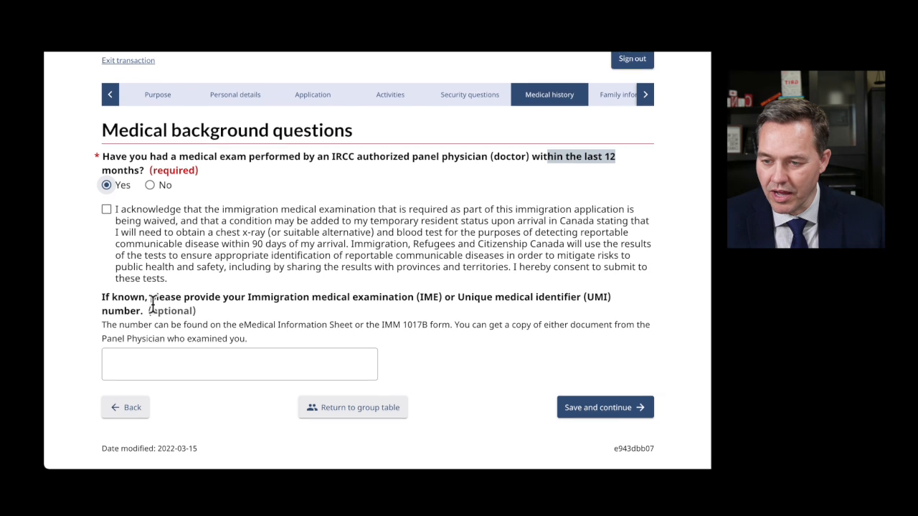
{"action": "left_click", "coordinate": [150, 187]}
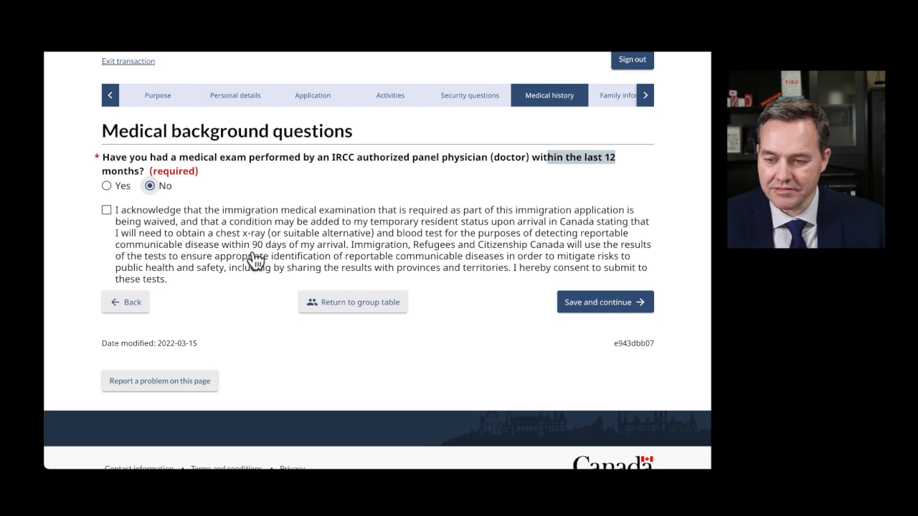
{"action": "left_click", "coordinate": [106, 210]}
{"action": "left_click", "coordinate": [600, 305]}
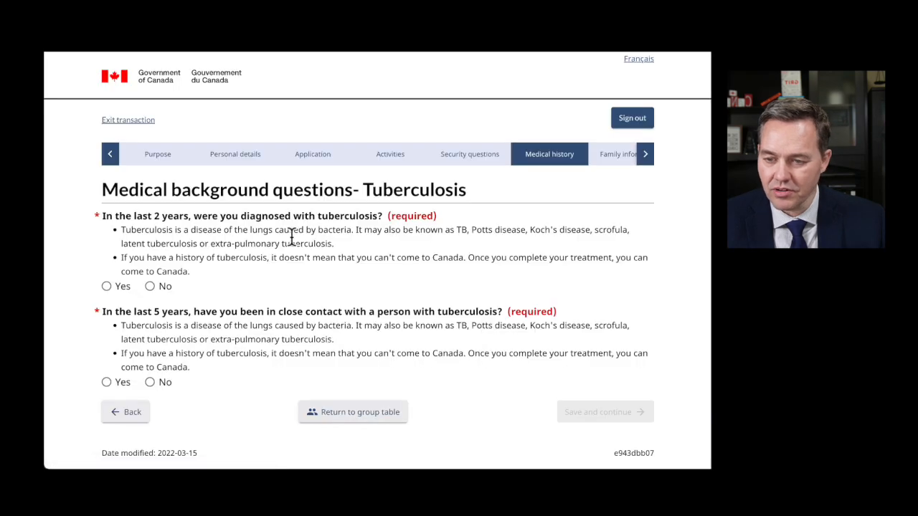
- Answer No to the tuberculosis diagnosis in the last 2 years question
{"action": "left_click_drag", "start_coordinate": [367, 190], "coordinate": [476, 189]}
{"action": "scroll", "coordinate": [429, 258], "scroll_direction": "down", "scroll_amount": 1}
{"action": "scroll", "coordinate": [427, 260], "scroll_direction": "down", "scroll_amount": 1}
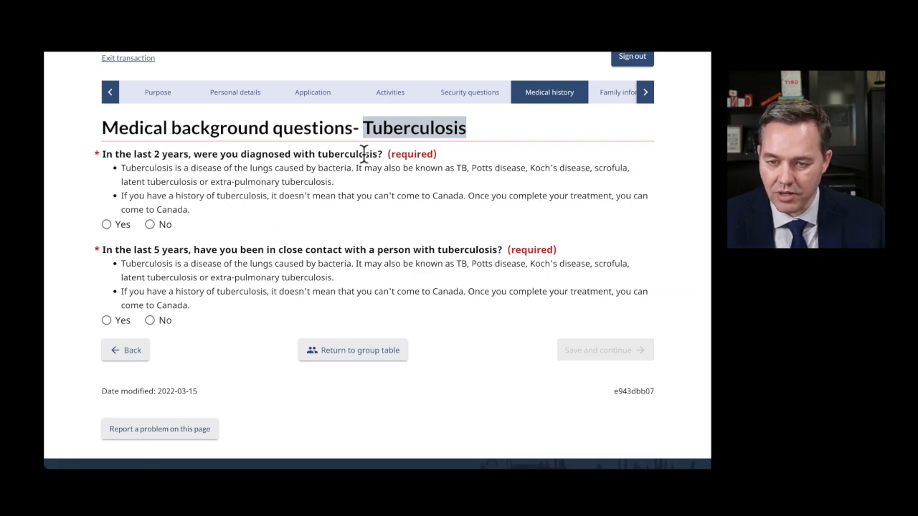
{"action": "left_click", "coordinate": [149, 225]}
- Set the 5-year tuberculosis close-contact question to No and save the answers
{"action": "scroll", "coordinate": [240, 322], "scroll_direction": "down", "scroll_amount": 2}
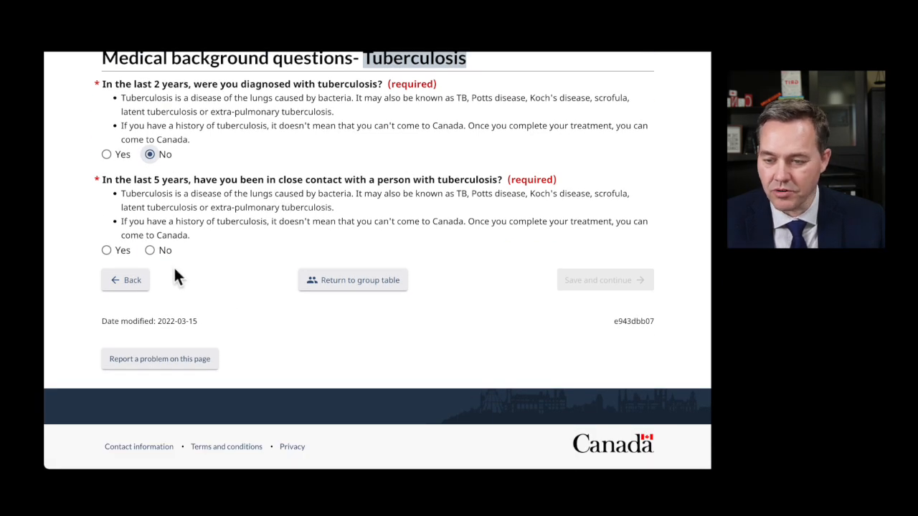
{"action": "left_click", "coordinate": [149, 250]}
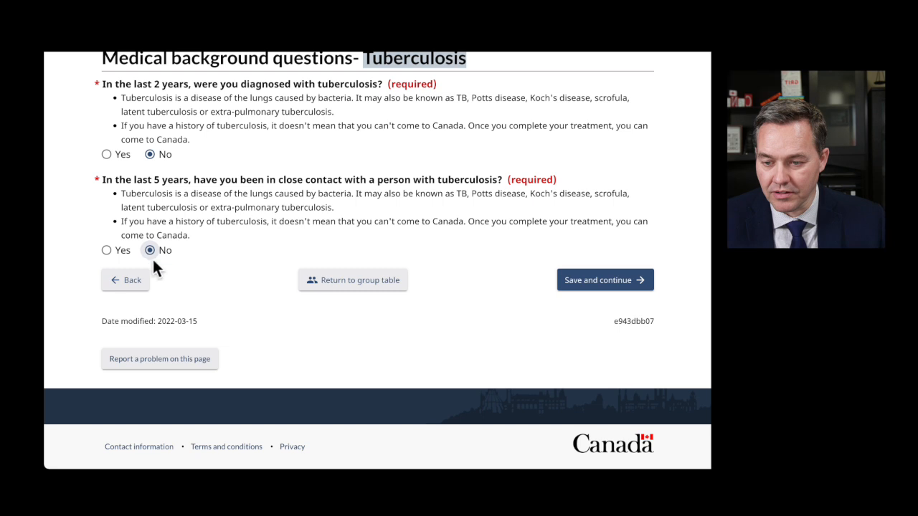
{"action": "left_click", "coordinate": [107, 250]}
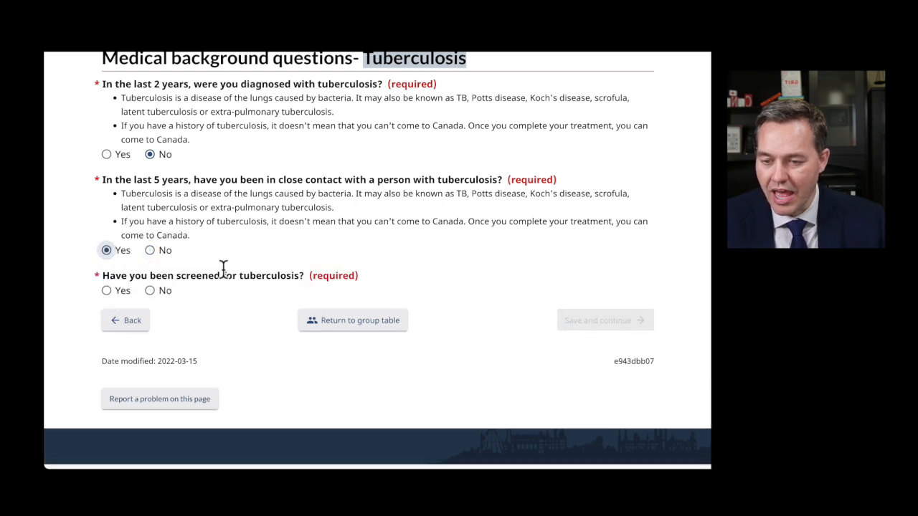
{"action": "left_click", "coordinate": [107, 292]}
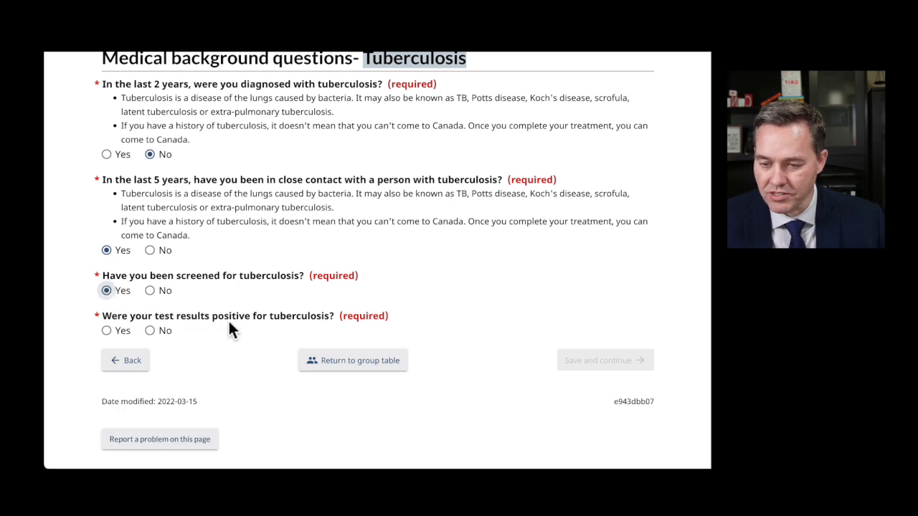
{"action": "left_click", "coordinate": [150, 331]}
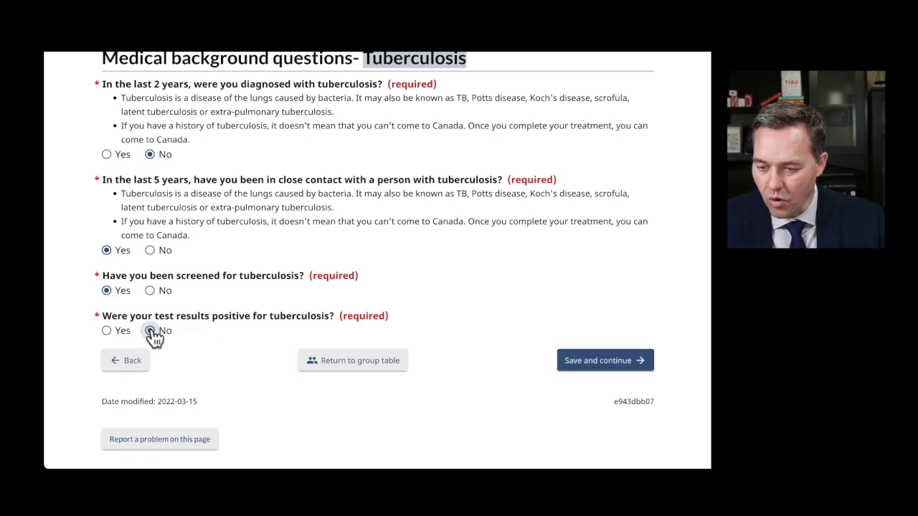
{"action": "left_click", "coordinate": [107, 330]}
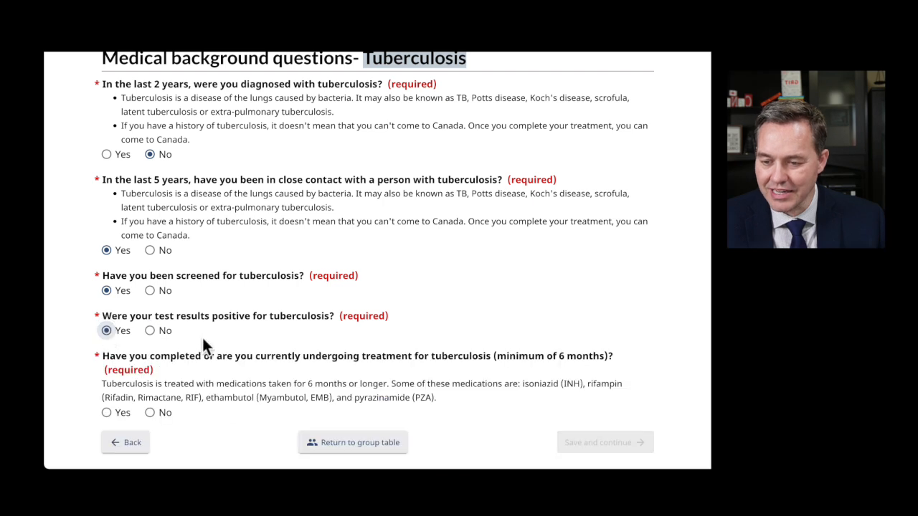
{"action": "scroll", "coordinate": [204, 336], "scroll_direction": "down", "scroll_amount": 1}
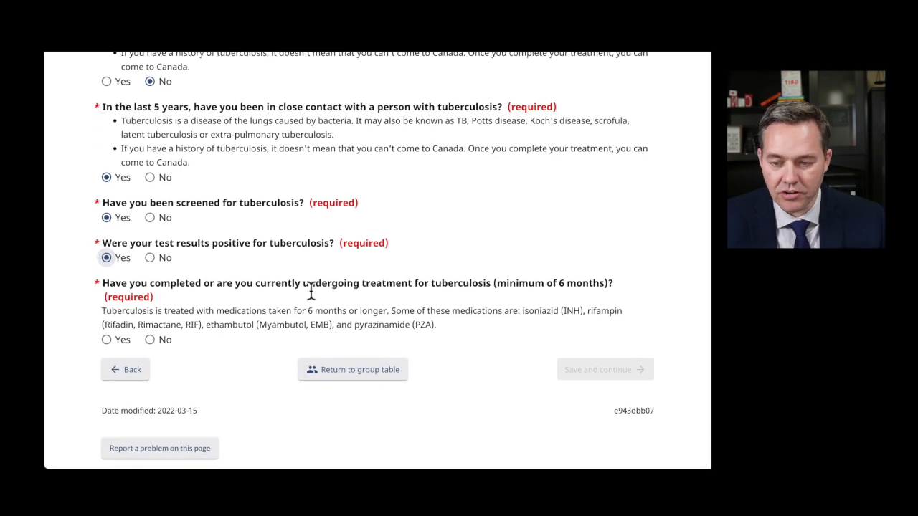
{"action": "left_click", "coordinate": [107, 339]}
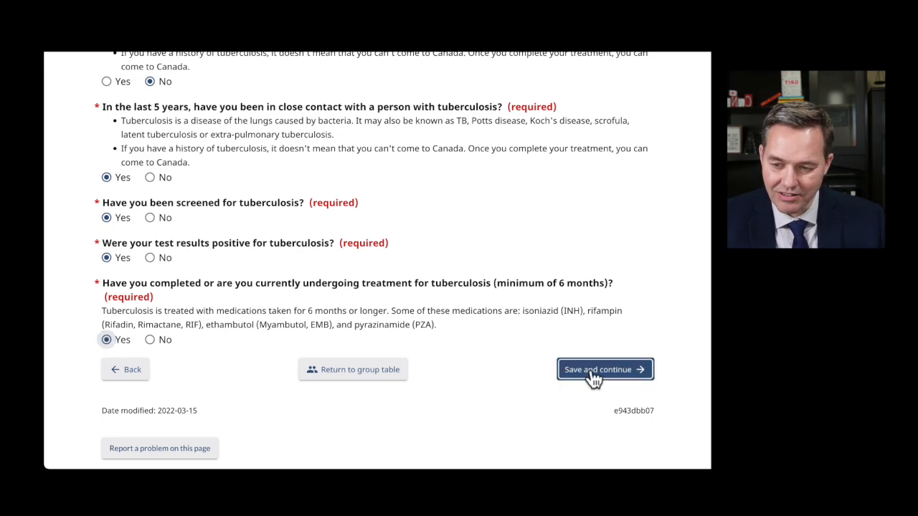
{"action": "scroll", "coordinate": [201, 211], "scroll_direction": "up", "scroll_amount": 3}
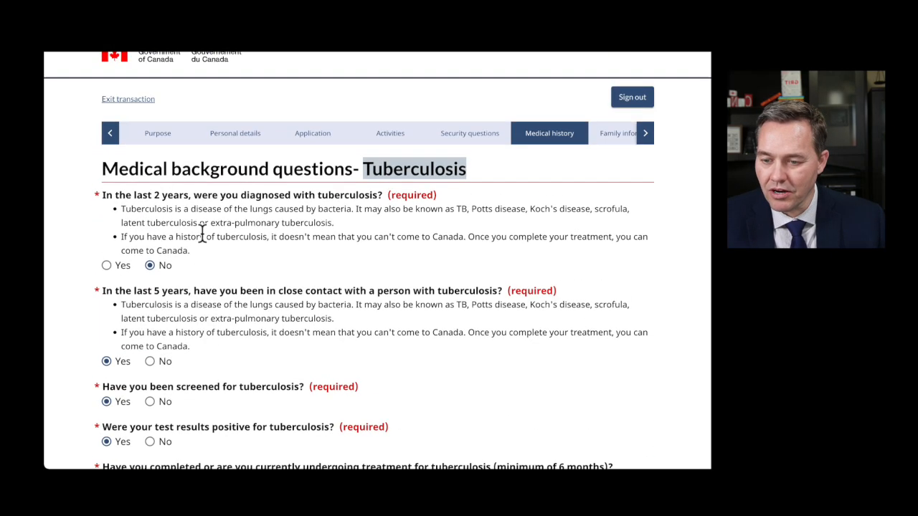
{"action": "left_click", "coordinate": [151, 362]}
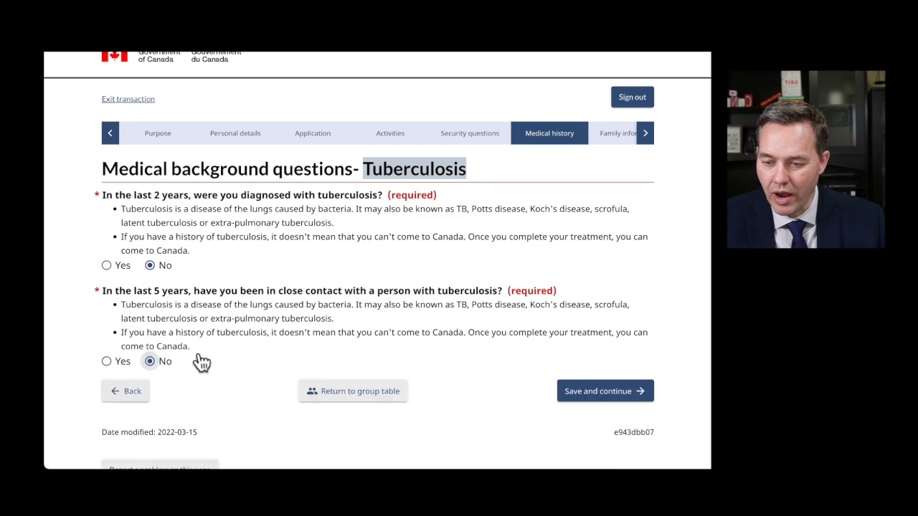
{"action": "left_click", "coordinate": [598, 390]}
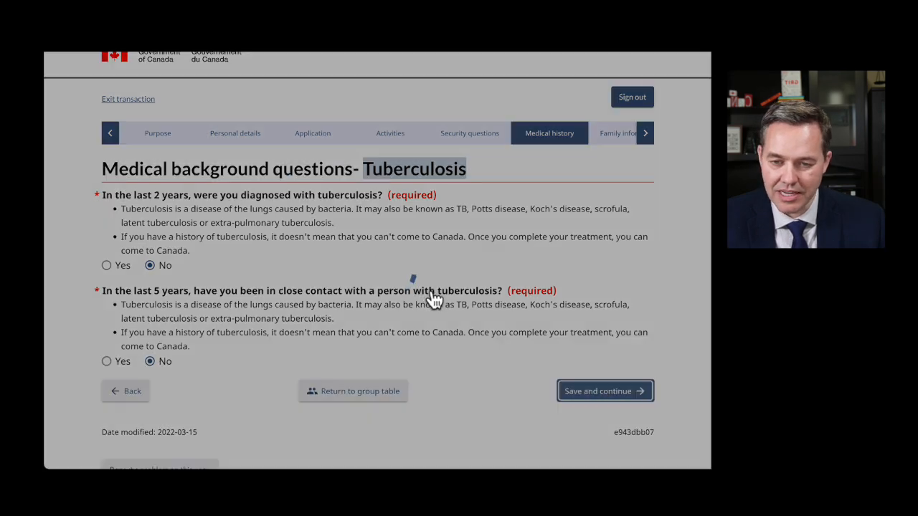
- Answer No to the dialysis, drug or alcohol addiction, mental health and syphilis questions, then save
{"action": "scroll", "coordinate": [358, 284], "scroll_direction": "down", "scroll_amount": 2}
{"action": "scroll", "coordinate": [287, 172], "scroll_direction": "down", "scroll_amount": 1}
{"action": "scroll", "coordinate": [289, 179], "scroll_direction": "up", "scroll_amount": 2}
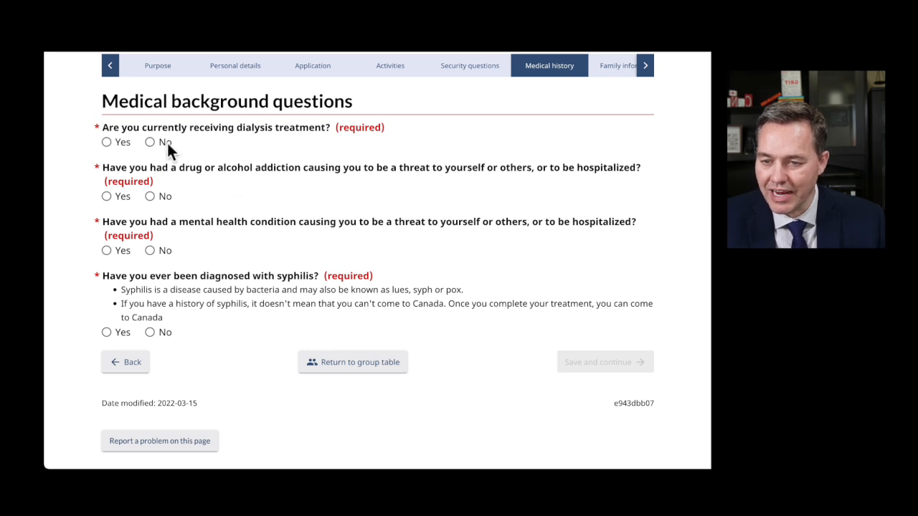
{"action": "left_click", "coordinate": [150, 143]}
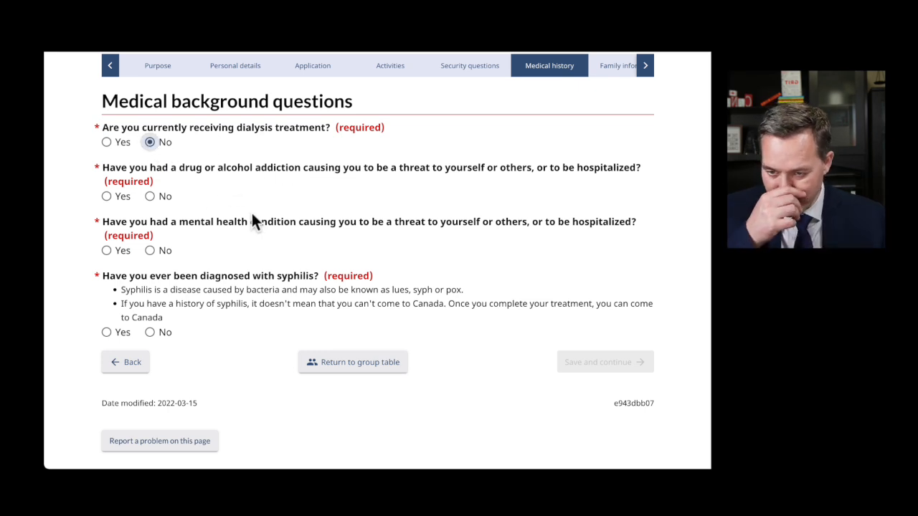
{"action": "left_click", "coordinate": [151, 197]}
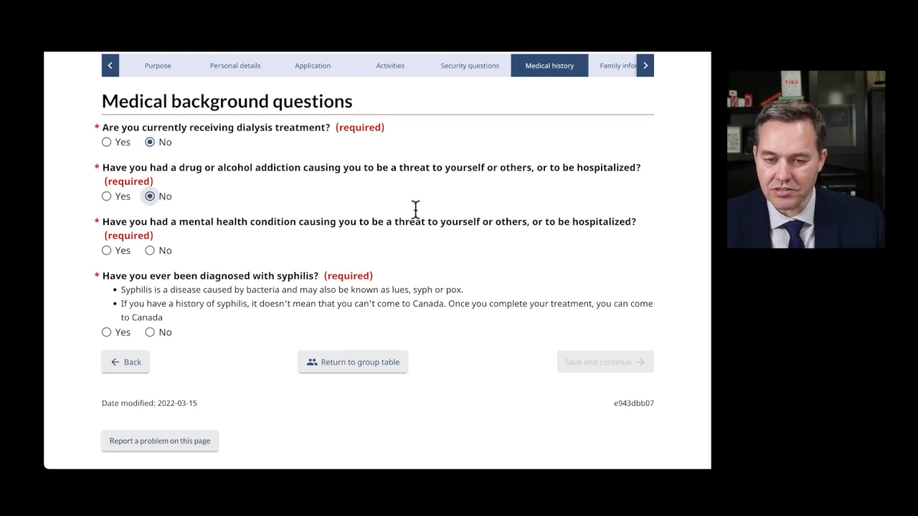
{"action": "left_click", "coordinate": [150, 251]}
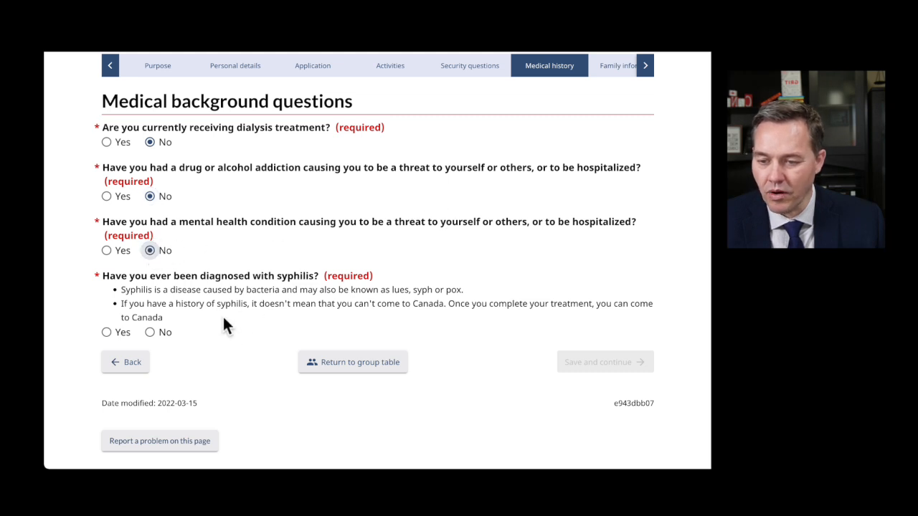
{"action": "left_click", "coordinate": [150, 332]}
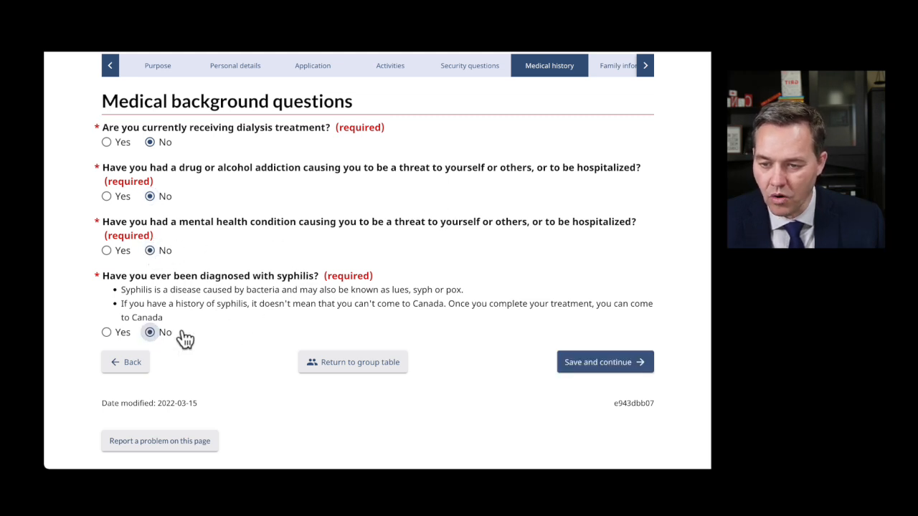
{"action": "left_click", "coordinate": [611, 363]}
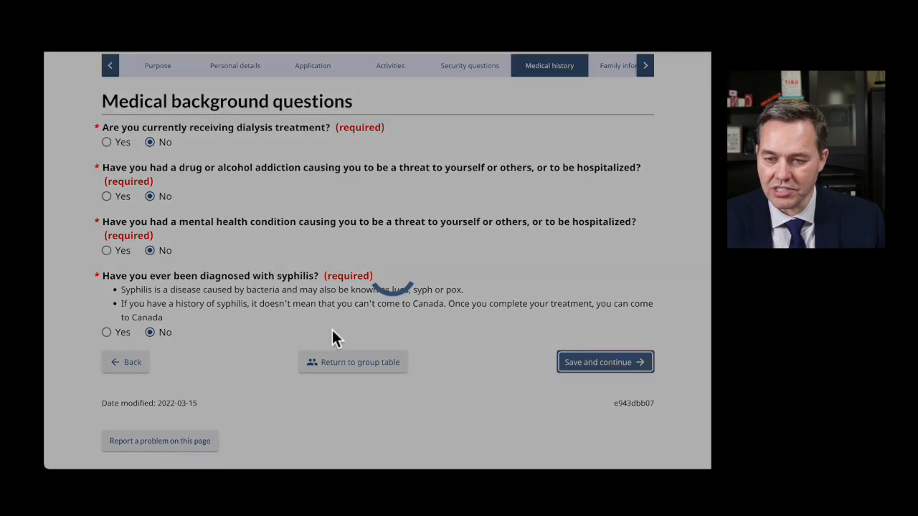
{"action": "scroll", "coordinate": [219, 299], "scroll_direction": "down", "scroll_amount": 3}
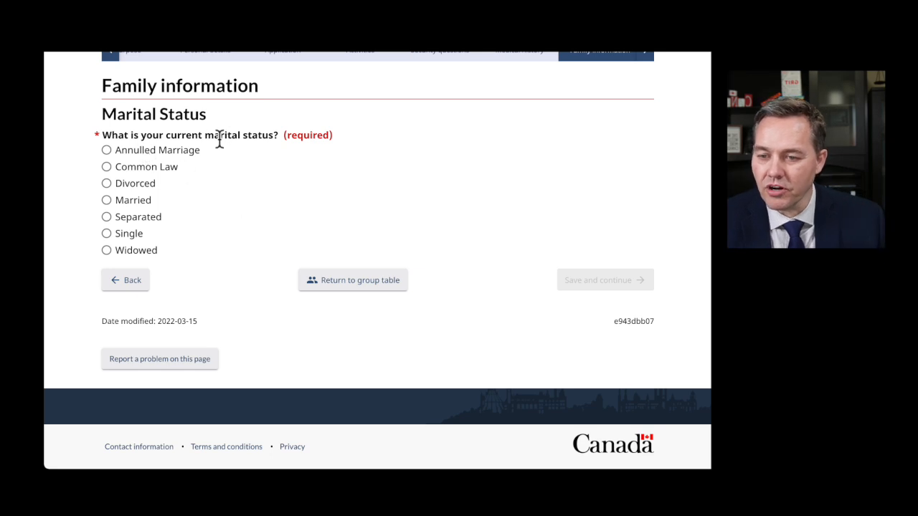
- Choose Married and set the marriage date to 2010, March, 2
{"action": "left_click", "coordinate": [109, 201]}
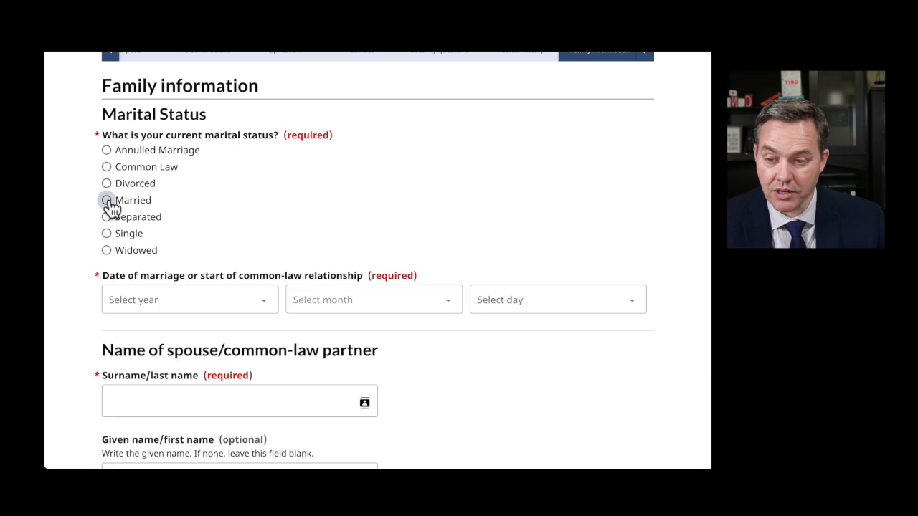
{"action": "scroll", "coordinate": [185, 251], "scroll_direction": "down", "scroll_amount": 1}
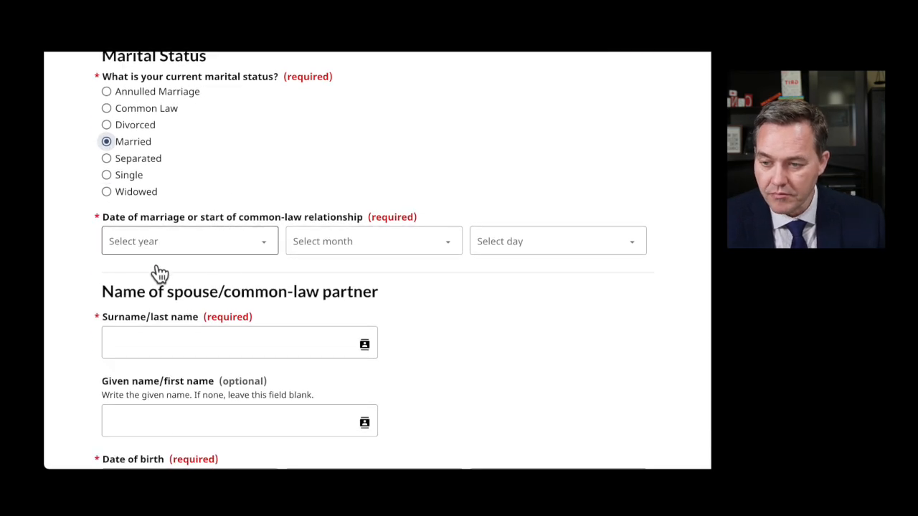
{"action": "left_click", "coordinate": [202, 243]}
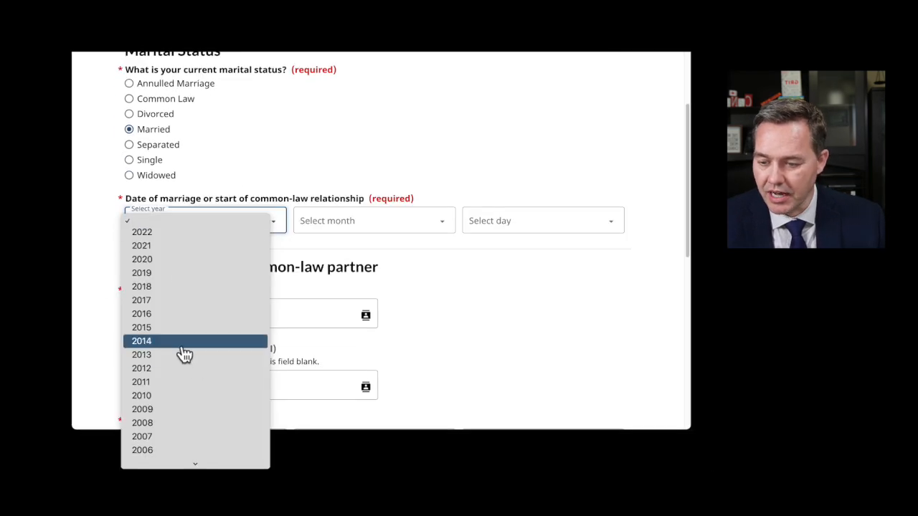
{"action": "left_click", "coordinate": [152, 428]}
{"action": "left_click", "coordinate": [344, 225]}
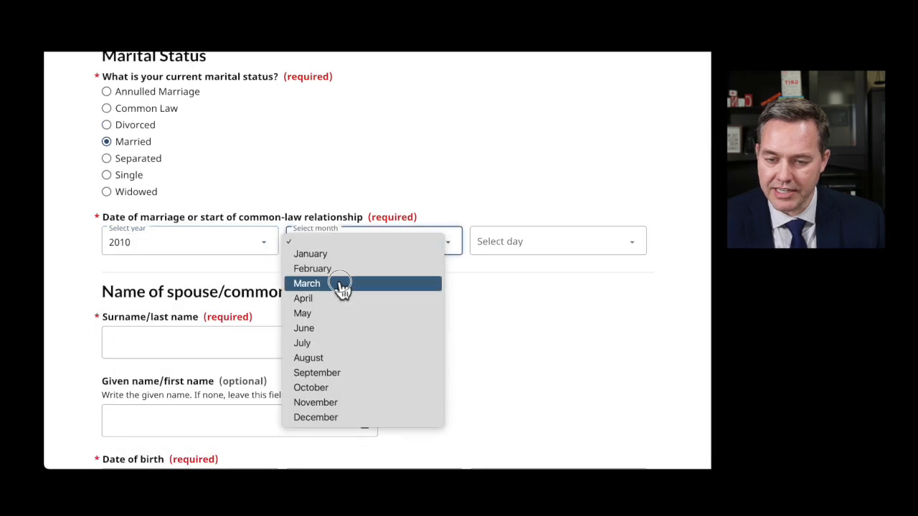
{"action": "left_click", "coordinate": [345, 266]}
{"action": "left_click", "coordinate": [512, 224]}
{"action": "left_click", "coordinate": [506, 250]}
{"action": "scroll", "coordinate": [272, 294], "scroll_direction": "down", "scroll_amount": 3}
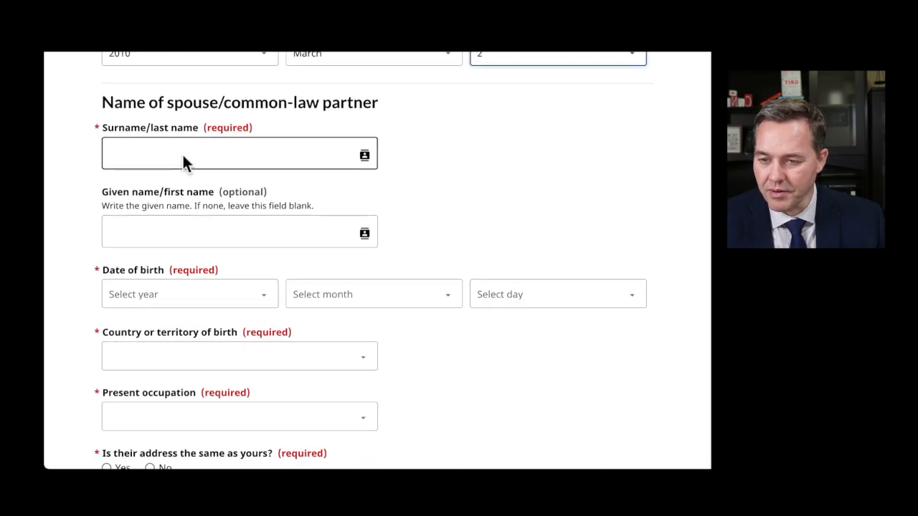
{"action": "left_click", "coordinate": [178, 153]}
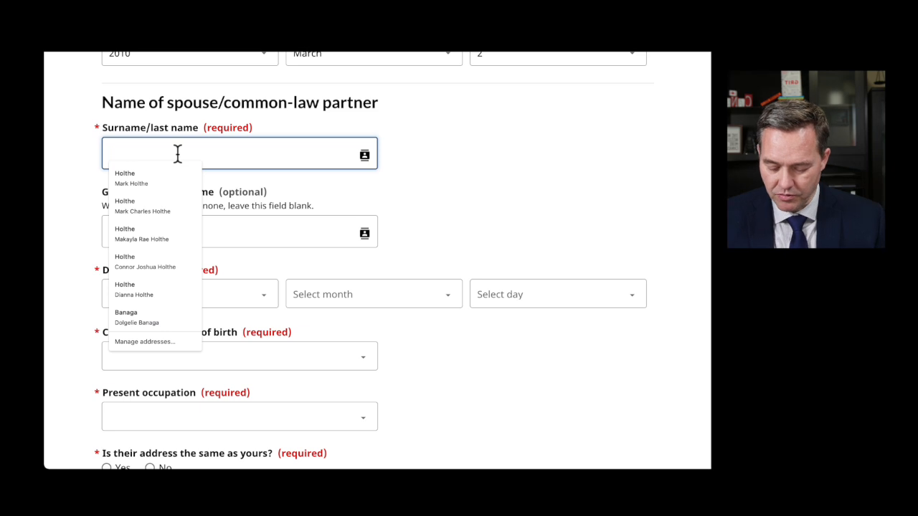
- Enter the spouse's surname and given name
{"action": "key", "text": "Tab"}
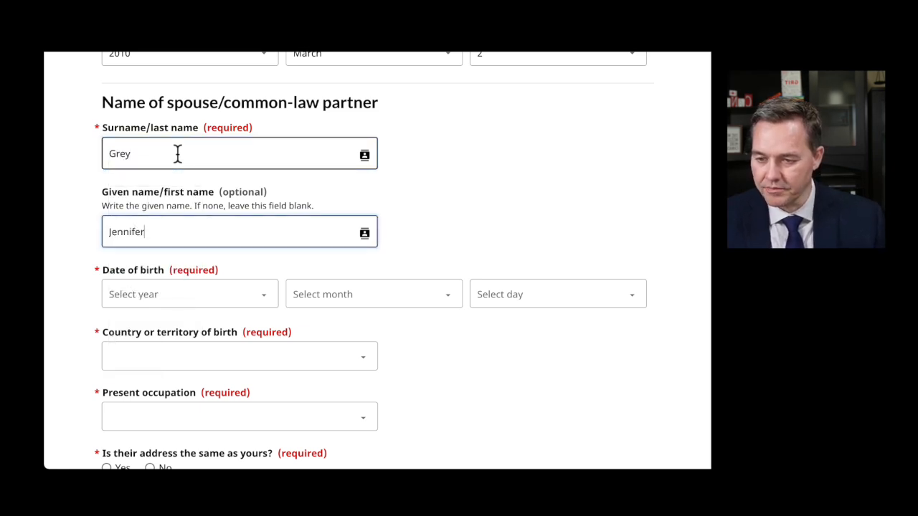
- Set the spouse's date of birth to 1995, May, 1
{"action": "scroll", "coordinate": [250, 248], "scroll_direction": "down", "scroll_amount": 1}
{"action": "left_click", "coordinate": [179, 217]}
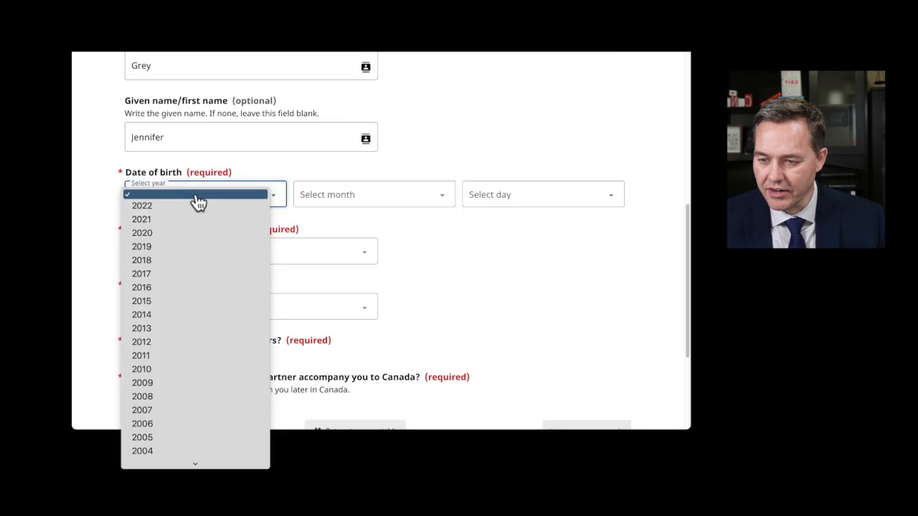
{"action": "scroll", "coordinate": [172, 435], "scroll_direction": "down", "scroll_amount": 10}
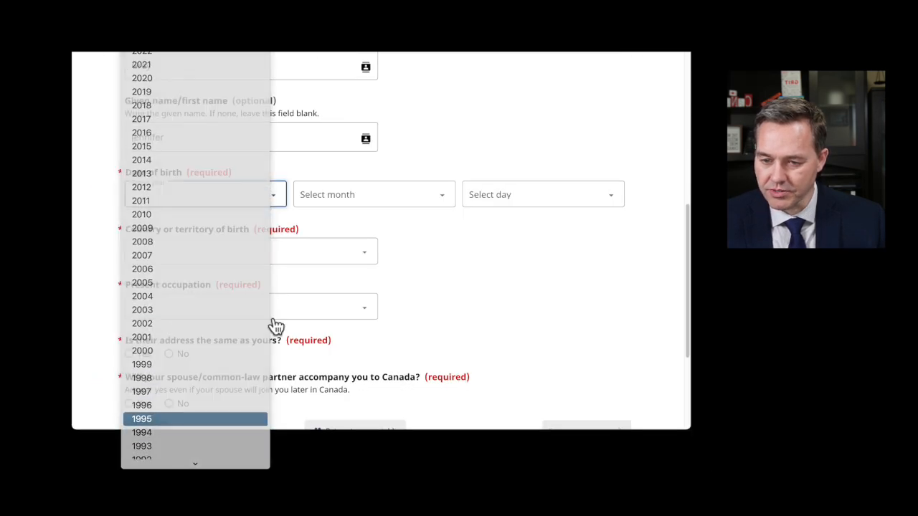
{"action": "left_click", "coordinate": [343, 202]}
{"action": "left_click", "coordinate": [344, 277]}
{"action": "left_click", "coordinate": [516, 201]}
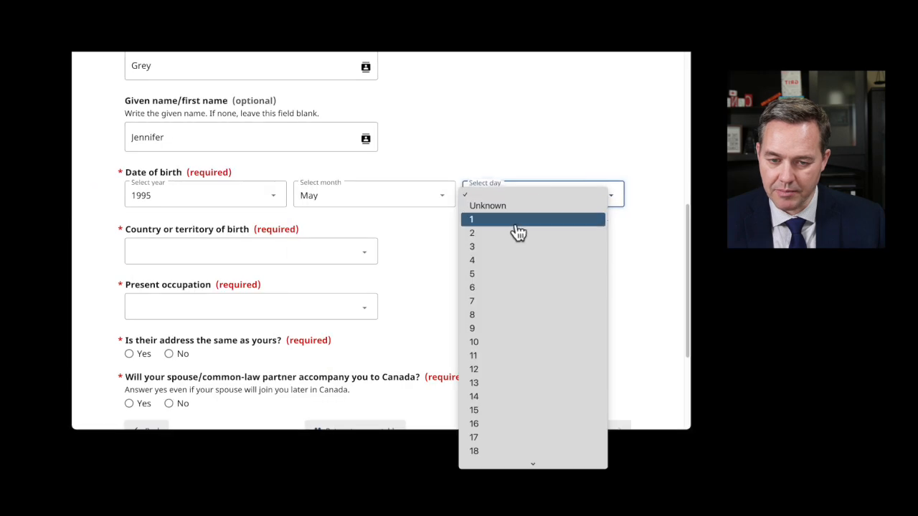
{"action": "left_click", "coordinate": [514, 223]}
- Set the spouse's birthplace to Ukraine, occupation to Homemaker, and same address to Yes
{"action": "left_click", "coordinate": [201, 253]}
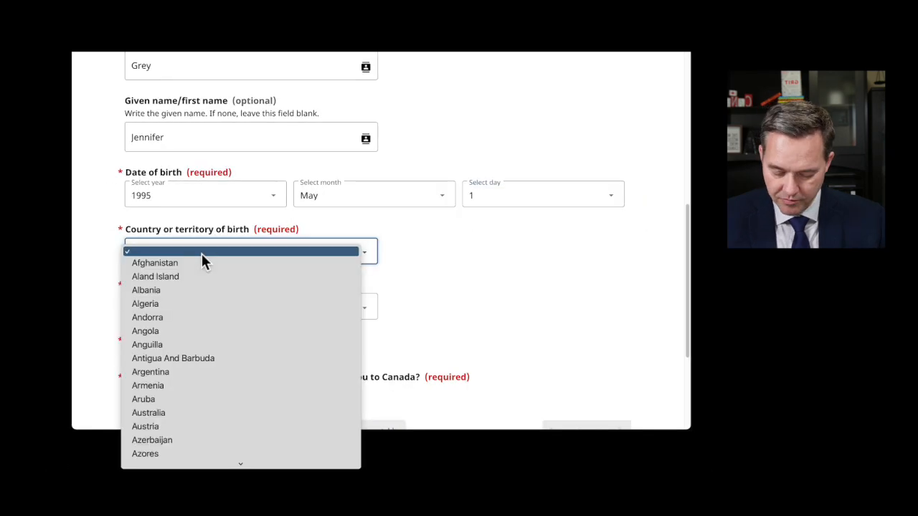
{"action": "scroll", "coordinate": [287, 401], "scroll_direction": "down", "scroll_amount": 20}
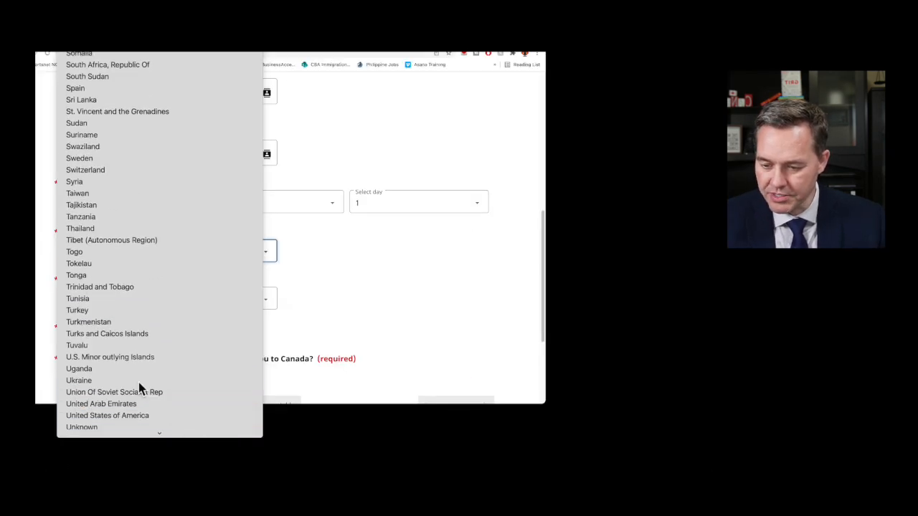
{"action": "left_click", "coordinate": [139, 380]}
{"action": "left_click", "coordinate": [131, 306]}
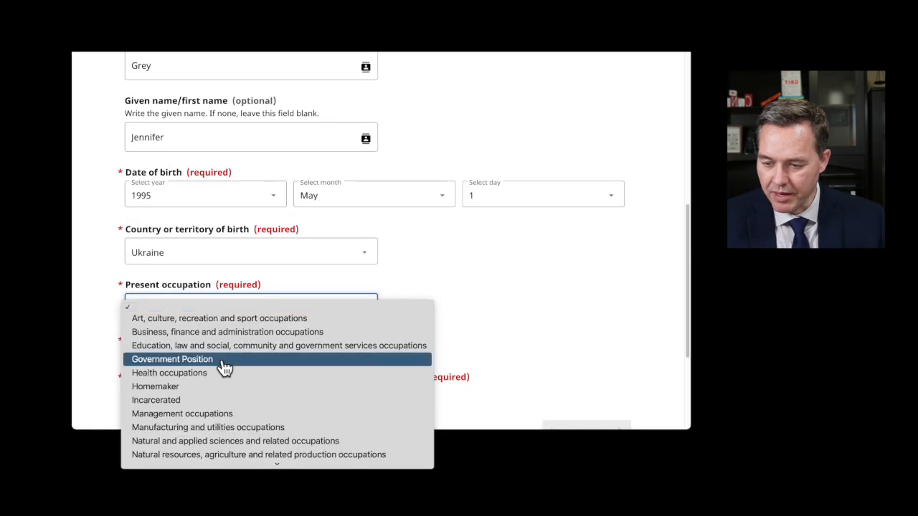
{"action": "scroll", "coordinate": [224, 367], "scroll_direction": "down", "scroll_amount": 3}
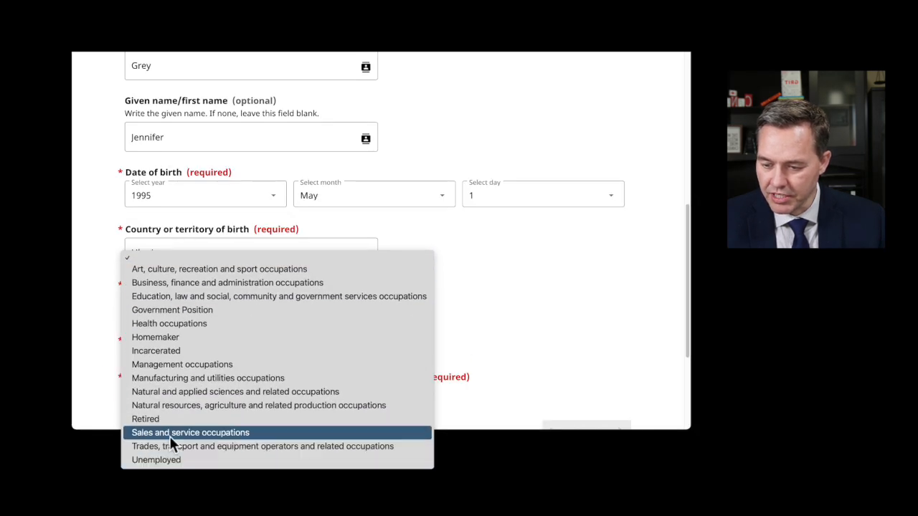
{"action": "left_click", "coordinate": [162, 337]}
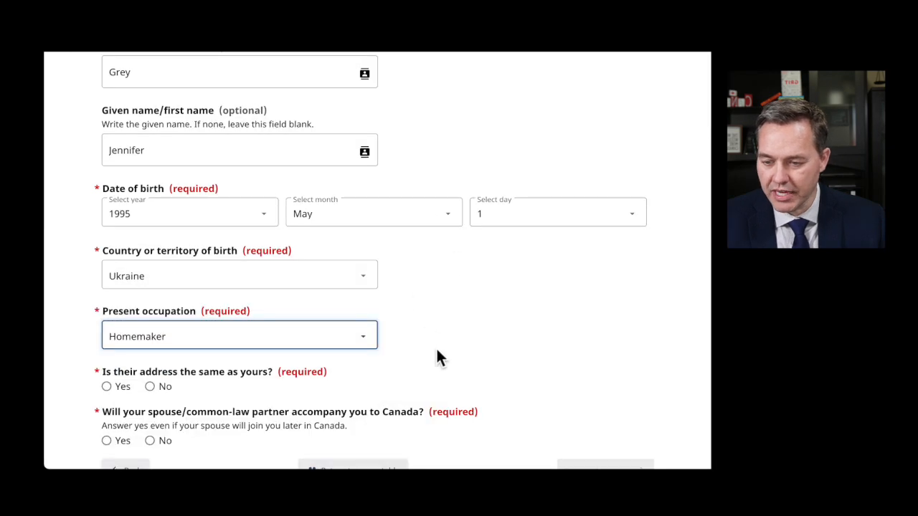
{"action": "scroll", "coordinate": [436, 357], "scroll_direction": "down", "scroll_amount": 2}
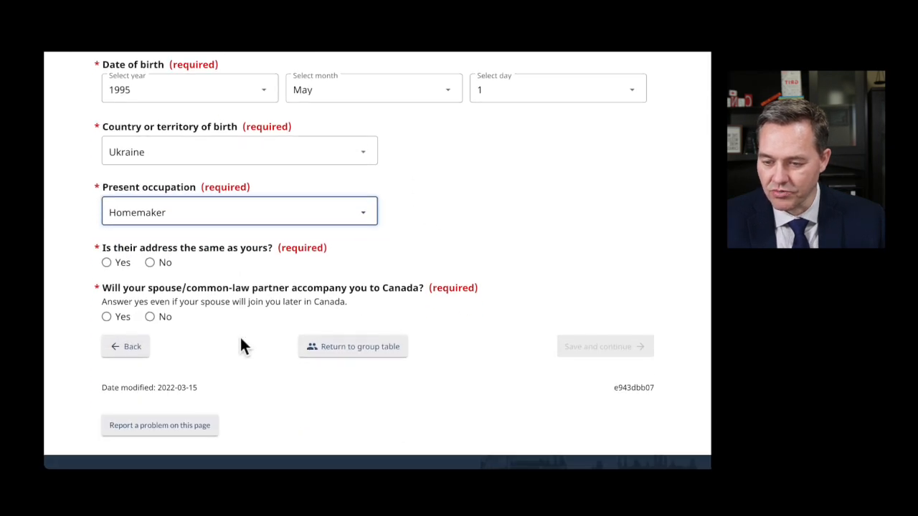
{"action": "left_click", "coordinate": [106, 263]}
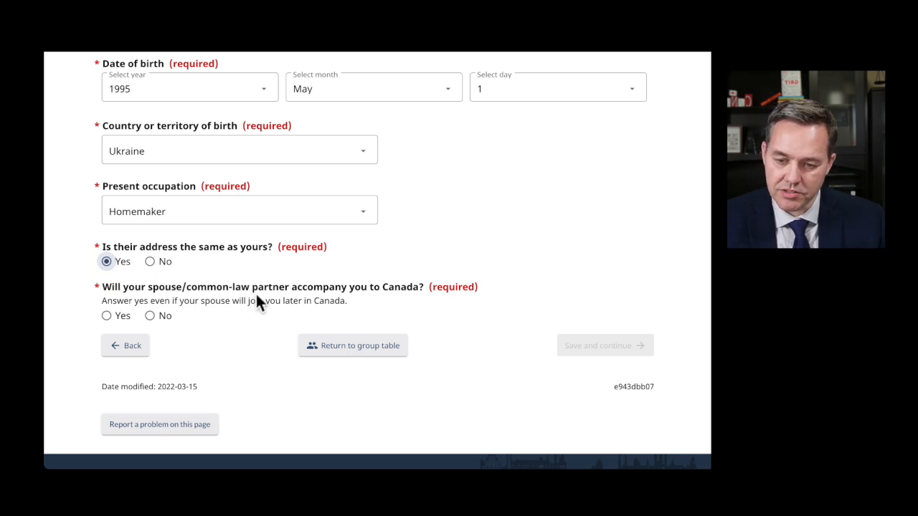
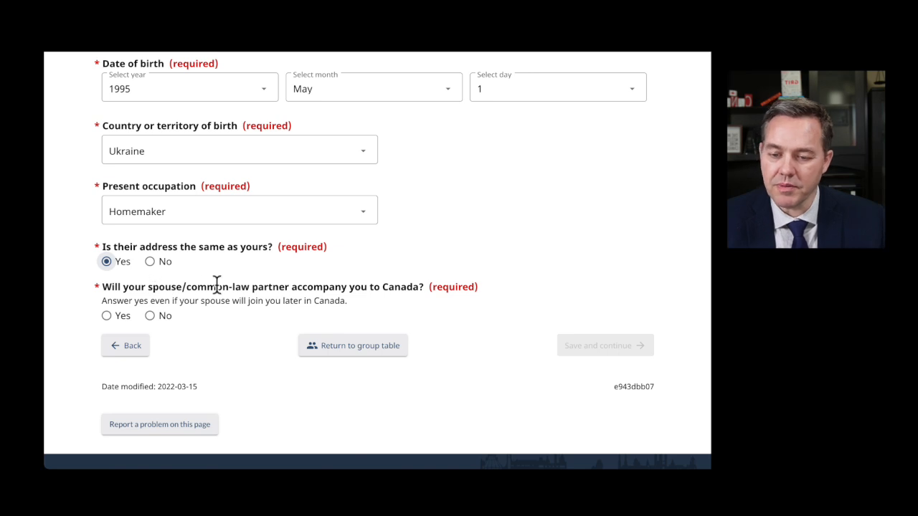
- Answer Yes that the spouse will accompany you to Canada, then save and continue
{"action": "left_click_drag", "start_coordinate": [116, 302], "coordinate": [347, 301]}
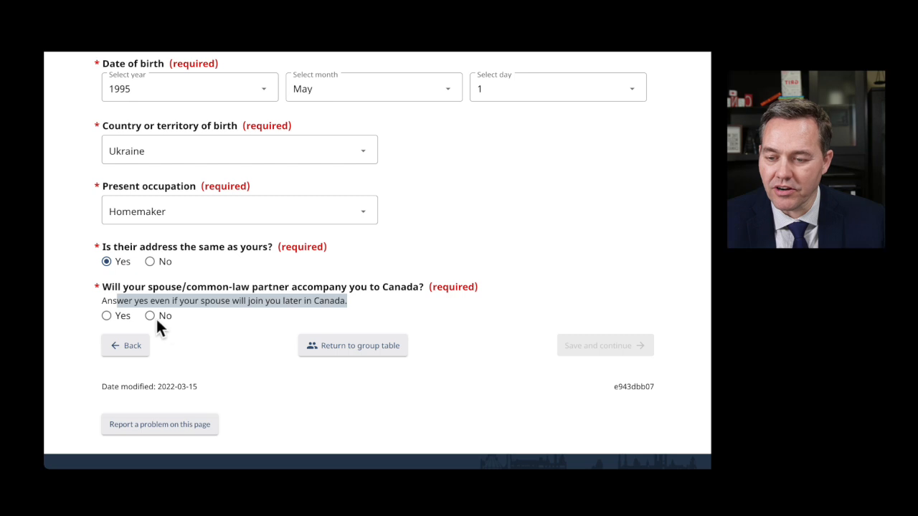
{"action": "left_click", "coordinate": [107, 316]}
{"action": "left_click", "coordinate": [608, 351]}
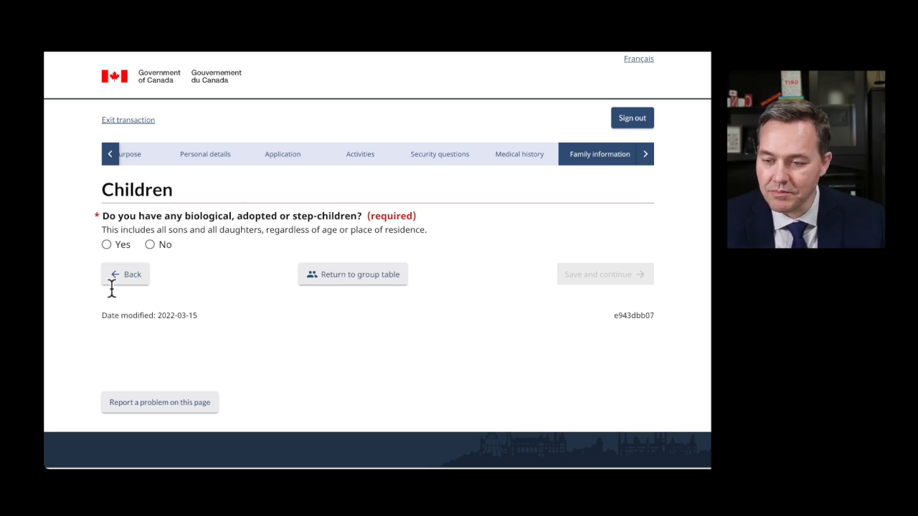
- Answer Yes to having children, add a child, and enter the child's surname and given name
{"action": "left_click", "coordinate": [108, 245]}
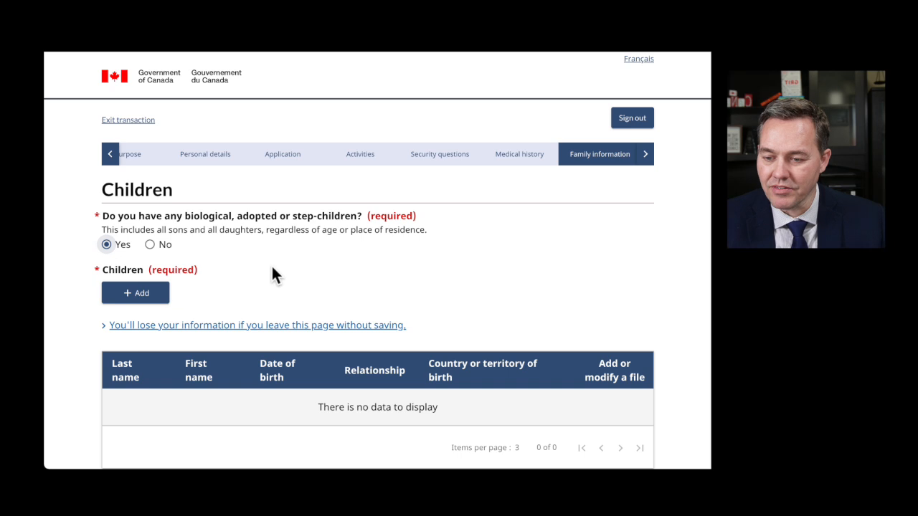
{"action": "left_click", "coordinate": [143, 294]}
{"action": "left_click", "coordinate": [221, 179]}
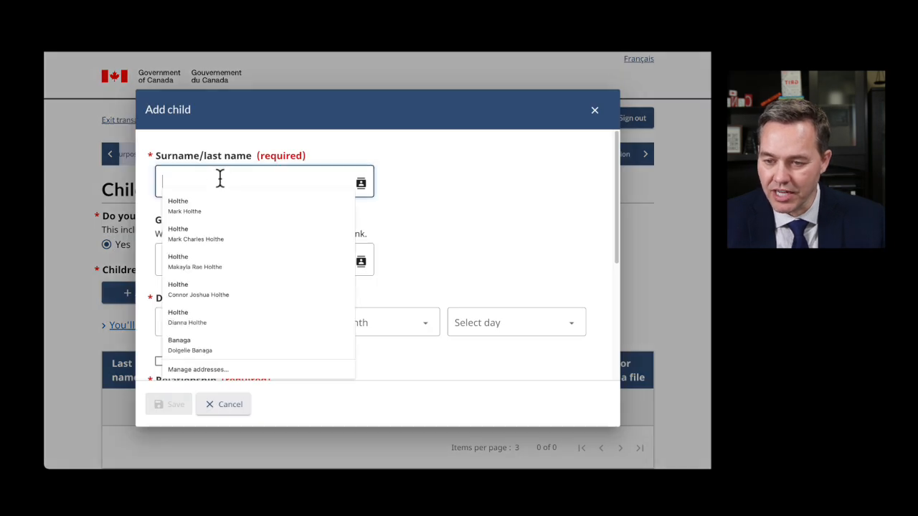
{"action": "type", "text": "Grey"}
{"action": "key", "text": "Tab"}
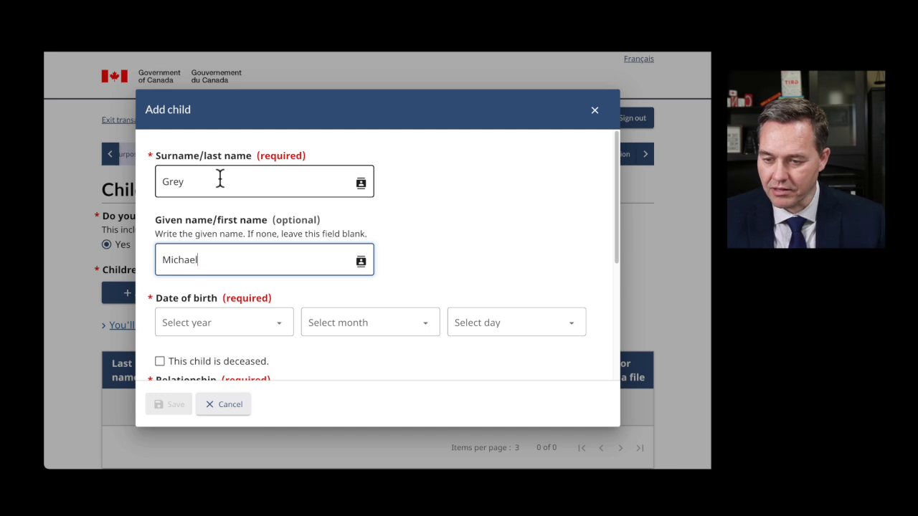
- Set the child's date of birth to 2014, April, 5
{"action": "left_click", "coordinate": [232, 327]}
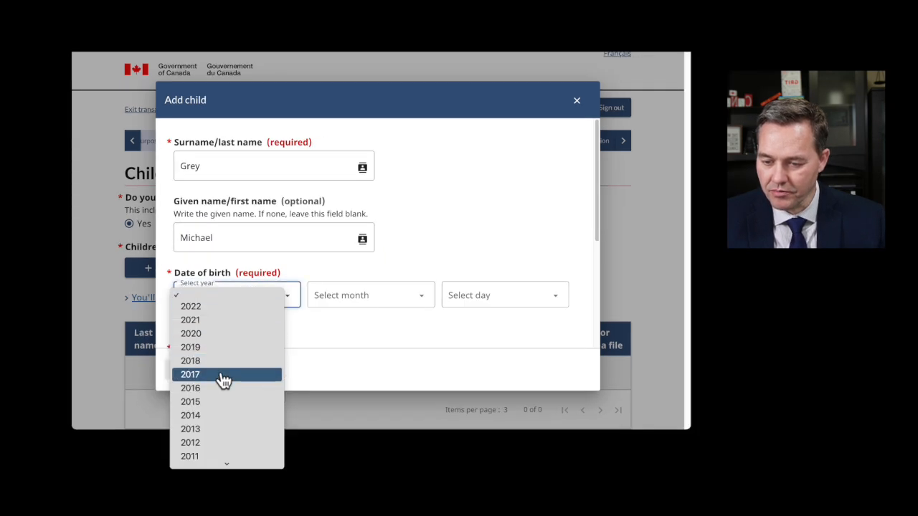
{"action": "left_click", "coordinate": [210, 371]}
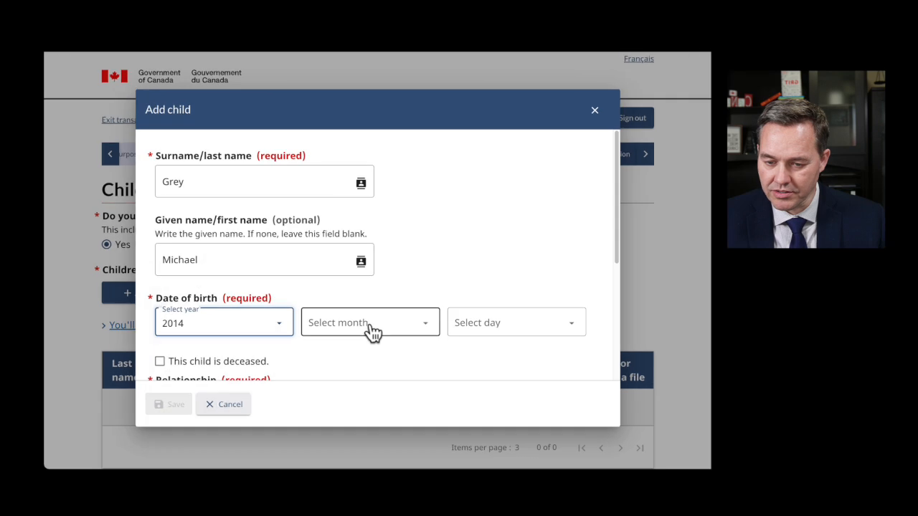
{"action": "left_click", "coordinate": [372, 331]}
{"action": "left_click", "coordinate": [334, 394]}
{"action": "left_click", "coordinate": [482, 334]}
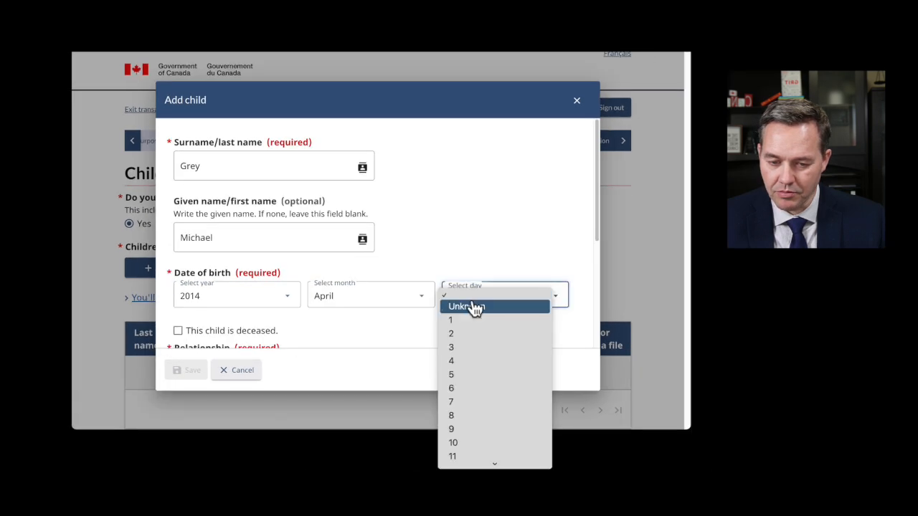
{"action": "left_click", "coordinate": [473, 375]}
{"action": "scroll", "coordinate": [338, 312], "scroll_direction": "down", "scroll_amount": 2}
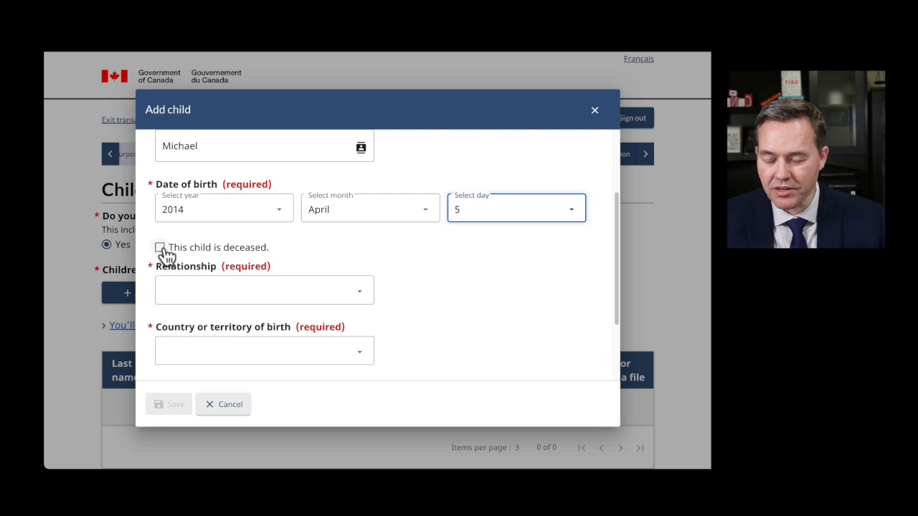
{"action": "scroll", "coordinate": [352, 254], "scroll_direction": "down", "scroll_amount": 2}
- Set the child's relationship to Son and country of birth to Ukraine
{"action": "left_click", "coordinate": [261, 228]}
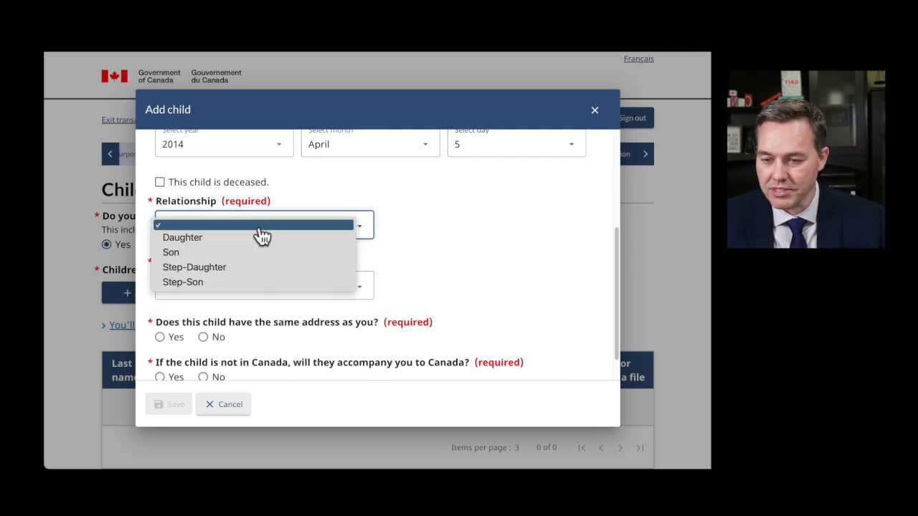
{"action": "left_click", "coordinate": [185, 252]}
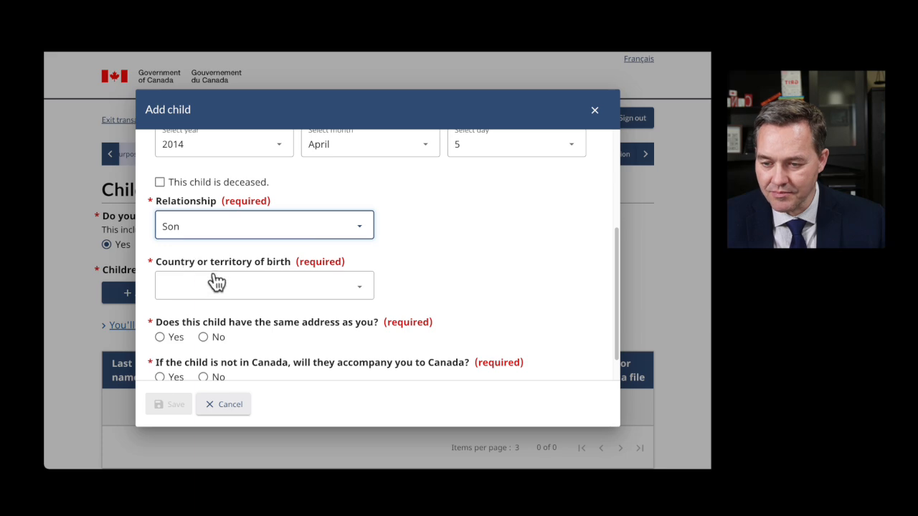
{"action": "left_click", "coordinate": [215, 283]}
{"action": "scroll", "coordinate": [191, 334], "scroll_direction": "down", "scroll_amount": 15}
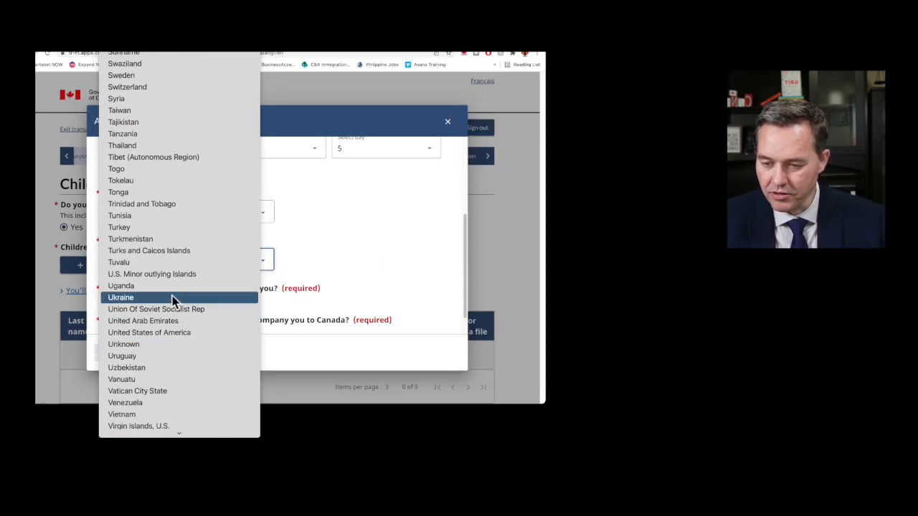
{"action": "left_click", "coordinate": [172, 297]}
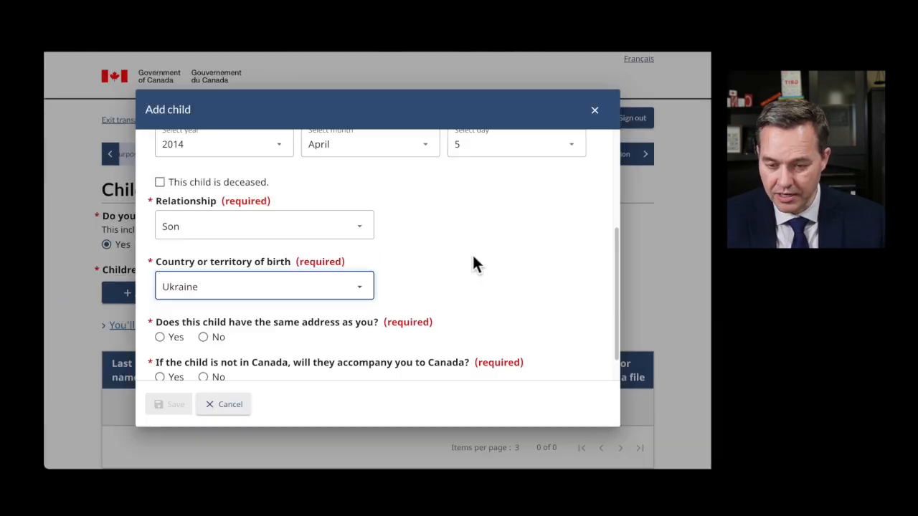
- Answer Yes to same address and accompanying you, then save the son to the Children table
{"action": "scroll", "coordinate": [325, 264], "scroll_direction": "down", "scroll_amount": 1}
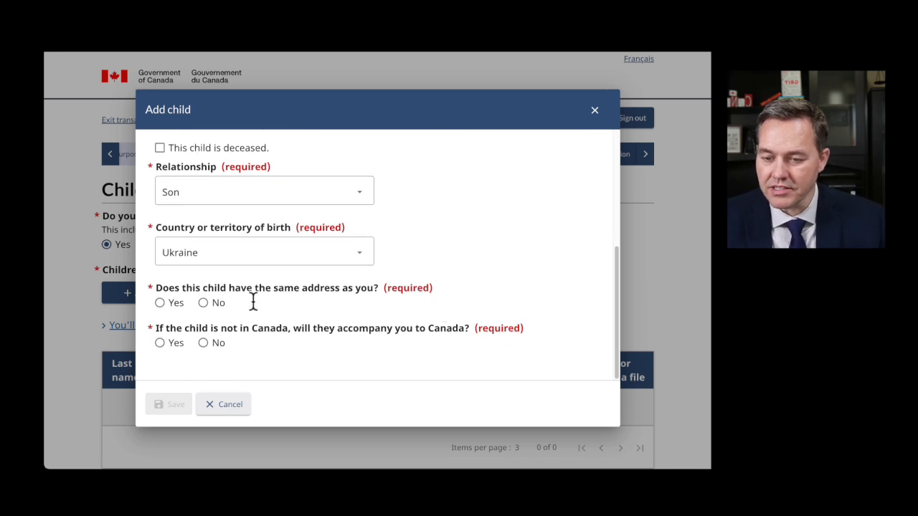
{"action": "left_click", "coordinate": [159, 303]}
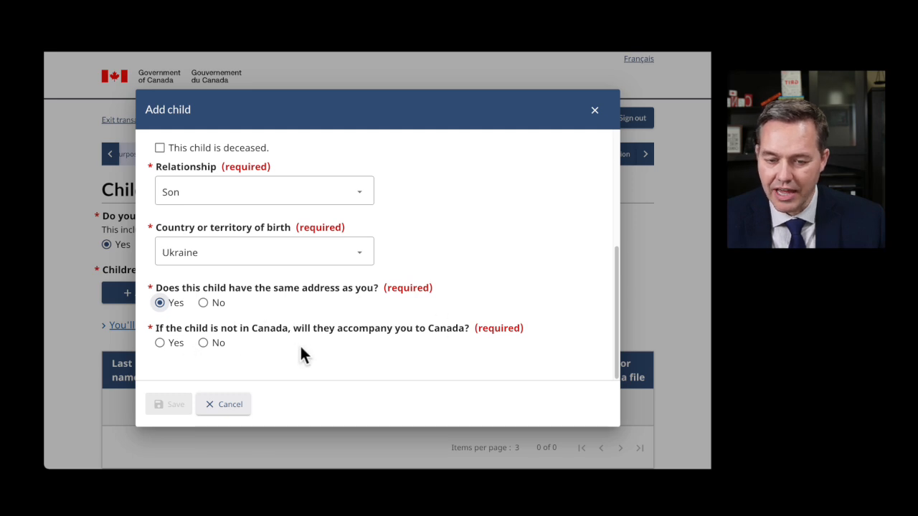
{"action": "left_click", "coordinate": [160, 343]}
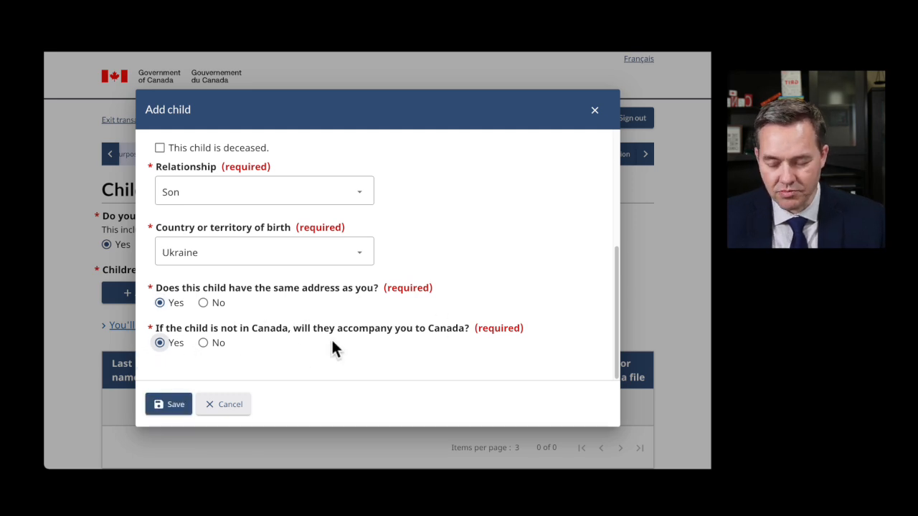
{"action": "left_click", "coordinate": [172, 404]}
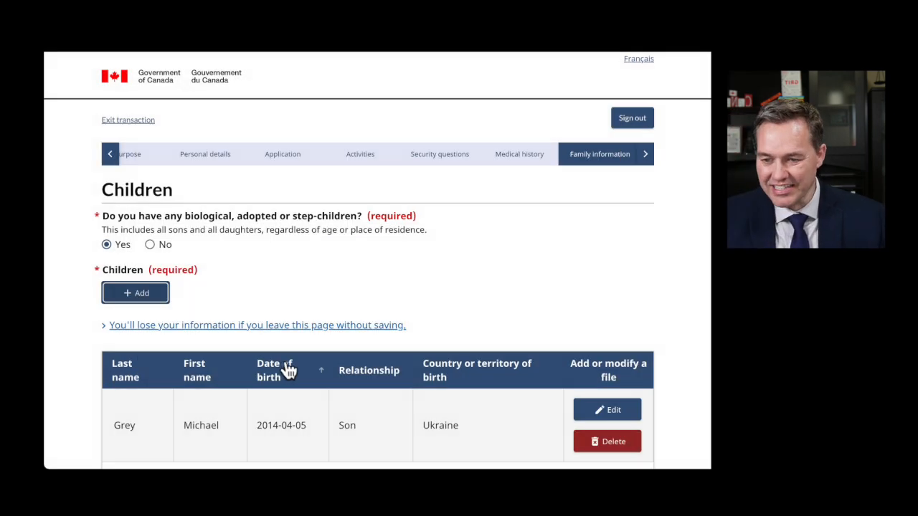
{"action": "scroll", "coordinate": [290, 373], "scroll_direction": "down", "scroll_amount": 1}
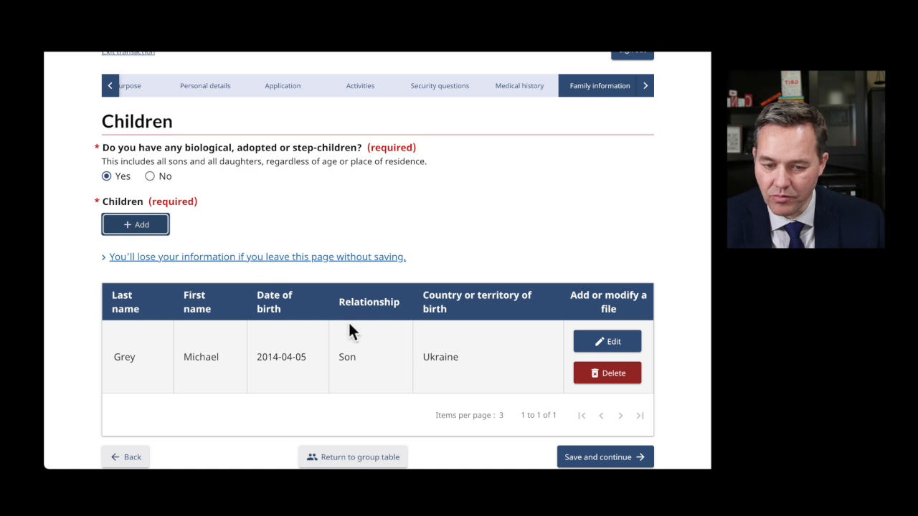
{"action": "scroll", "coordinate": [350, 331], "scroll_direction": "down", "scroll_amount": 2}
- Continue to the Parents page, add a parent with surname, given name and relationship Father
{"action": "left_click", "coordinate": [590, 320]}
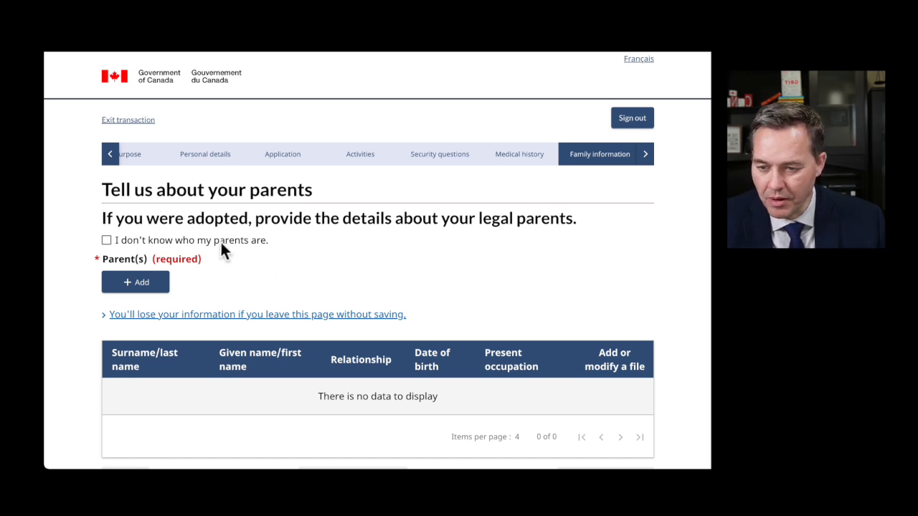
{"action": "scroll", "coordinate": [259, 269], "scroll_direction": "down", "scroll_amount": 1}
{"action": "left_click", "coordinate": [134, 264]}
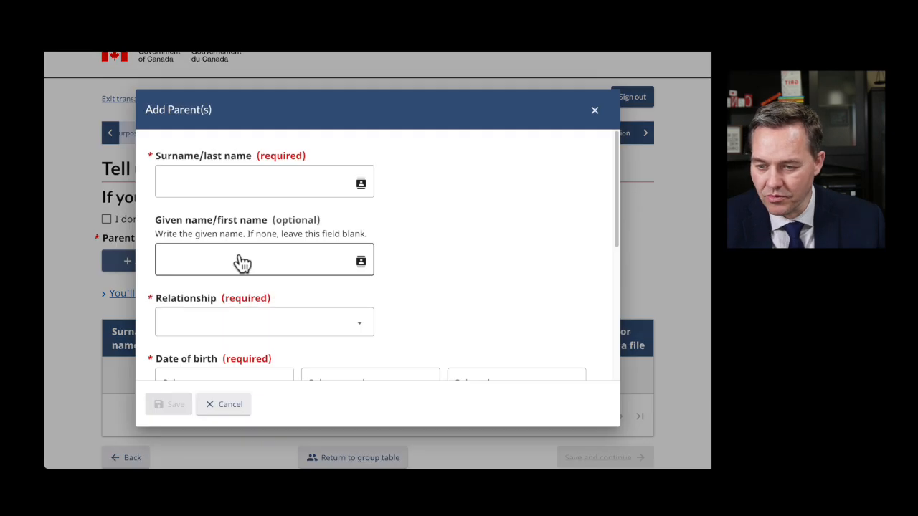
{"action": "left_click", "coordinate": [219, 190]}
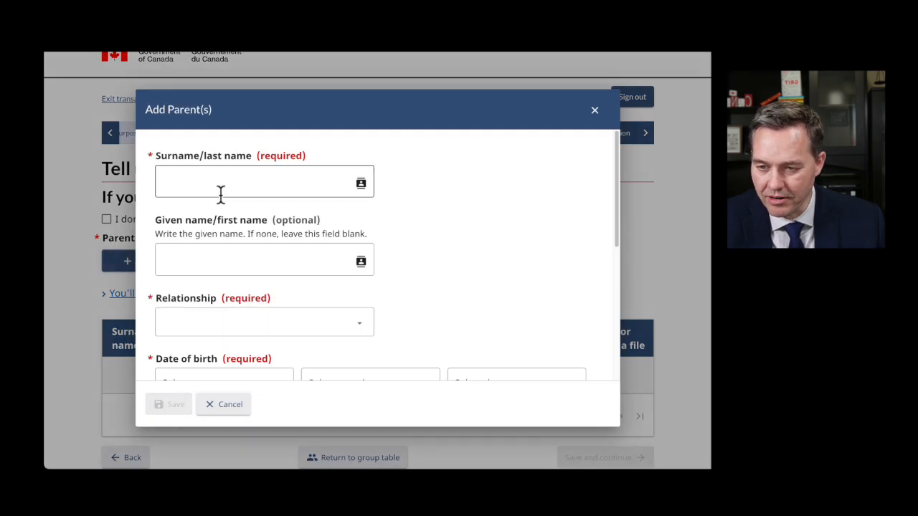
{"action": "type", "text": "Smith"}
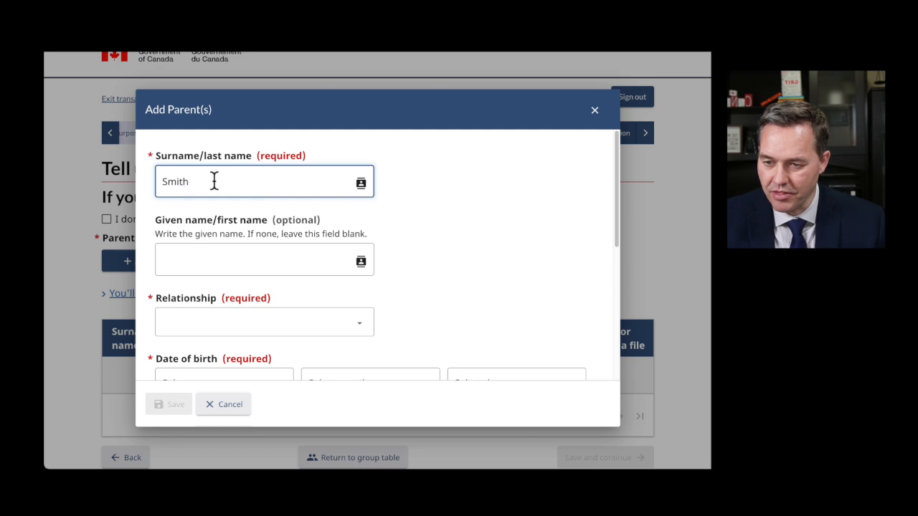
{"action": "key", "text": "Tab"}
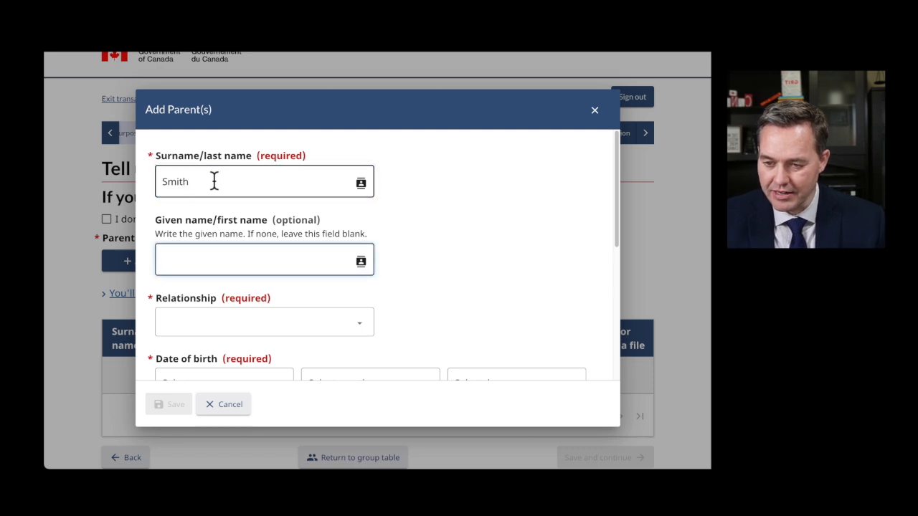
{"action": "key", "text": "Tab"}
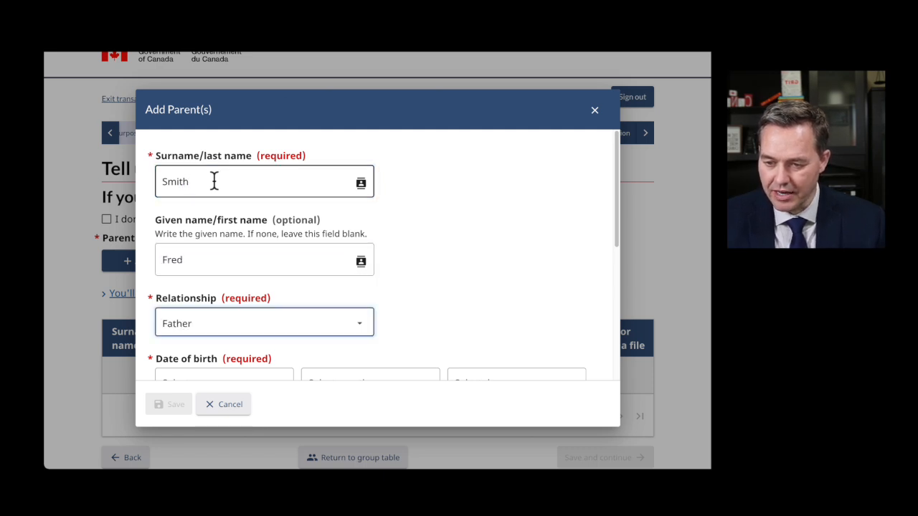
{"action": "left_click", "coordinate": [362, 331]}
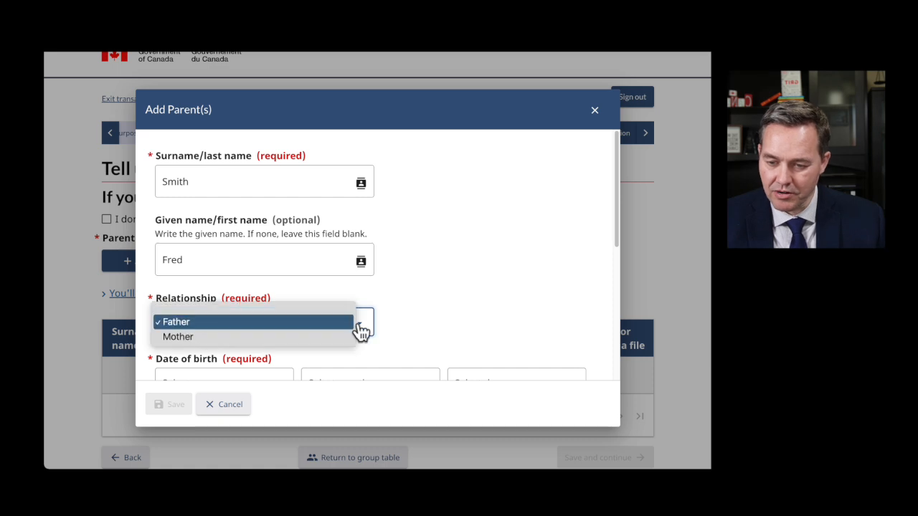
{"action": "left_click", "coordinate": [279, 322]}
{"action": "scroll", "coordinate": [405, 313], "scroll_direction": "down", "scroll_amount": 2}
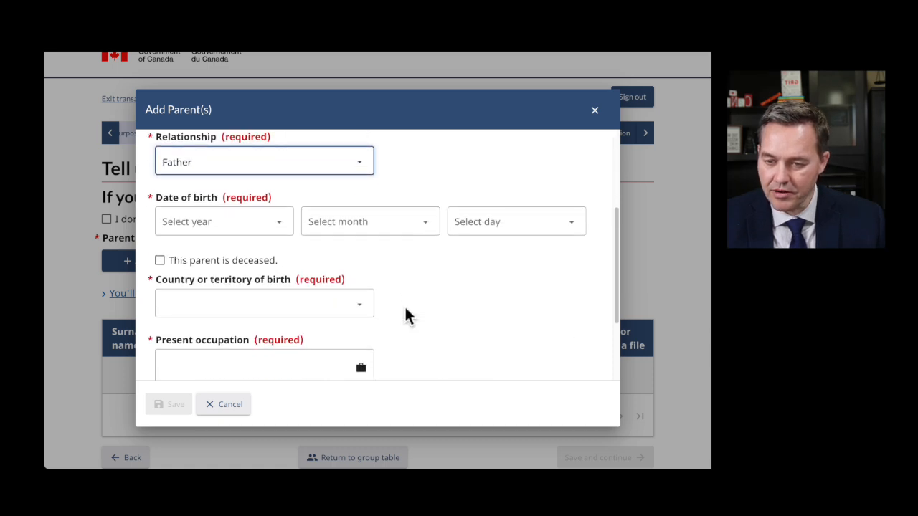
{"action": "left_click", "coordinate": [258, 225]}
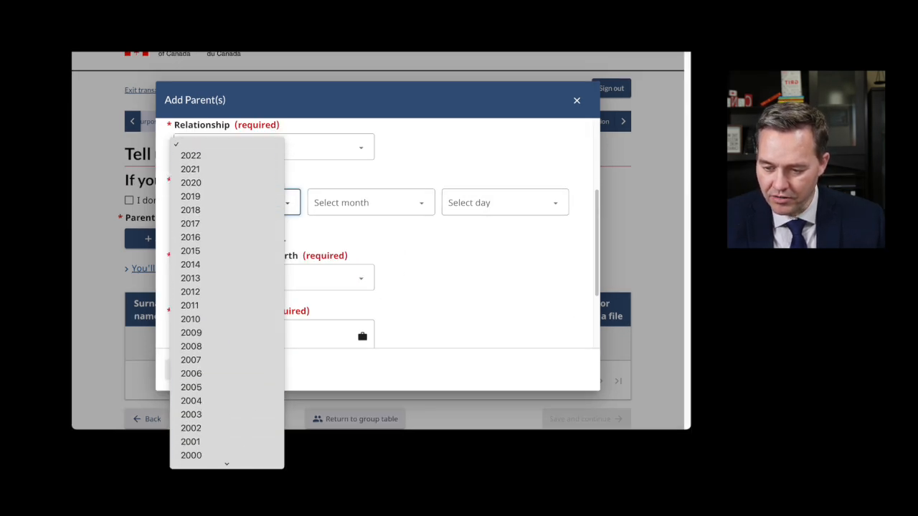
{"action": "scroll", "coordinate": [249, 477], "scroll_direction": "down", "scroll_amount": 10}
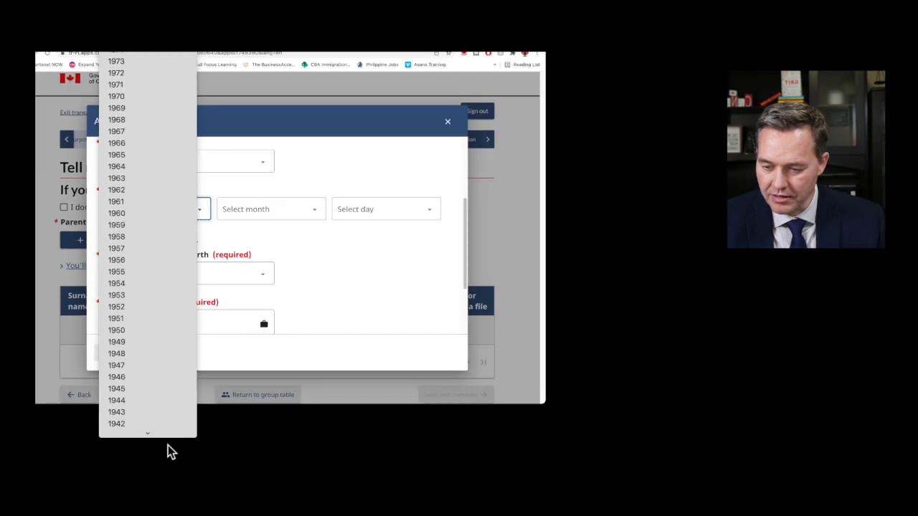
{"action": "left_click", "coordinate": [135, 252]}
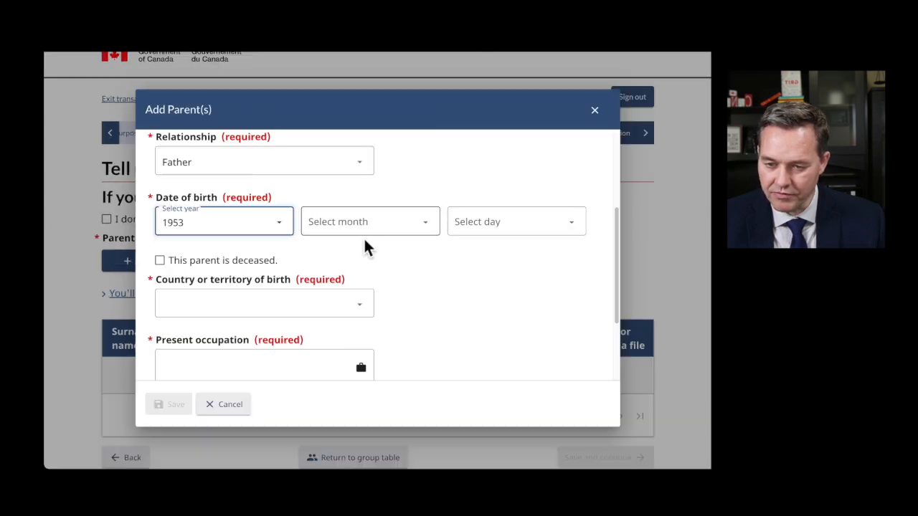
{"action": "left_click", "coordinate": [381, 230]}
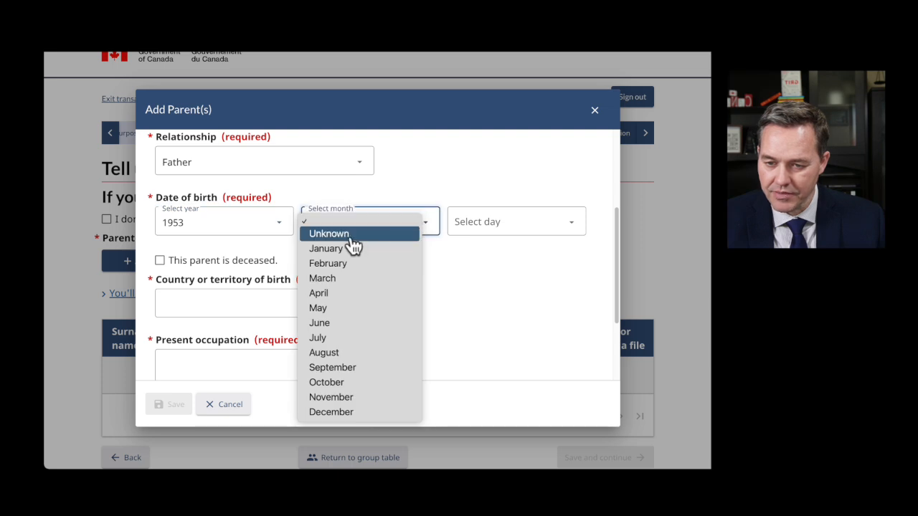
{"action": "left_click", "coordinate": [348, 289]}
{"action": "left_click", "coordinate": [519, 228]}
{"action": "left_click", "coordinate": [484, 282]}
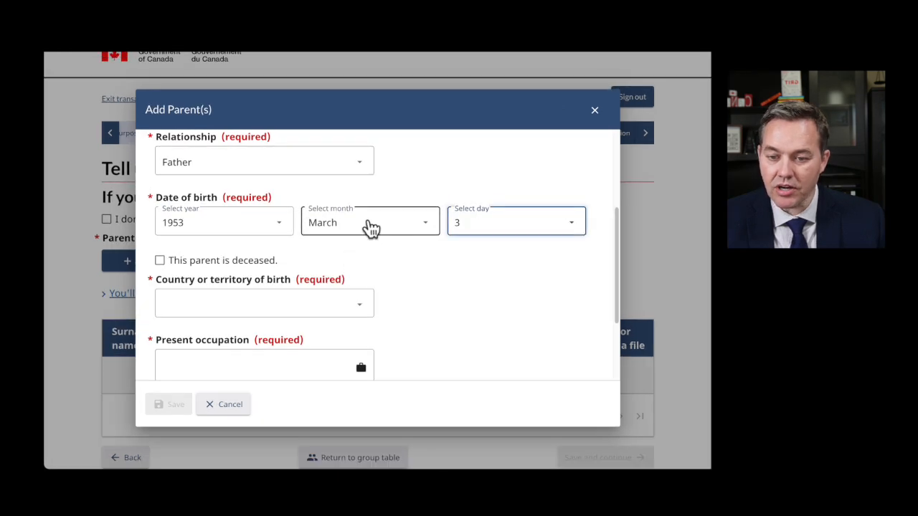
{"action": "left_click", "coordinate": [371, 226]}
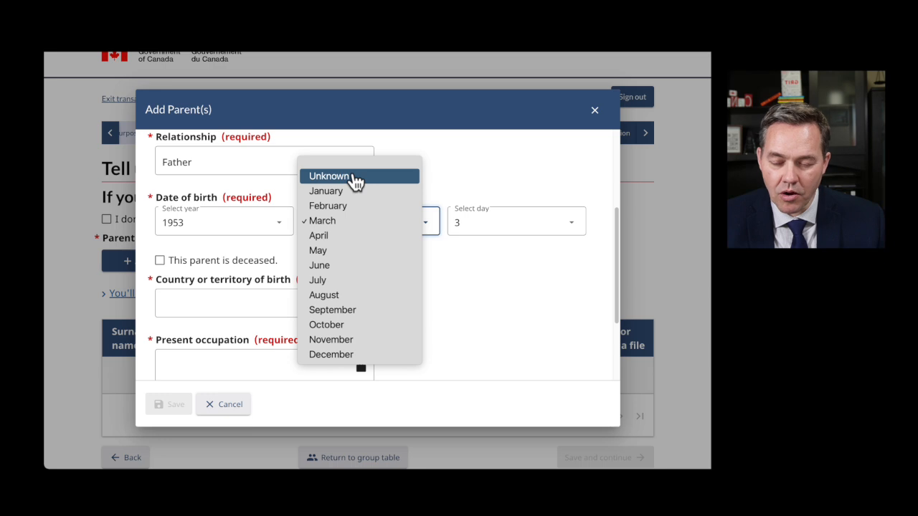
{"action": "left_click", "coordinate": [476, 176]}
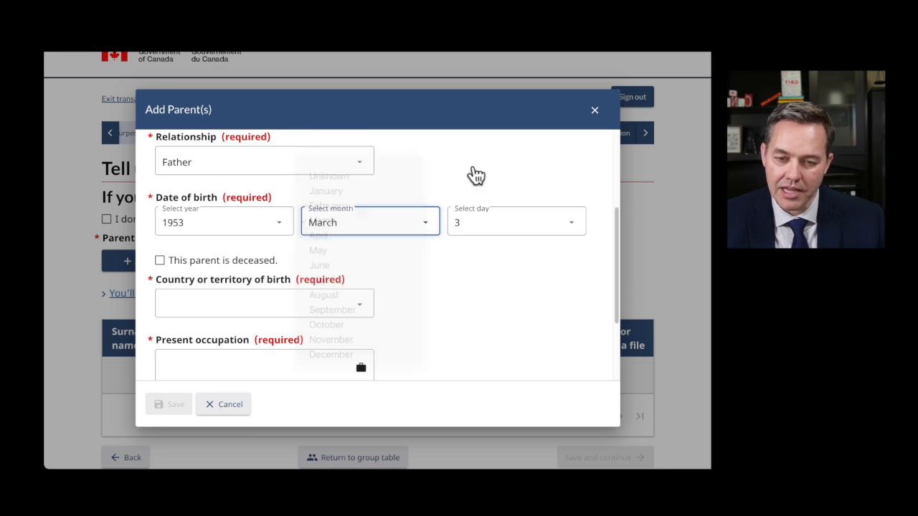
{"action": "scroll", "coordinate": [409, 328], "scroll_direction": "down", "scroll_amount": 1}
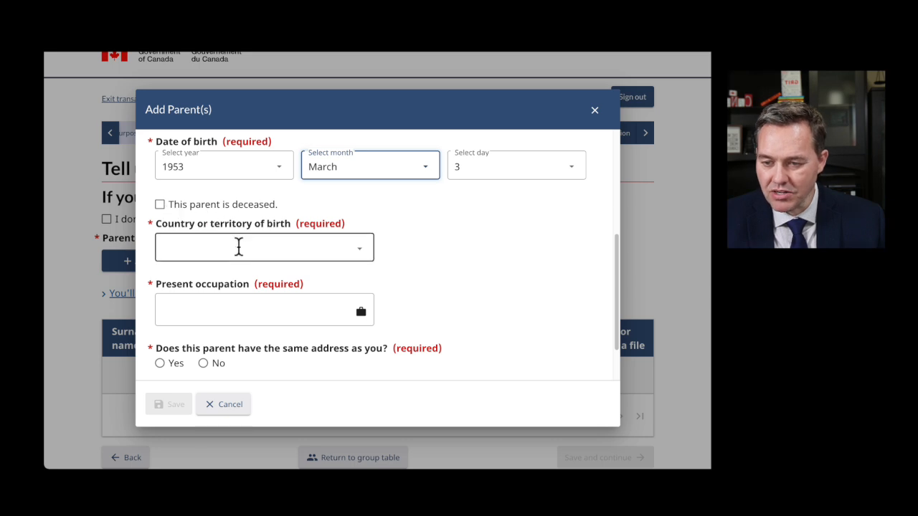
- Choose Ukraine as the father's country of birth
{"action": "left_click", "coordinate": [266, 245]}
{"action": "scroll", "coordinate": [258, 233], "scroll_direction": "down", "scroll_amount": 20}
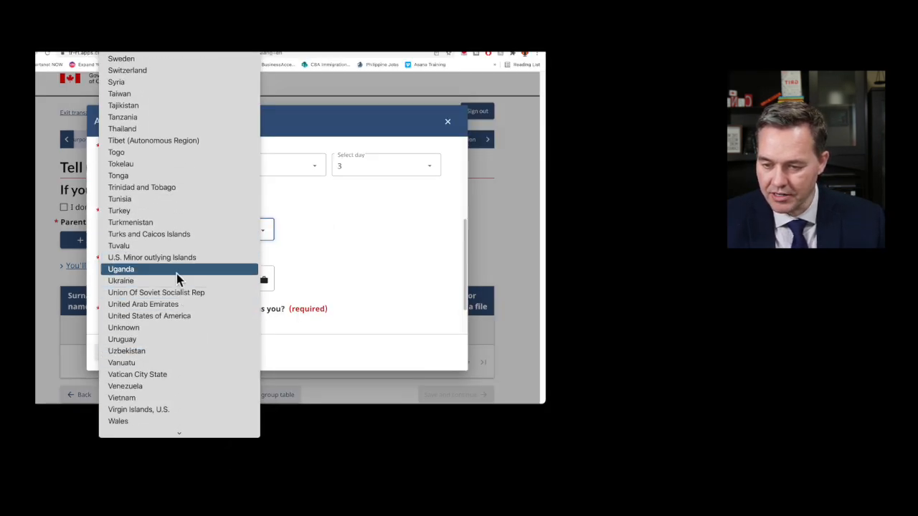
{"action": "left_click", "coordinate": [178, 281]}
{"action": "left_click", "coordinate": [171, 279]}
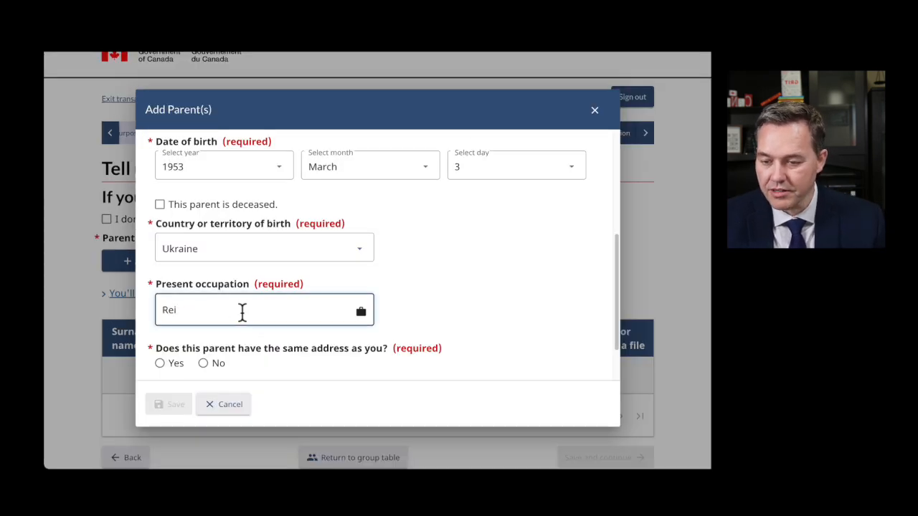
- Enter Retired as the father's occupation and answer No to sharing your address
{"action": "type", "text": "Retired"}
{"action": "scroll", "coordinate": [288, 370], "scroll_direction": "down", "scroll_amount": 1}
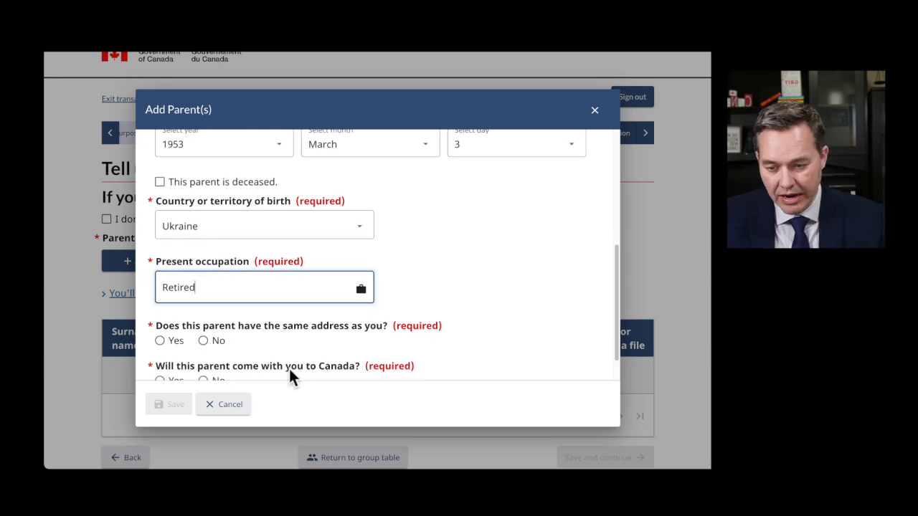
{"action": "scroll", "coordinate": [287, 347], "scroll_direction": "down", "scroll_amount": 1}
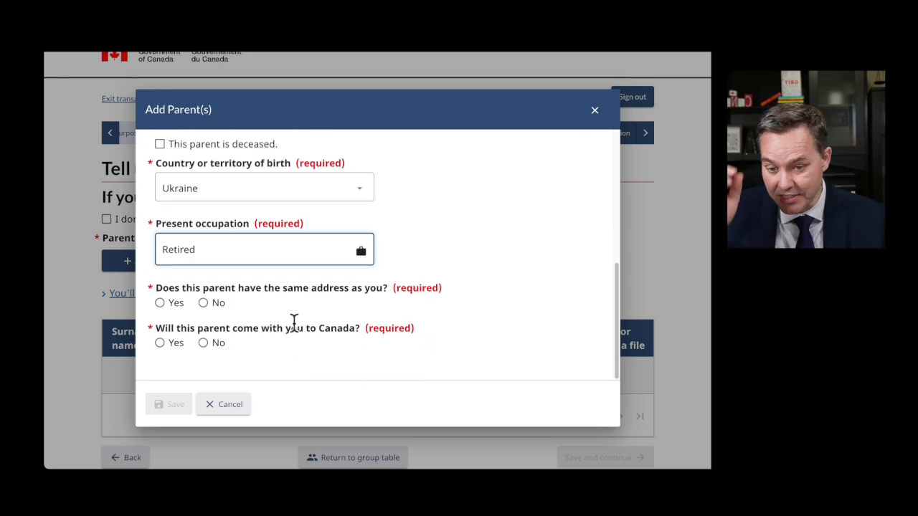
{"action": "left_click", "coordinate": [204, 303]}
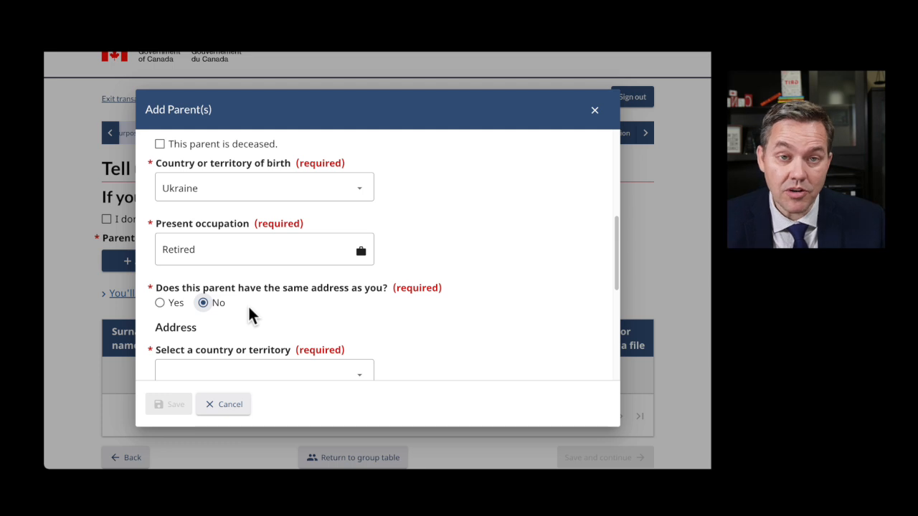
{"action": "left_click", "coordinate": [170, 303]}
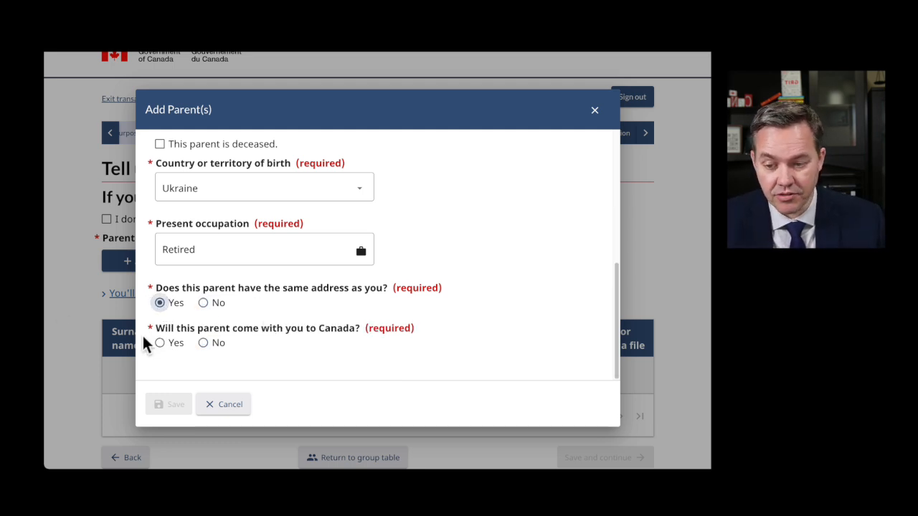
{"action": "left_click", "coordinate": [203, 304]}
- Set the father's address country to Ukraine and enter his street address and city
{"action": "scroll", "coordinate": [277, 303], "scroll_direction": "down", "scroll_amount": 3}
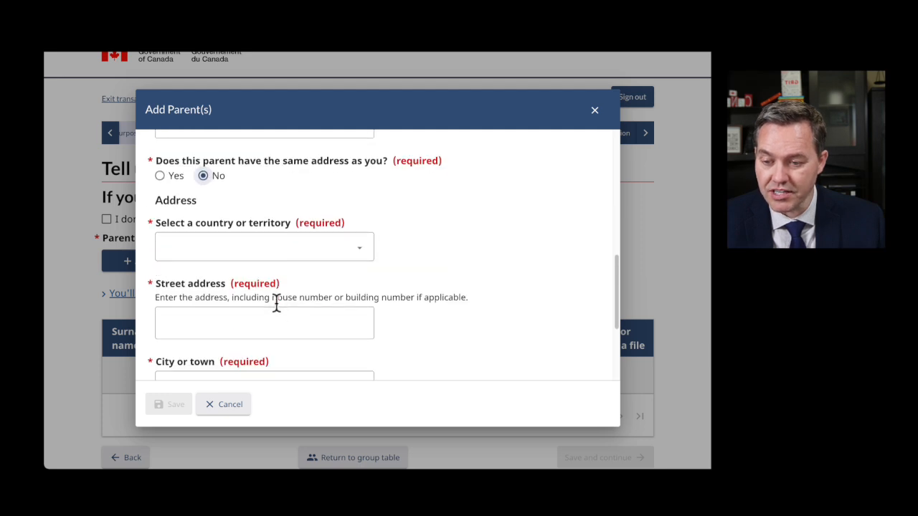
{"action": "left_click", "coordinate": [225, 185]}
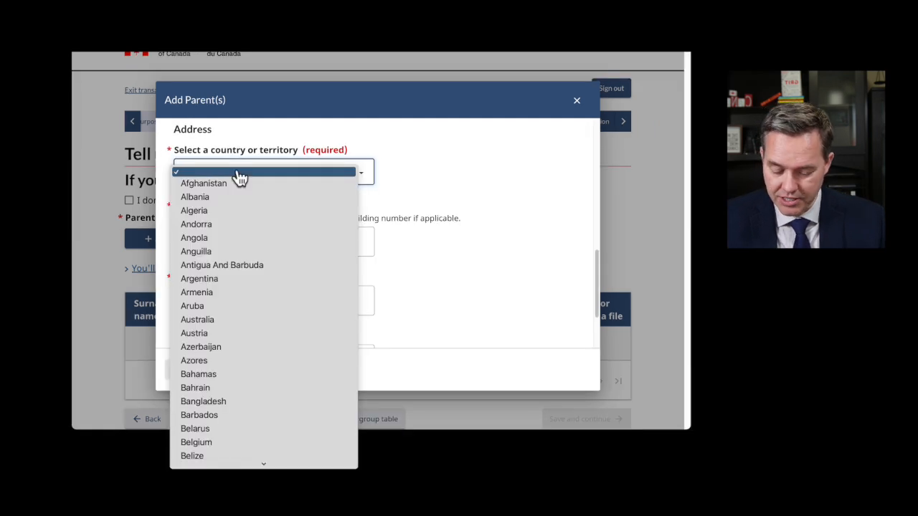
{"action": "key", "text": "u"}
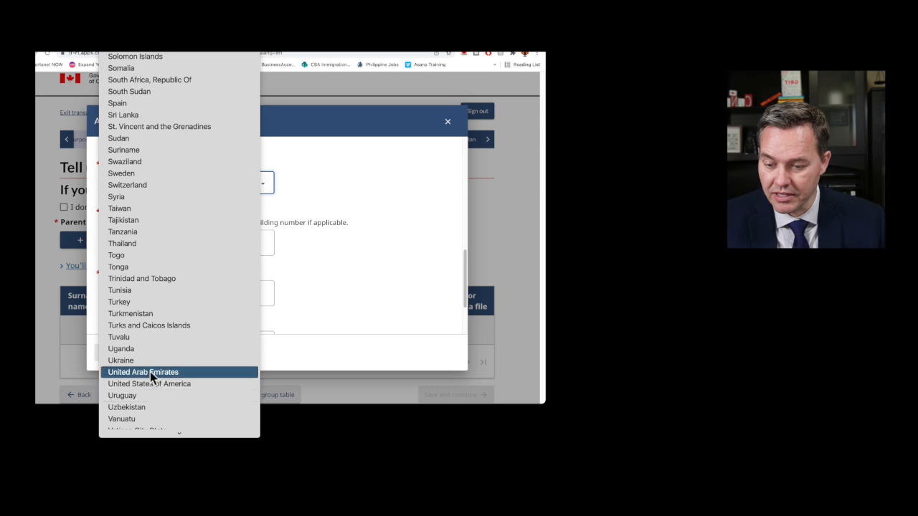
{"action": "left_click", "coordinate": [162, 358]}
{"action": "left_click", "coordinate": [164, 241]}
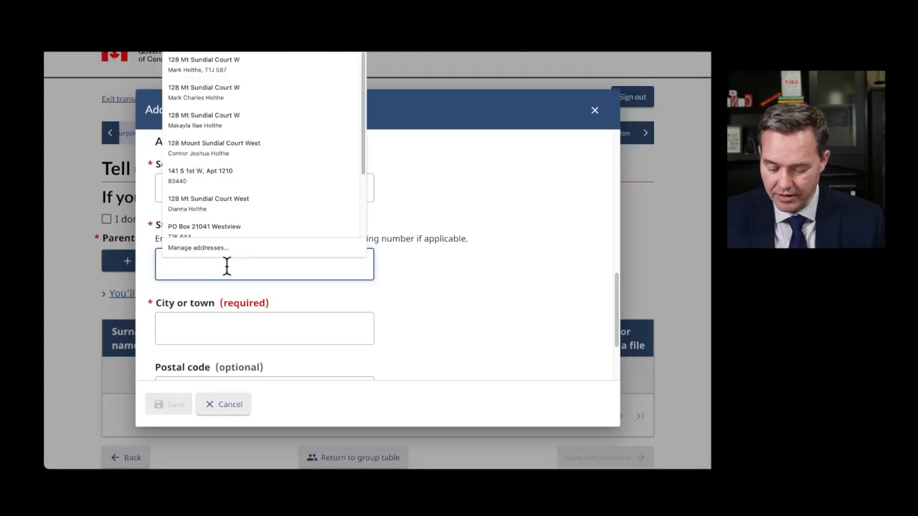
{"action": "type", "text": "123 Main Street"}
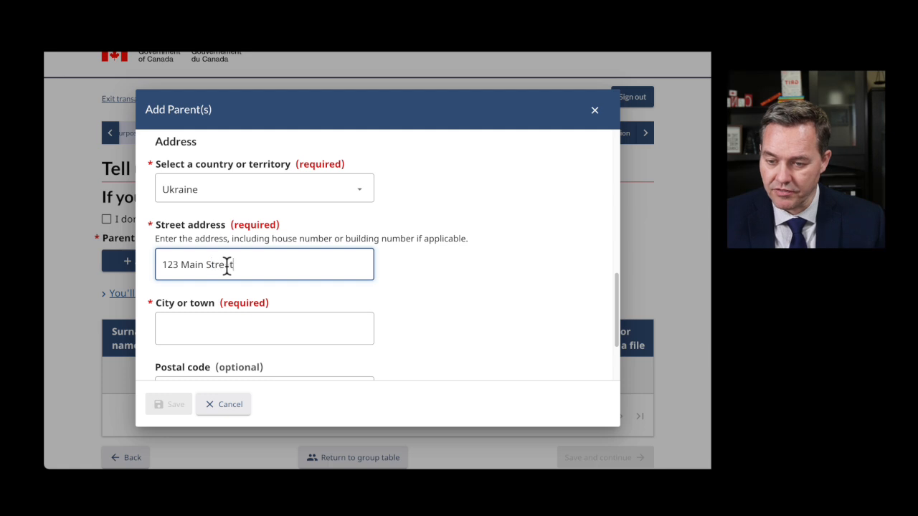
{"action": "key", "text": "Tab"}
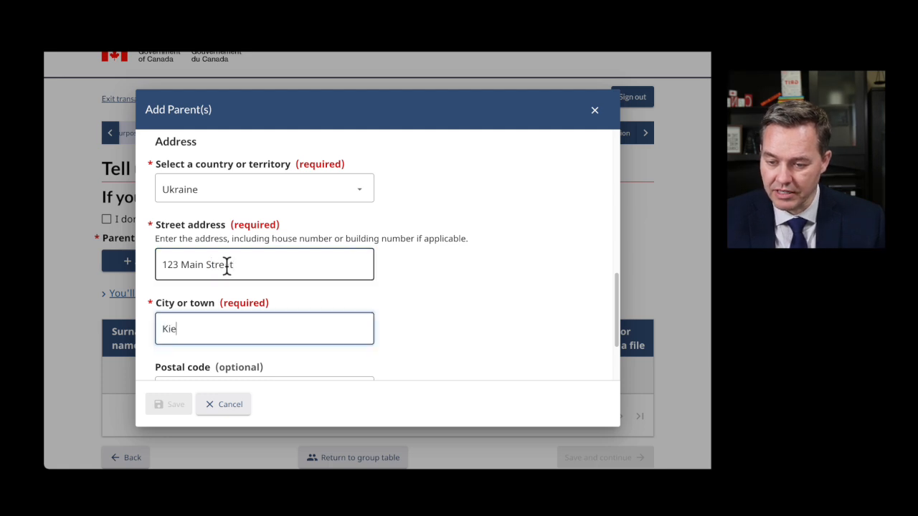
- Answer No to the father coming to Canada, save him, and save the Parents page
{"action": "scroll", "coordinate": [358, 330], "scroll_direction": "down", "scroll_amount": 1}
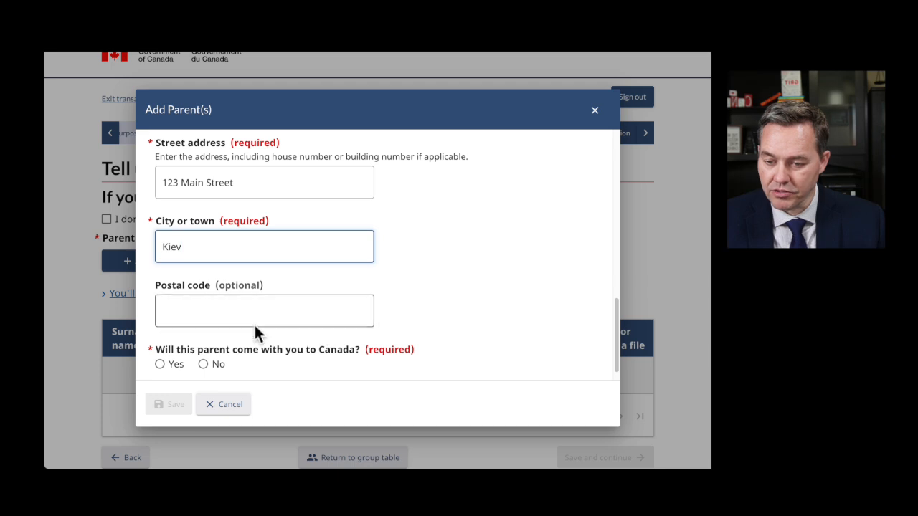
{"action": "scroll", "coordinate": [263, 339], "scroll_direction": "down", "scroll_amount": 1}
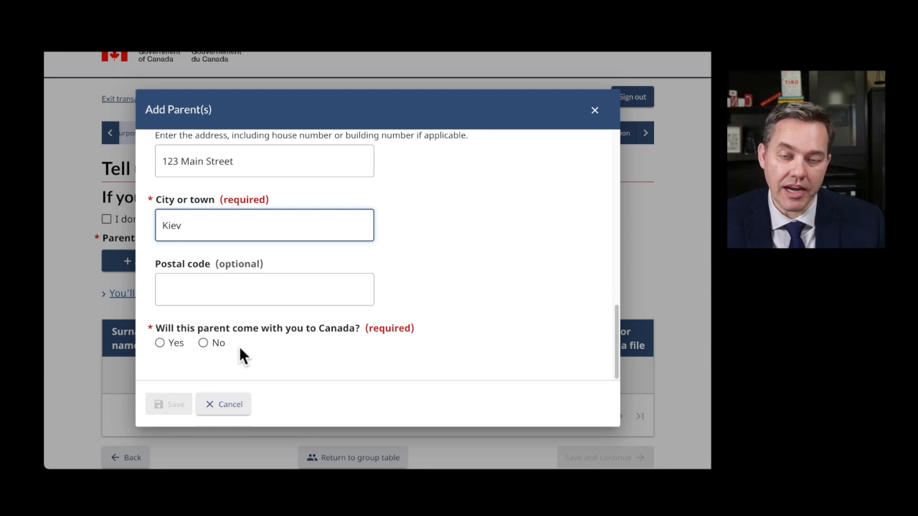
{"action": "left_click", "coordinate": [159, 344]}
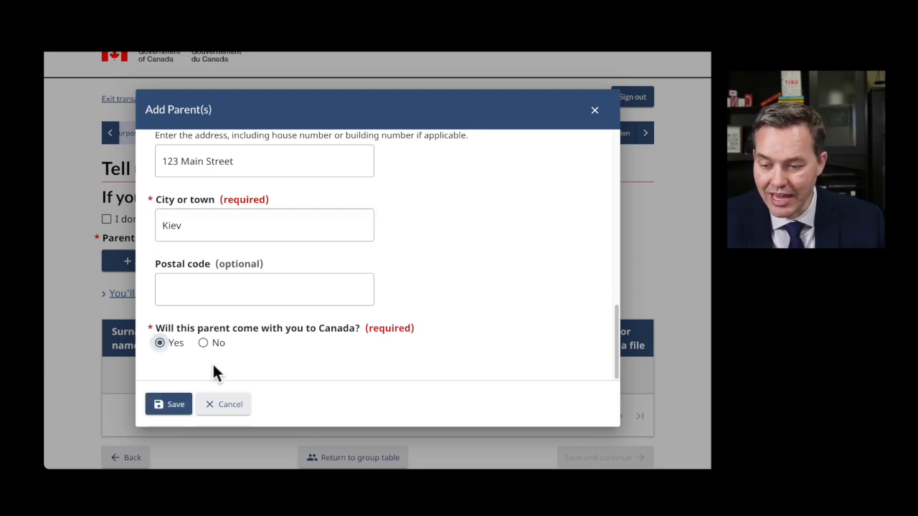
{"action": "left_click", "coordinate": [203, 344]}
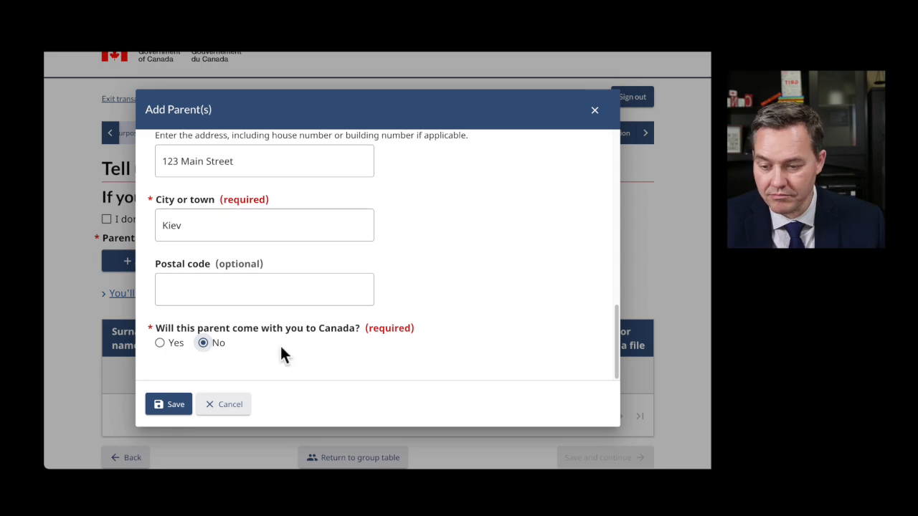
{"action": "left_click", "coordinate": [176, 404]}
{"action": "scroll", "coordinate": [337, 266], "scroll_direction": "down", "scroll_amount": 2}
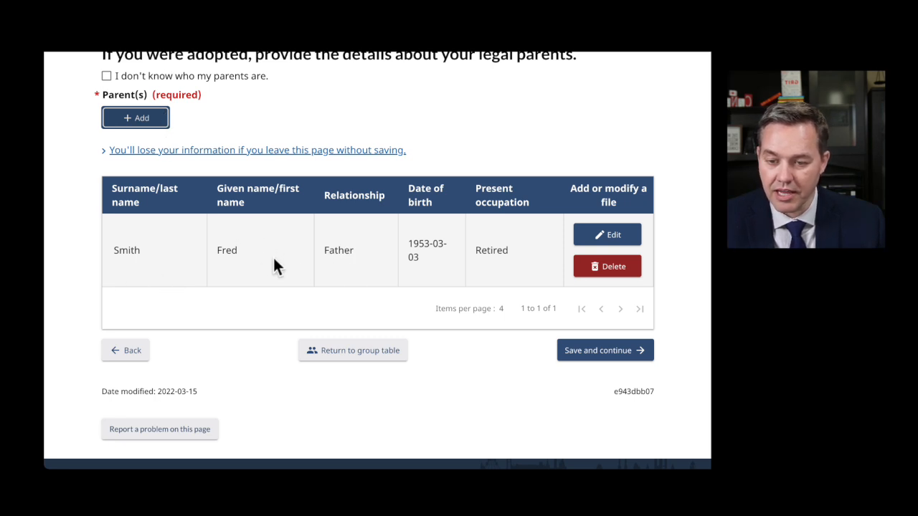
{"action": "left_click", "coordinate": [611, 351]}
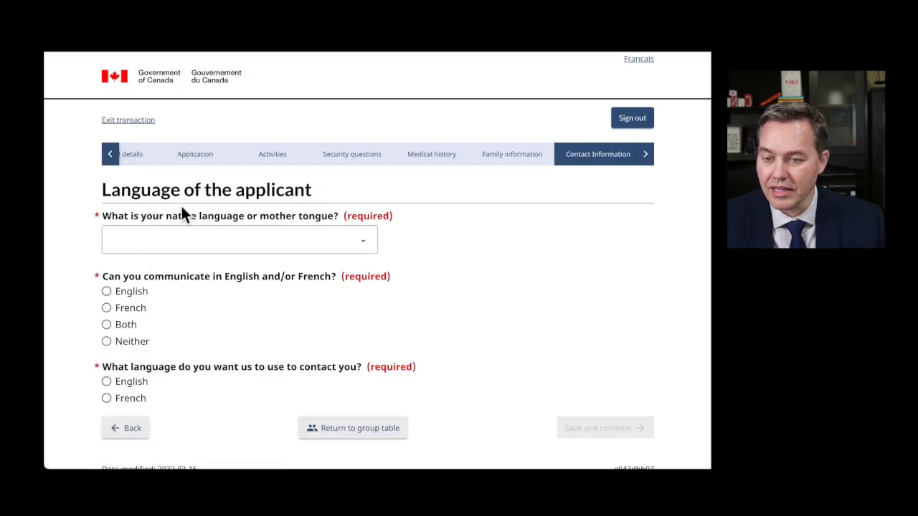
- Set native language to Ukrainian, choose English for communication and contact, then save and continue
{"action": "left_click", "coordinate": [242, 248]}
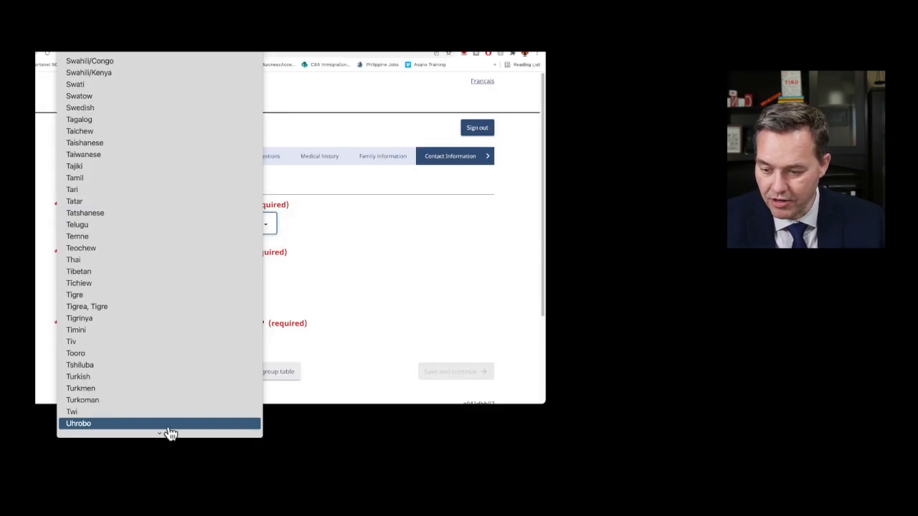
{"action": "mouse_move", "coordinate": [172, 436]}
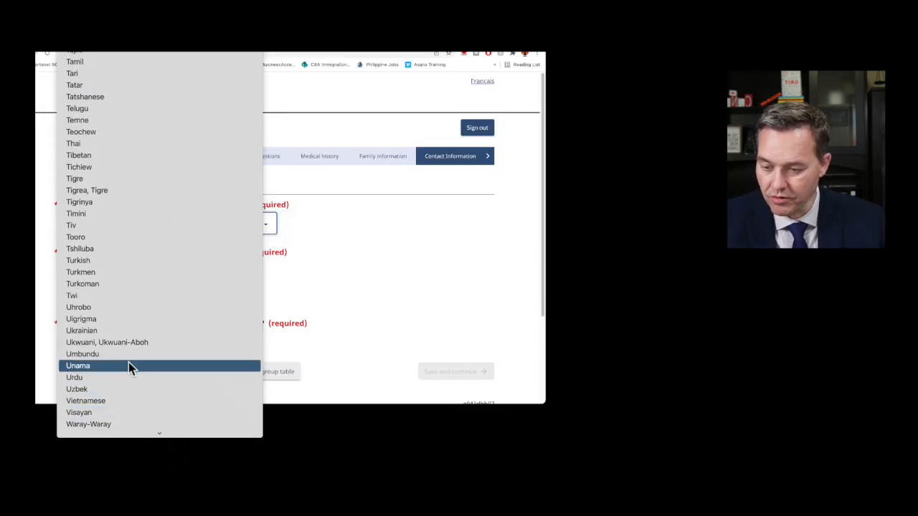
{"action": "left_click", "coordinate": [122, 331]}
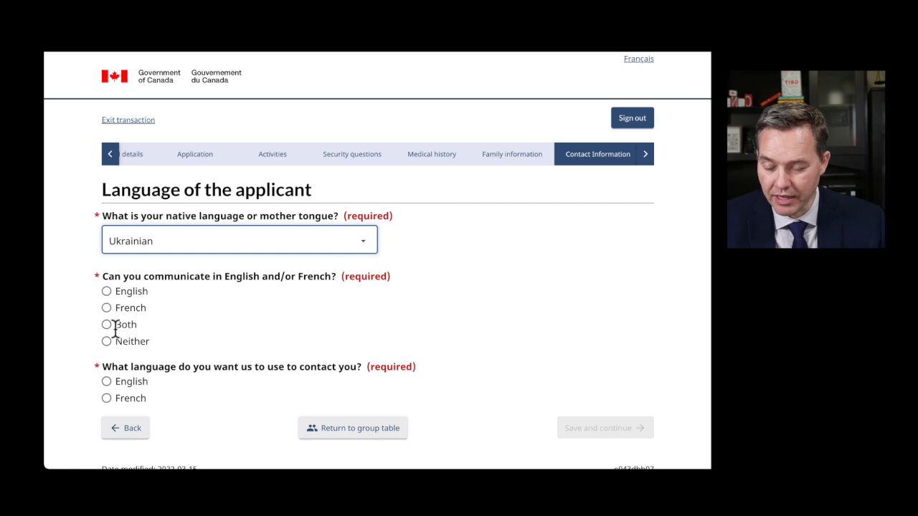
{"action": "left_click", "coordinate": [106, 292]}
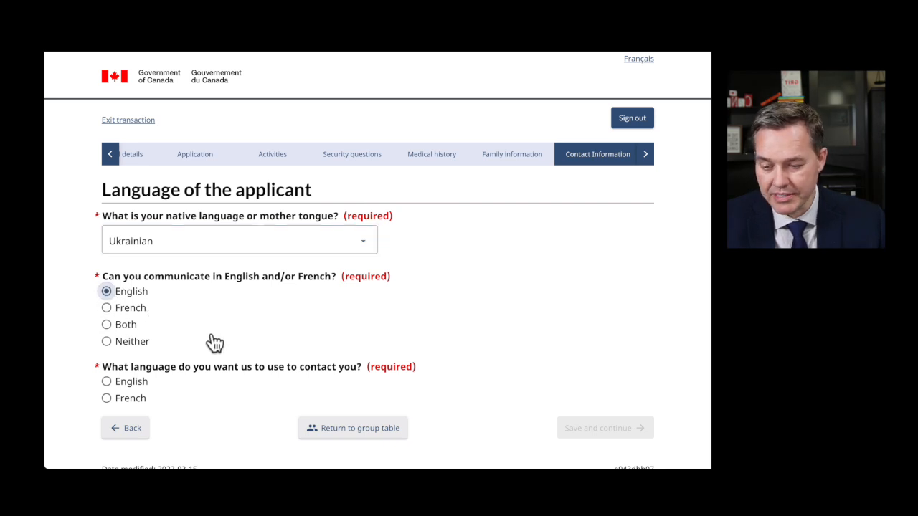
{"action": "scroll", "coordinate": [210, 336], "scroll_direction": "down", "scroll_amount": 1}
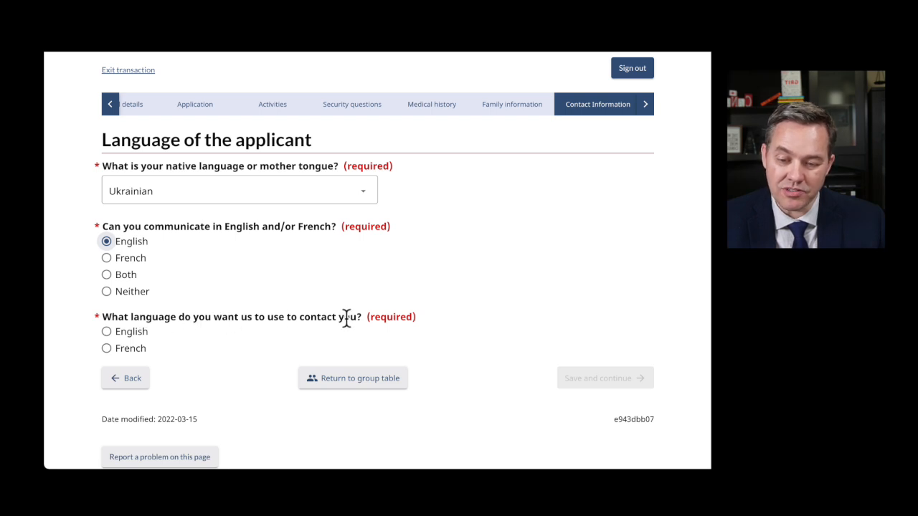
{"action": "left_click", "coordinate": [106, 331]}
{"action": "left_click", "coordinate": [596, 382]}
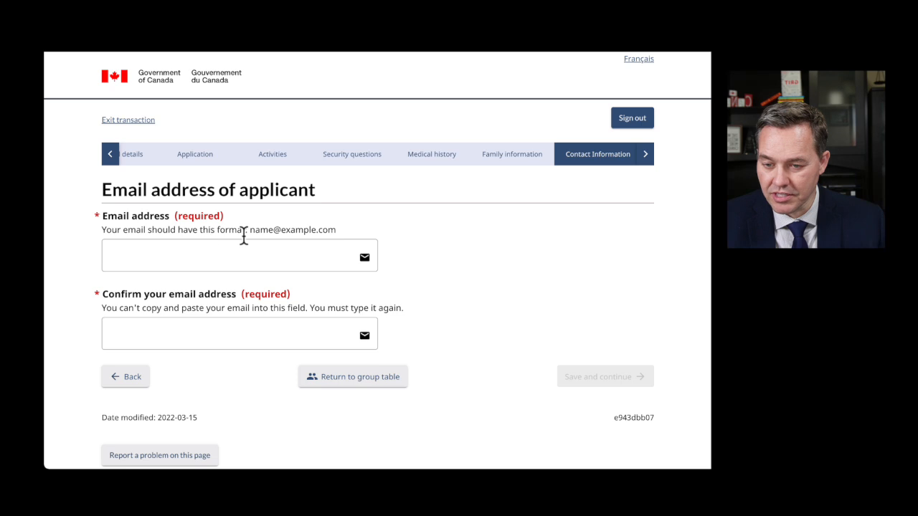
- Enter the applicant's email address, retype it in the confirmation field, and save
{"action": "left_click", "coordinate": [186, 255]}
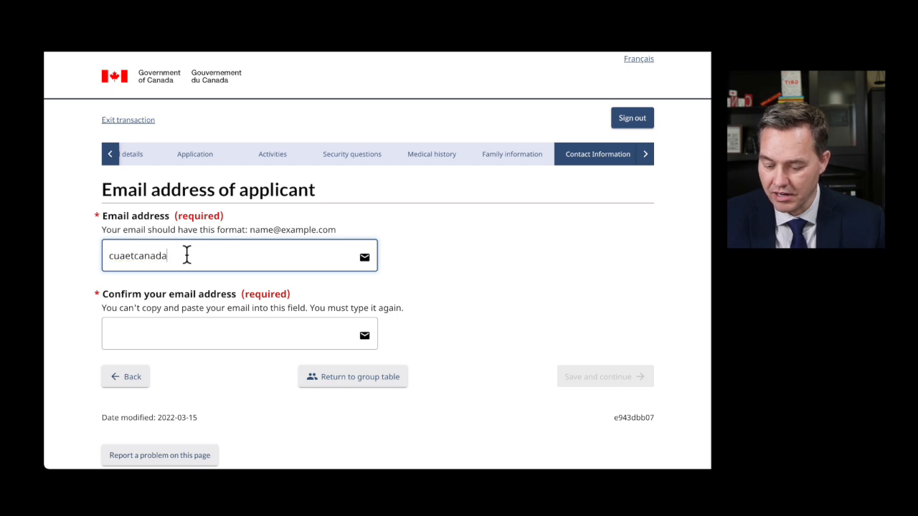
{"action": "key", "text": "Tab"}
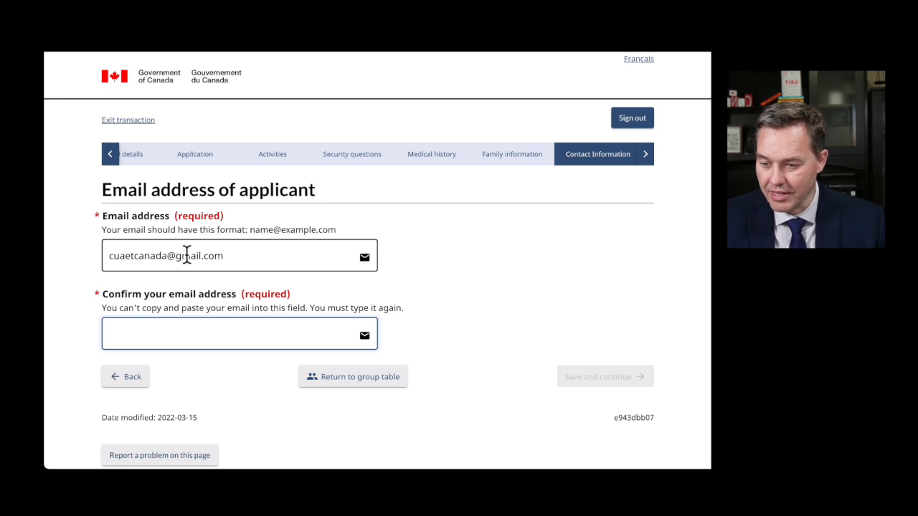
{"action": "left_click_drag", "start_coordinate": [223, 255], "coordinate": [105, 258]}
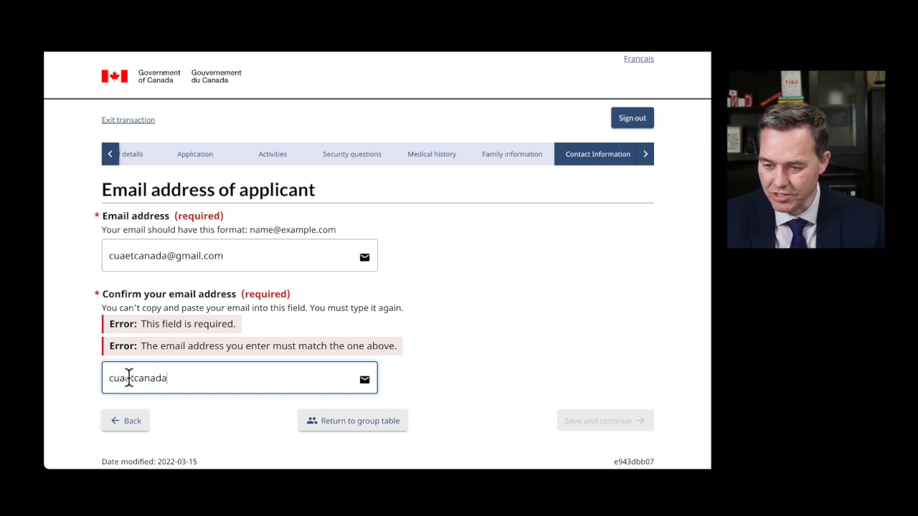
{"action": "type", "text": "l.com"}
{"action": "left_click", "coordinate": [445, 371]}
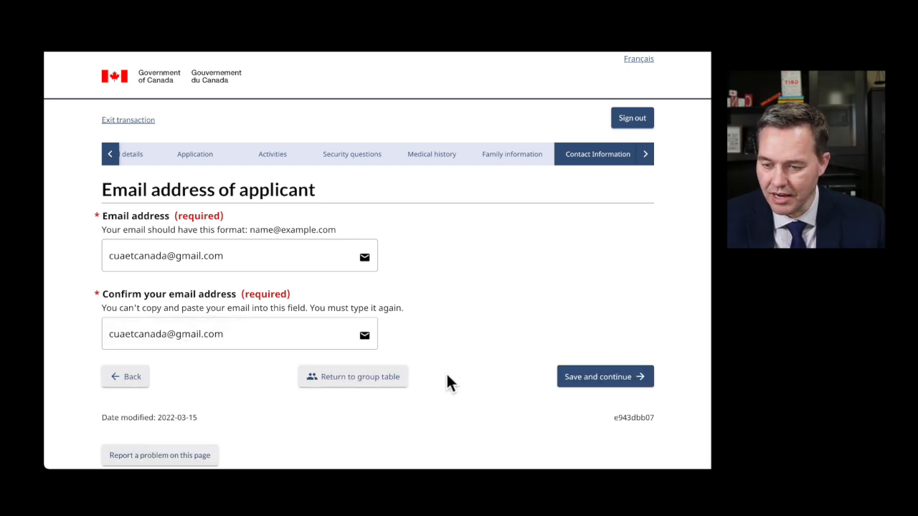
{"action": "left_click", "coordinate": [635, 378]}
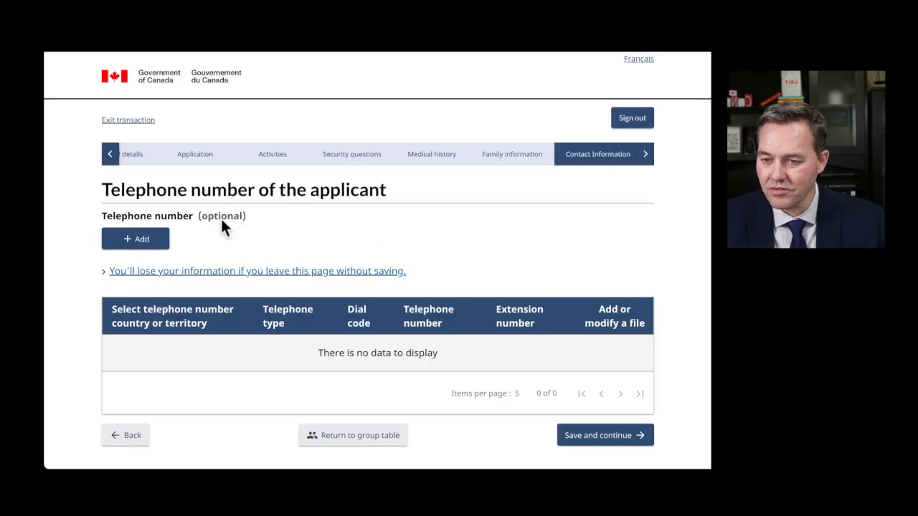
- Add a cellular telephone with country Other, entering the dial code and phone number
{"action": "left_click", "coordinate": [157, 239]}
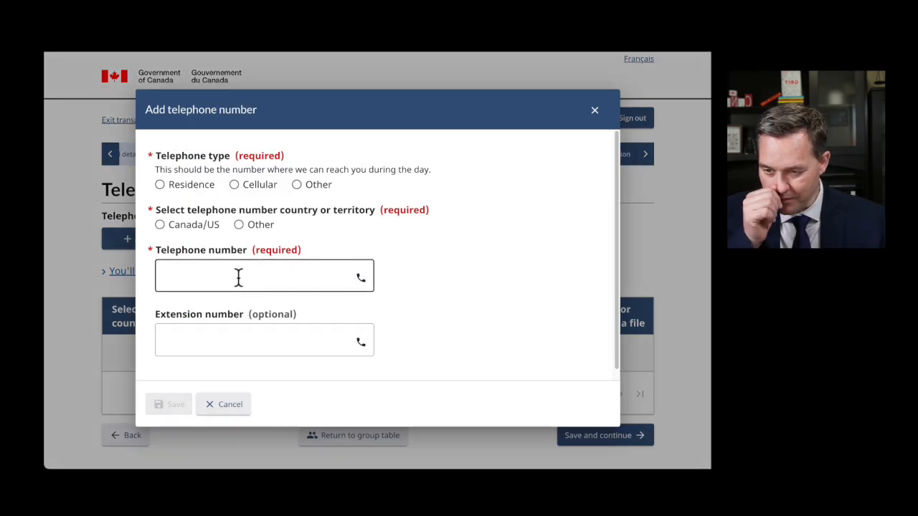
{"action": "left_click", "coordinate": [235, 184]}
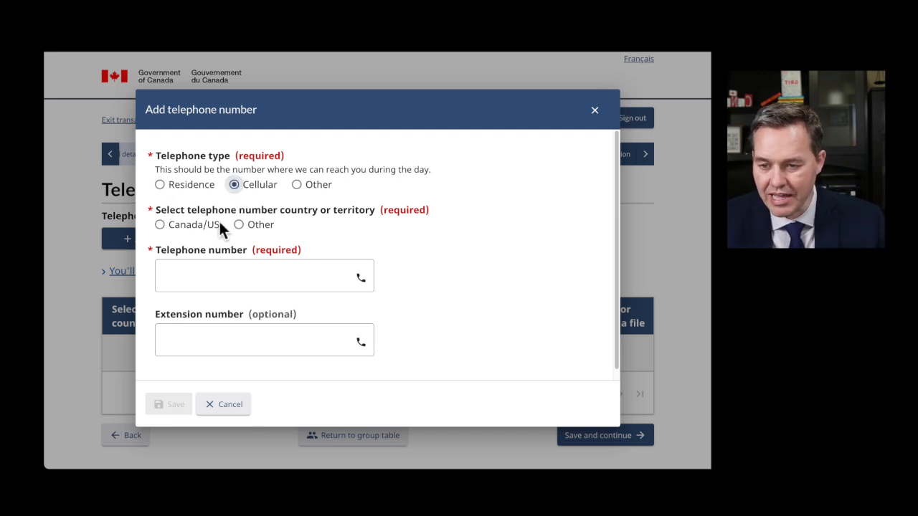
{"action": "left_click", "coordinate": [239, 225]}
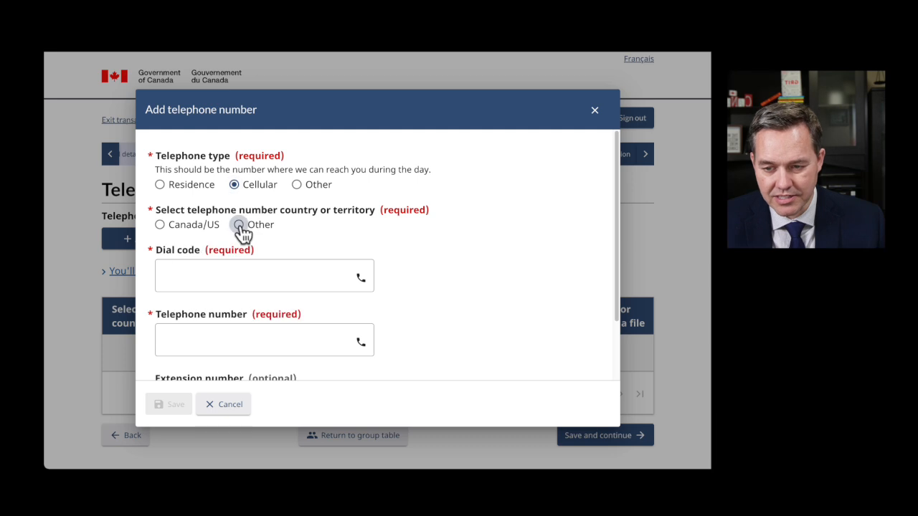
{"action": "left_click", "coordinate": [236, 275]}
{"action": "type", "text": "1234"}
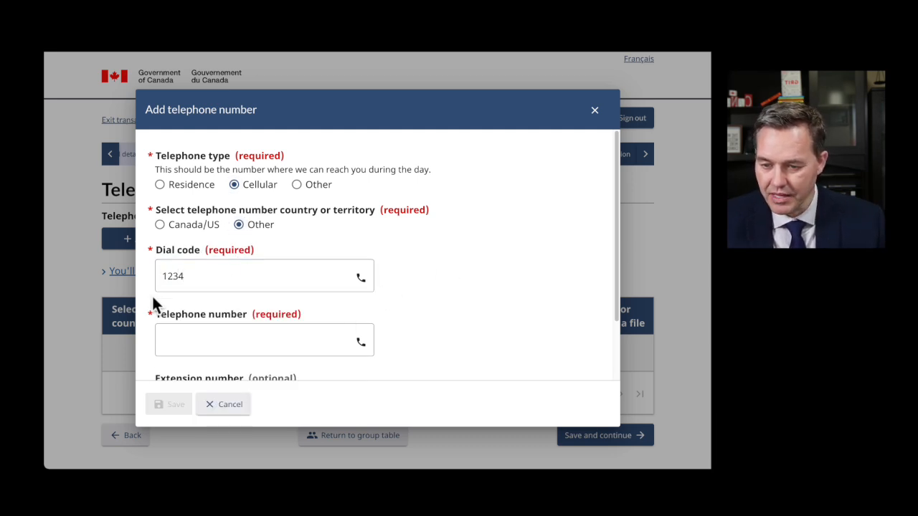
{"action": "left_click", "coordinate": [180, 344]}
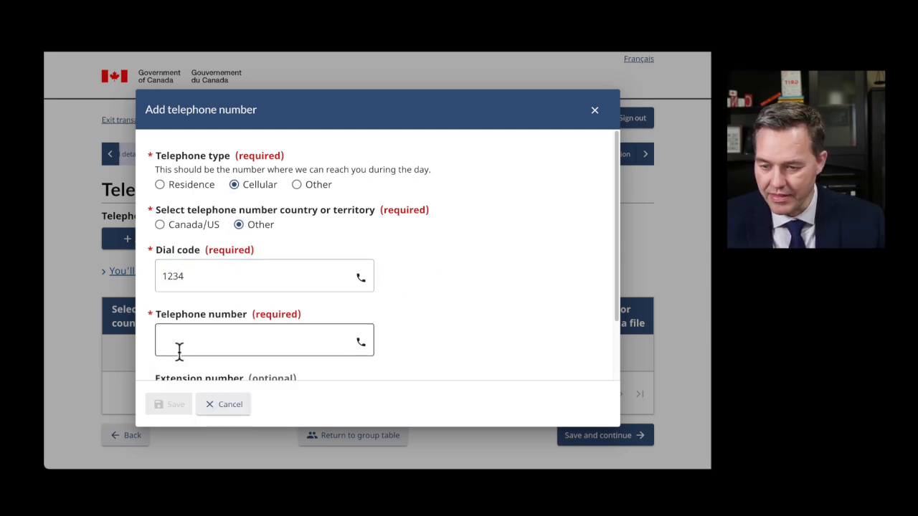
{"action": "type", "text": "31241324"}
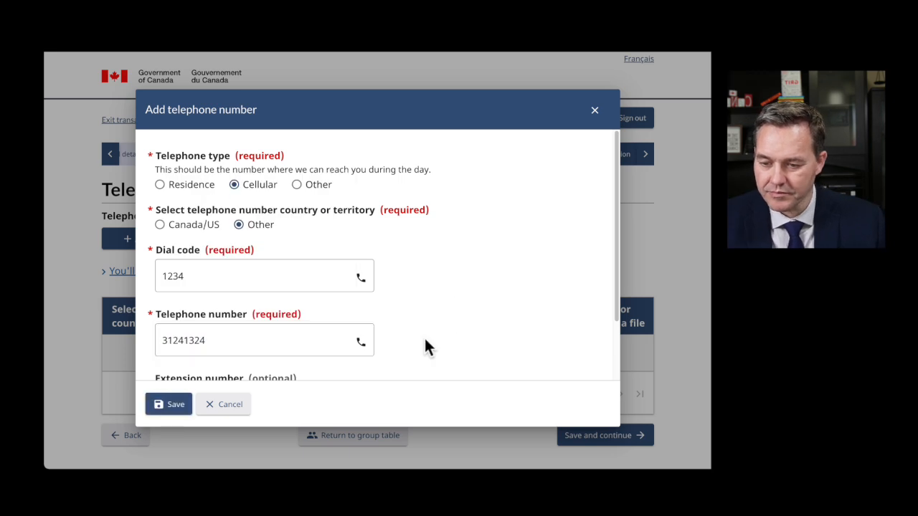
- Save the new telephone number and continue to the Summary page
{"action": "scroll", "coordinate": [421, 333], "scroll_direction": "down", "scroll_amount": 1}
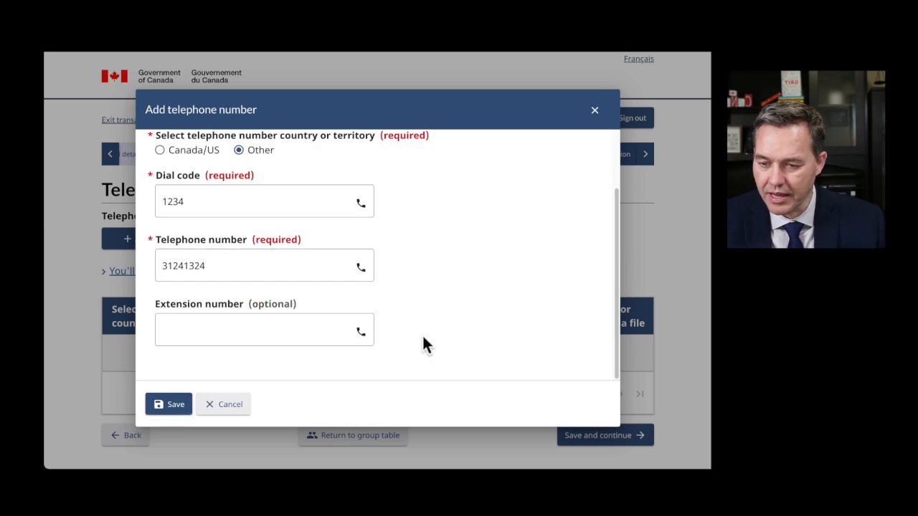
{"action": "left_click", "coordinate": [174, 406]}
{"action": "scroll", "coordinate": [473, 253], "scroll_direction": "down", "scroll_amount": 1}
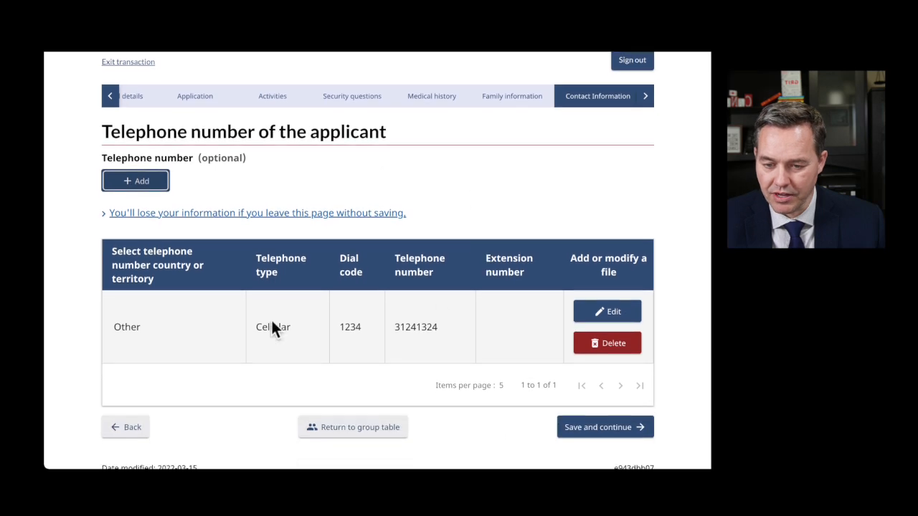
{"action": "scroll", "coordinate": [446, 328], "scroll_direction": "down", "scroll_amount": 1}
{"action": "left_click", "coordinate": [590, 345]}
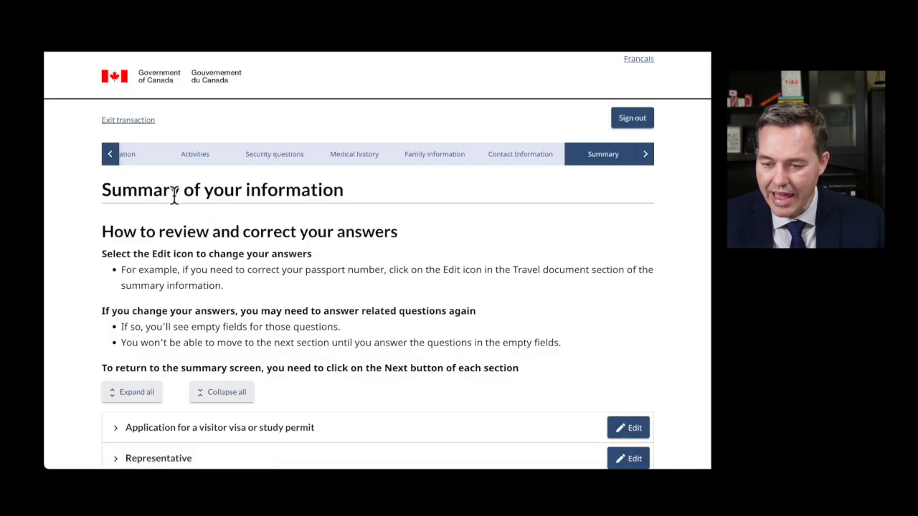
- Scroll through the summary sections and expand all of them to show every answer
{"action": "scroll", "coordinate": [331, 200], "scroll_direction": "down", "scroll_amount": 5}
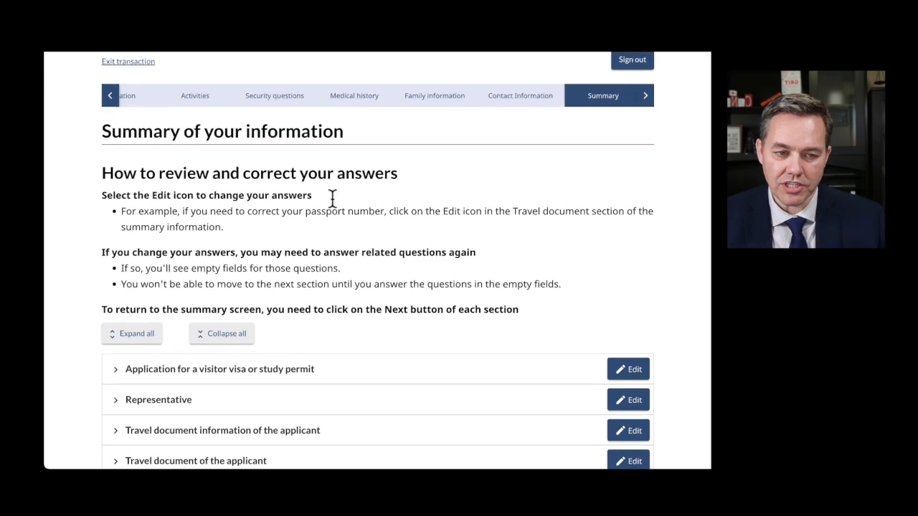
{"action": "scroll", "coordinate": [314, 236], "scroll_direction": "down", "scroll_amount": 10}
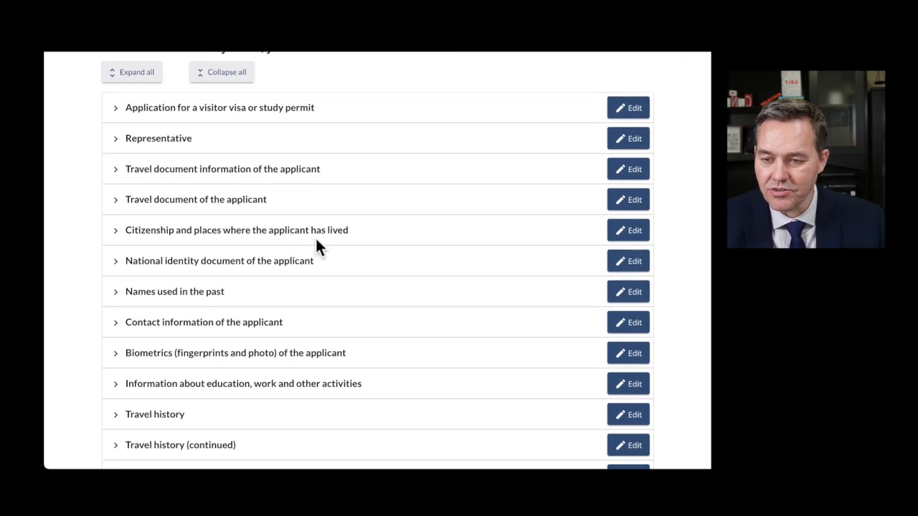
{"action": "scroll", "coordinate": [319, 258], "scroll_direction": "down", "scroll_amount": 5}
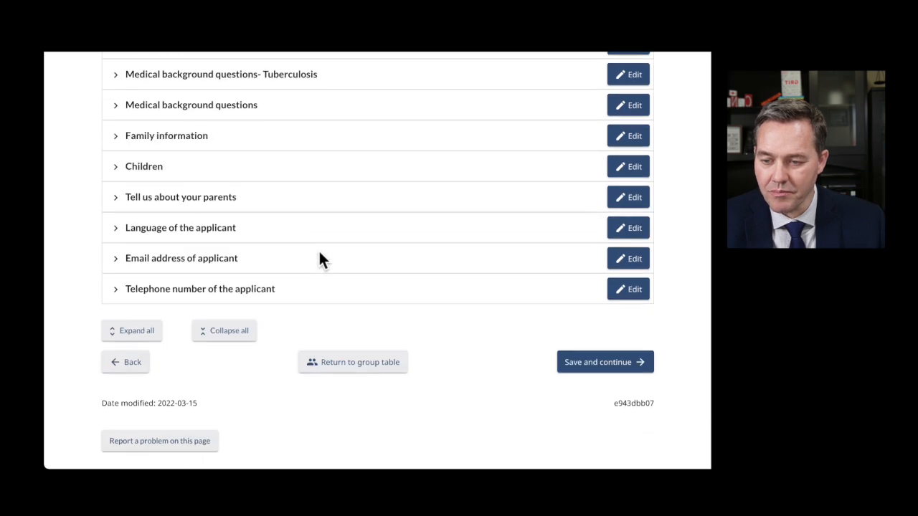
{"action": "scroll", "coordinate": [294, 247], "scroll_direction": "up", "scroll_amount": 6}
{"action": "scroll", "coordinate": [291, 245], "scroll_direction": "up", "scroll_amount": 10}
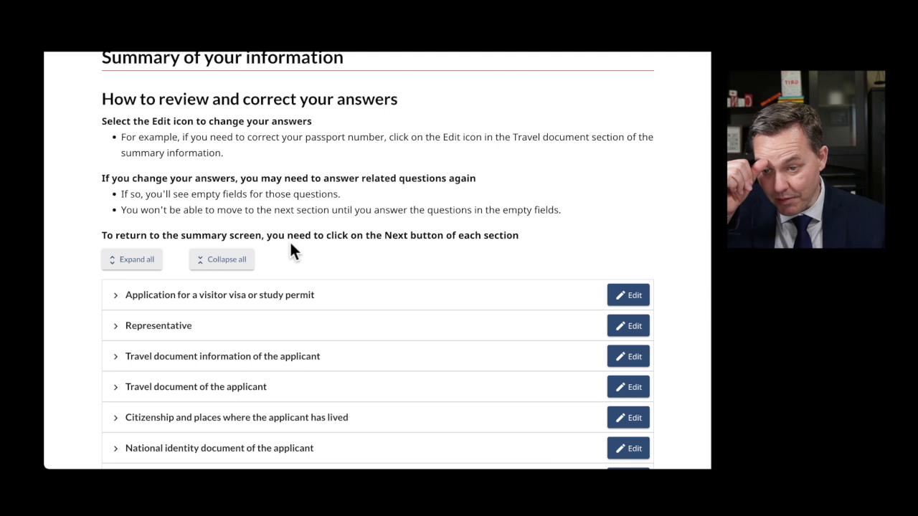
{"action": "left_click", "coordinate": [136, 261]}
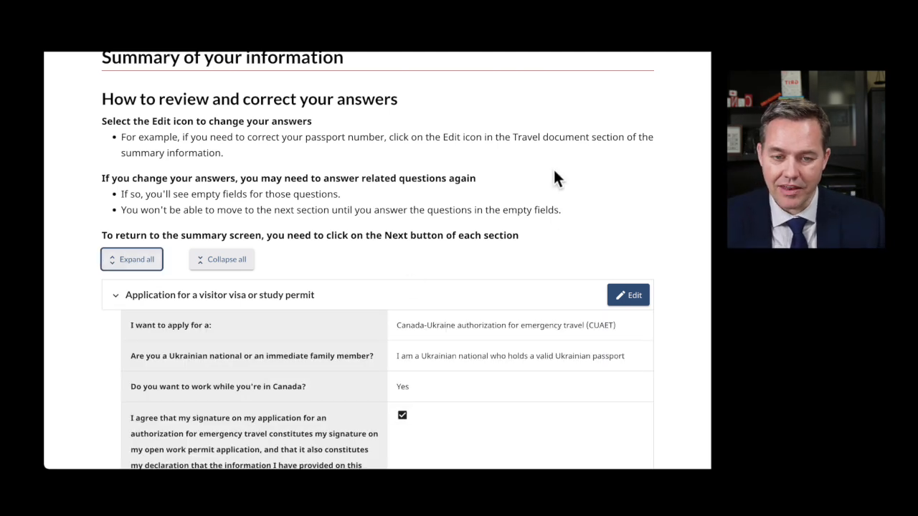
{"action": "right_click", "coordinate": [549, 165]}
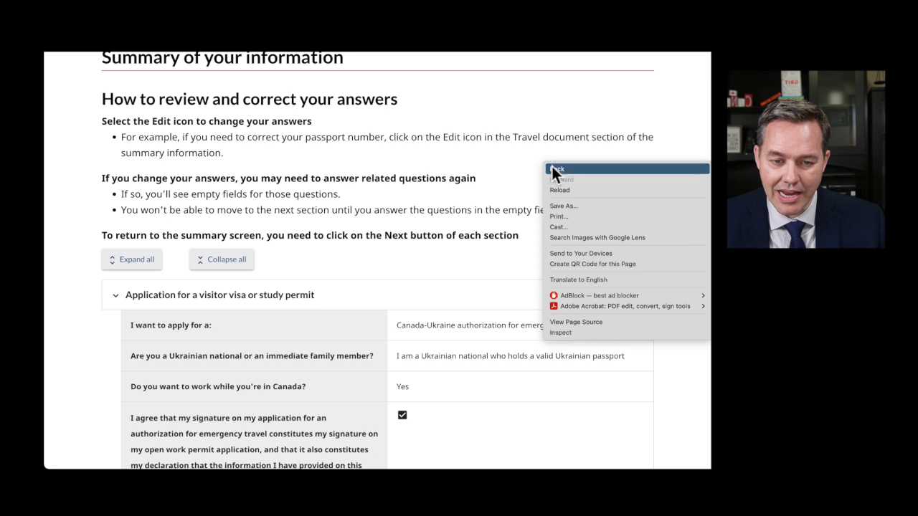
{"action": "left_click", "coordinate": [573, 214]}
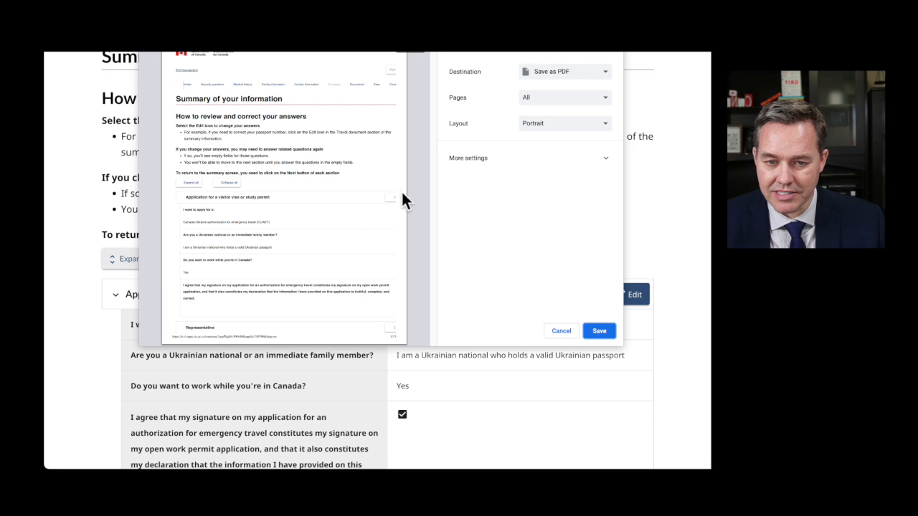
{"action": "scroll", "coordinate": [258, 248], "scroll_direction": "down", "scroll_amount": 6}
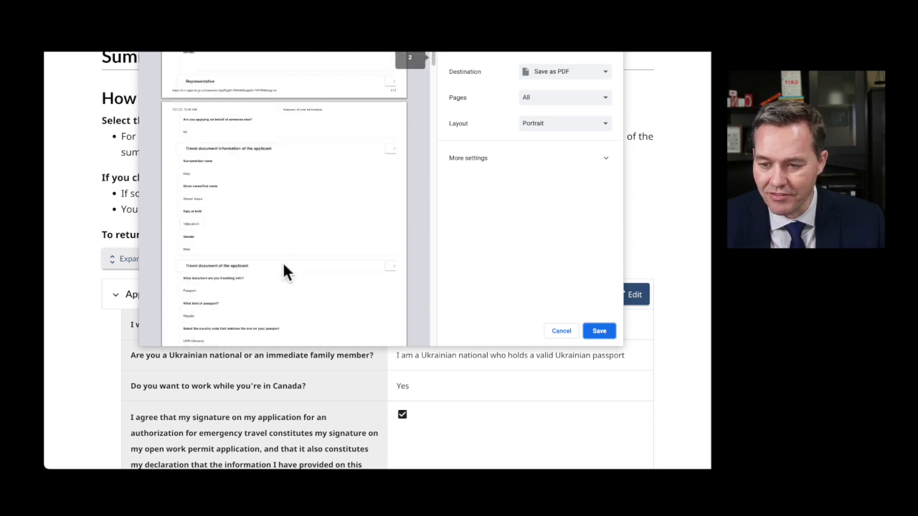
{"action": "scroll", "coordinate": [295, 271], "scroll_direction": "down", "scroll_amount": 8}
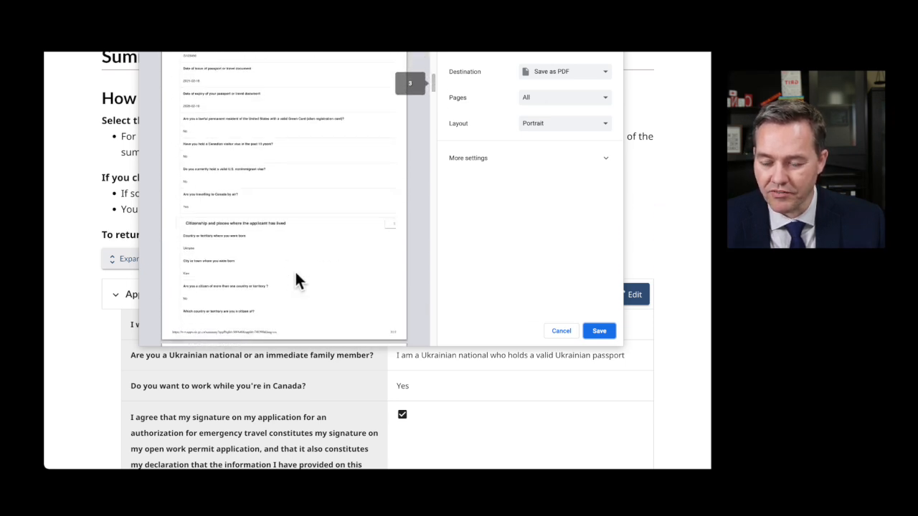
{"action": "scroll", "coordinate": [295, 278], "scroll_direction": "down", "scroll_amount": 15}
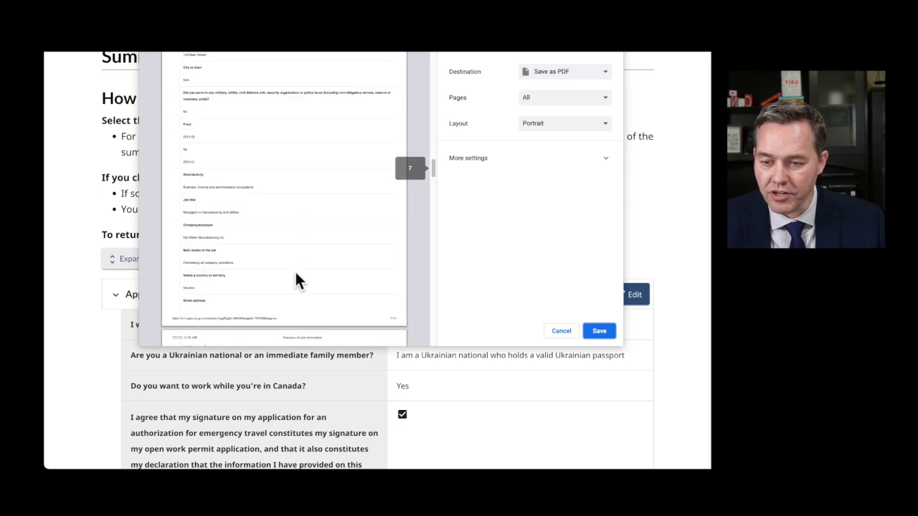
{"action": "left_click", "coordinate": [562, 331]}
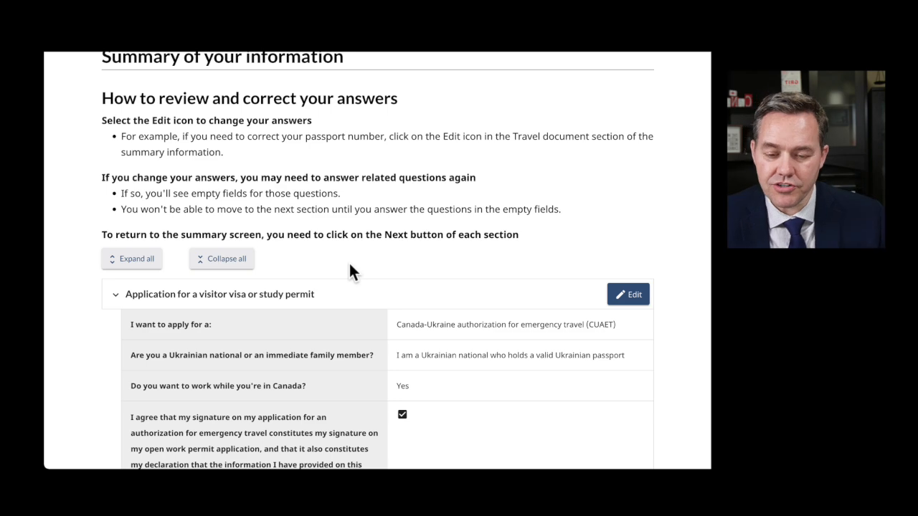
- Scroll through the expanded summary to review every answer
{"action": "scroll", "coordinate": [382, 276], "scroll_direction": "down", "scroll_amount": 5}
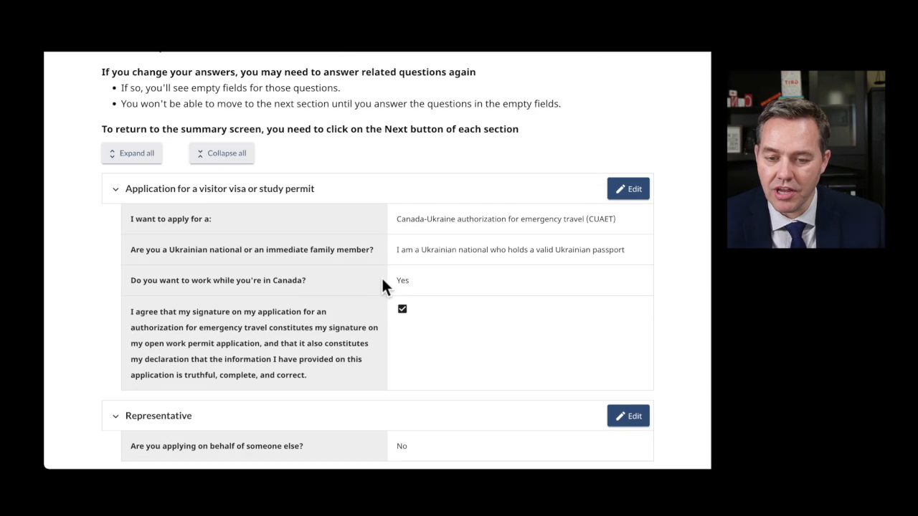
{"action": "scroll", "coordinate": [376, 287], "scroll_direction": "down", "scroll_amount": 3}
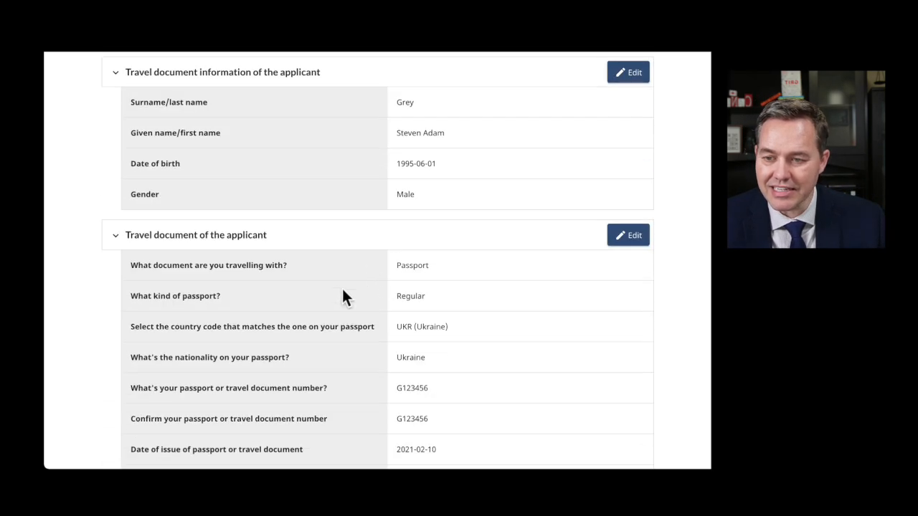
{"action": "scroll", "coordinate": [356, 291], "scroll_direction": "down", "scroll_amount": 3}
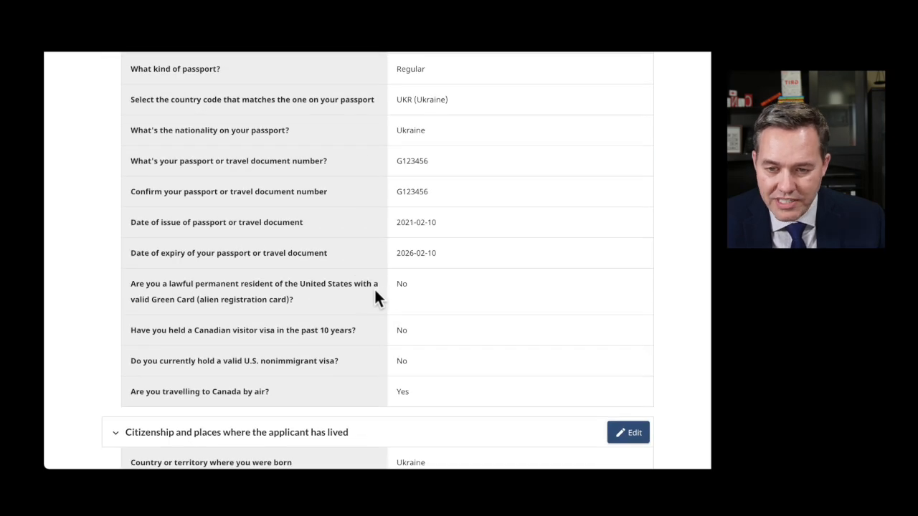
{"action": "scroll", "coordinate": [387, 293], "scroll_direction": "down", "scroll_amount": 3}
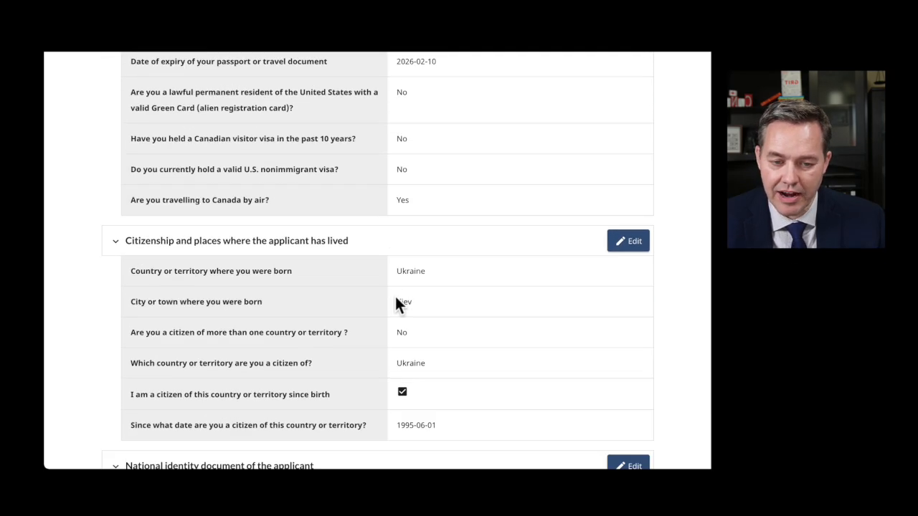
{"action": "scroll", "coordinate": [397, 304], "scroll_direction": "down", "scroll_amount": 1}
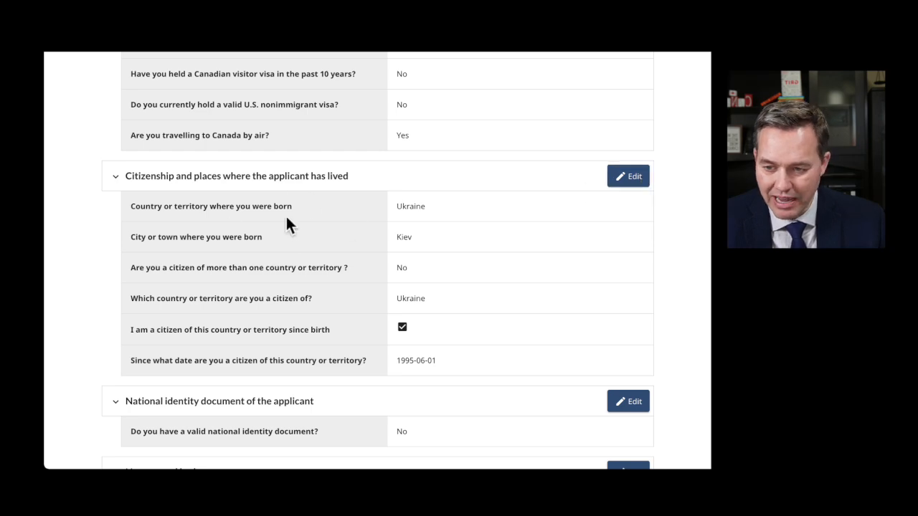
{"action": "scroll", "coordinate": [286, 218], "scroll_direction": "down", "scroll_amount": 7}
{"action": "scroll", "coordinate": [353, 275], "scroll_direction": "down", "scroll_amount": 14}
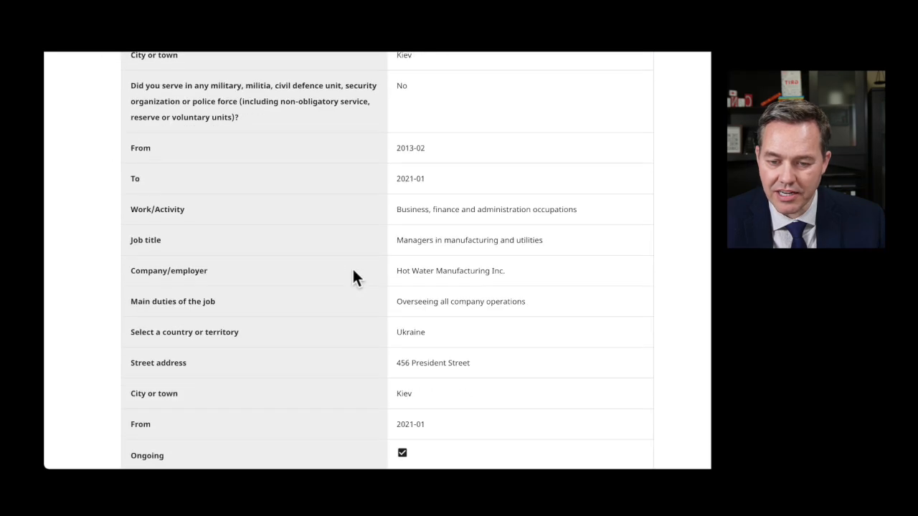
{"action": "scroll", "coordinate": [353, 273], "scroll_direction": "down", "scroll_amount": 20}
{"action": "scroll", "coordinate": [352, 272], "scroll_direction": "down", "scroll_amount": 20}
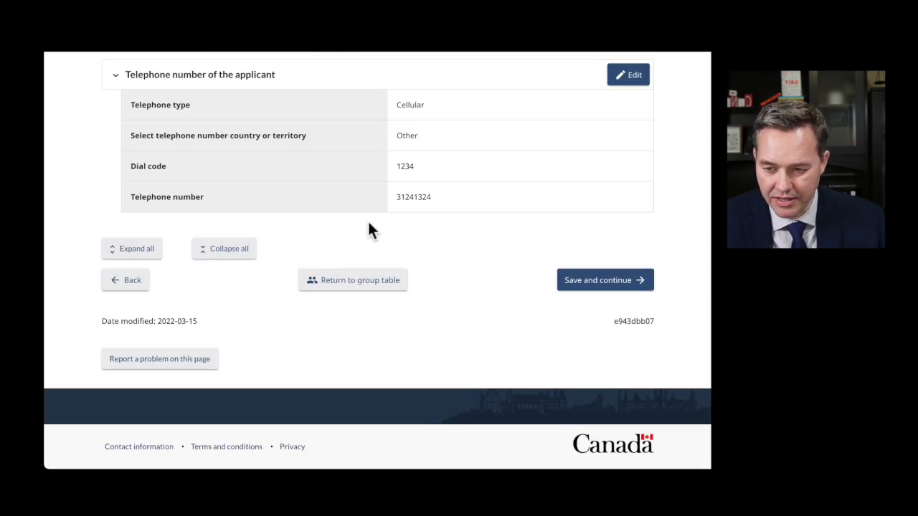
{"action": "scroll", "coordinate": [370, 229], "scroll_direction": "up", "scroll_amount": 1}
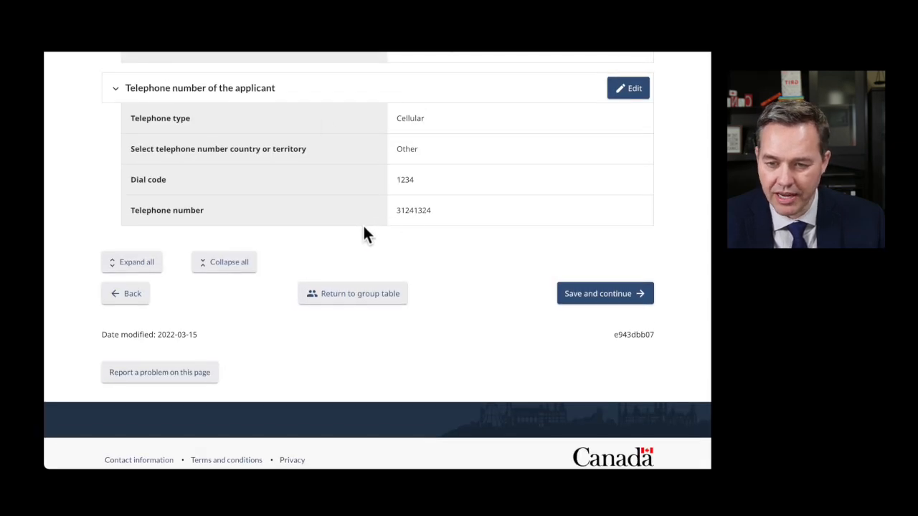
{"action": "scroll", "coordinate": [365, 228], "scroll_direction": "up", "scroll_amount": 15}
{"action": "scroll", "coordinate": [364, 235], "scroll_direction": "up", "scroll_amount": 15}
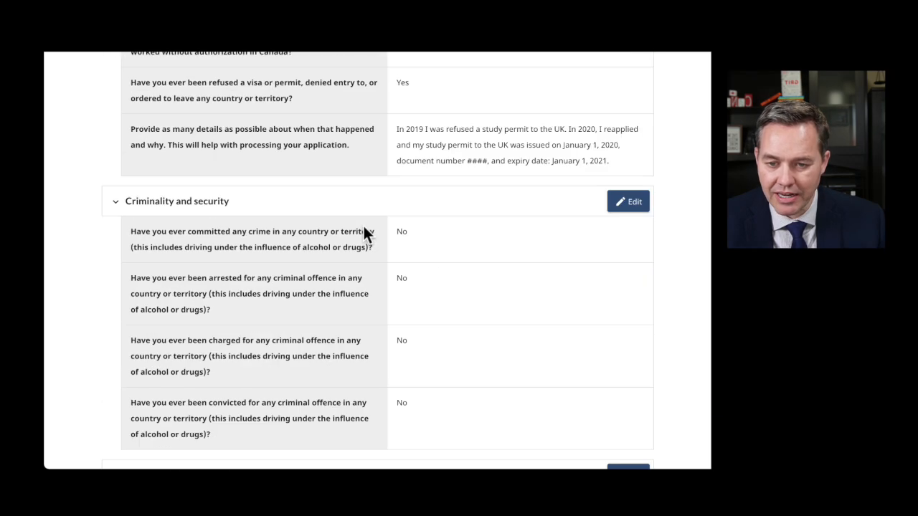
{"action": "scroll", "coordinate": [364, 238], "scroll_direction": "up", "scroll_amount": 10}
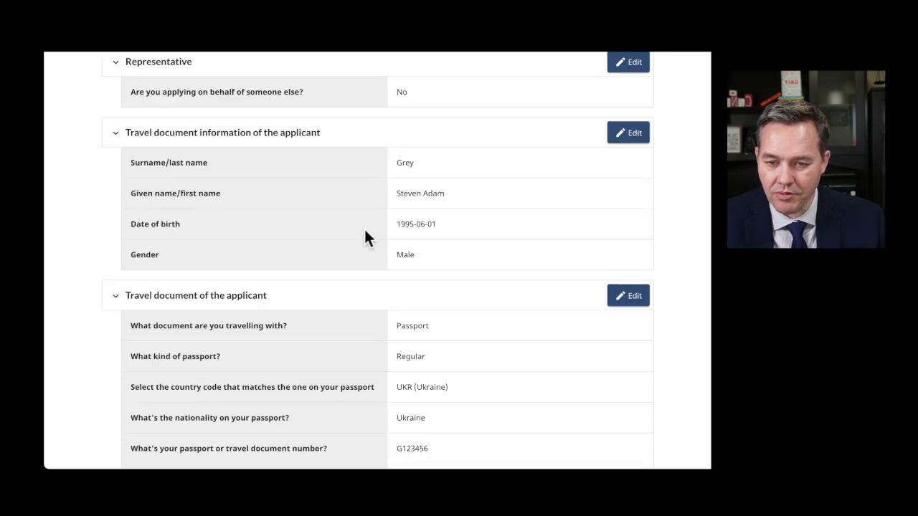
- Collapse all summary sections and save to reach the supporting documents page
{"action": "left_click", "coordinate": [231, 344]}
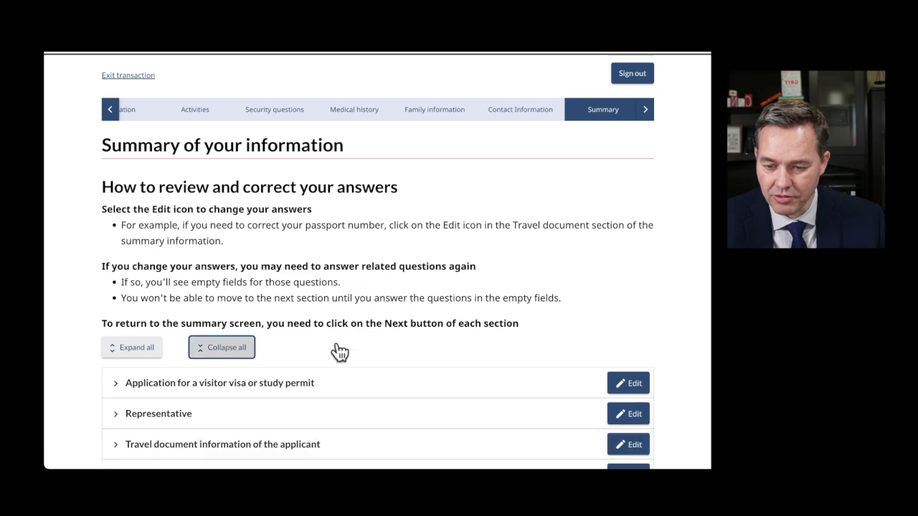
{"action": "scroll", "coordinate": [376, 331], "scroll_direction": "down", "scroll_amount": 6}
{"action": "scroll", "coordinate": [377, 333], "scroll_direction": "down", "scroll_amount": 6}
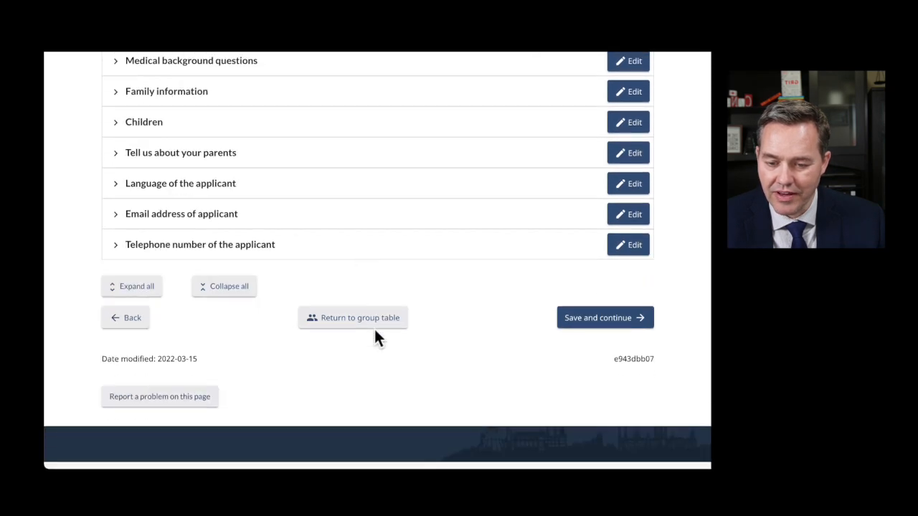
{"action": "left_click", "coordinate": [594, 323]}
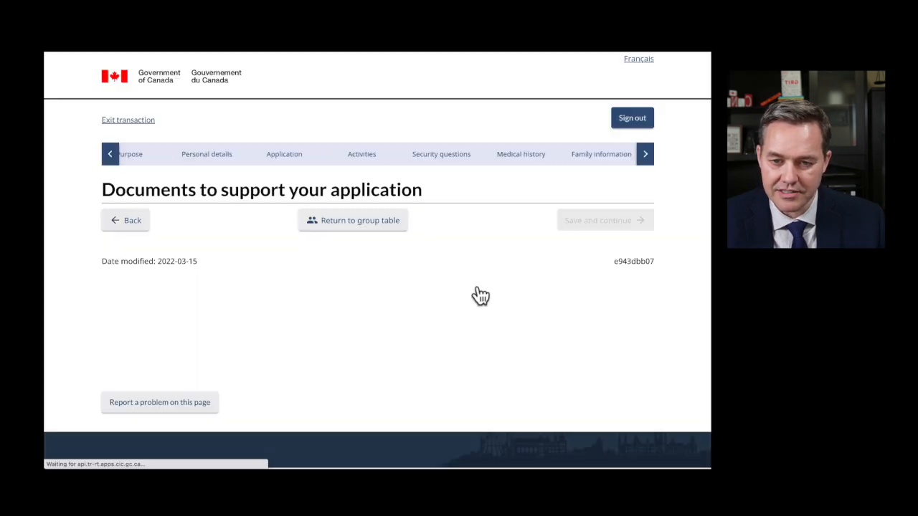